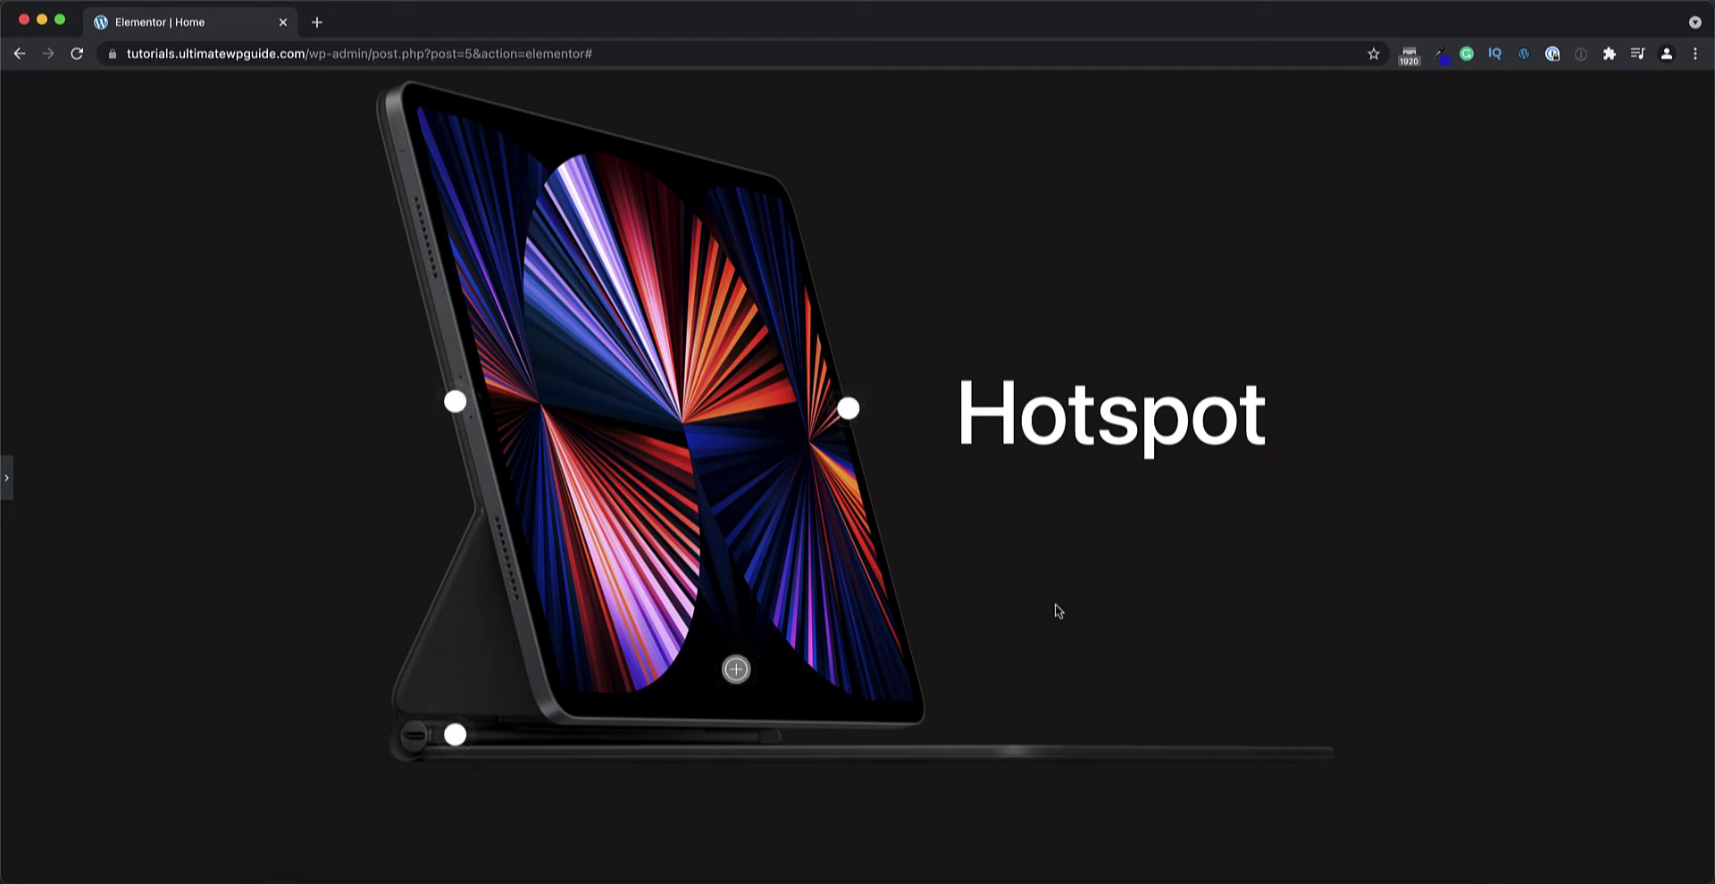
Add a new single-column section with a minimum height of 100 vh.
scroll(1057, 611, down, 7)
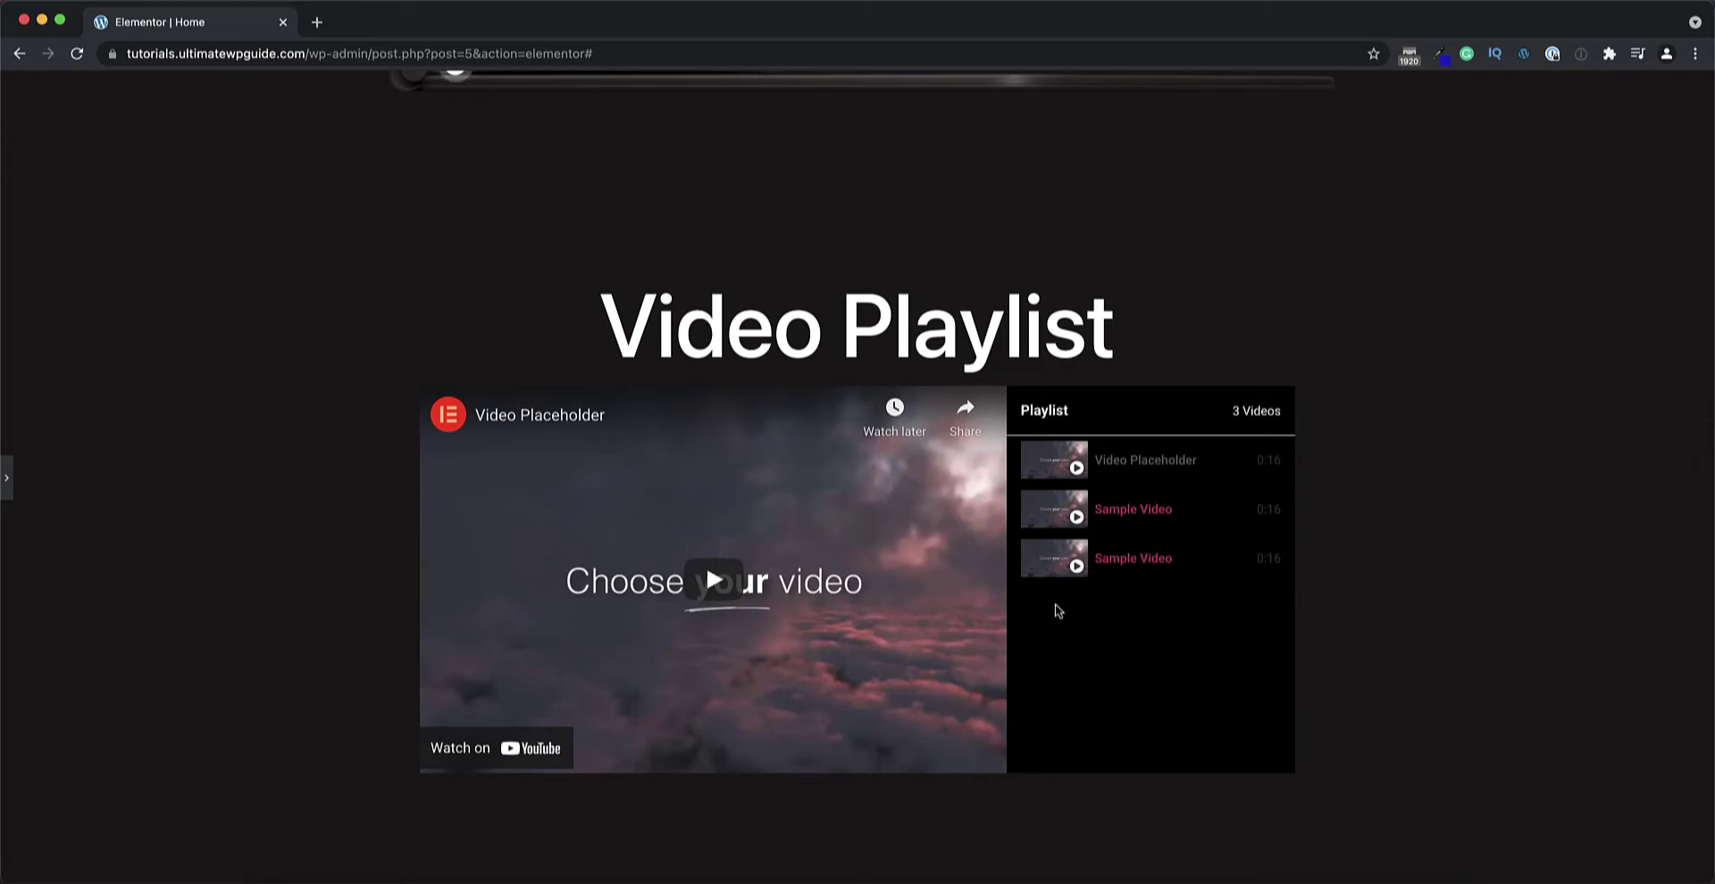
scroll(1057, 611, up, 7)
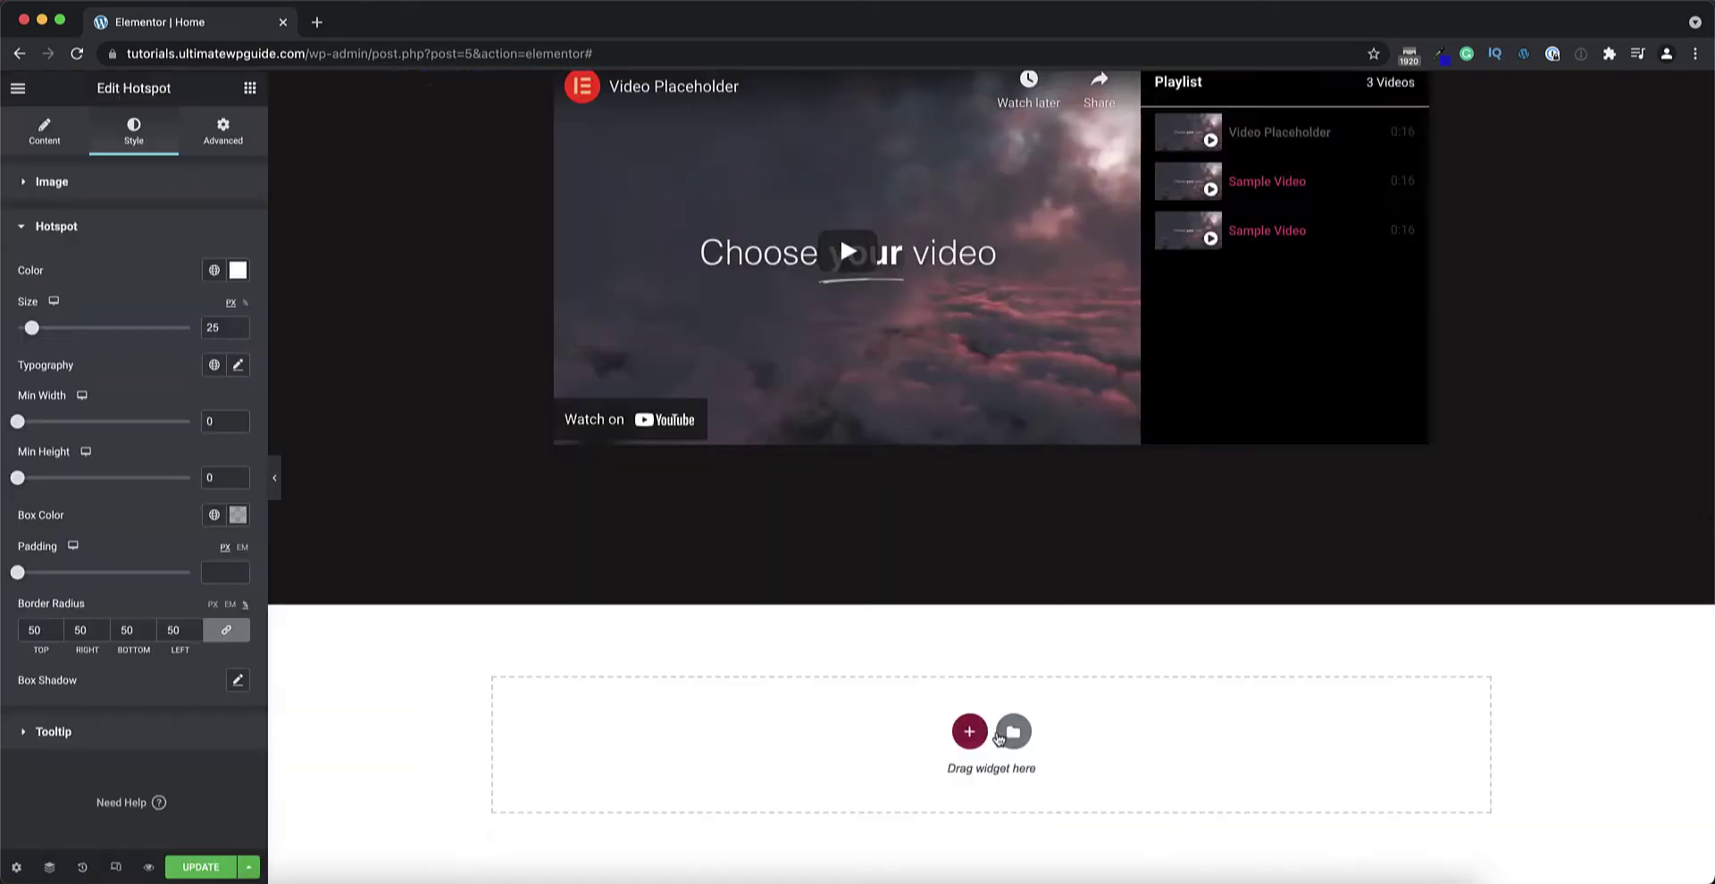
click(972, 731)
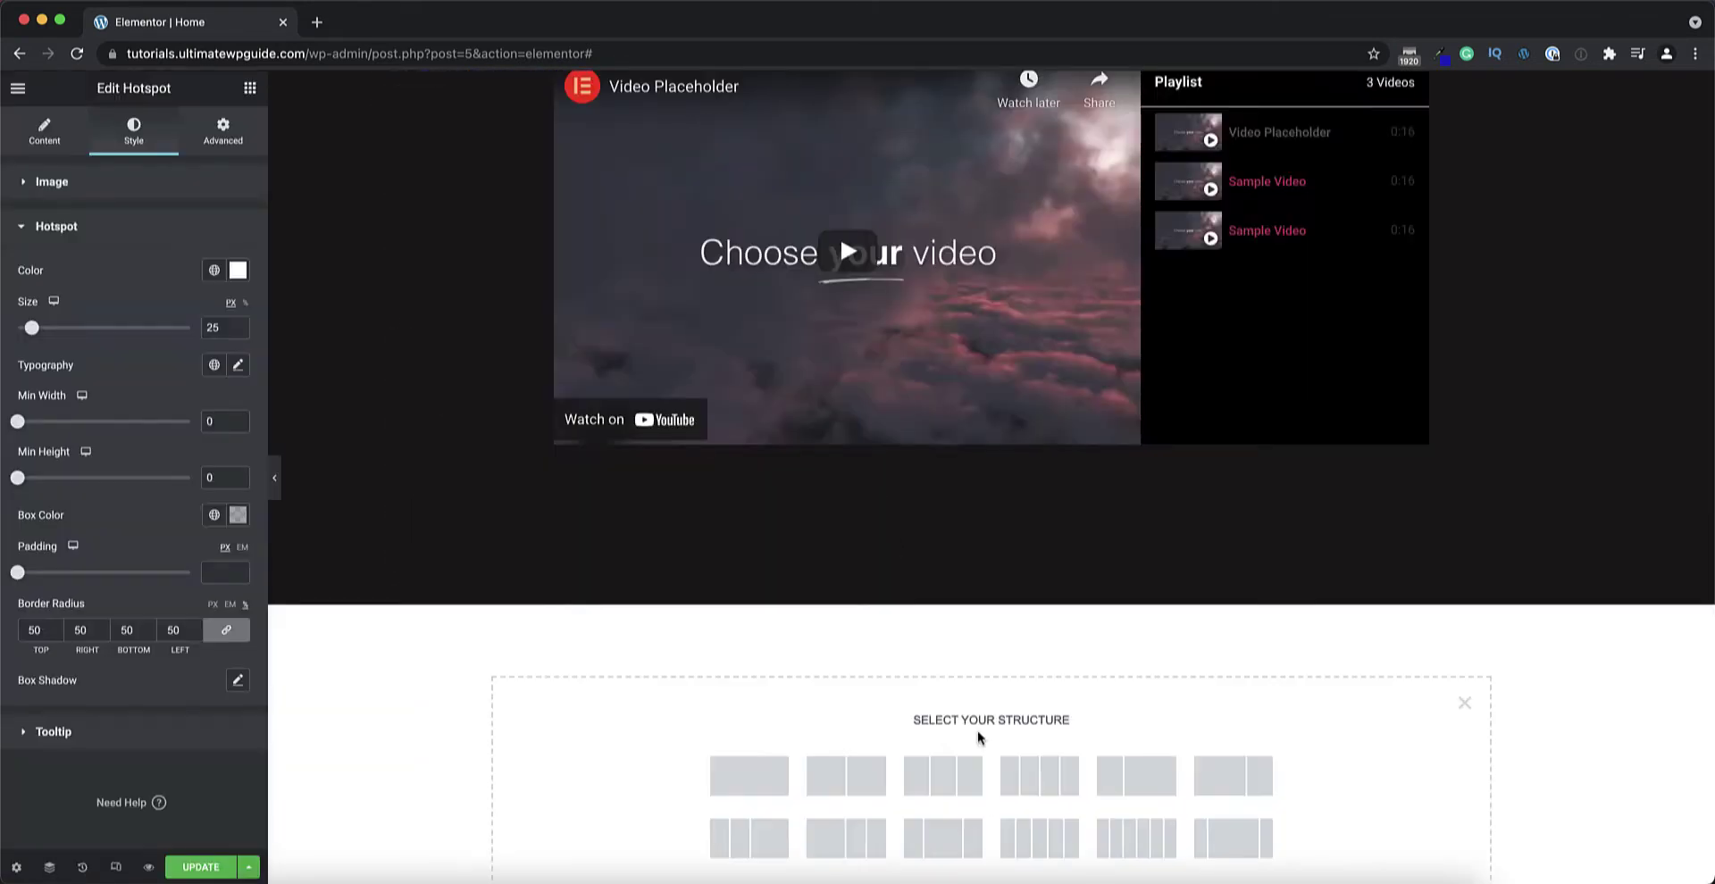
click(770, 774)
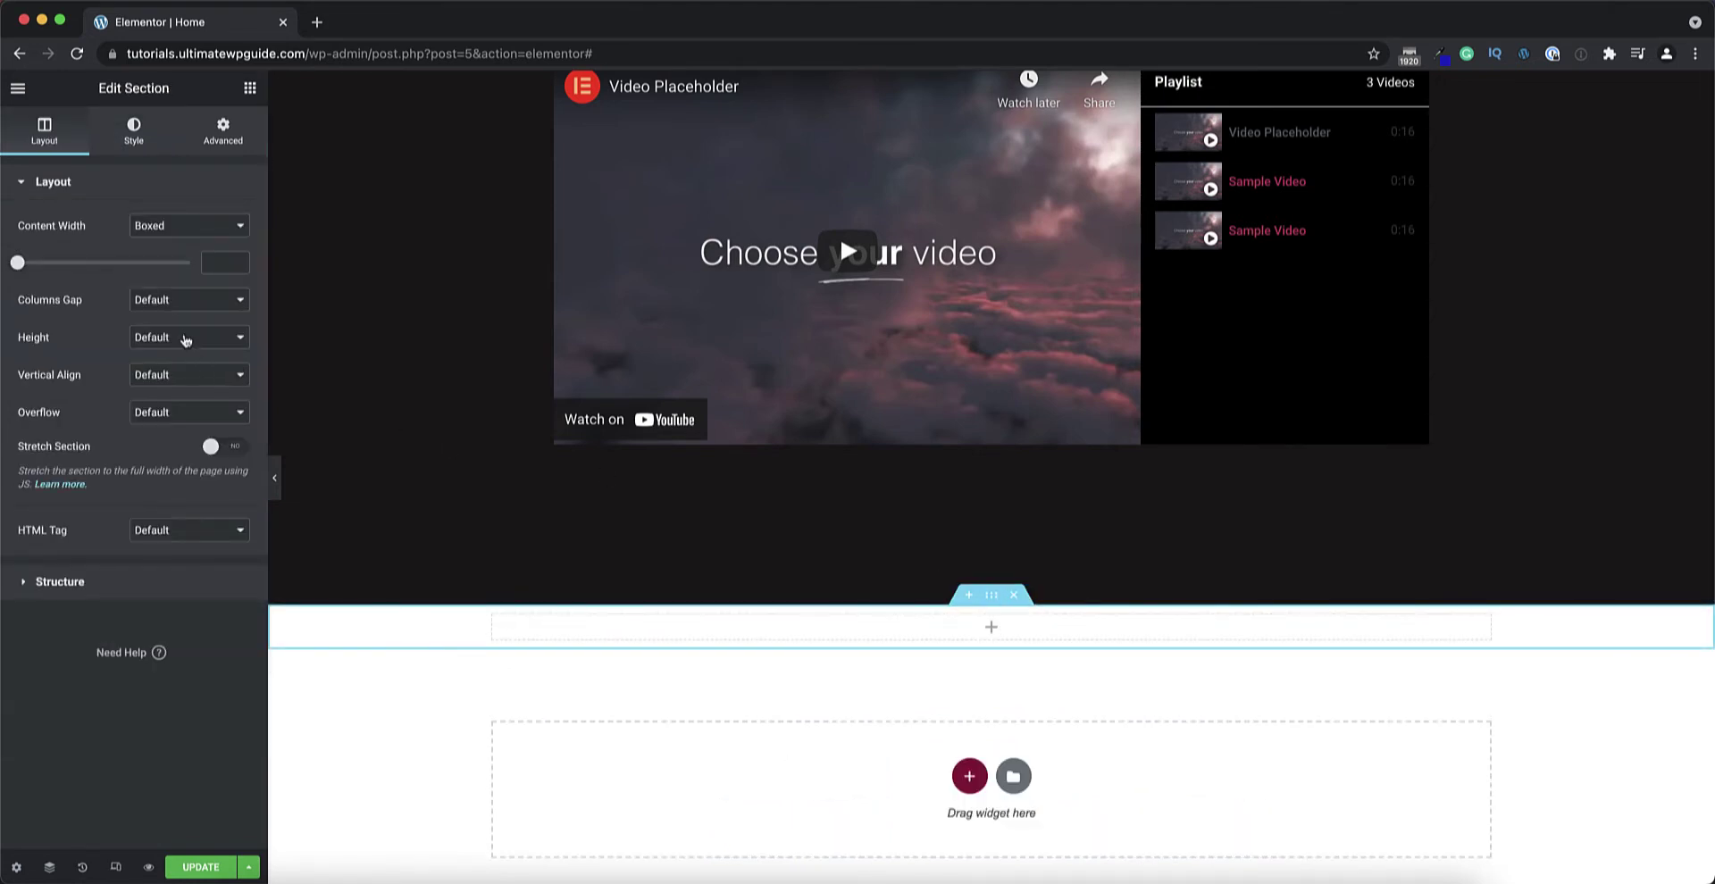
click(184, 338)
click(176, 376)
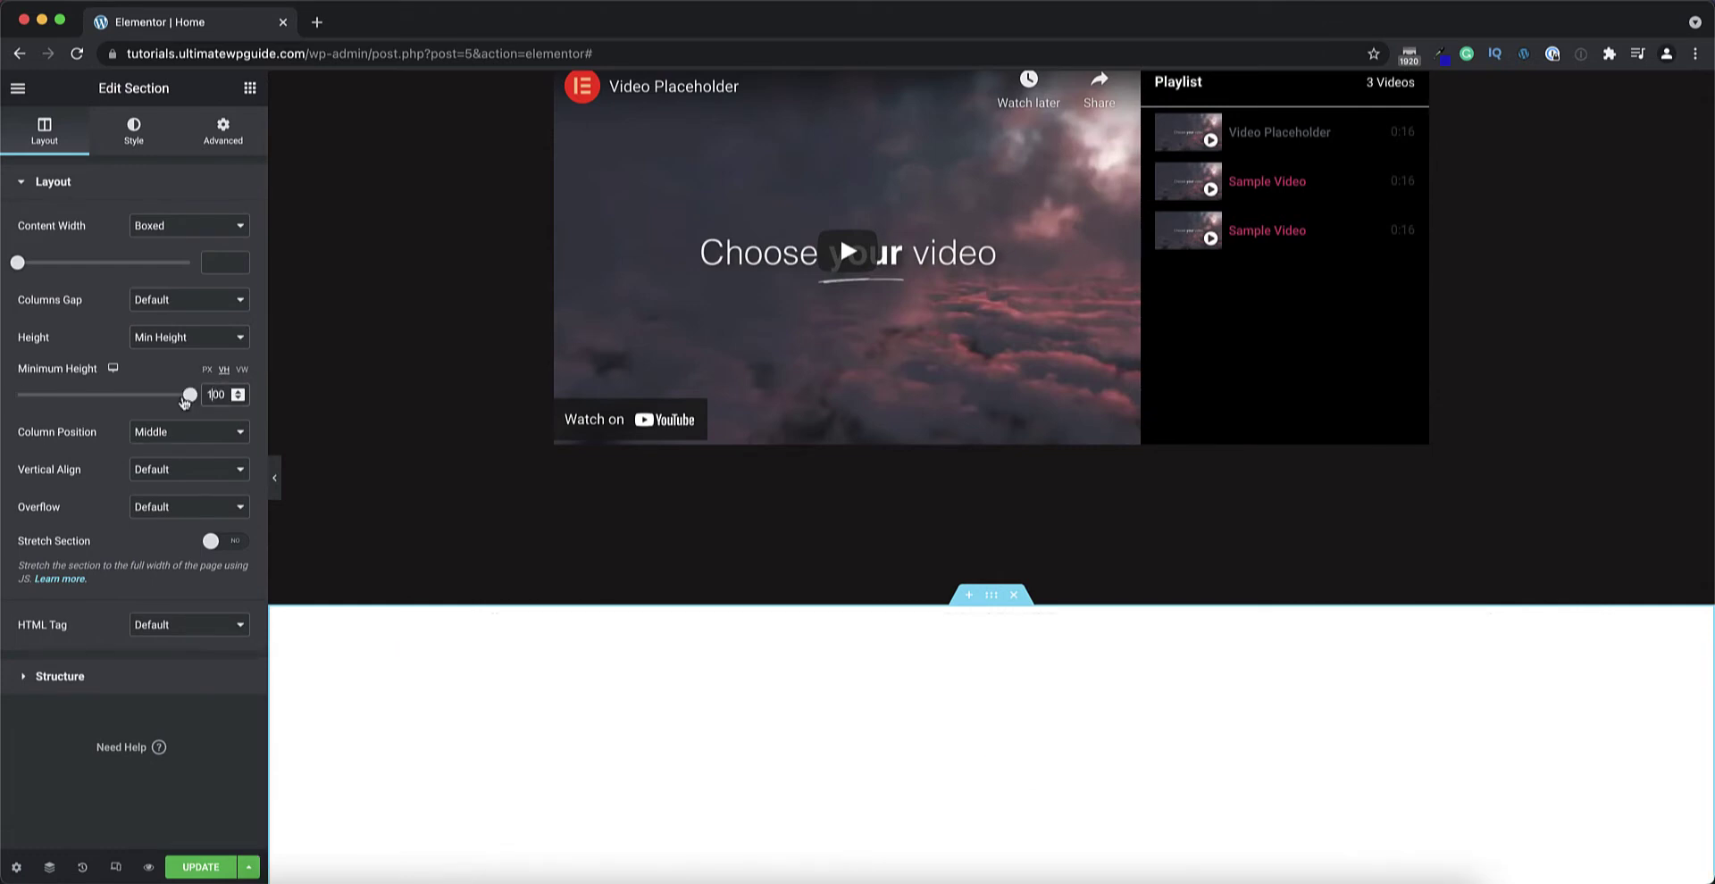
text(1)
scroll(731, 707, up, 2)
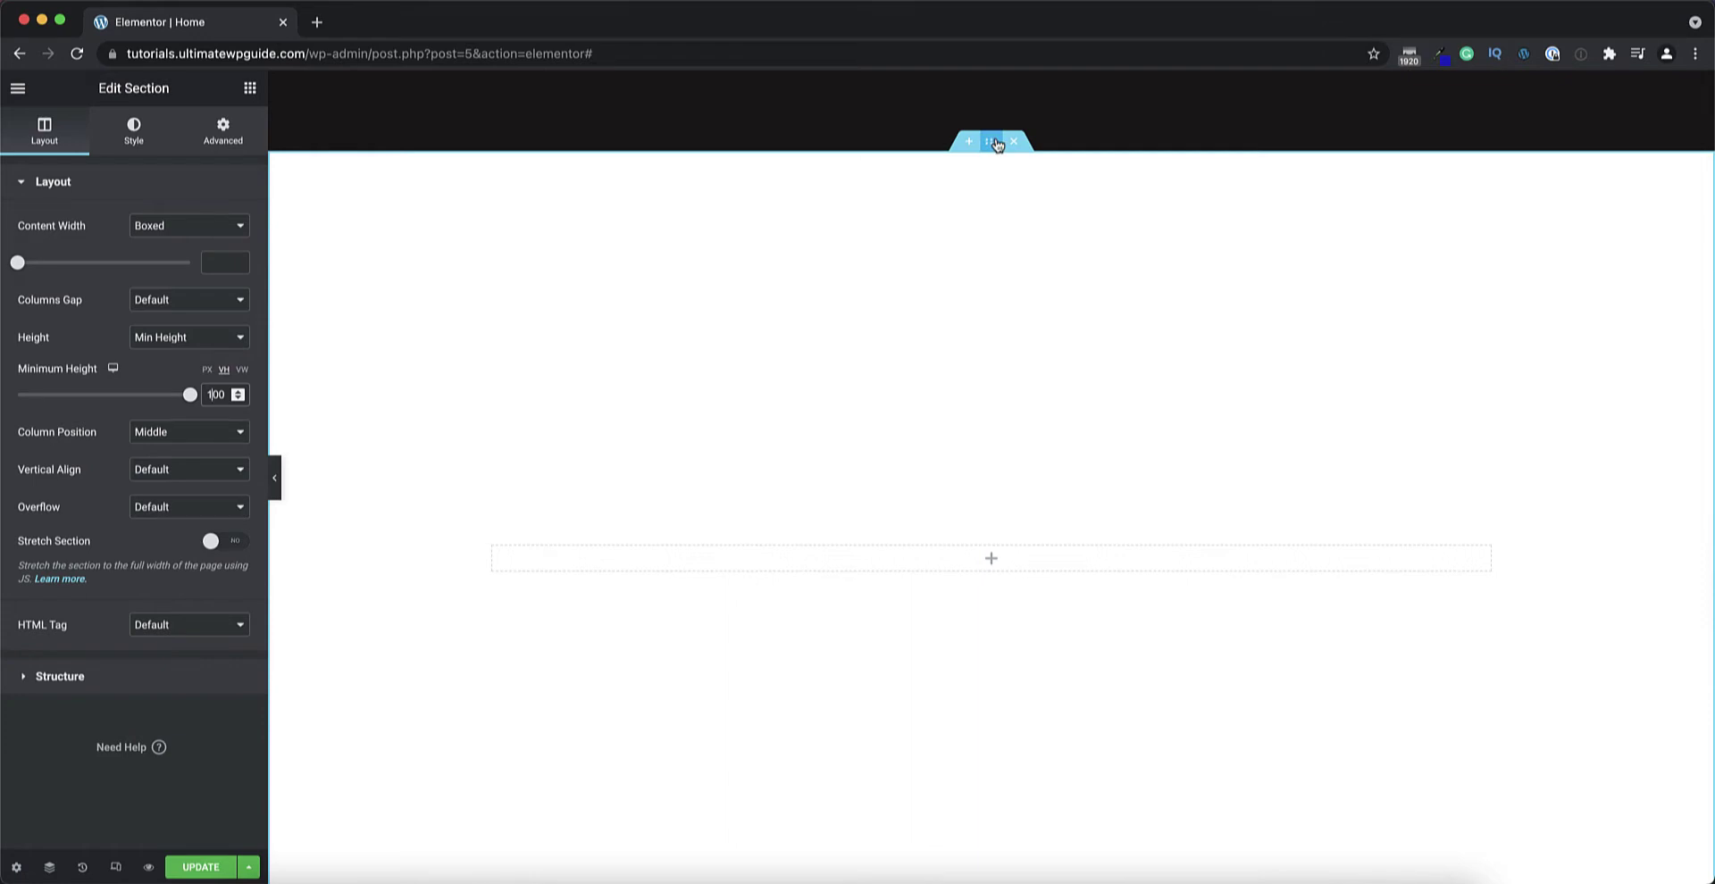
Give the section a classic near-black #0C0B0B background colour.
click(134, 132)
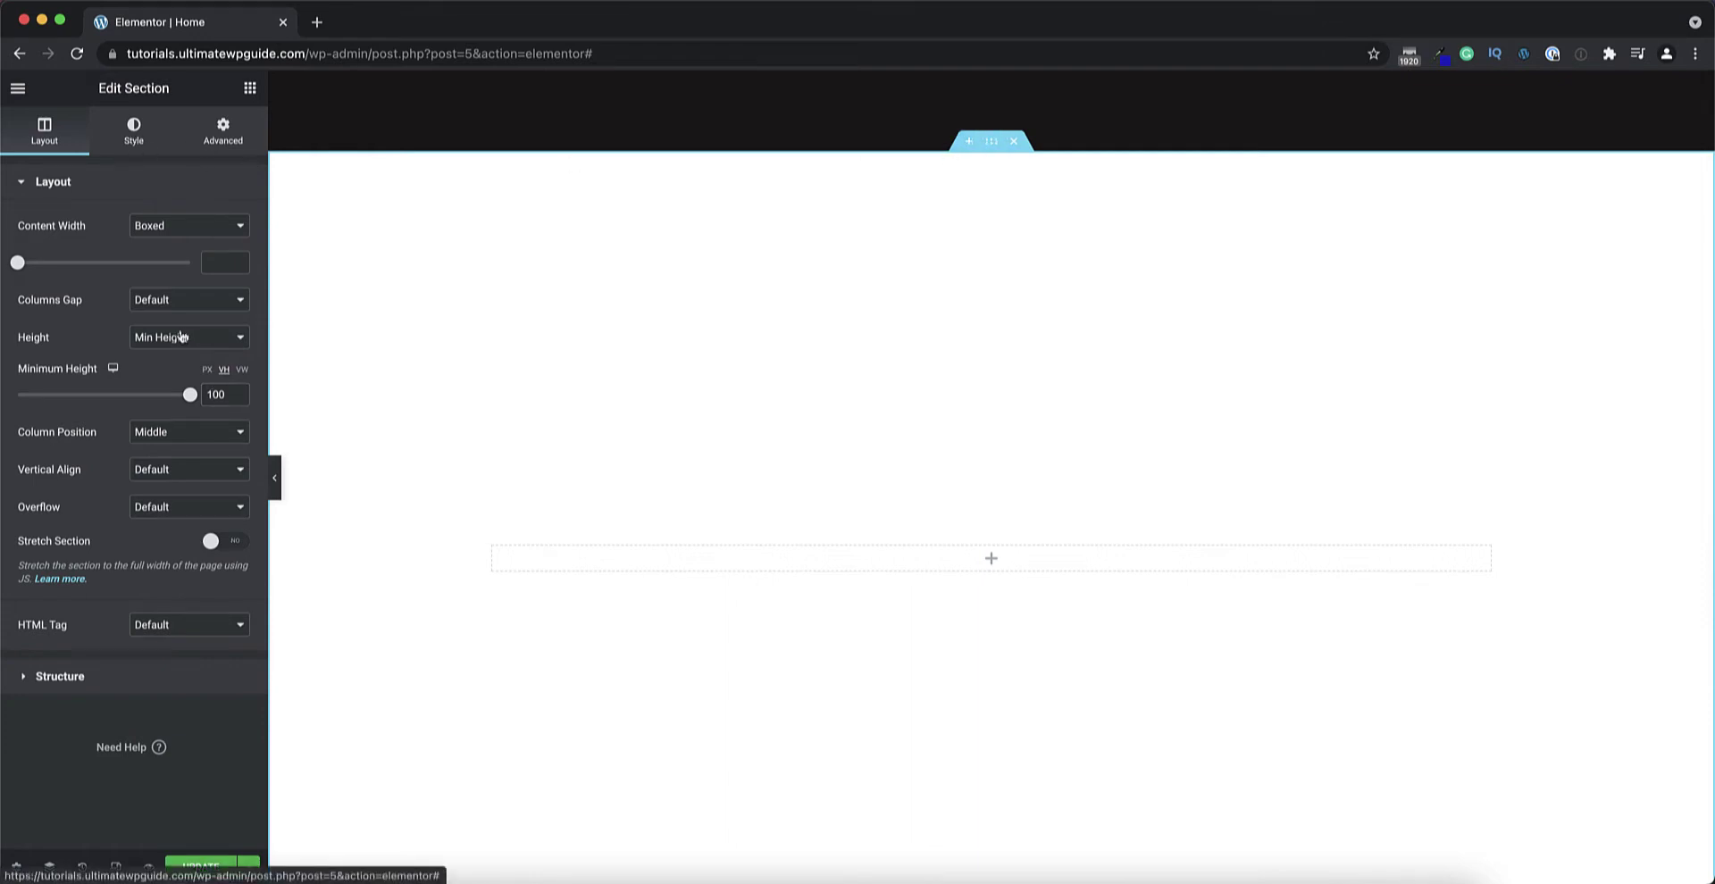
click(165, 263)
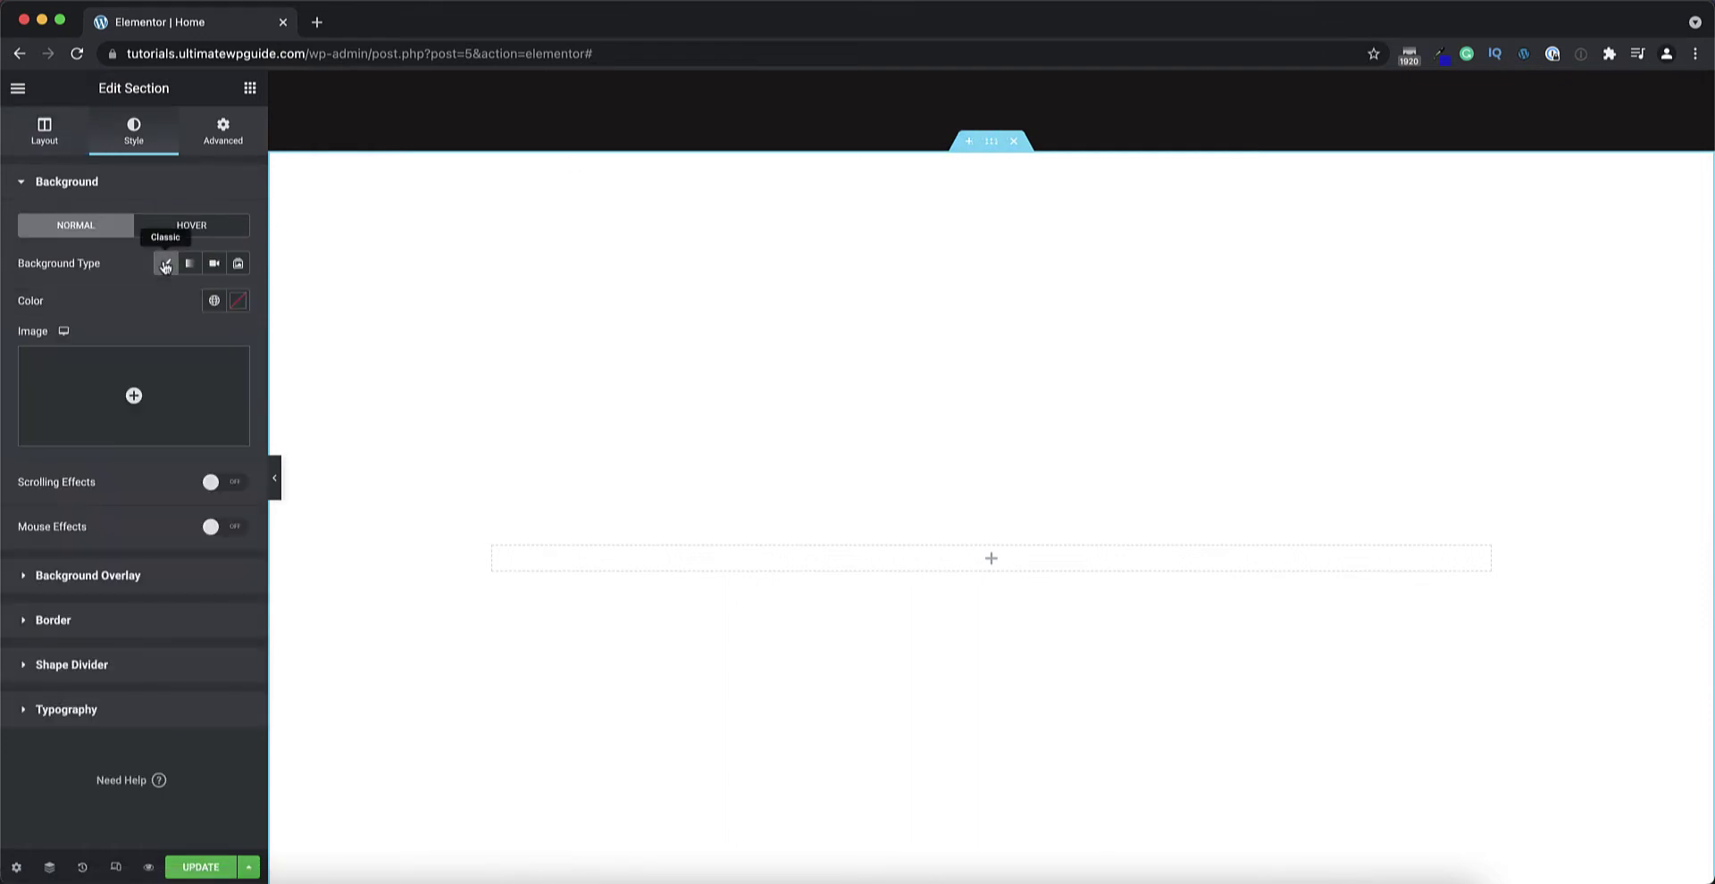
click(238, 301)
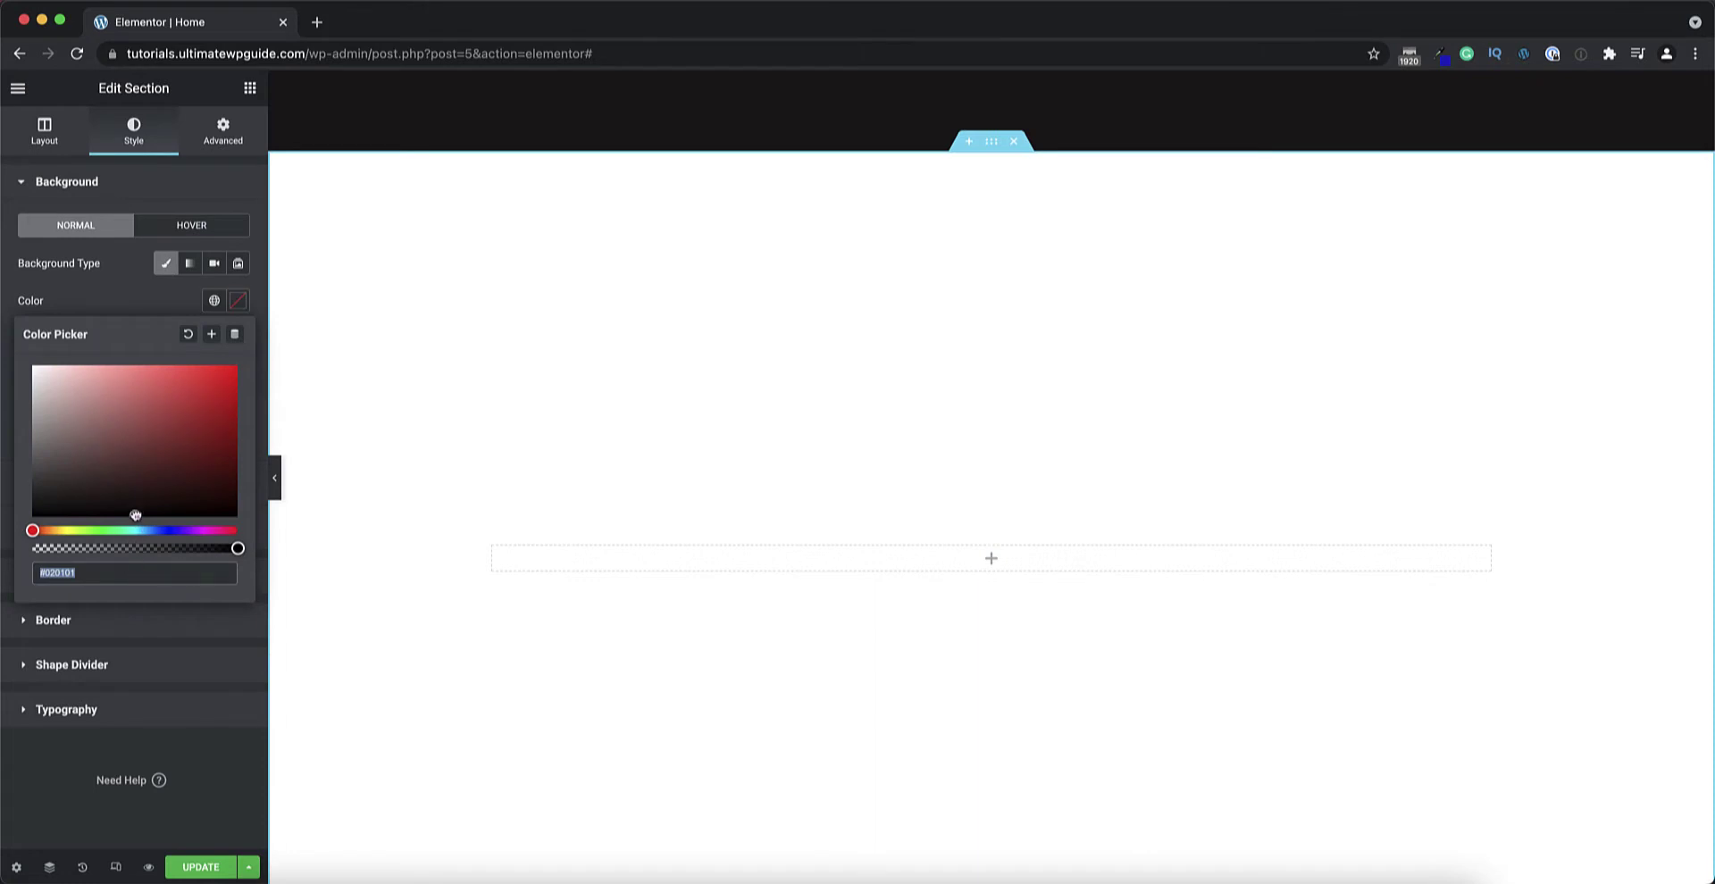
click(59, 508)
drag(59, 508, 48, 511)
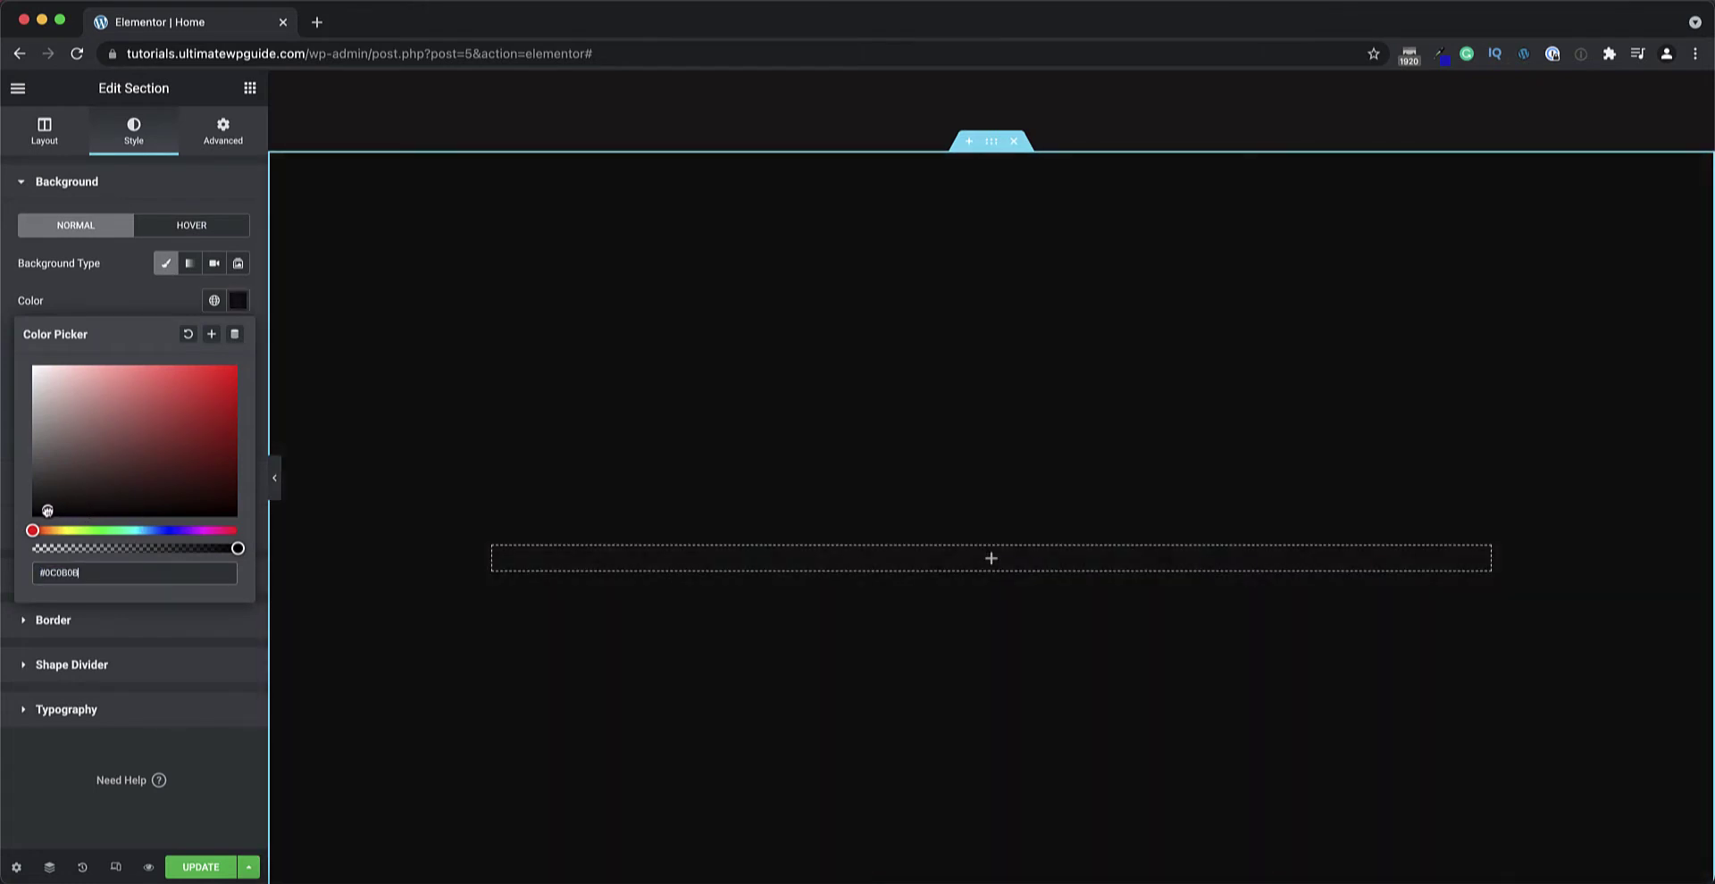
click(102, 304)
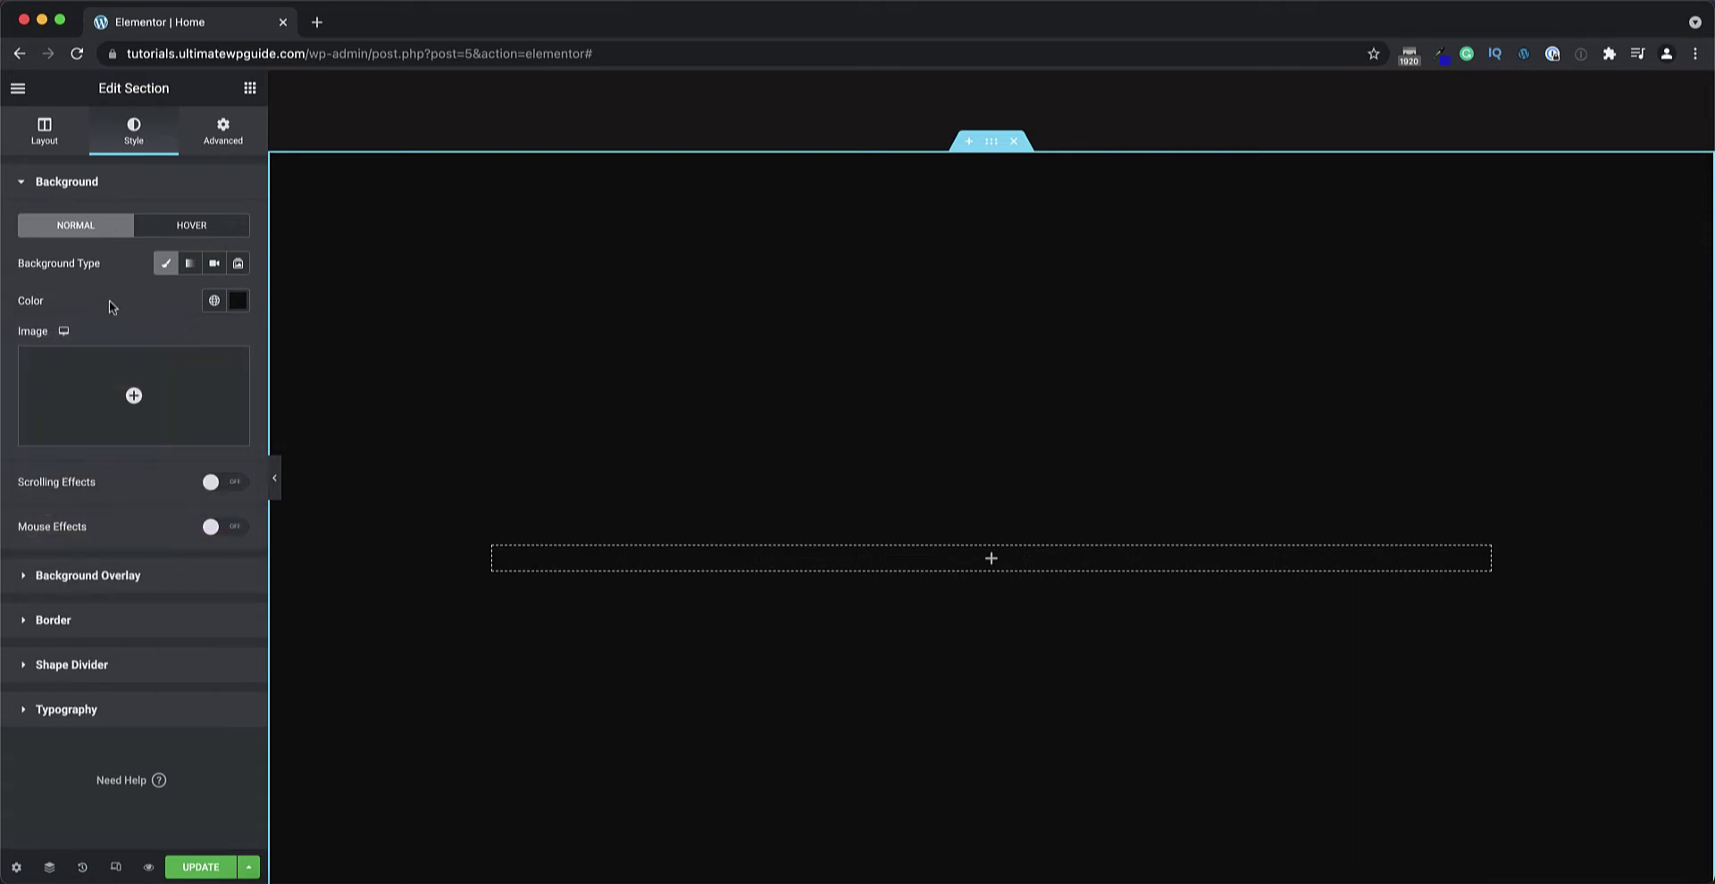
click(250, 88)
click(72, 161)
Drop a Hotspot widget into the section and insert the iPad image into it.
text(h)
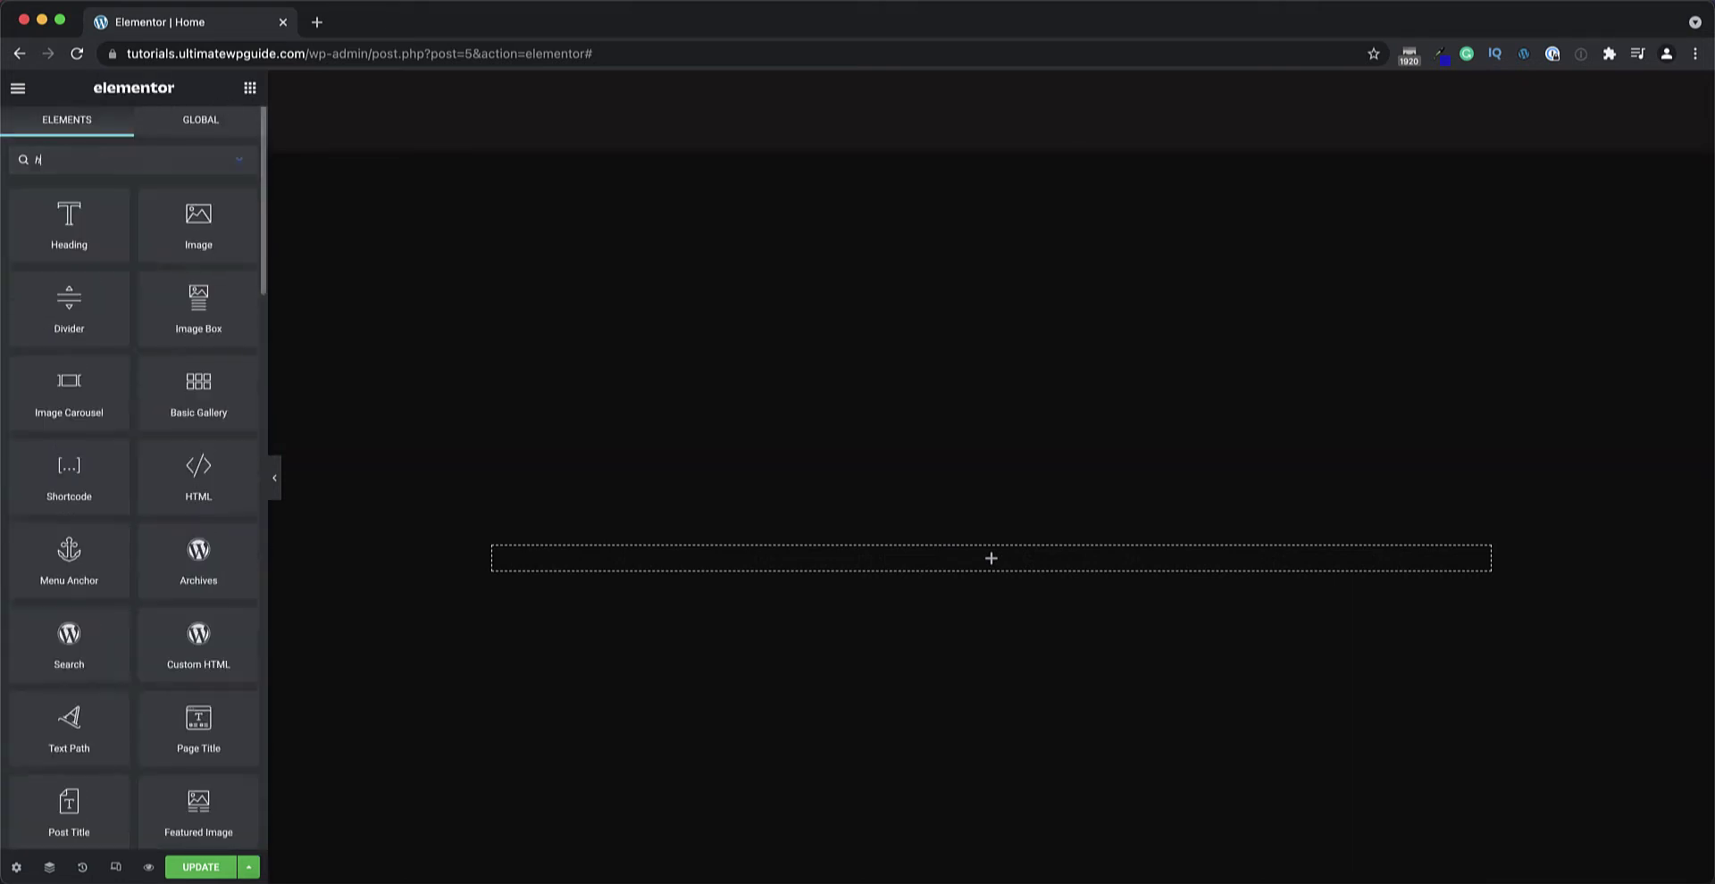
text(ots)
drag(69, 223, 996, 573)
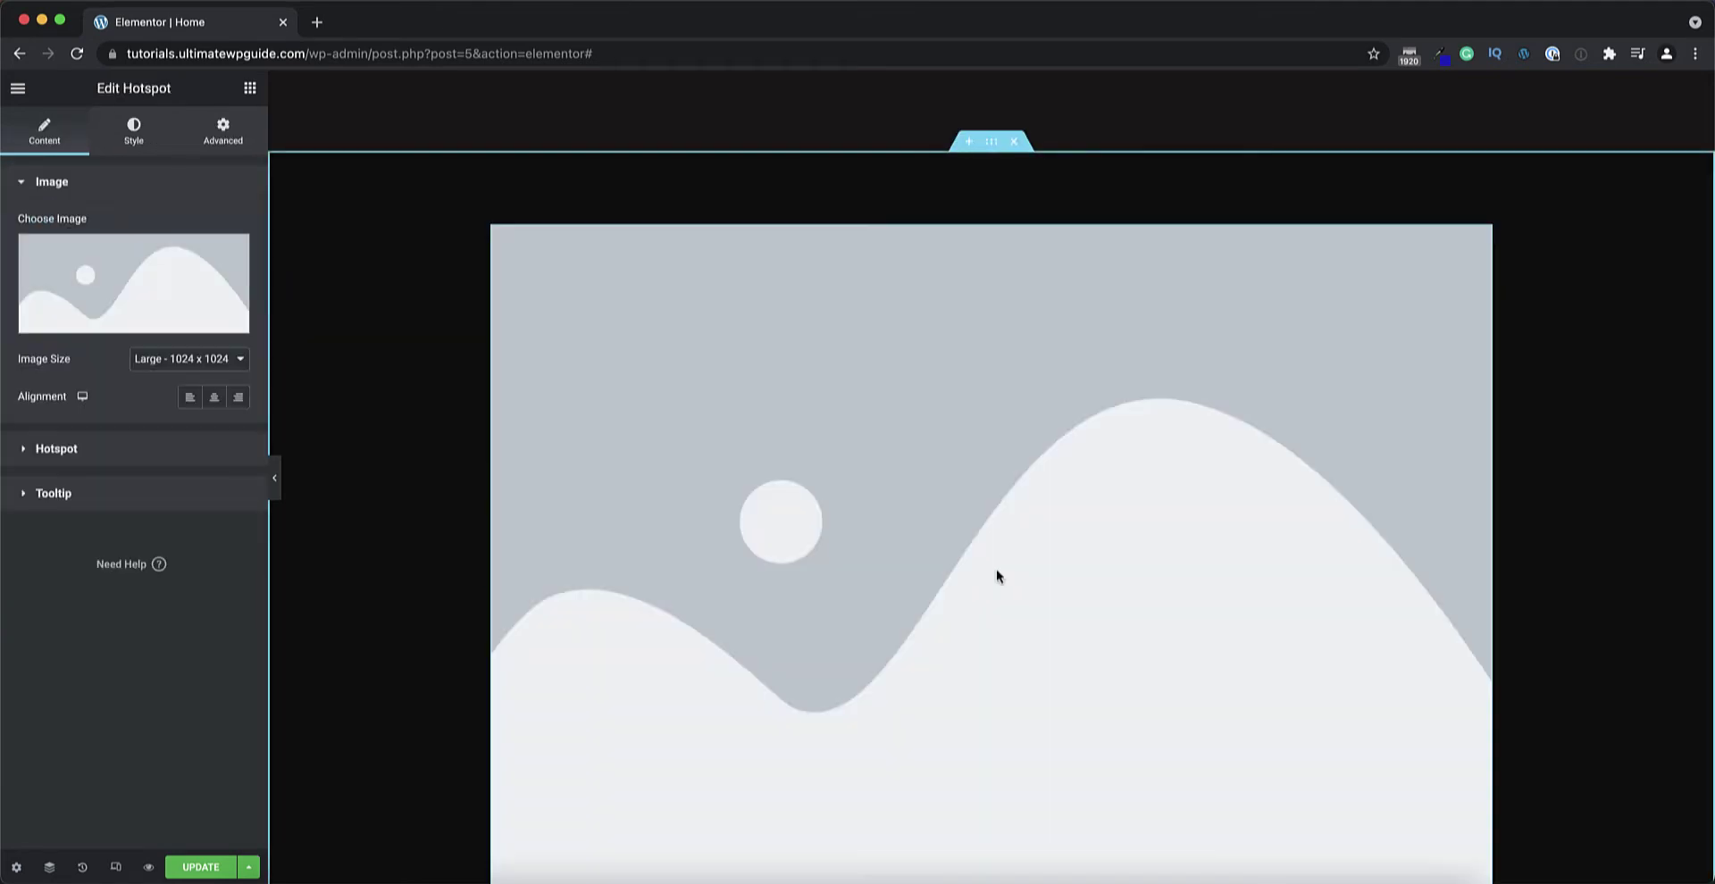
click(128, 320)
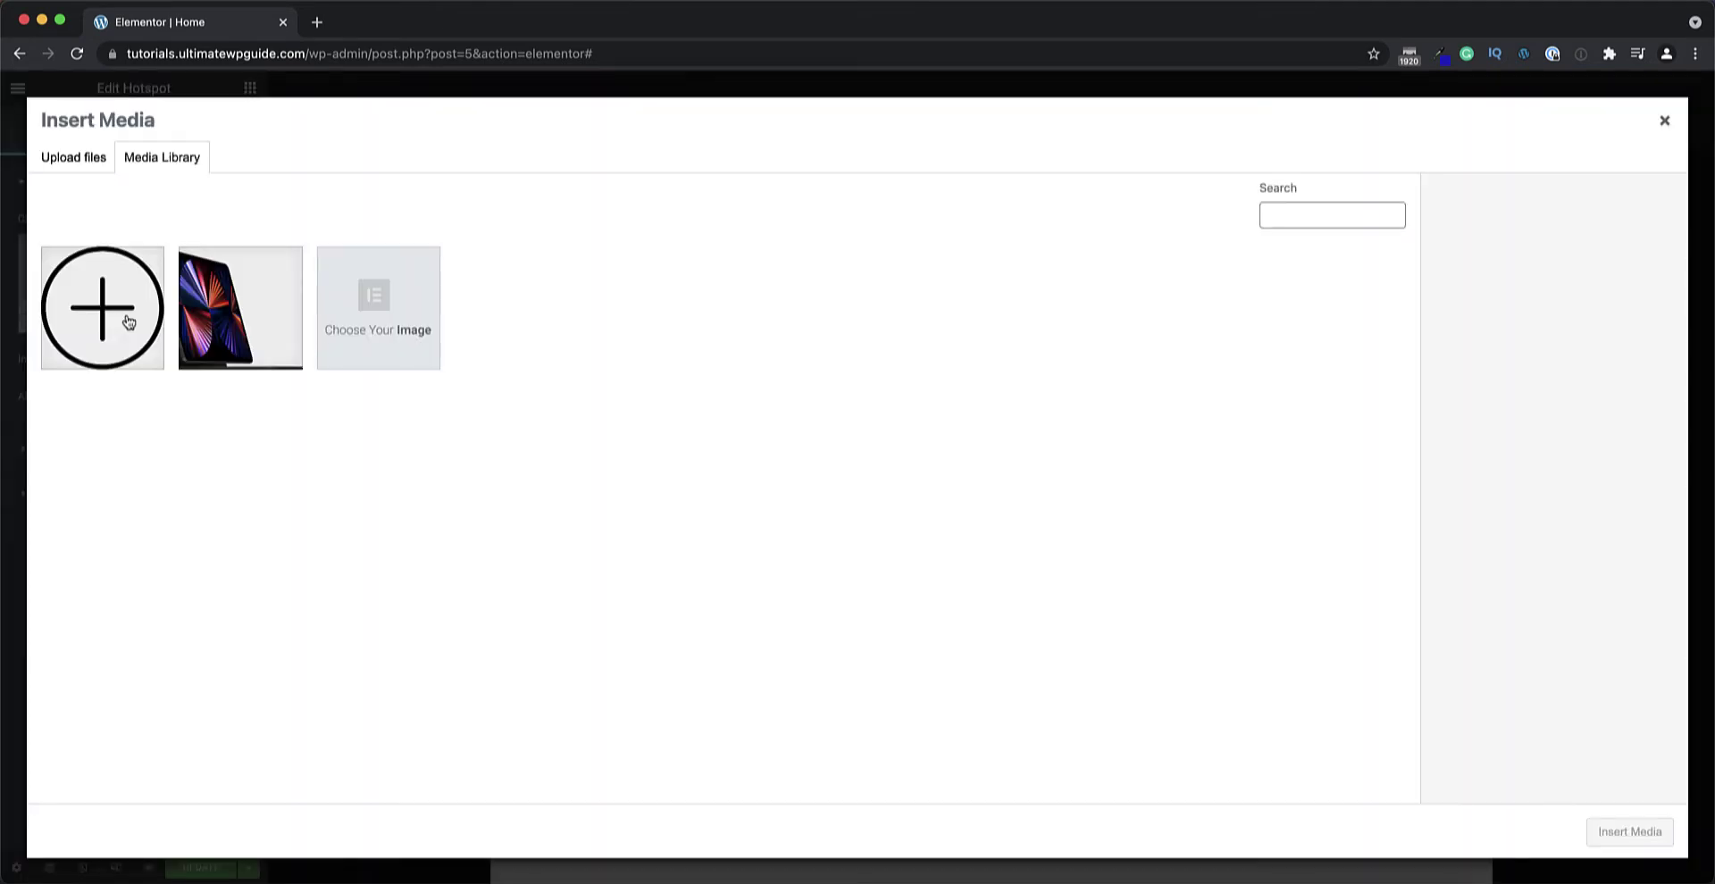
click(257, 302)
click(1629, 831)
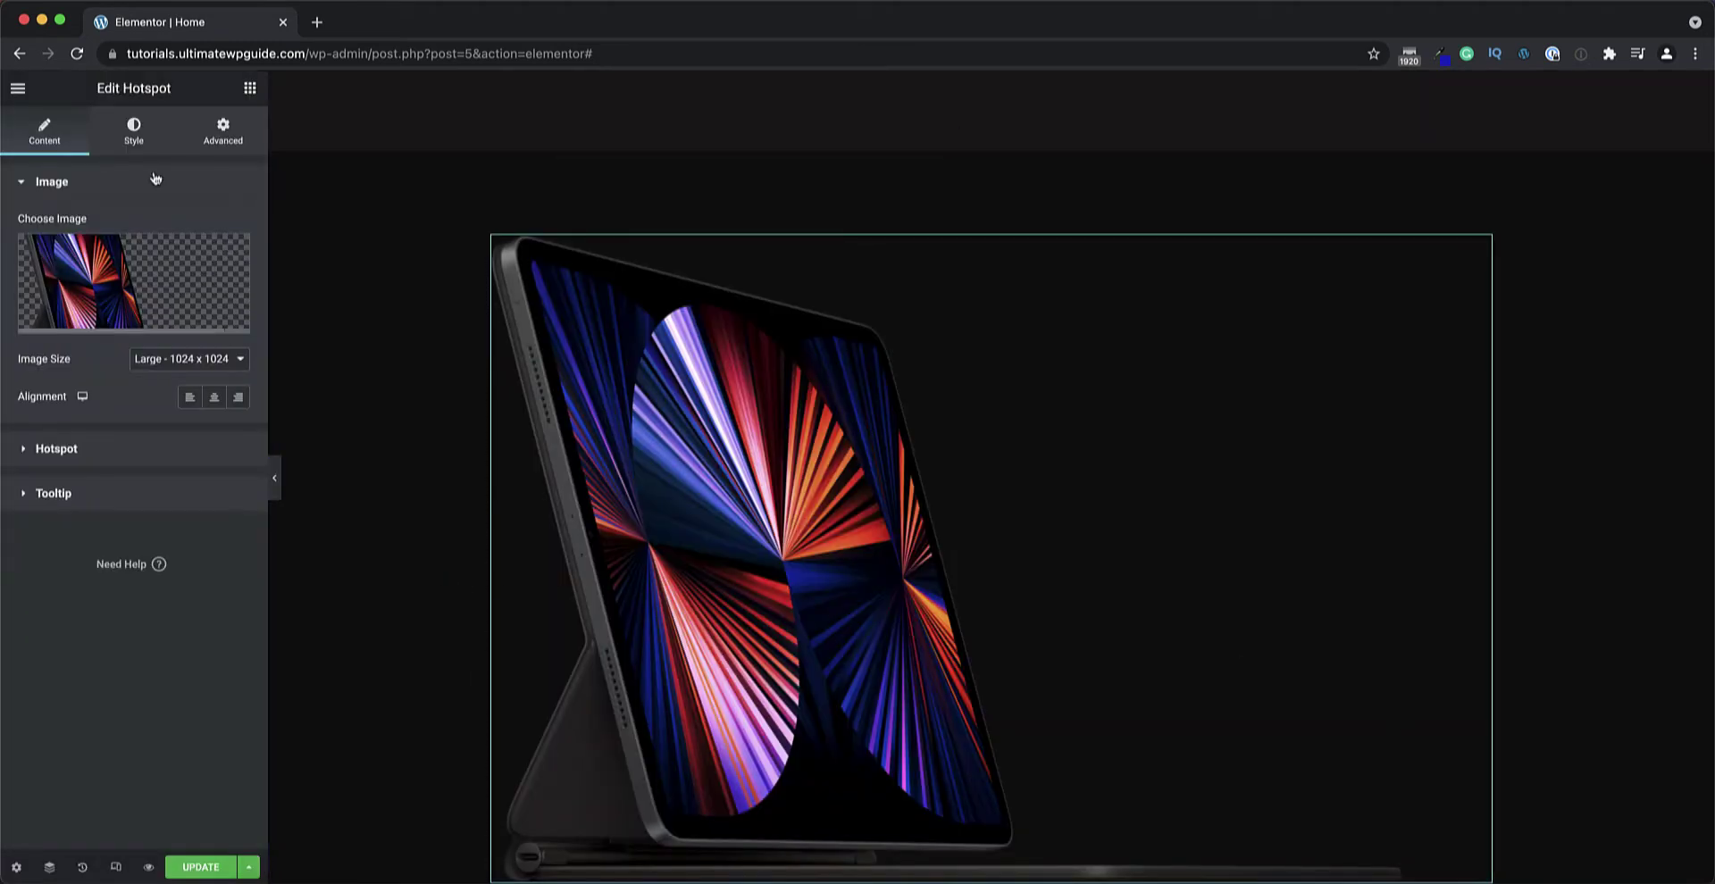
Set the Hotspot image width to 80 in the Style settings.
click(133, 131)
drag(17, 248, 134, 248)
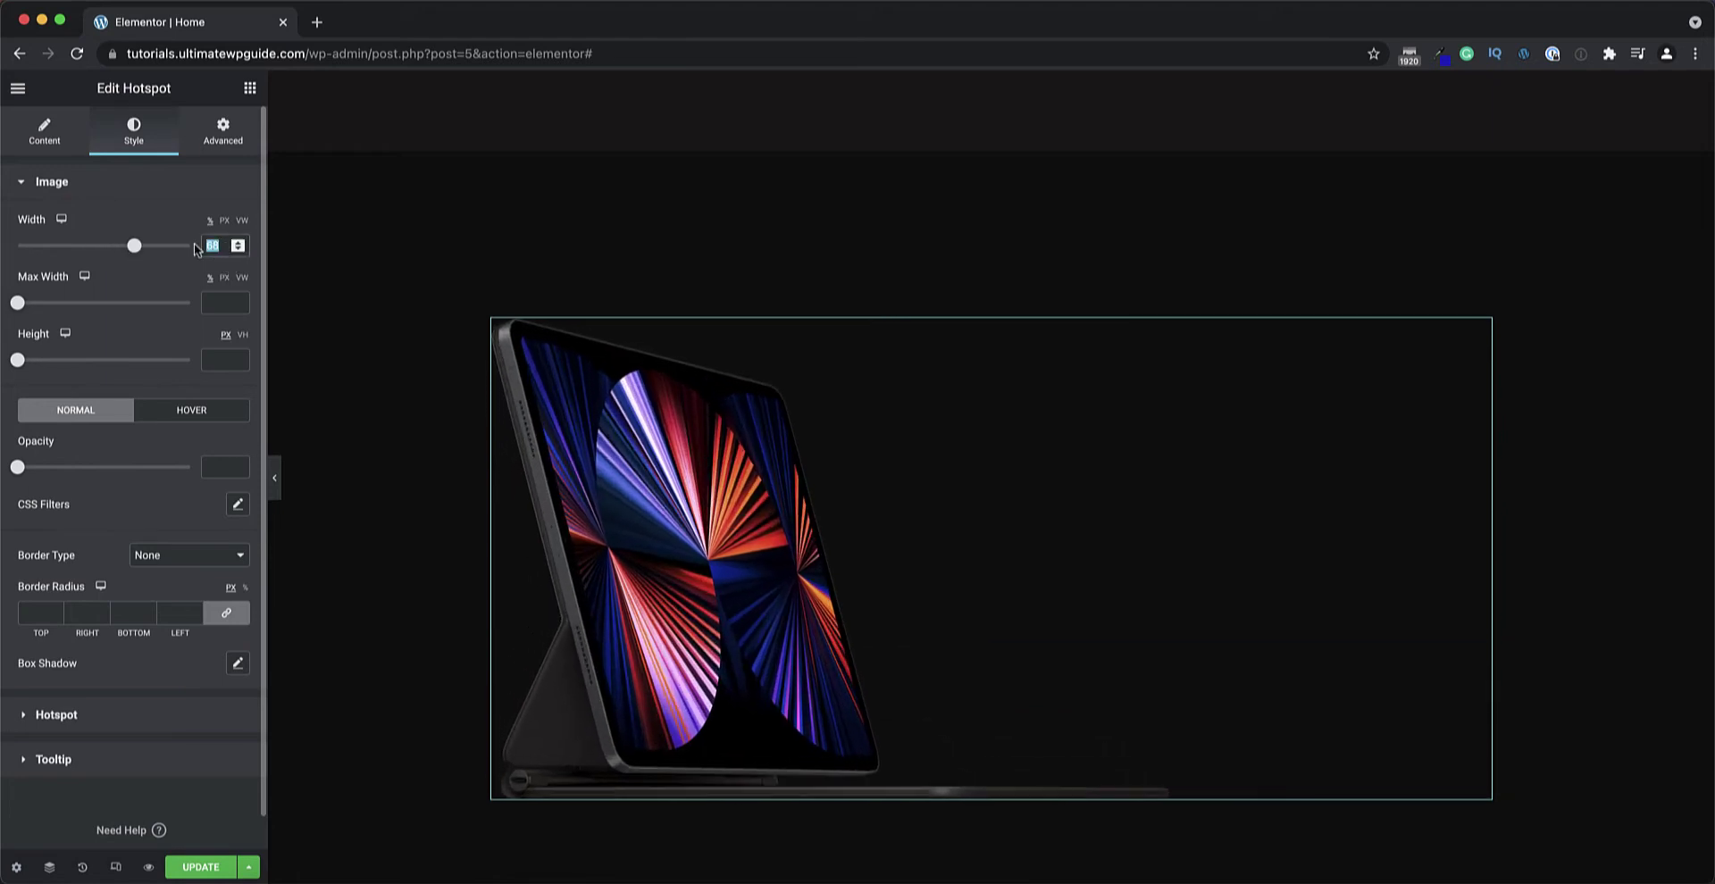
text(80)
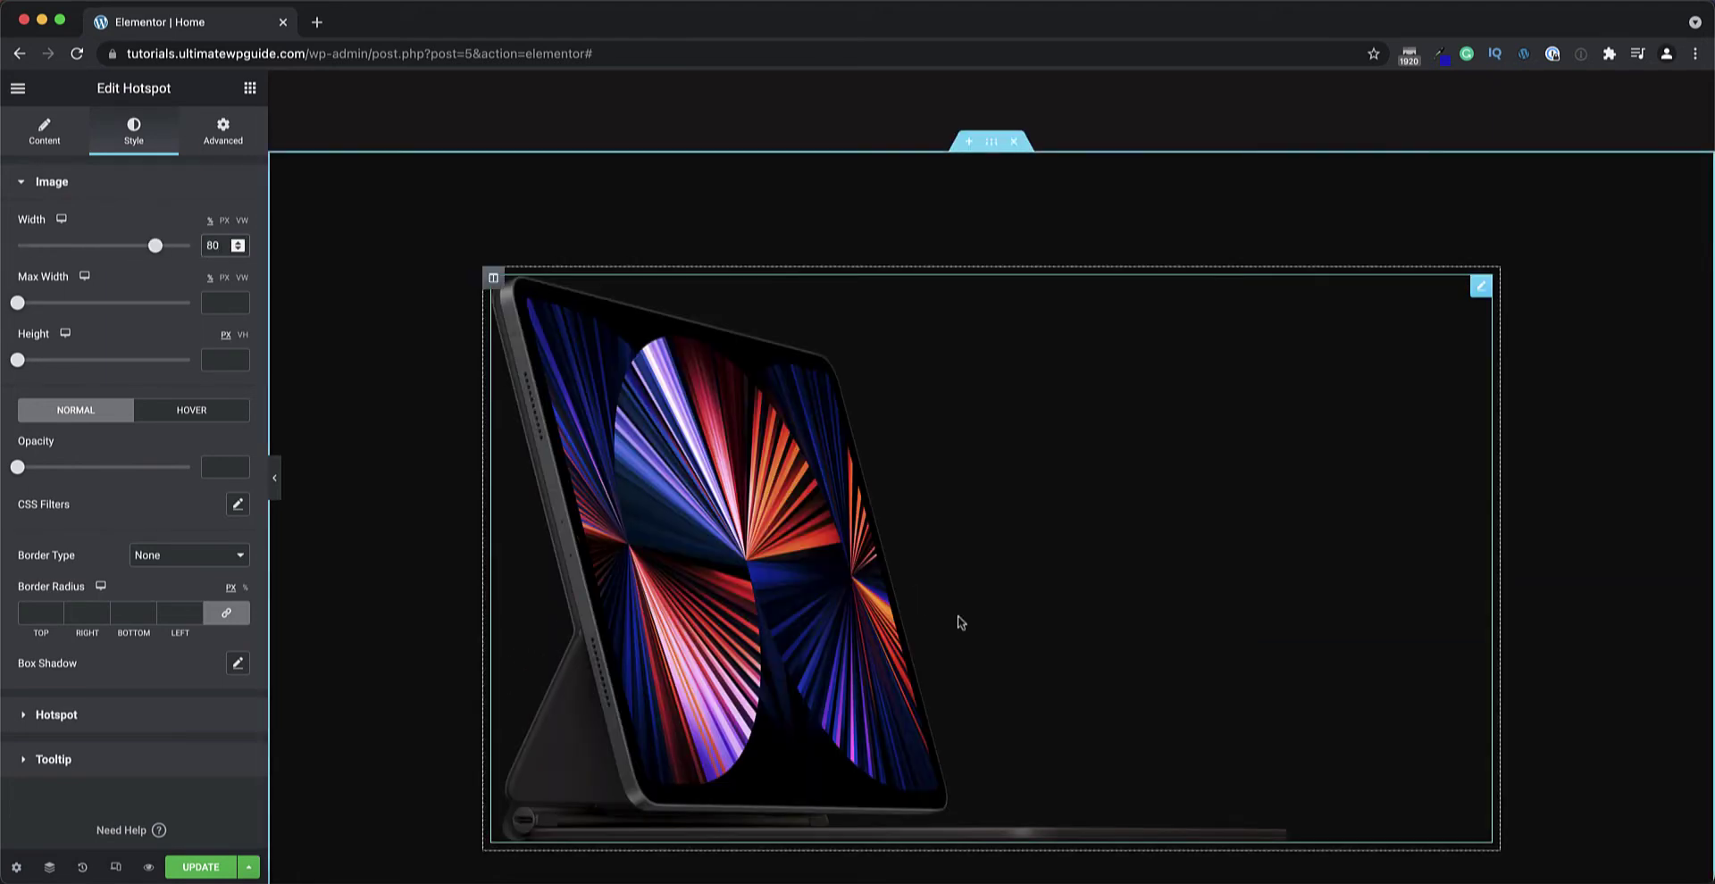
scroll(958, 618, down, 1)
scroll(957, 618, up, 1)
click(38, 136)
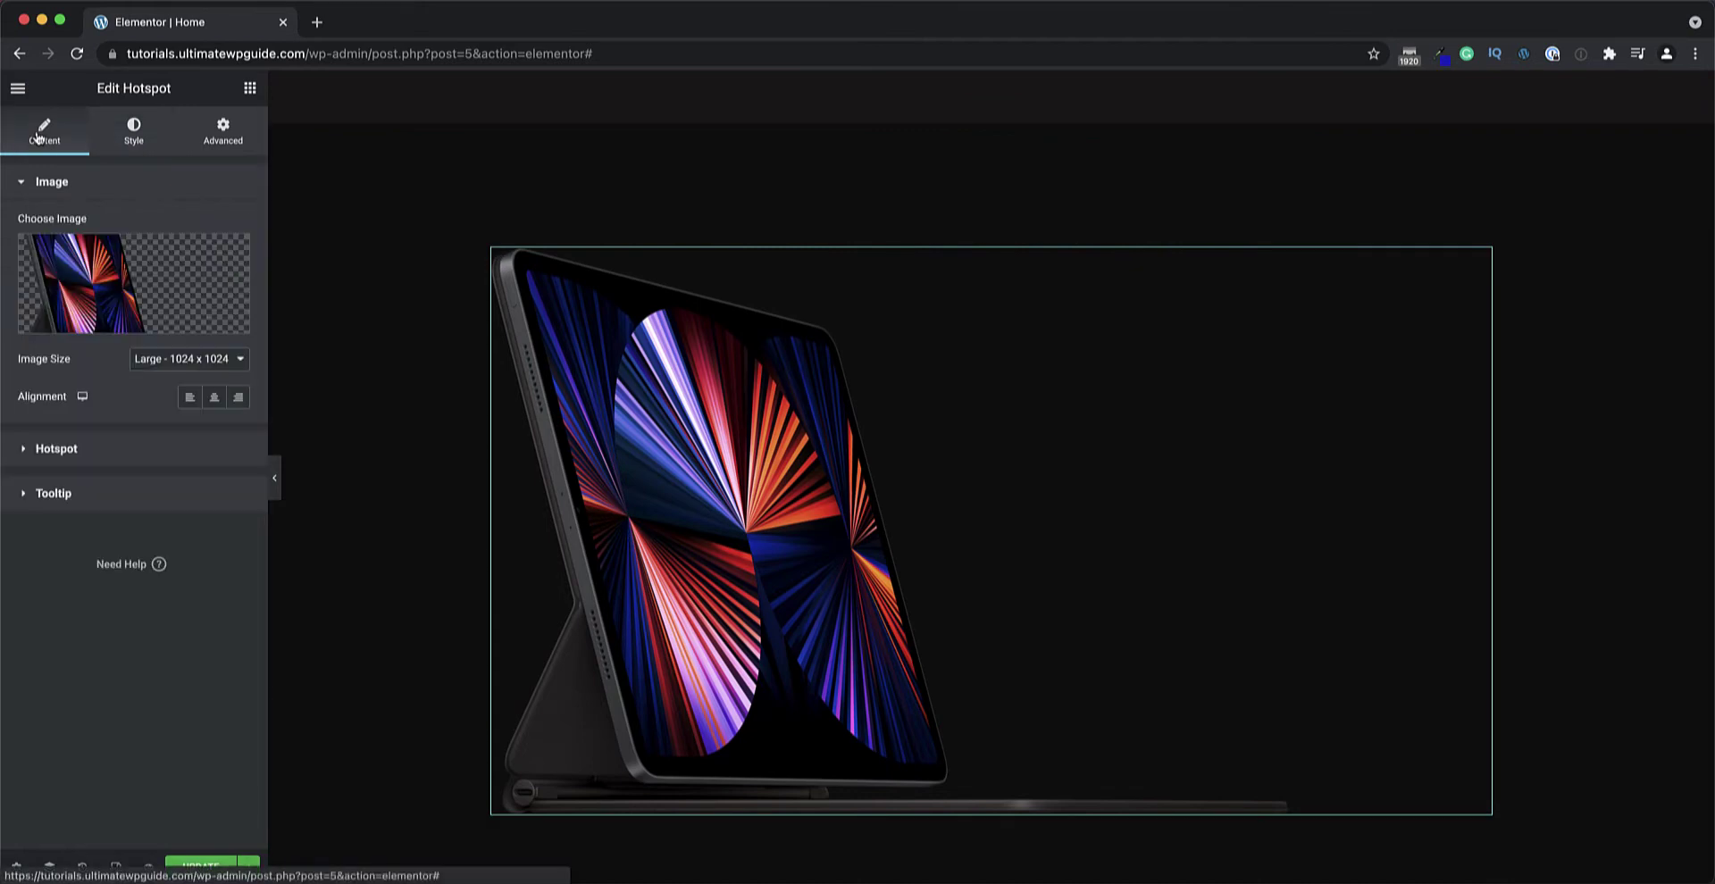
mouse_move(166, 277)
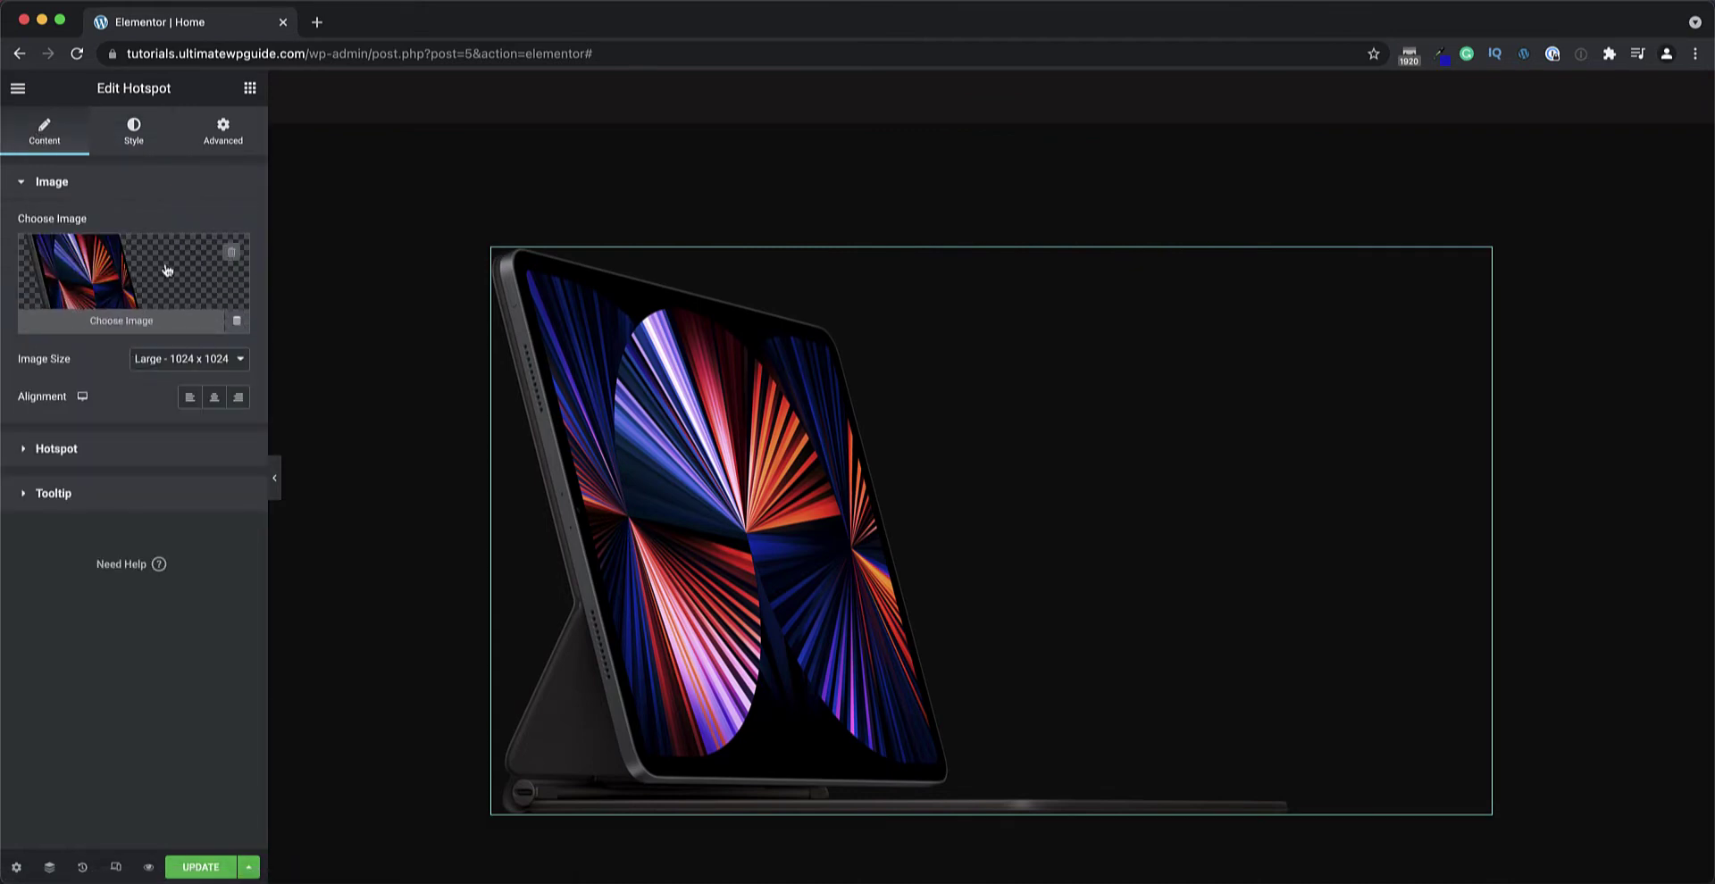
Review hotspot Item #1's settings, then bring up the widget's Style settings.
click(109, 448)
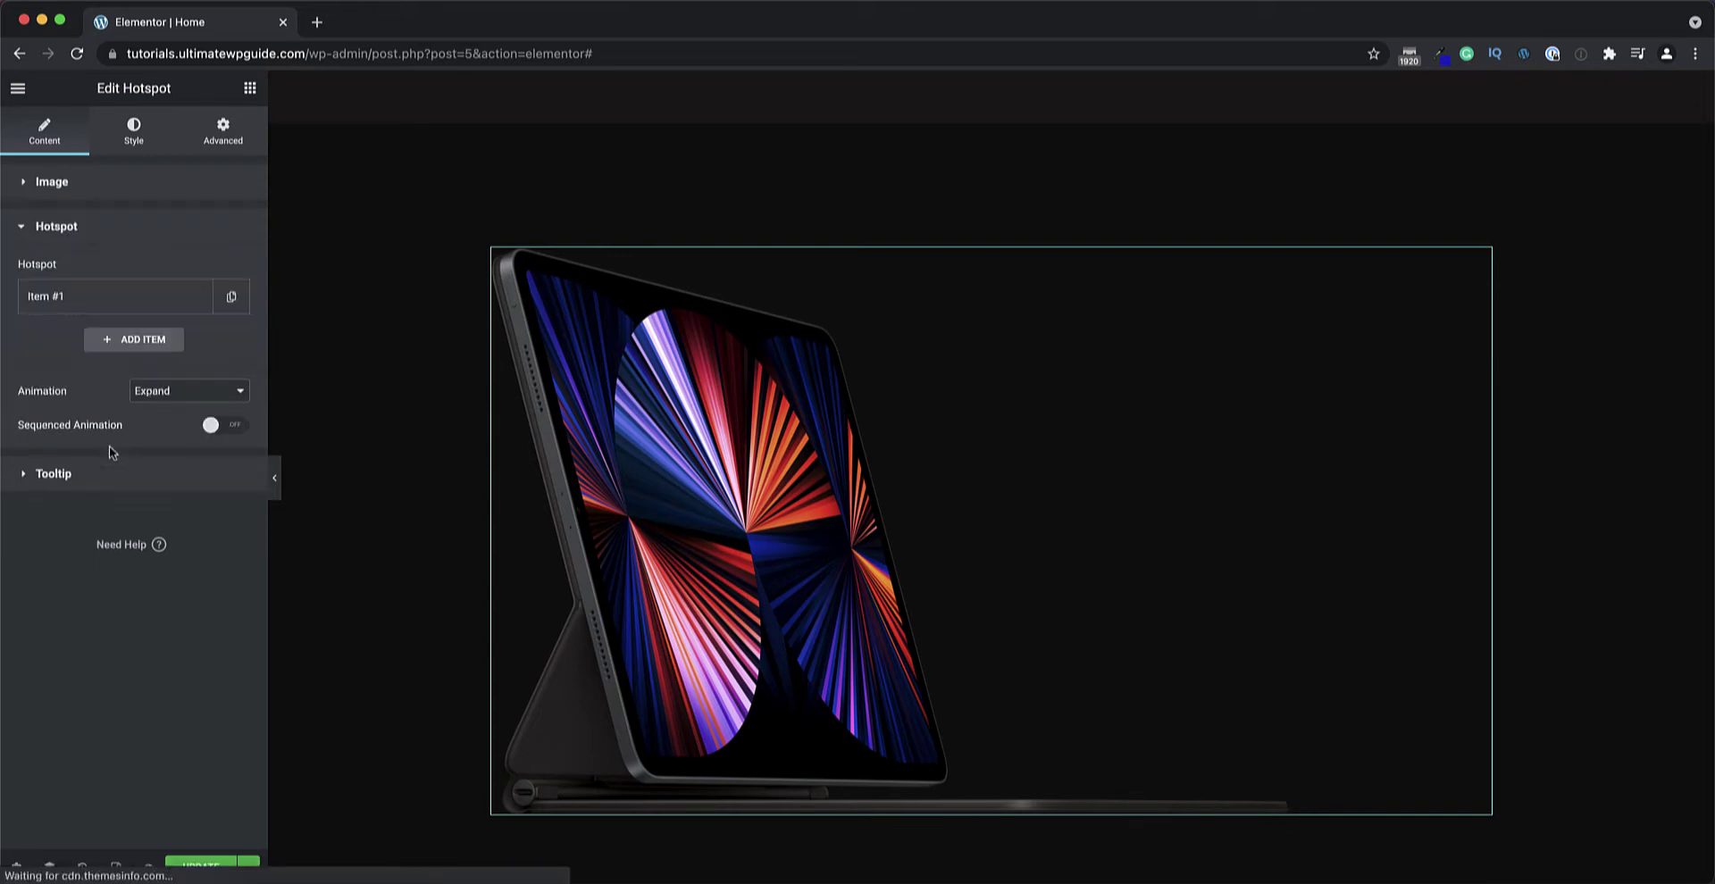
click(76, 302)
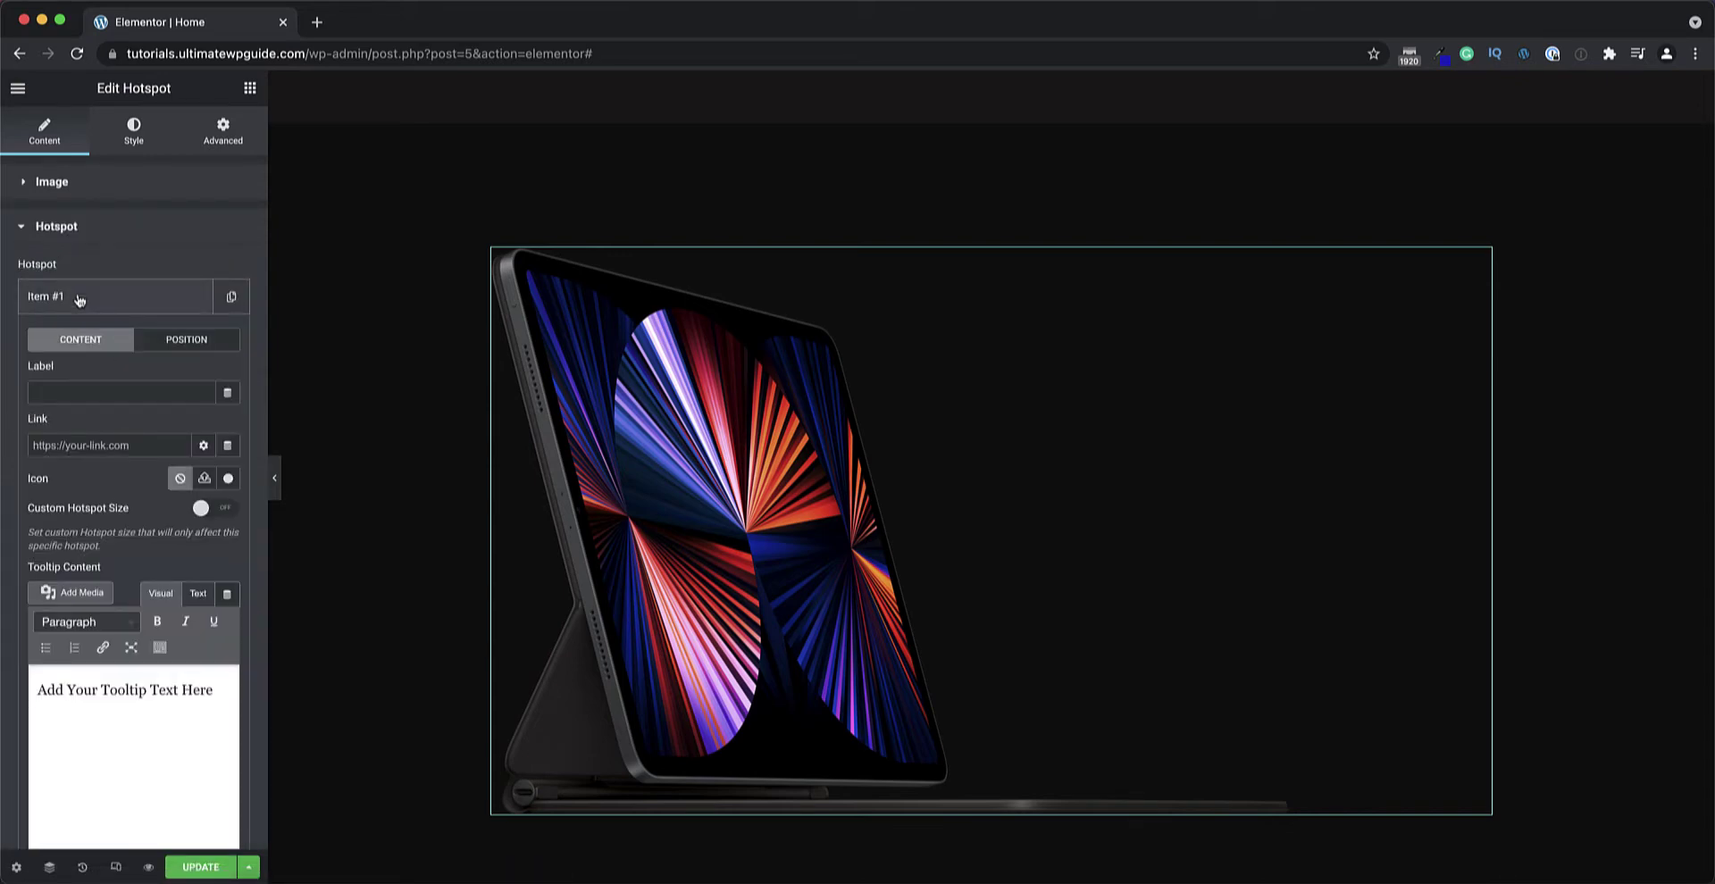
click(79, 299)
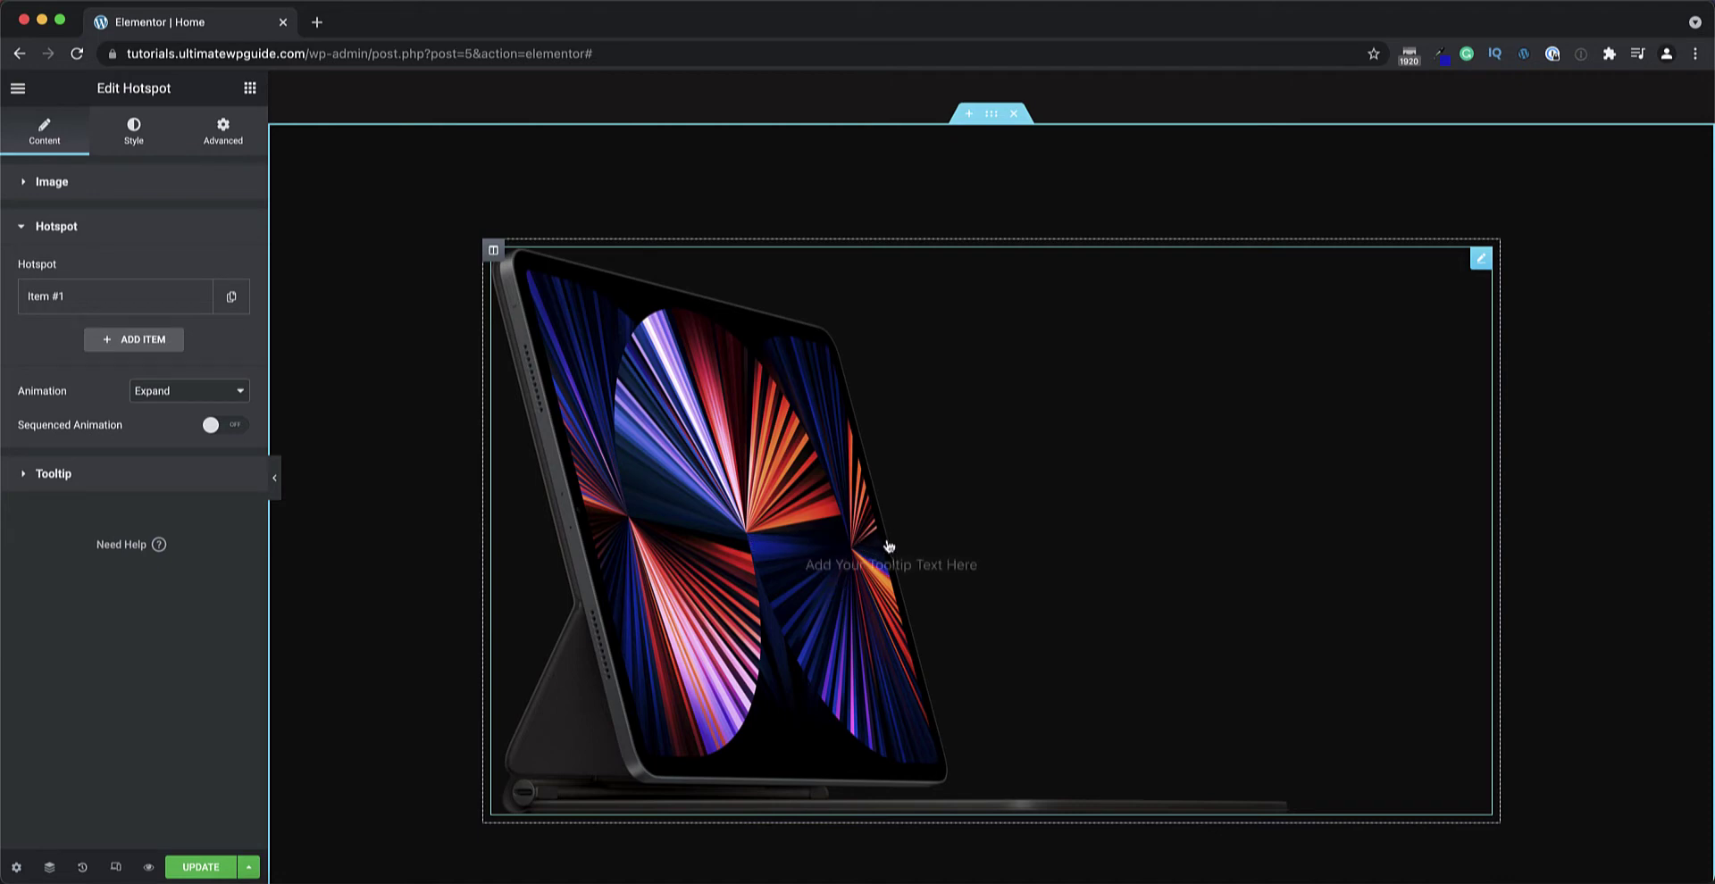
click(135, 131)
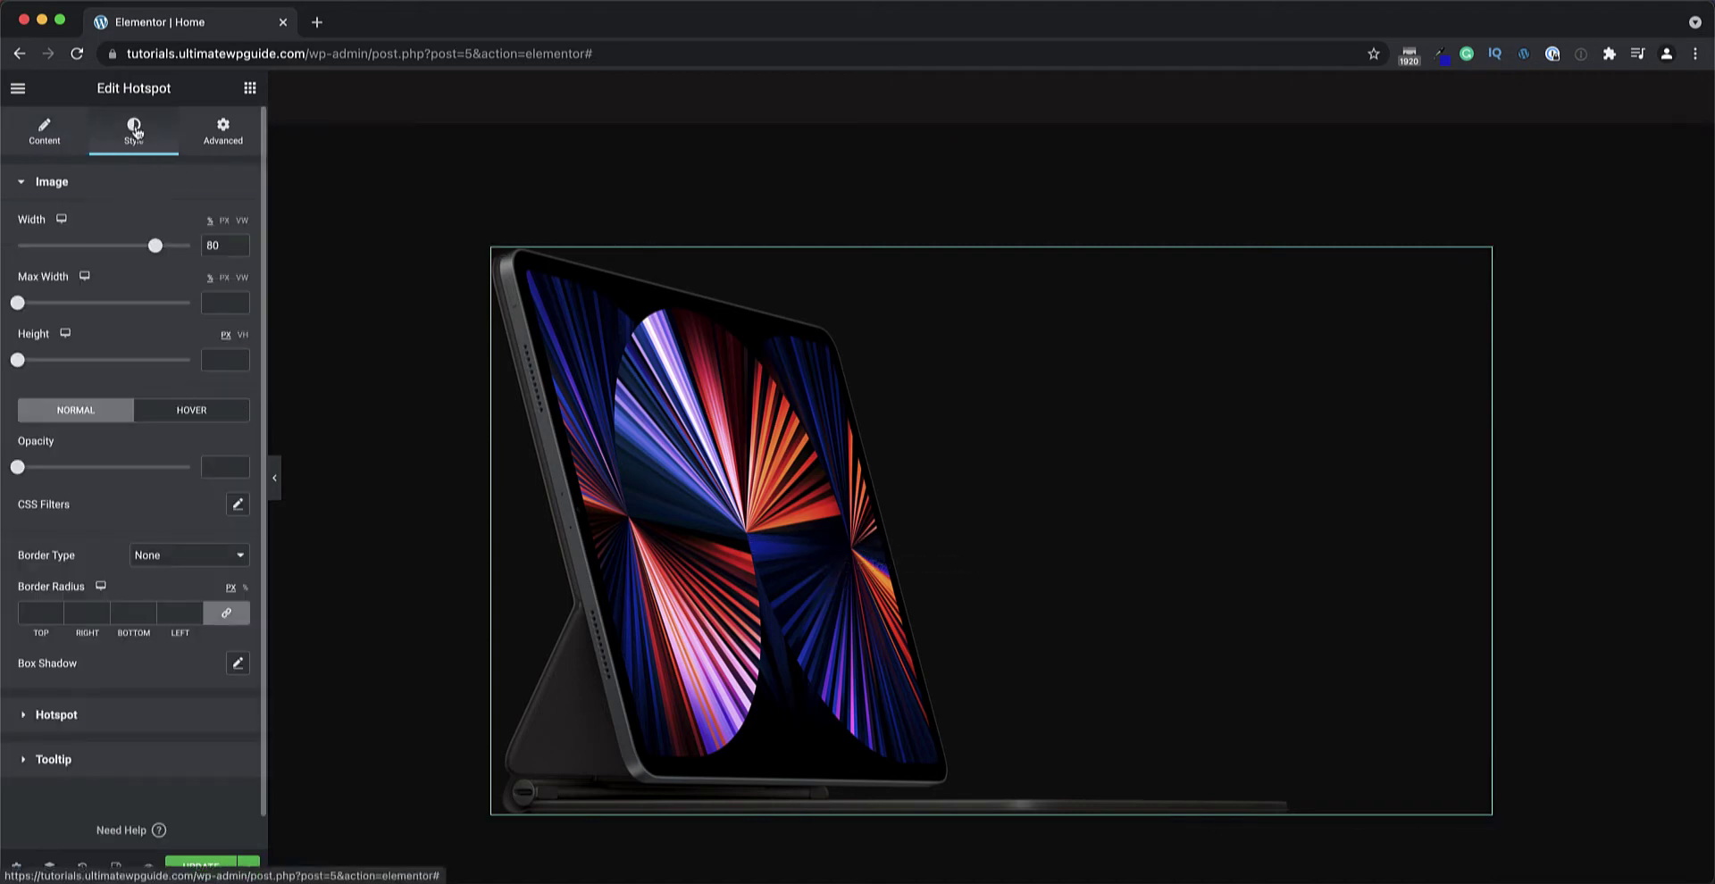
Set the hotspot marker colour to white #FFFFFF.
click(22, 183)
click(95, 231)
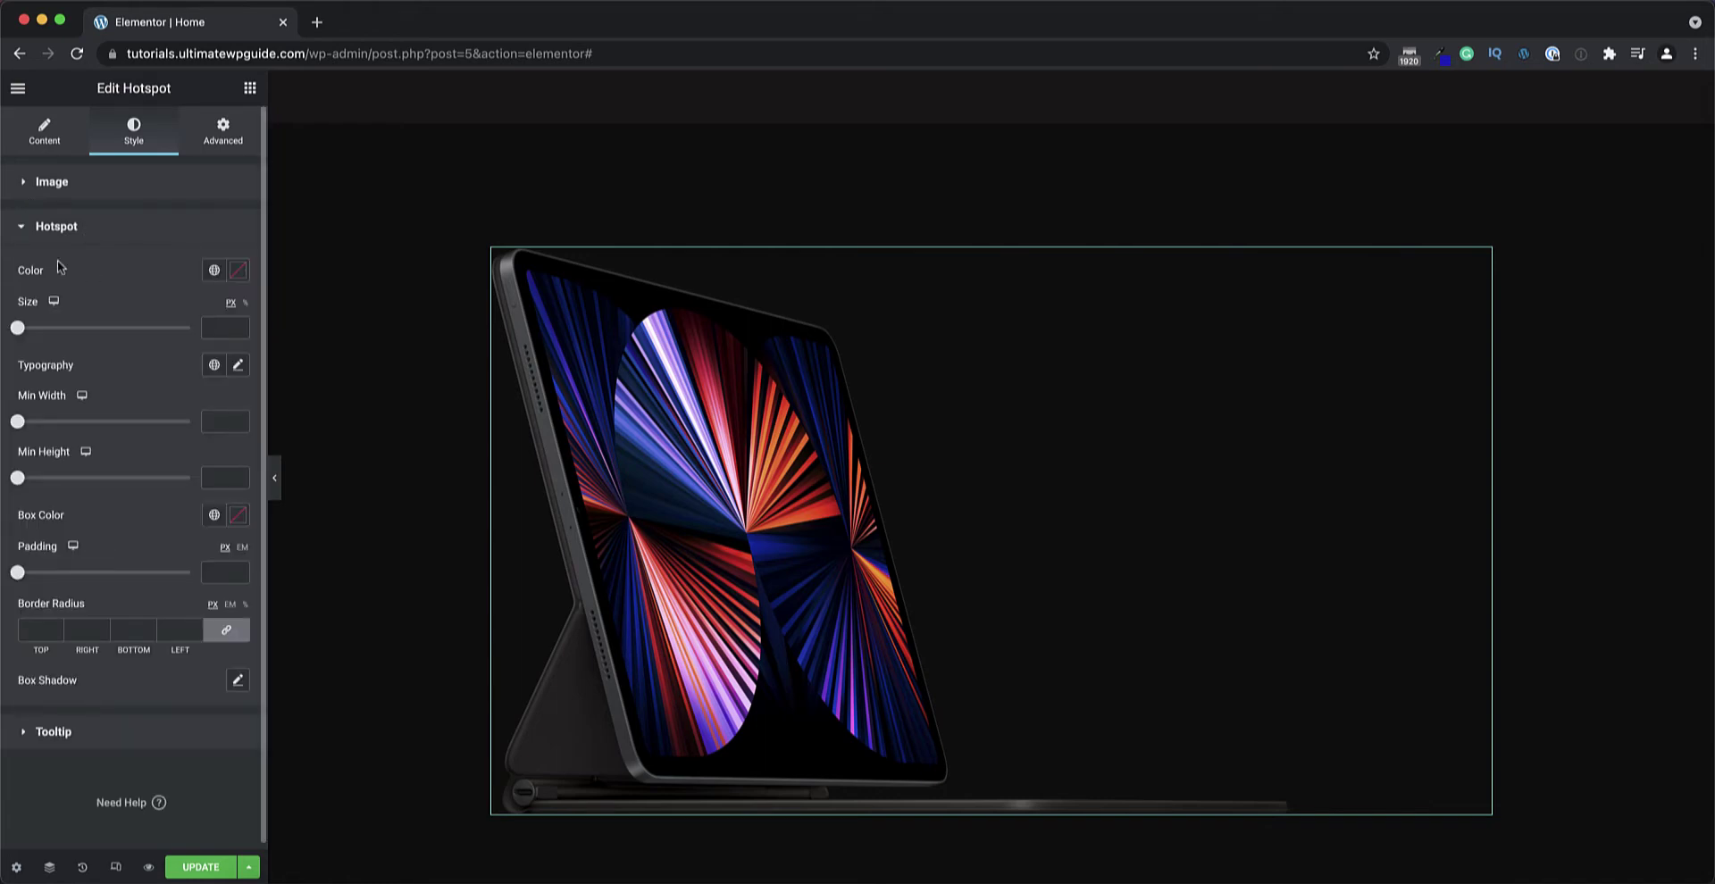
click(238, 269)
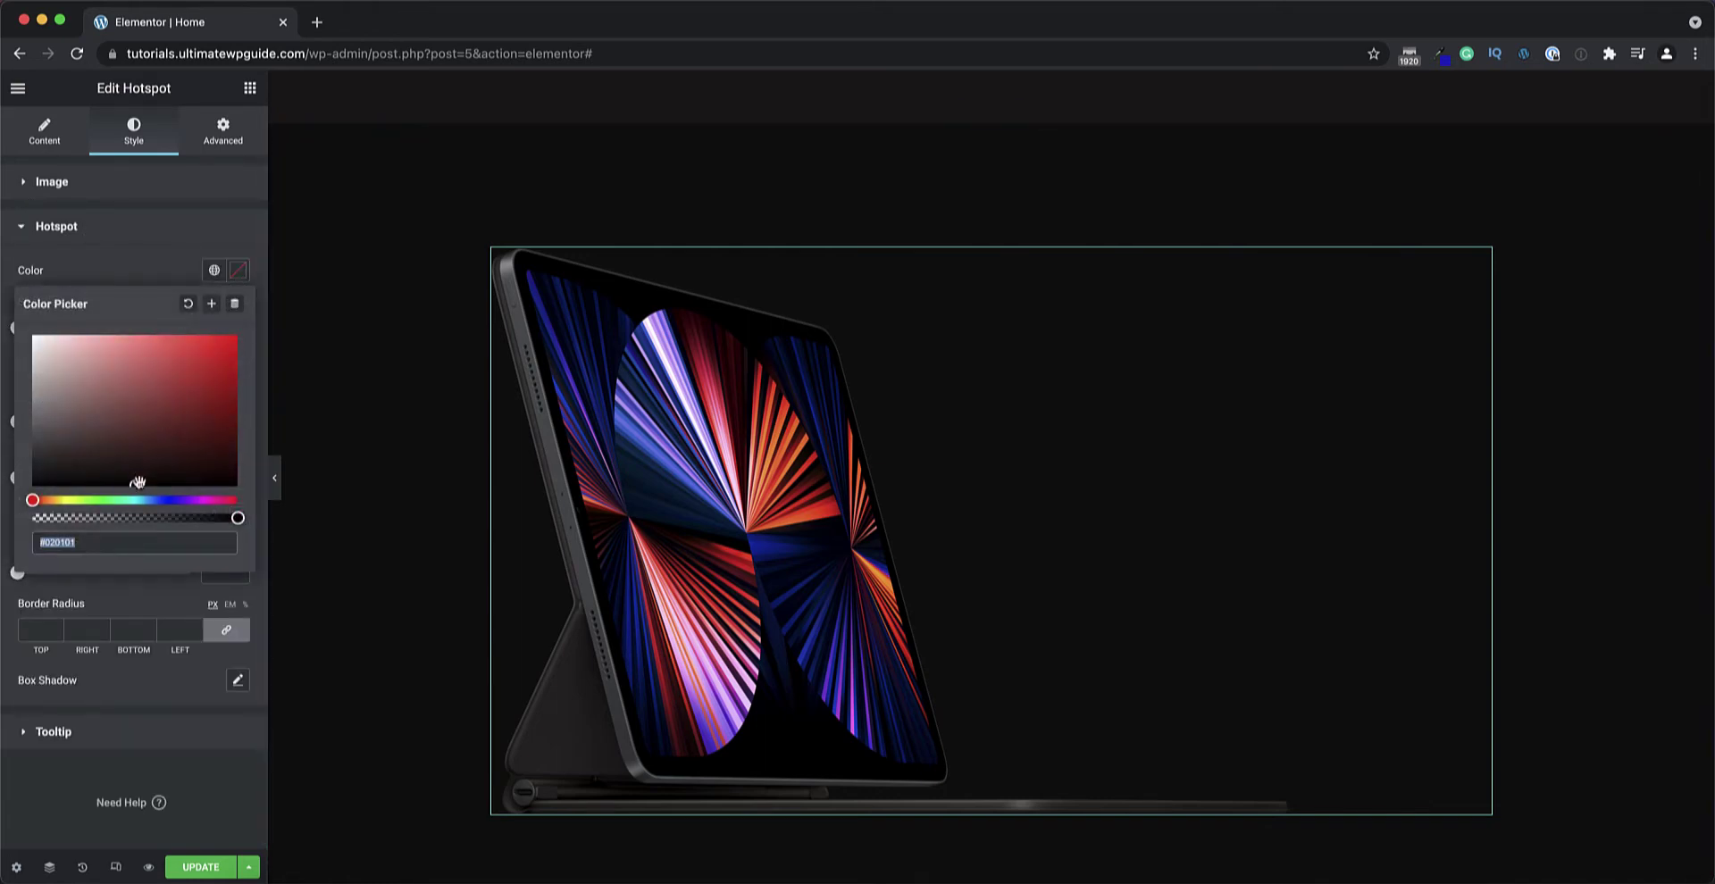
click(35, 340)
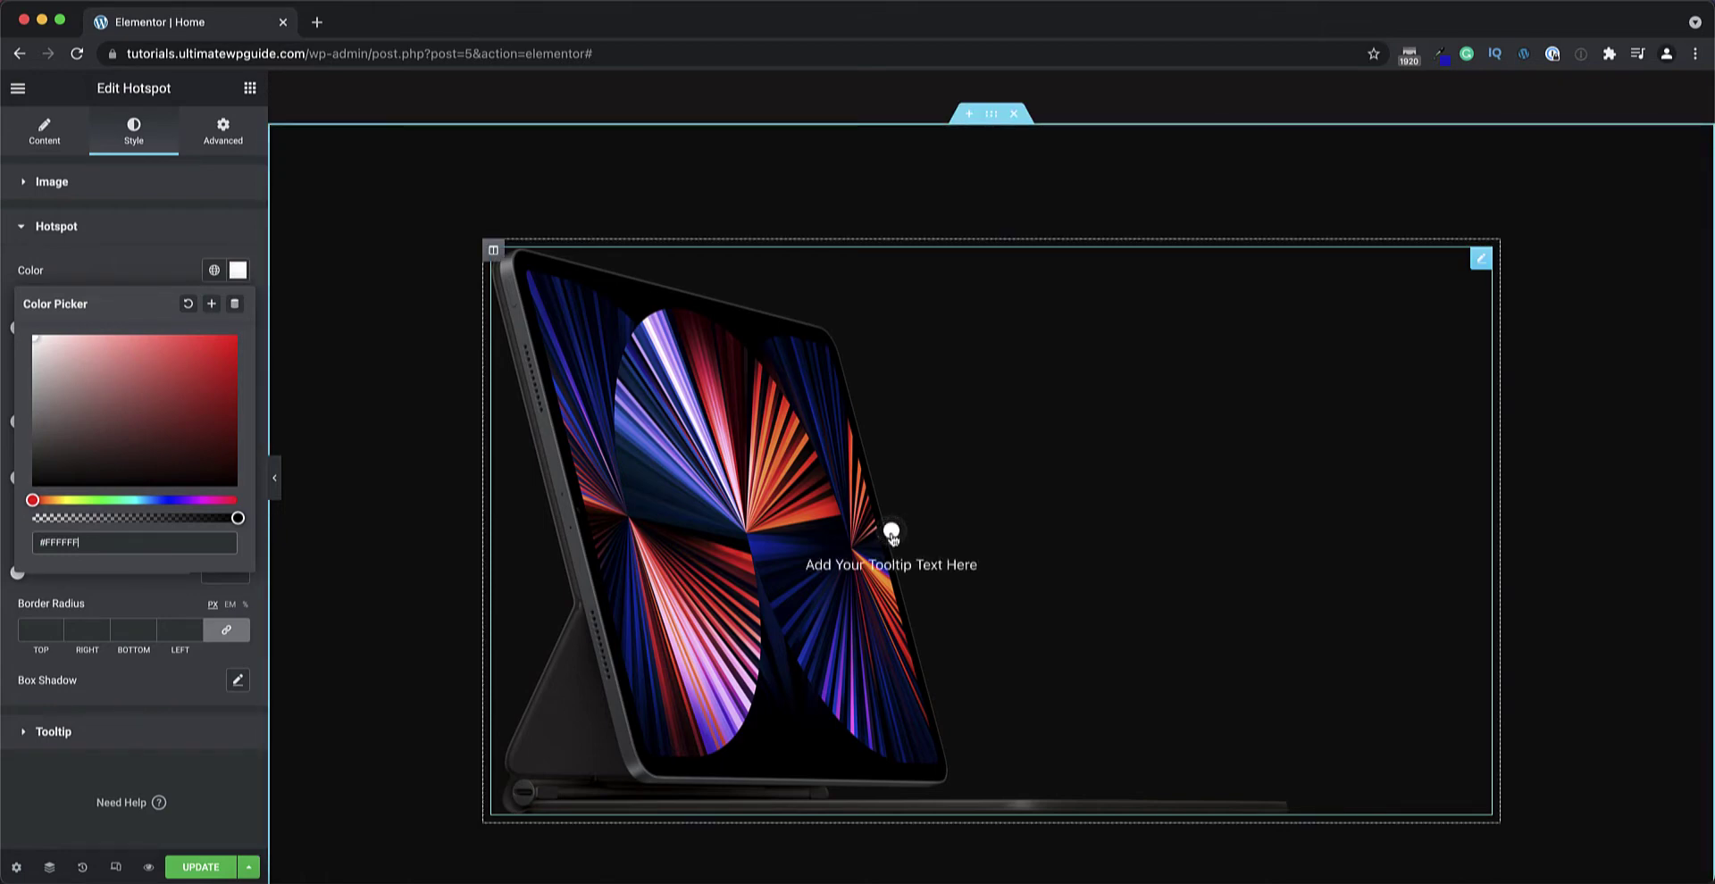
click(891, 533)
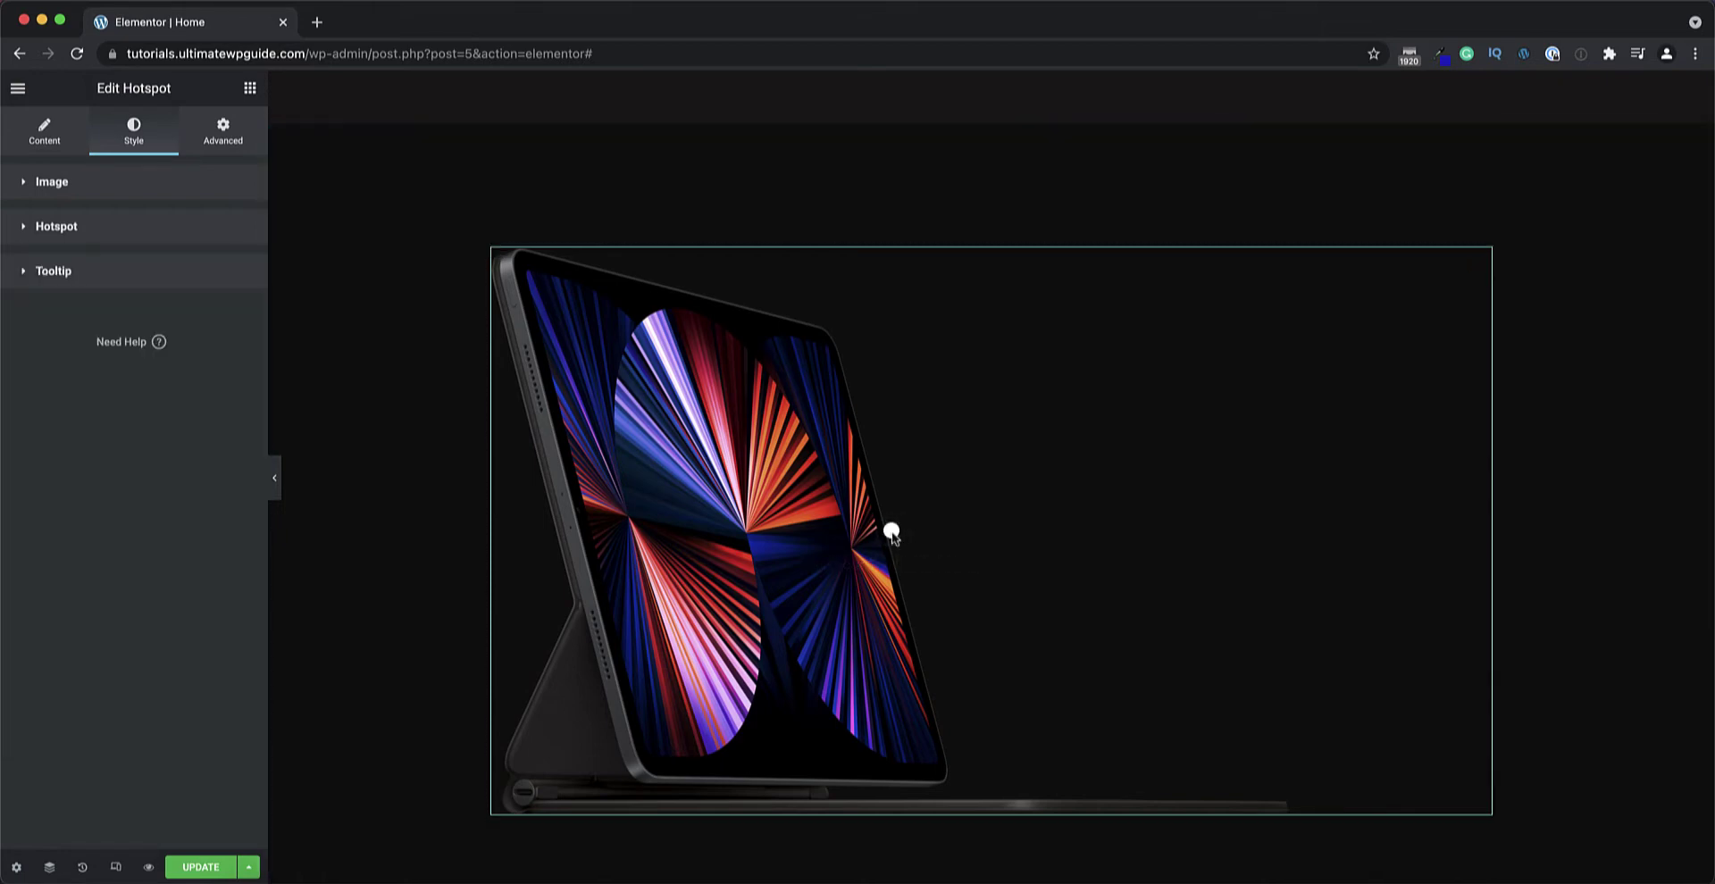
Expand hotspot Item #1 in the widget's Content settings.
click(39, 134)
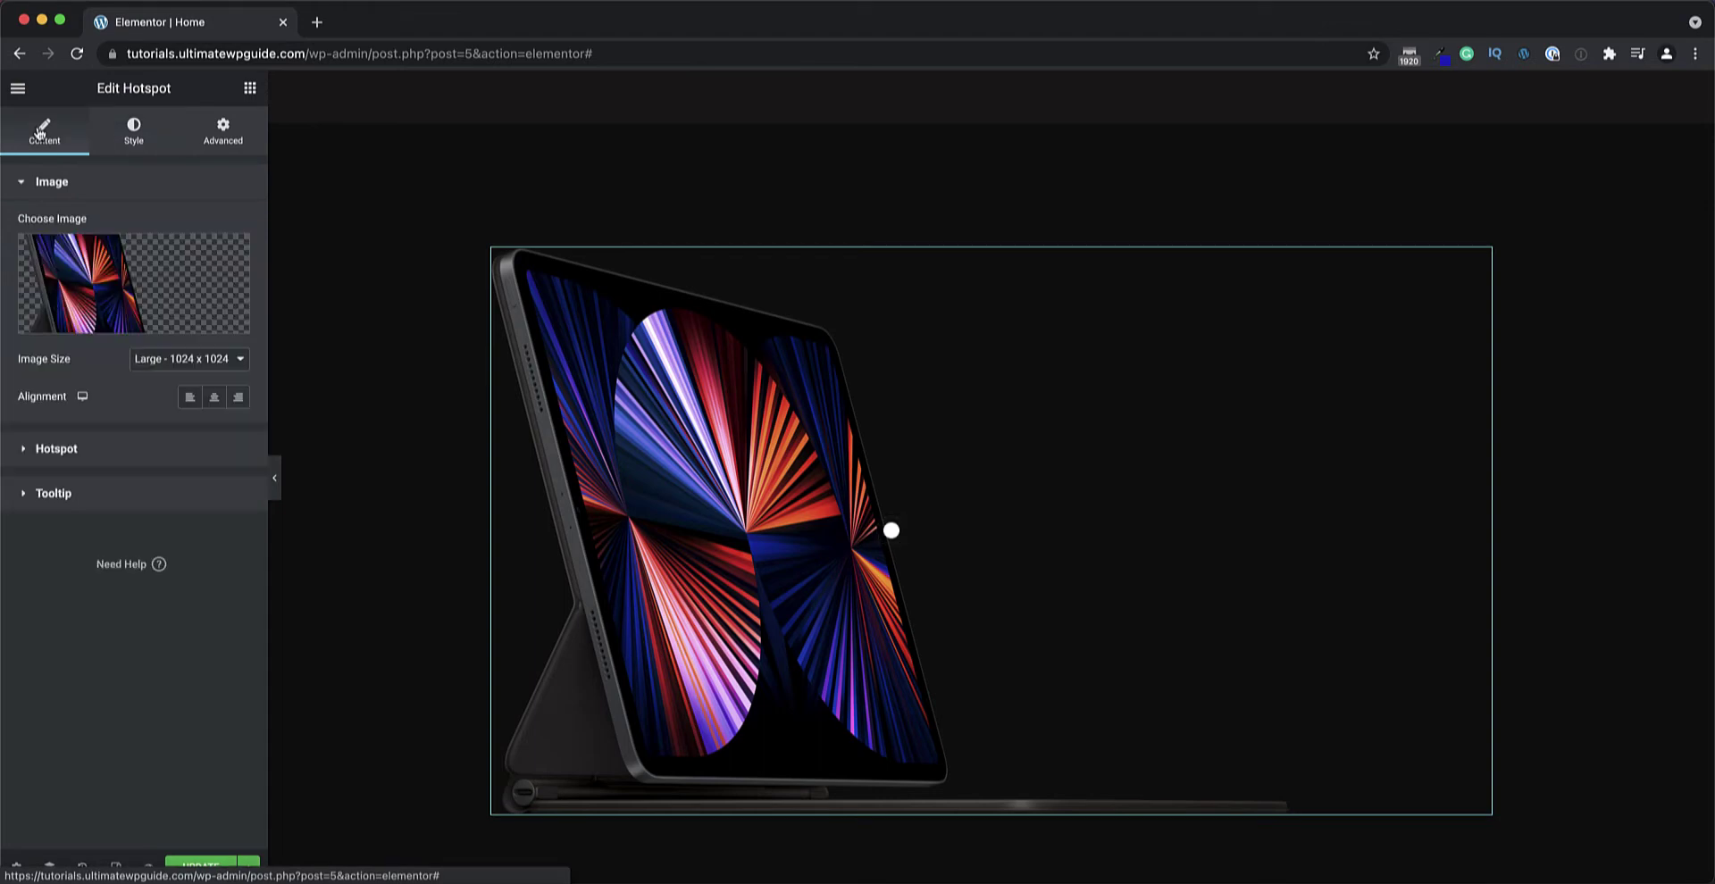
click(56, 449)
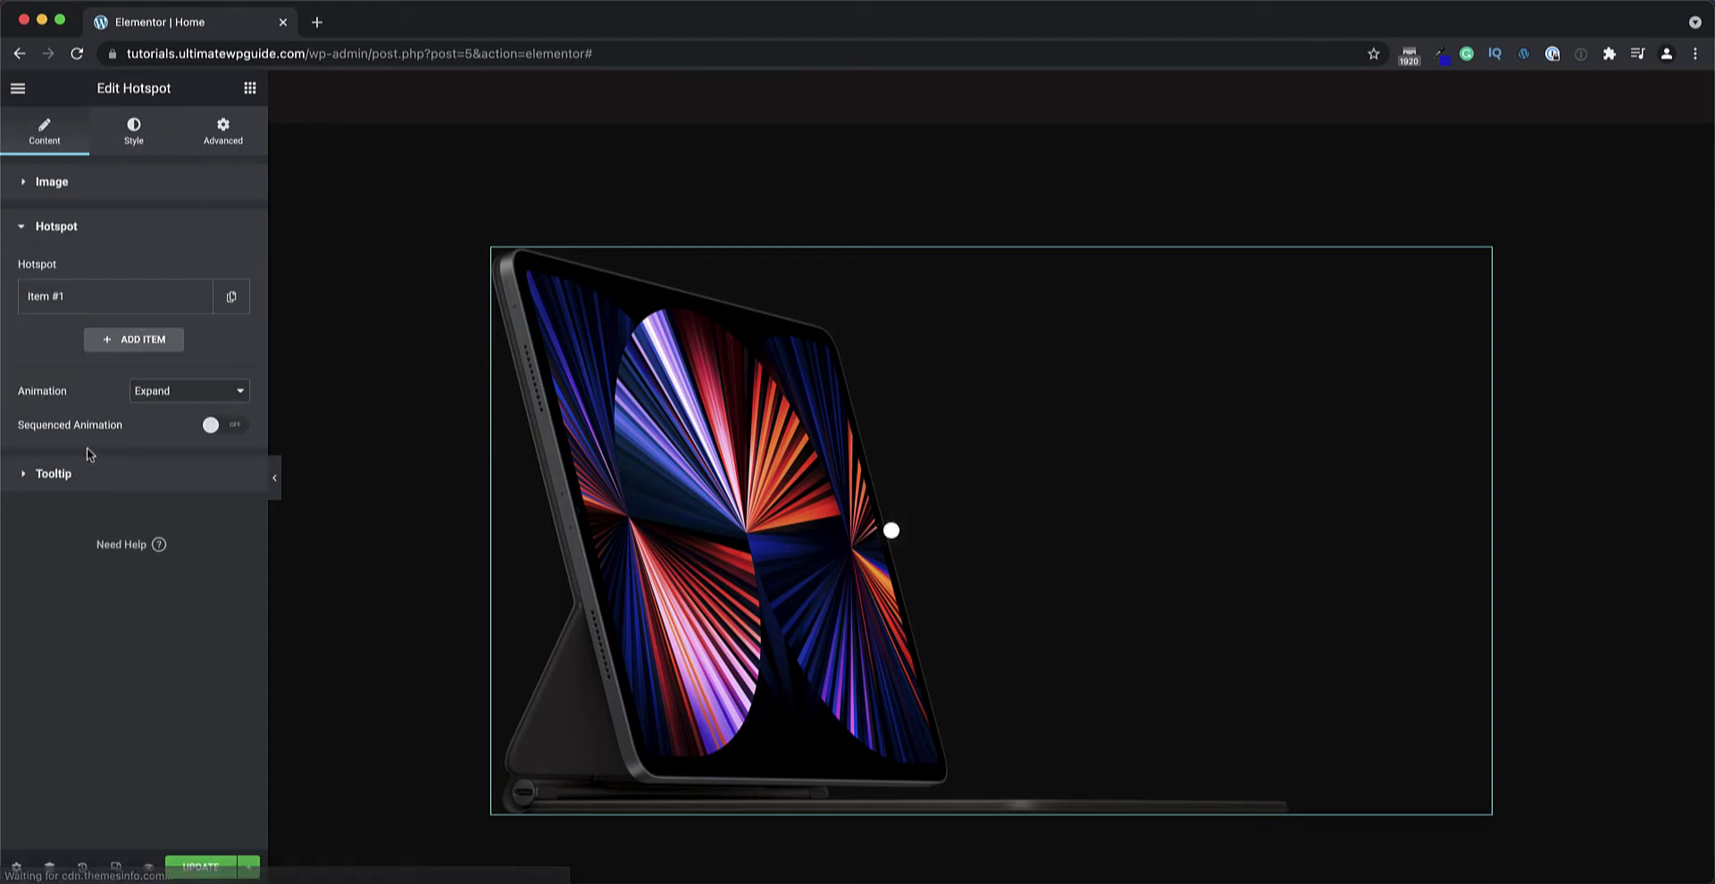
click(78, 304)
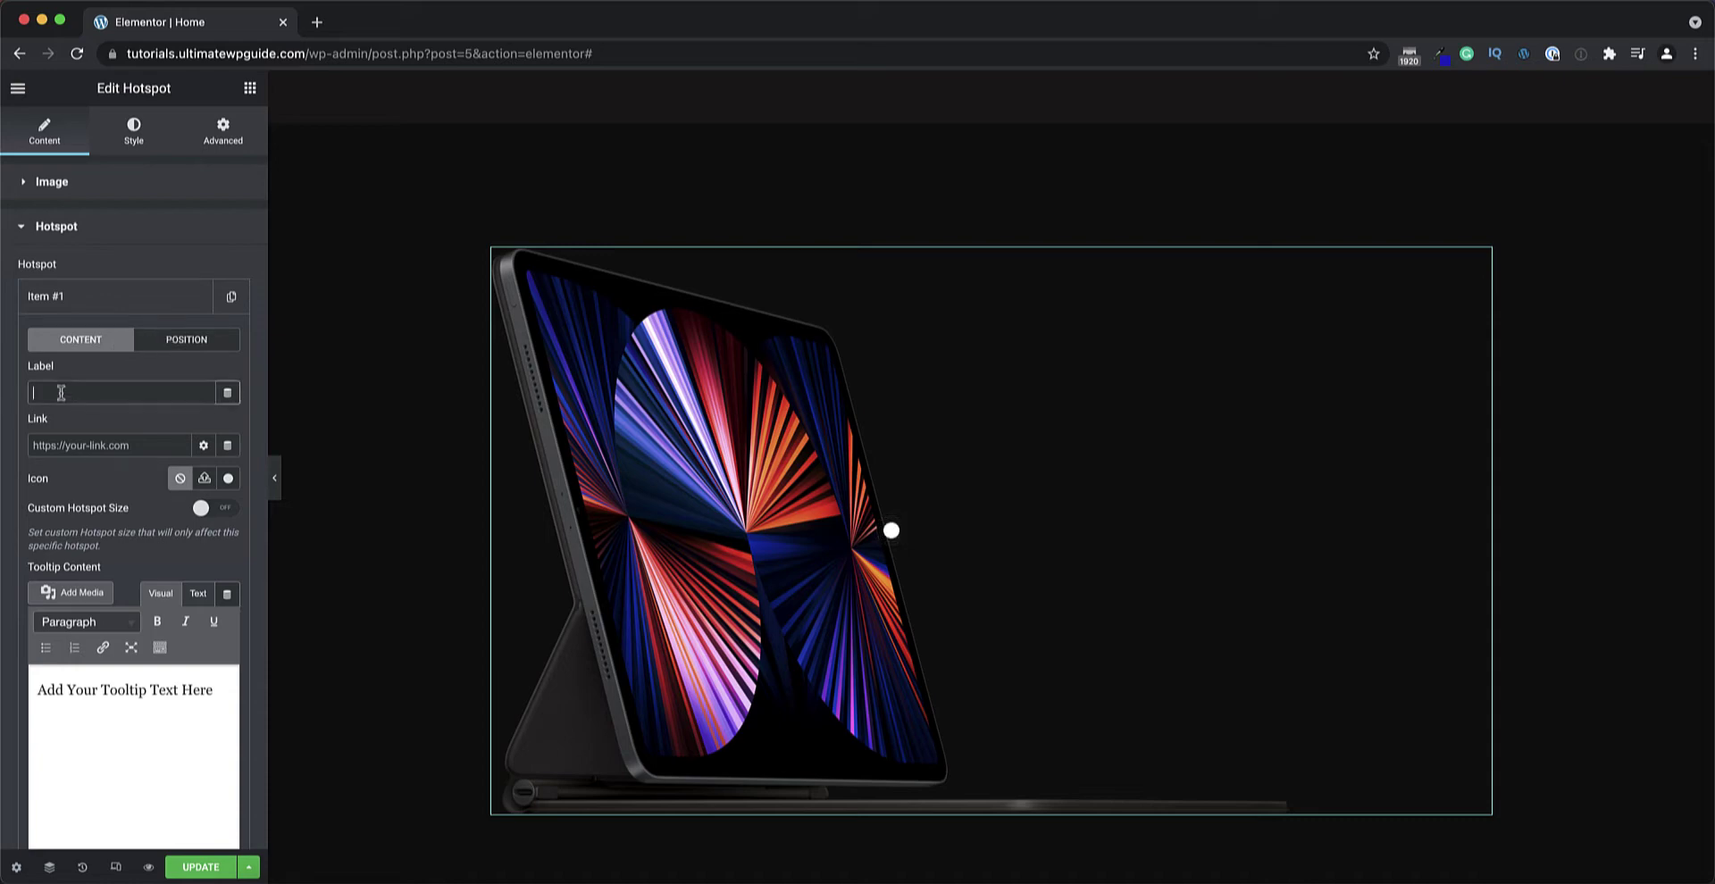
Try a label on the first hotspot, then clear it so it stays unlabelled.
text(text)
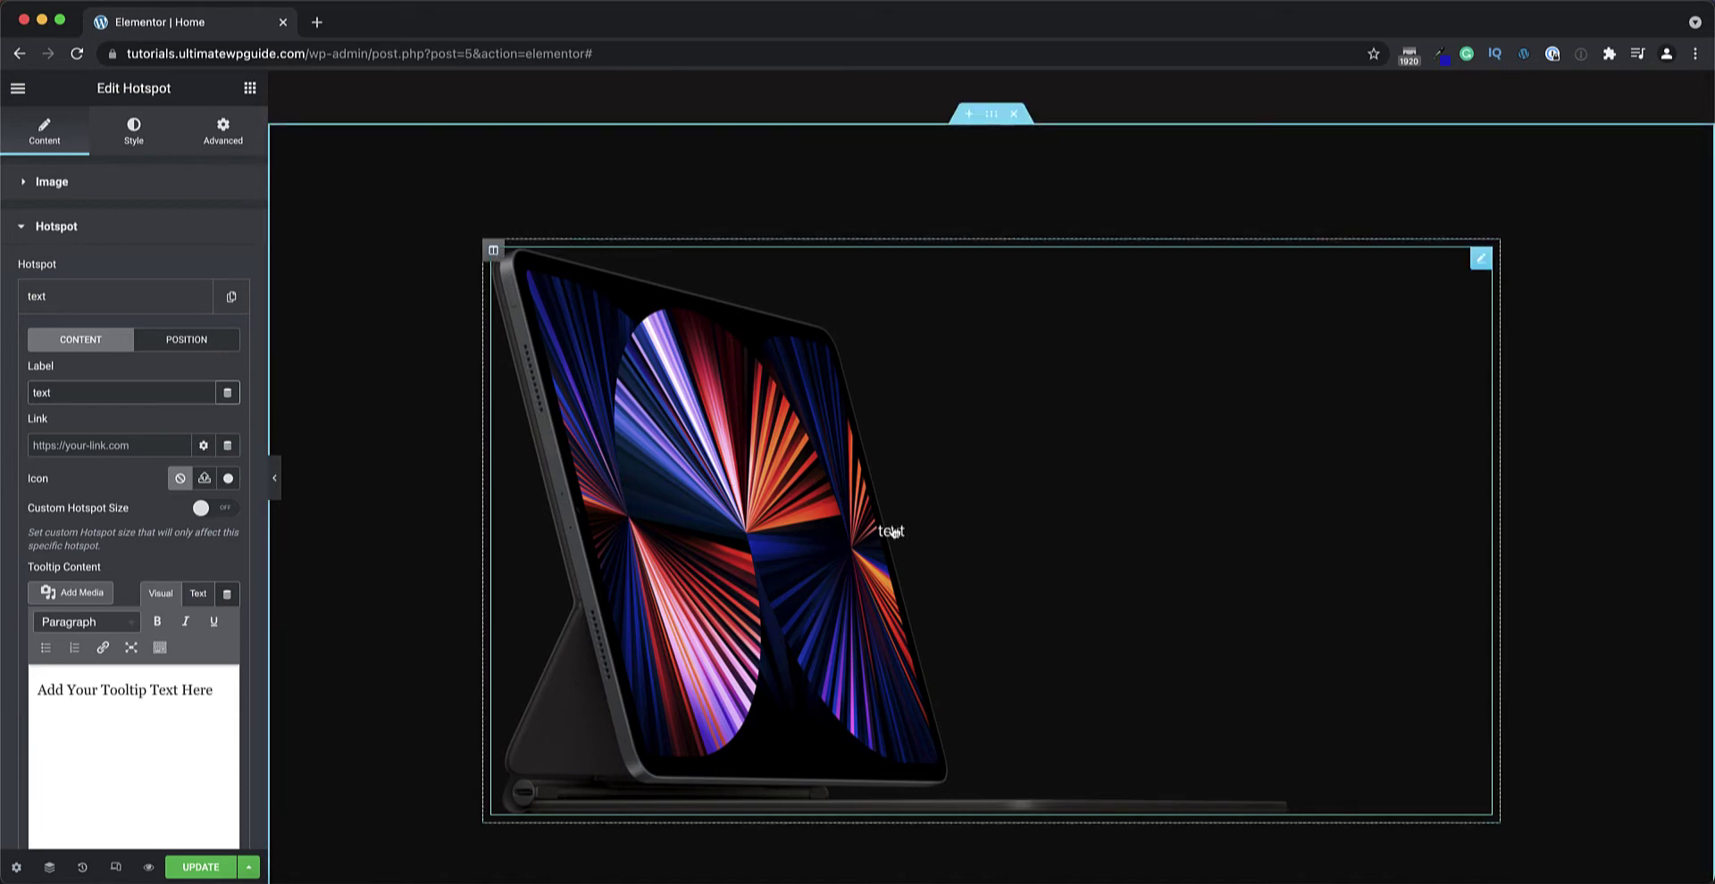
click(893, 534)
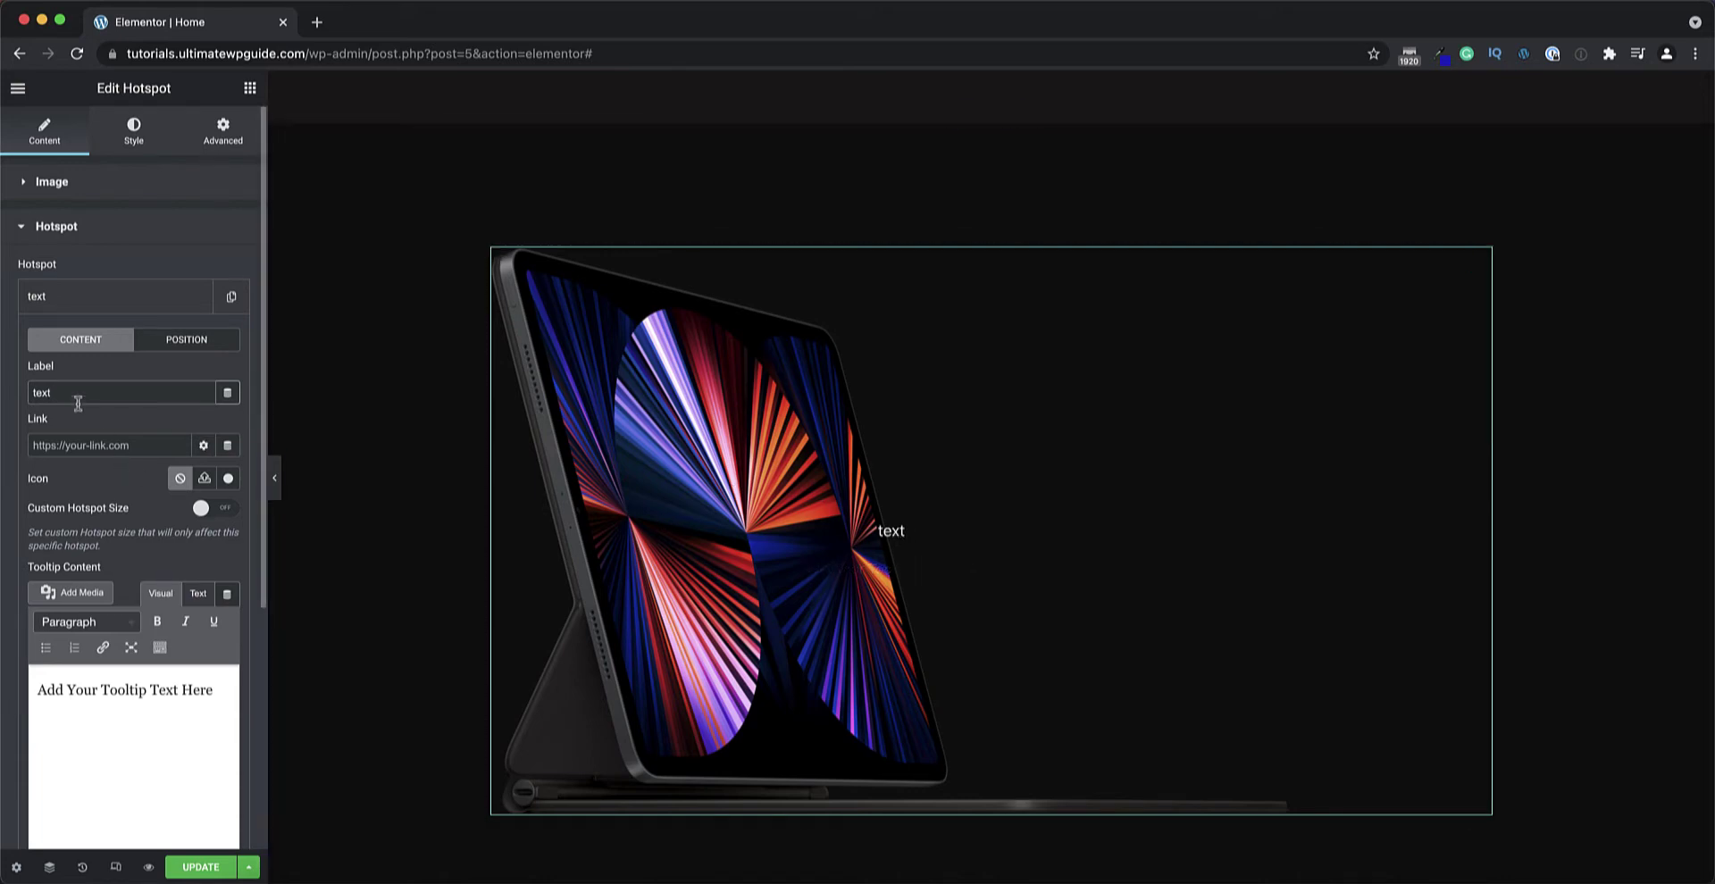
drag(76, 399, 3, 397)
key(BackSpace)
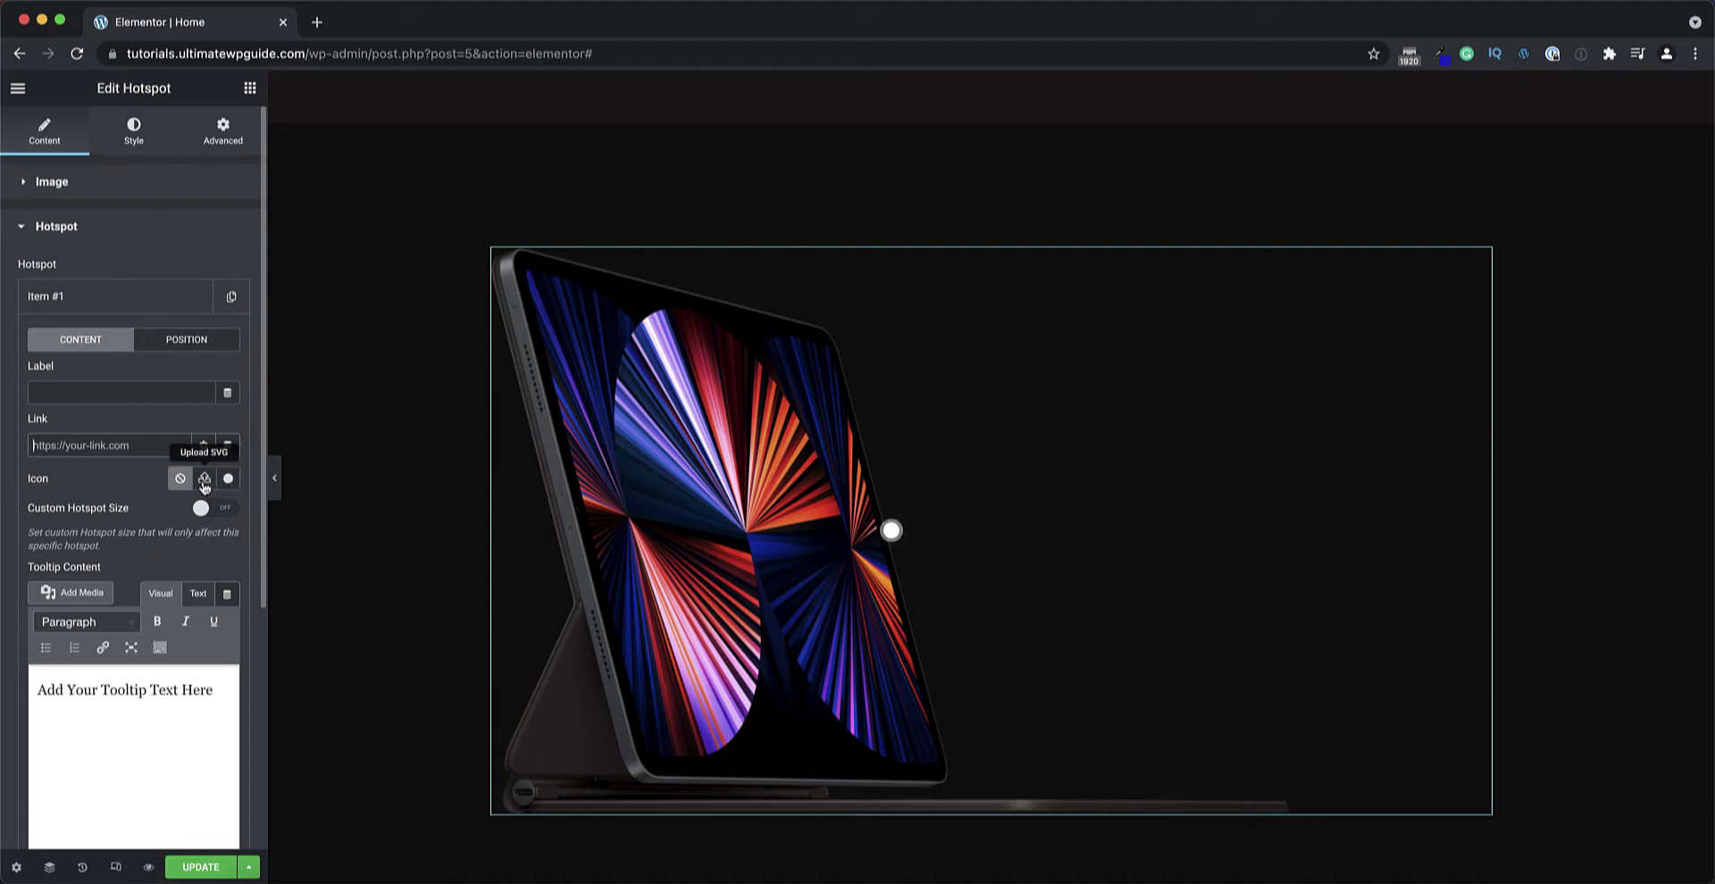
Replace the first hotspot's tooltip text with '12Mp Wide Camera' and collapse the item.
scroll(205, 482, down, 2)
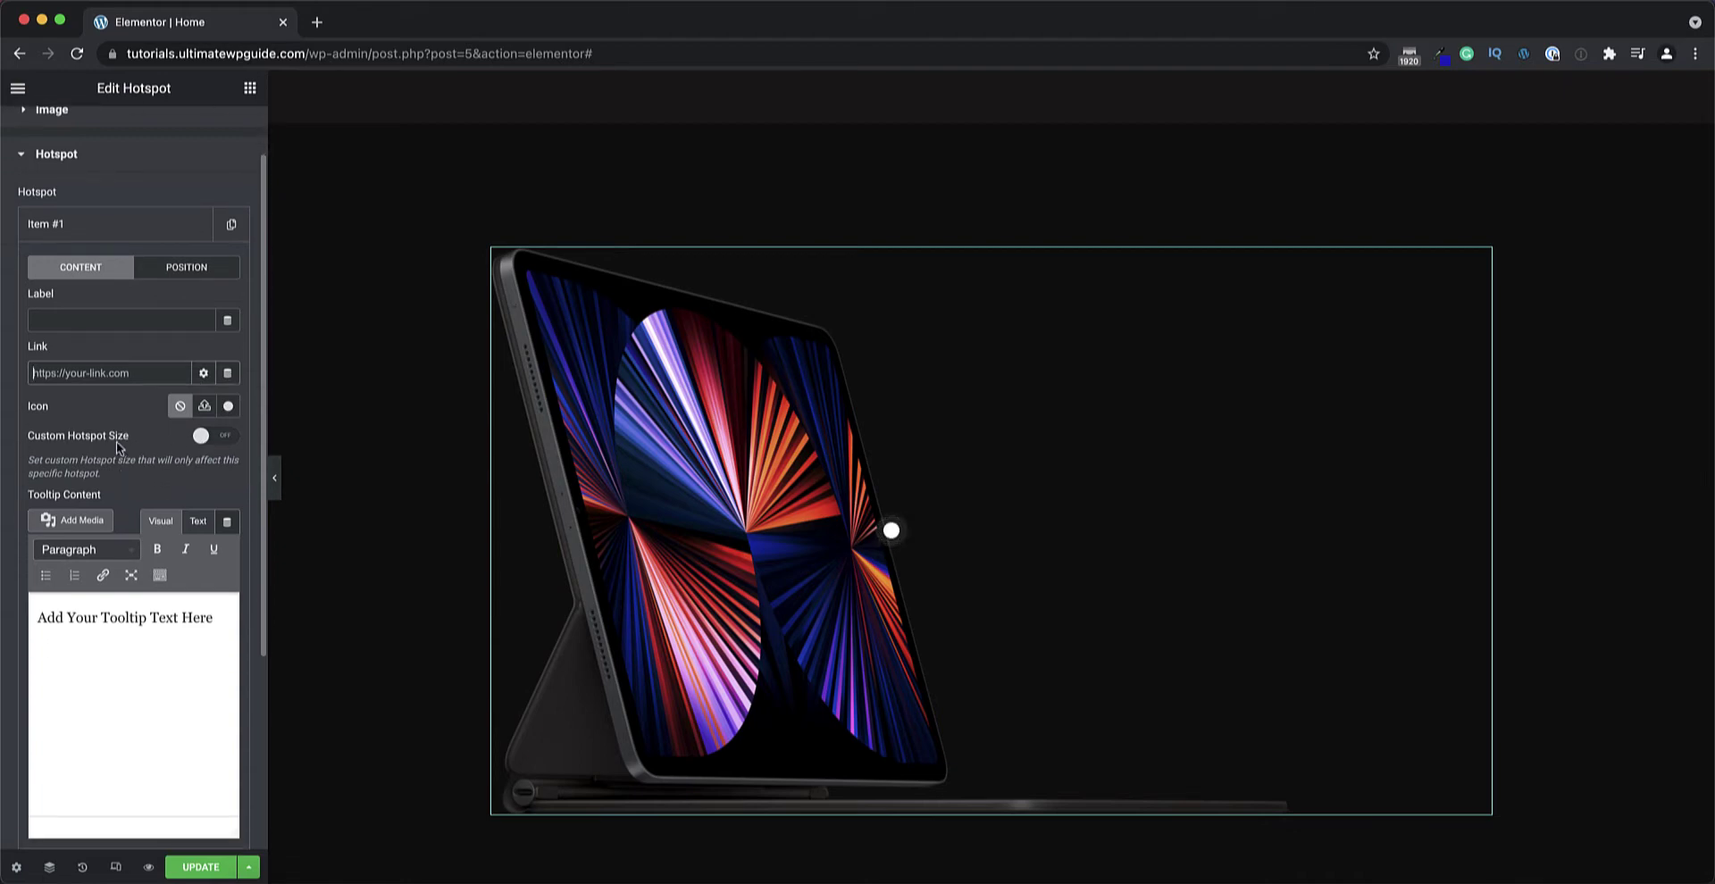
drag(216, 618, 25, 608)
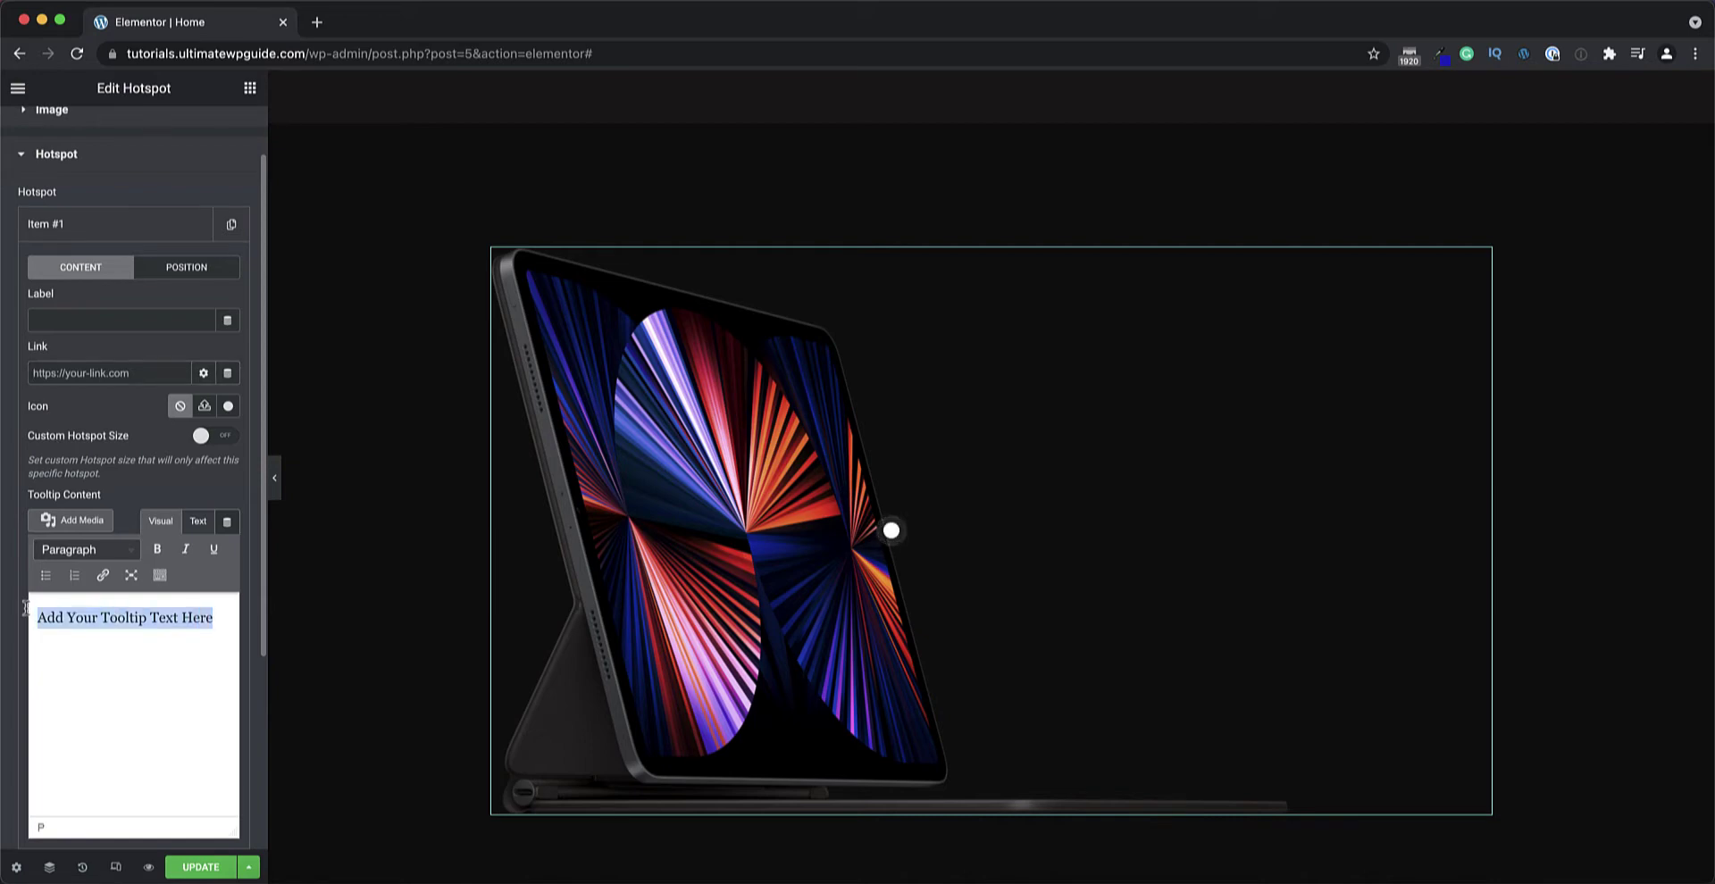
click(891, 530)
text(12Mp Wide Ca)
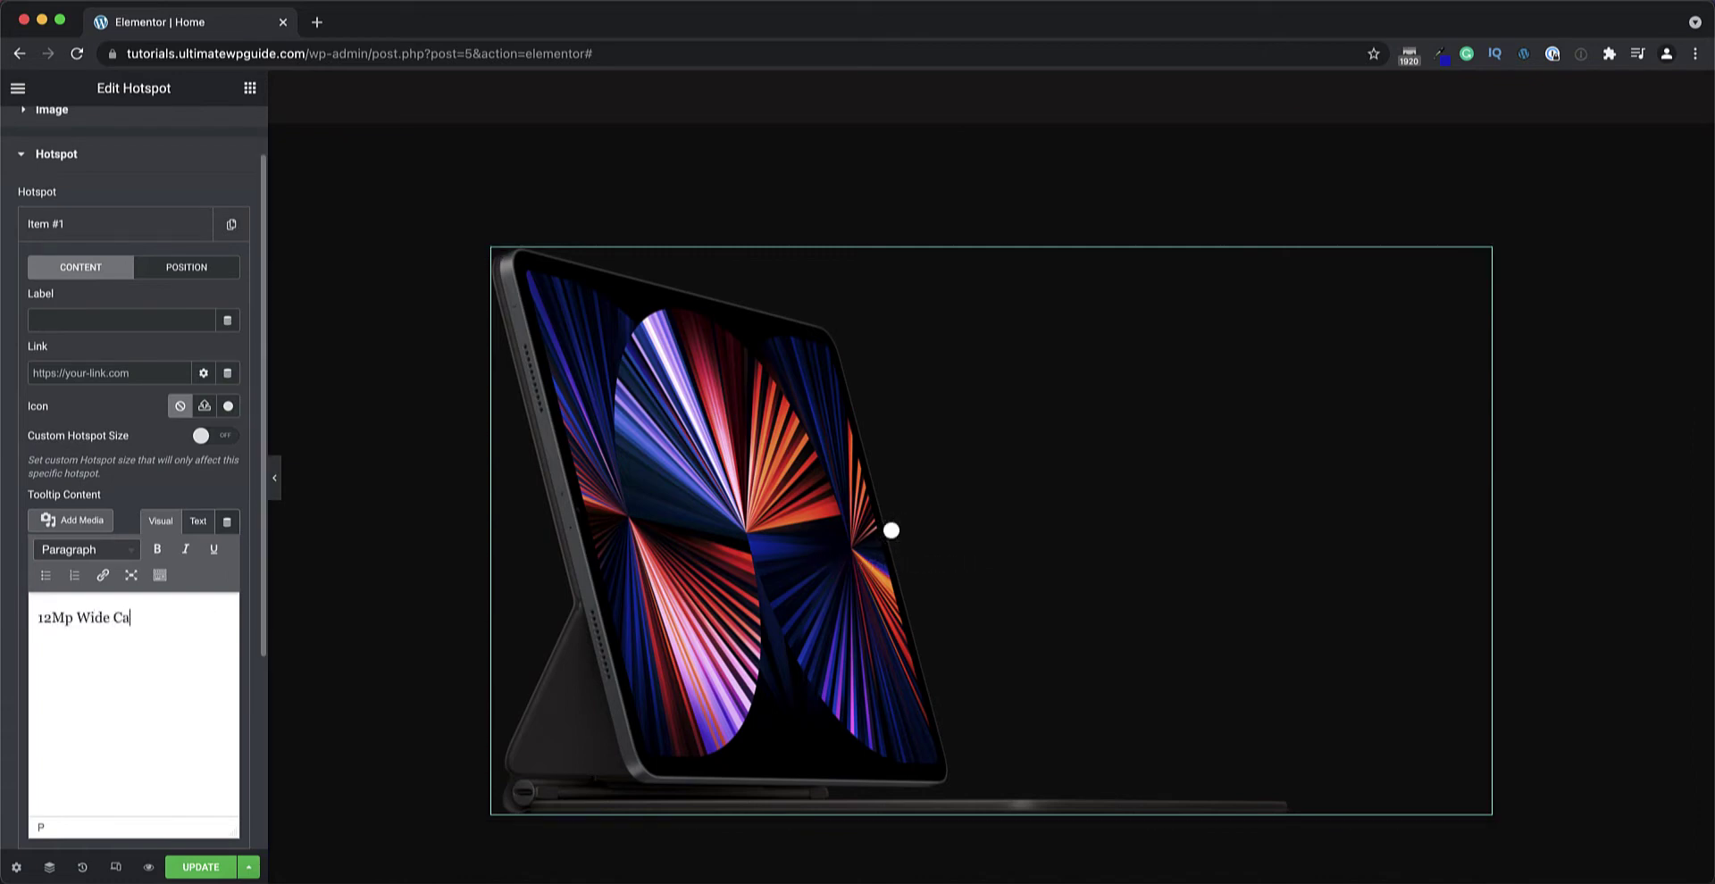
text(mera)
click(112, 231)
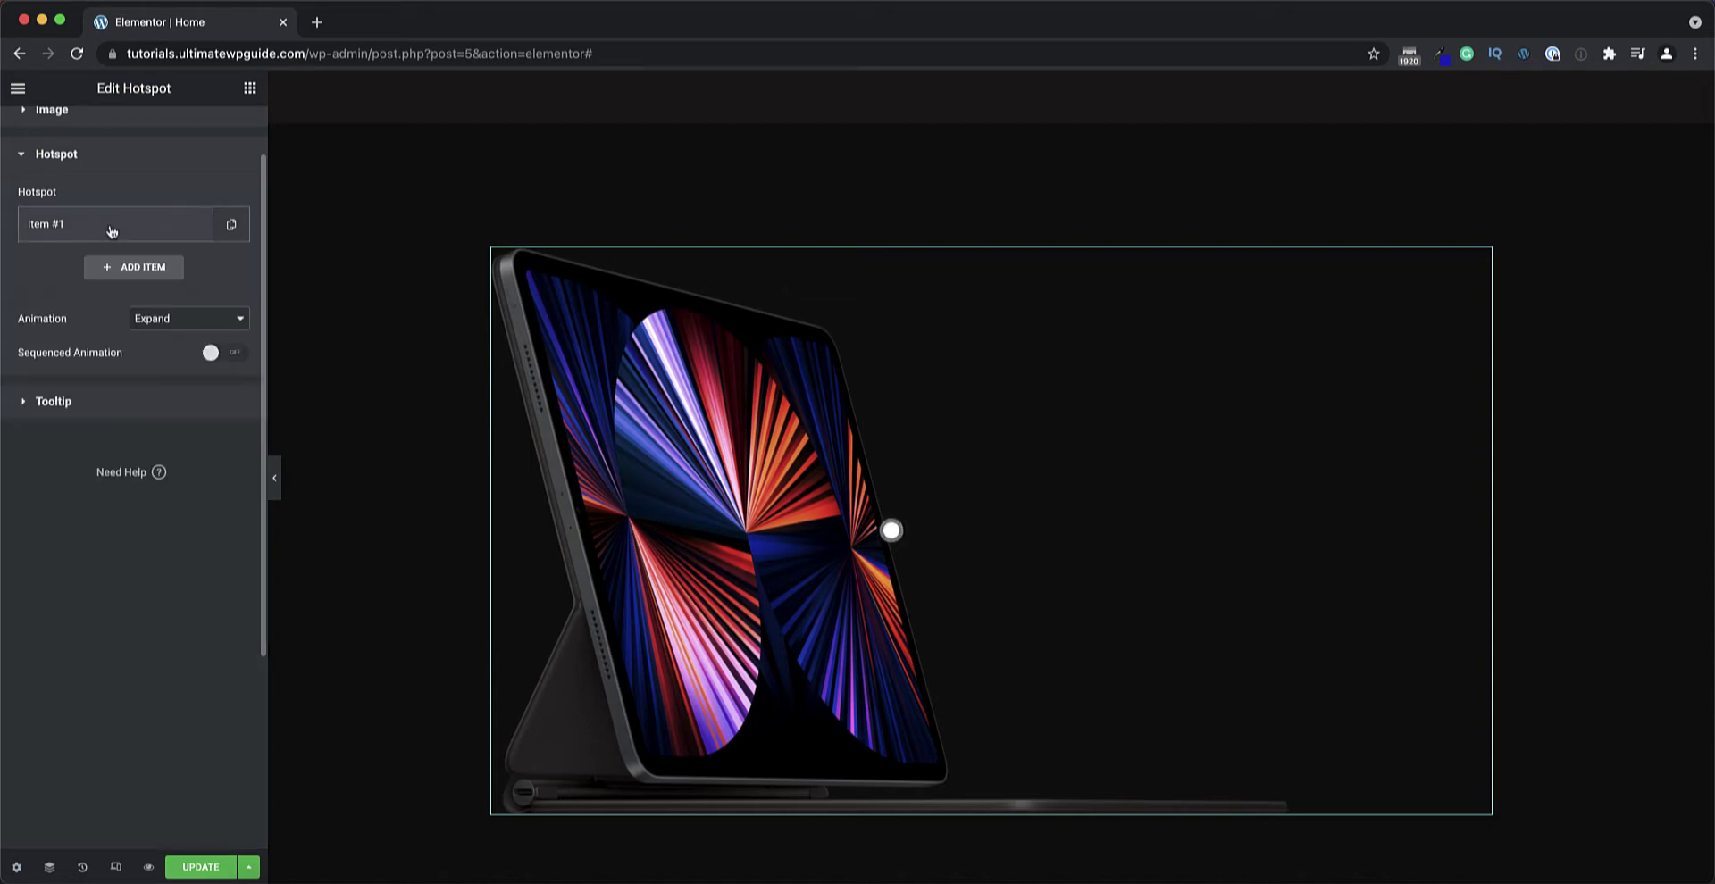
Set the first hotspot's horizontal and vertical offsets both to 50.
click(111, 232)
click(187, 272)
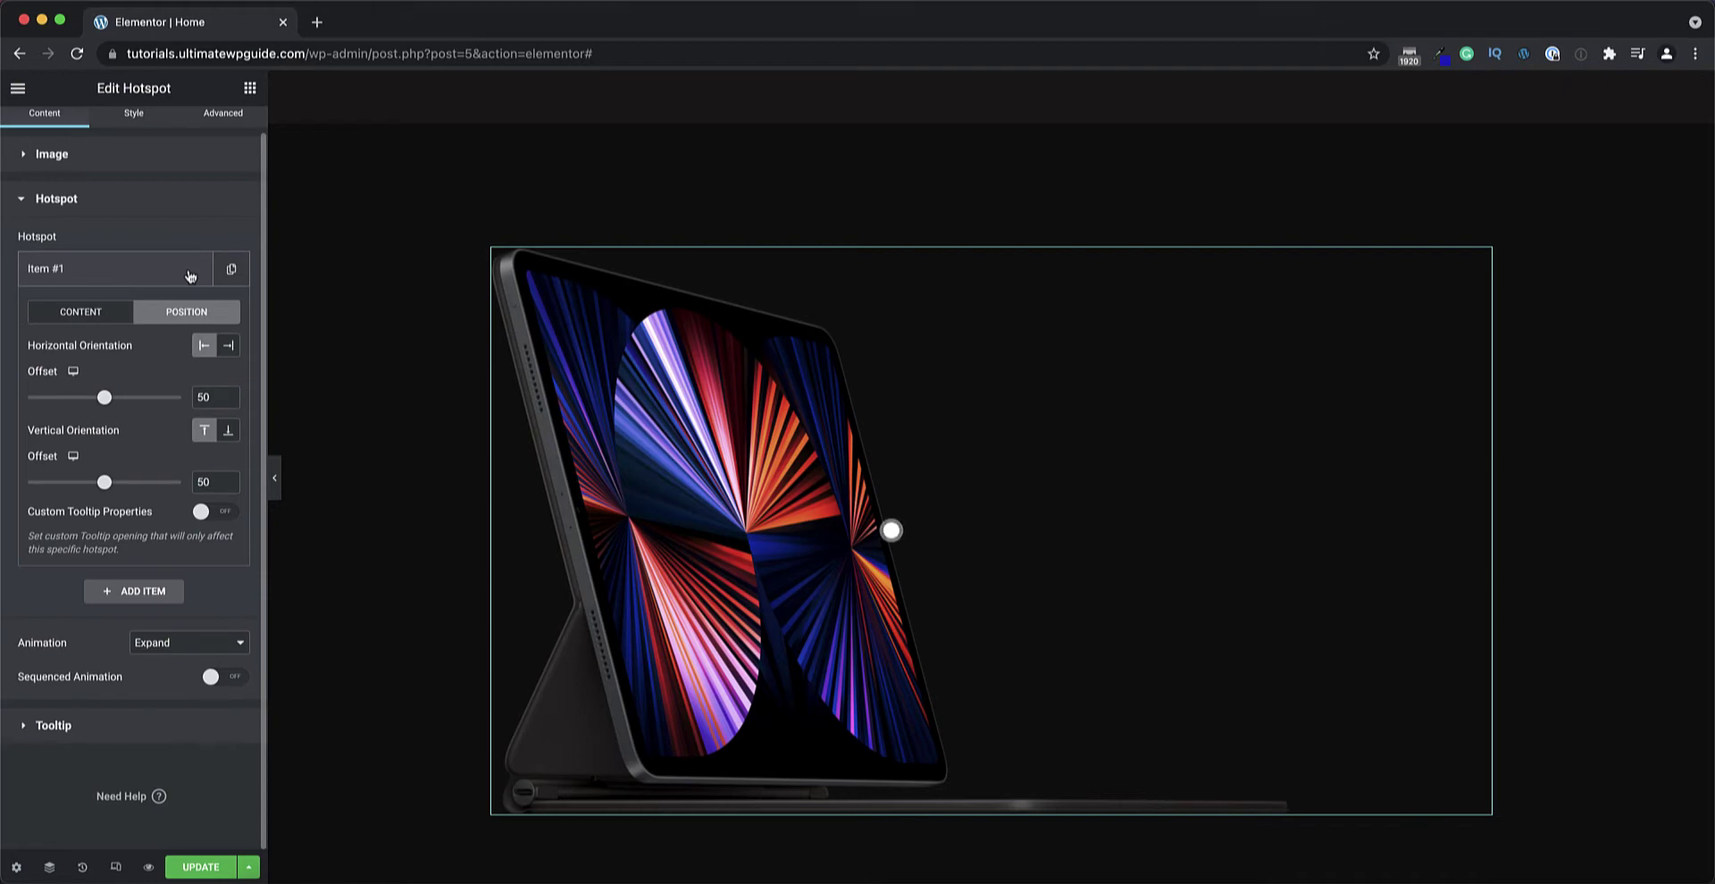
mouse_move(105, 398)
mouse_down()
mouse_move(62, 399)
mouse_move(103, 405)
mouse_up()
mouse_move(100, 480)
mouse_down()
mouse_move(78, 485)
mouse_move(105, 488)
mouse_up()
double_click(204, 482)
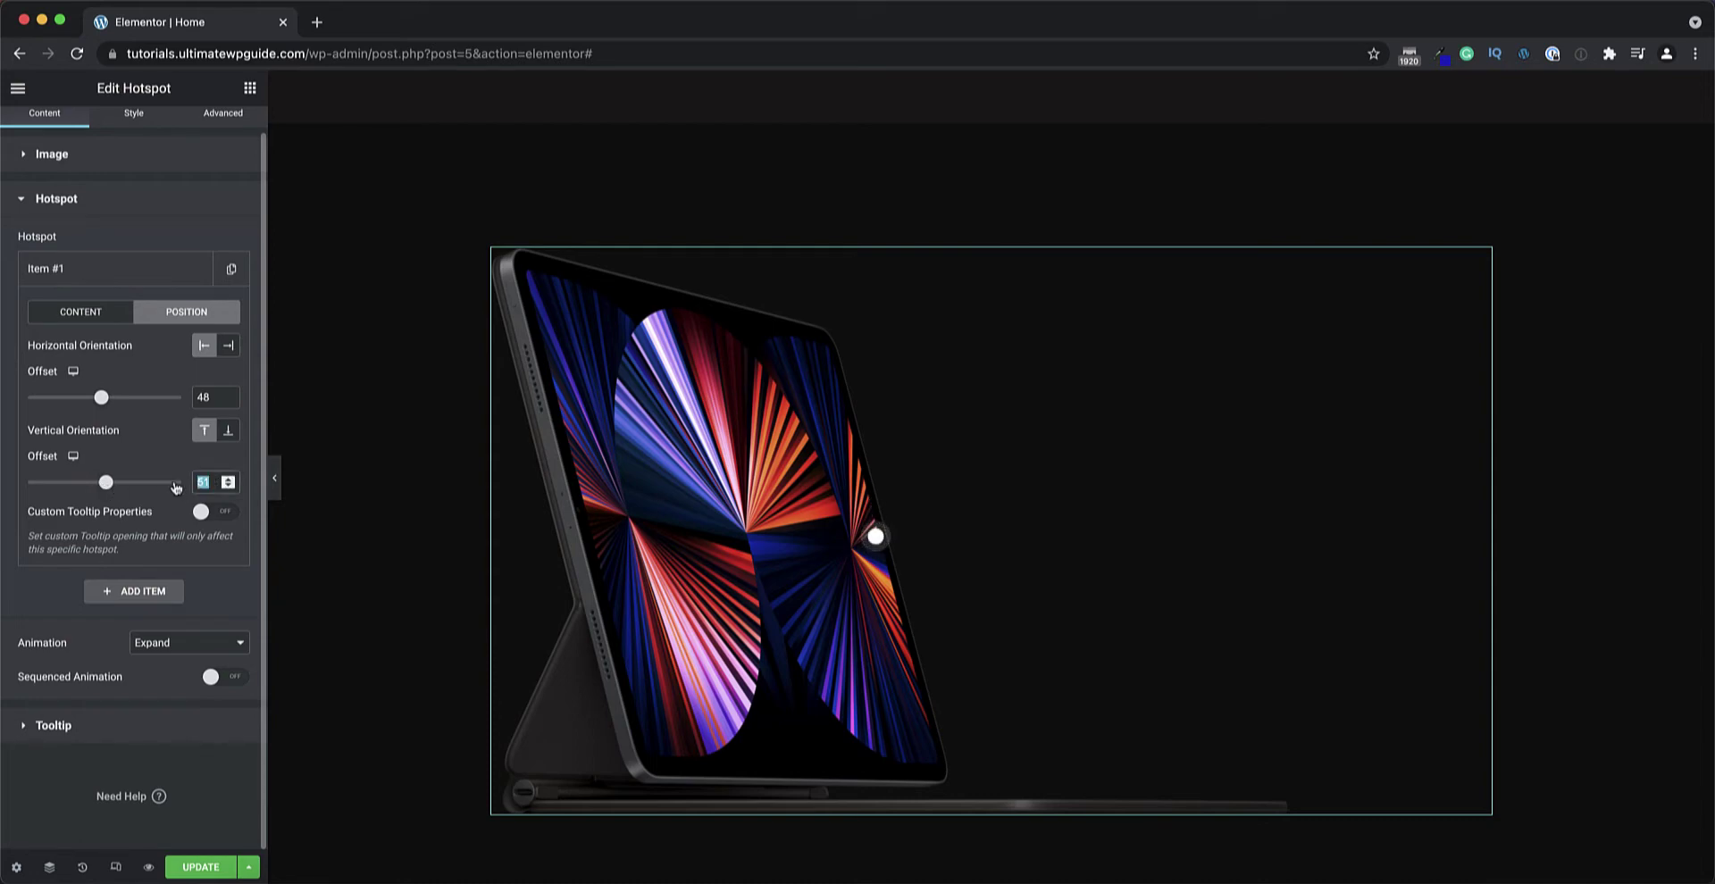
text(50)
double_click(203, 397)
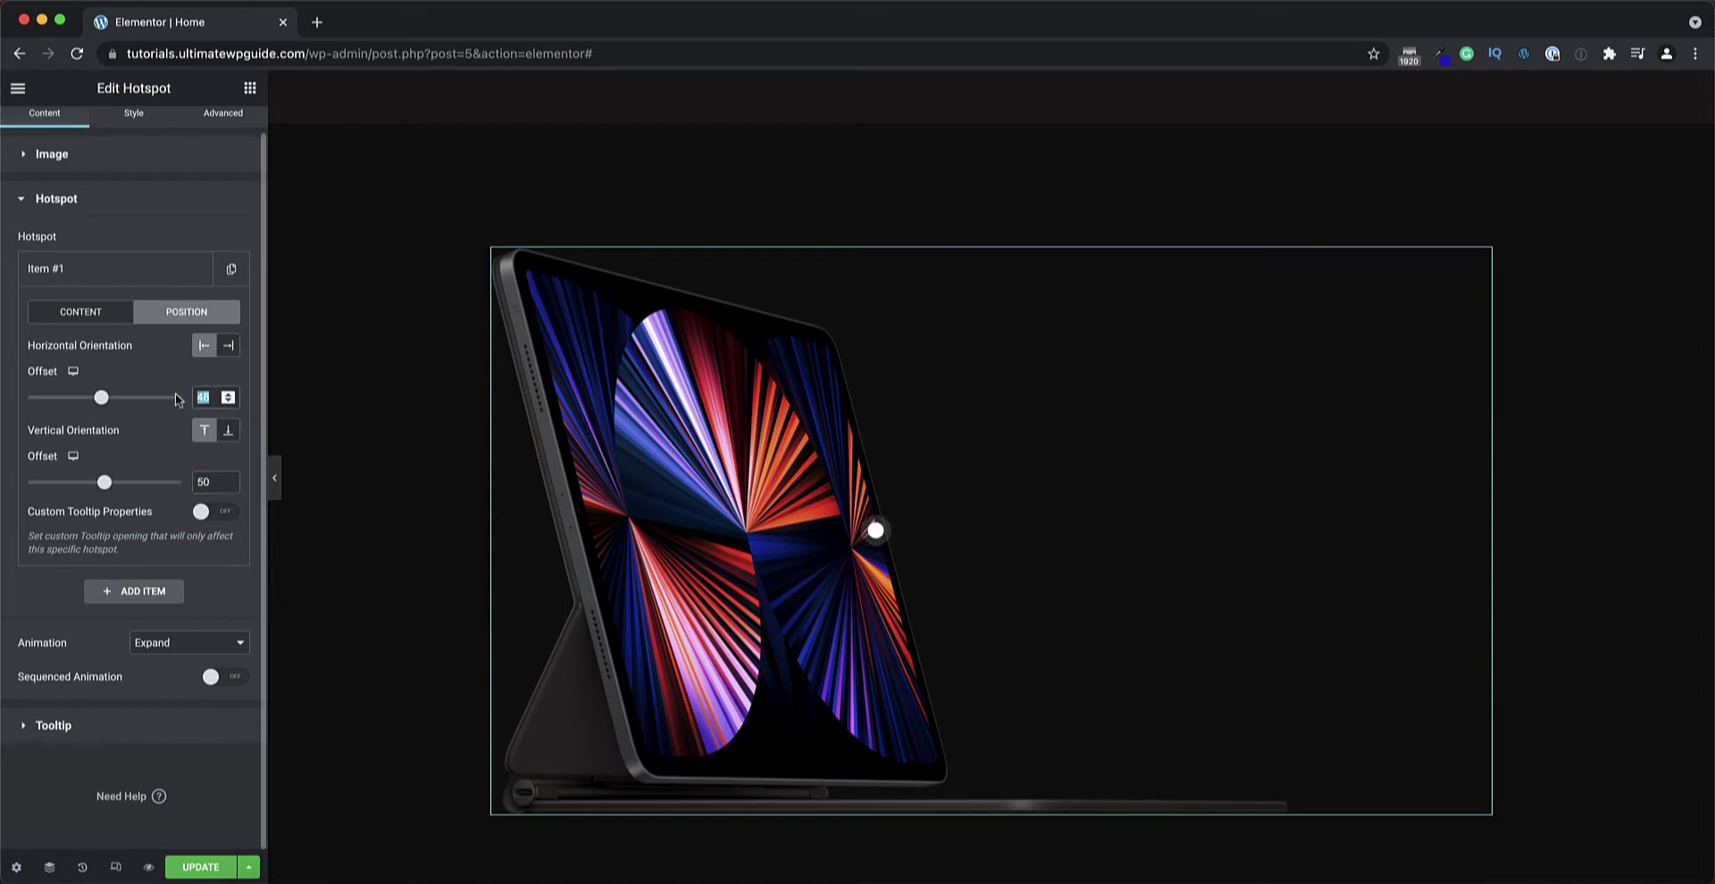
text(50)
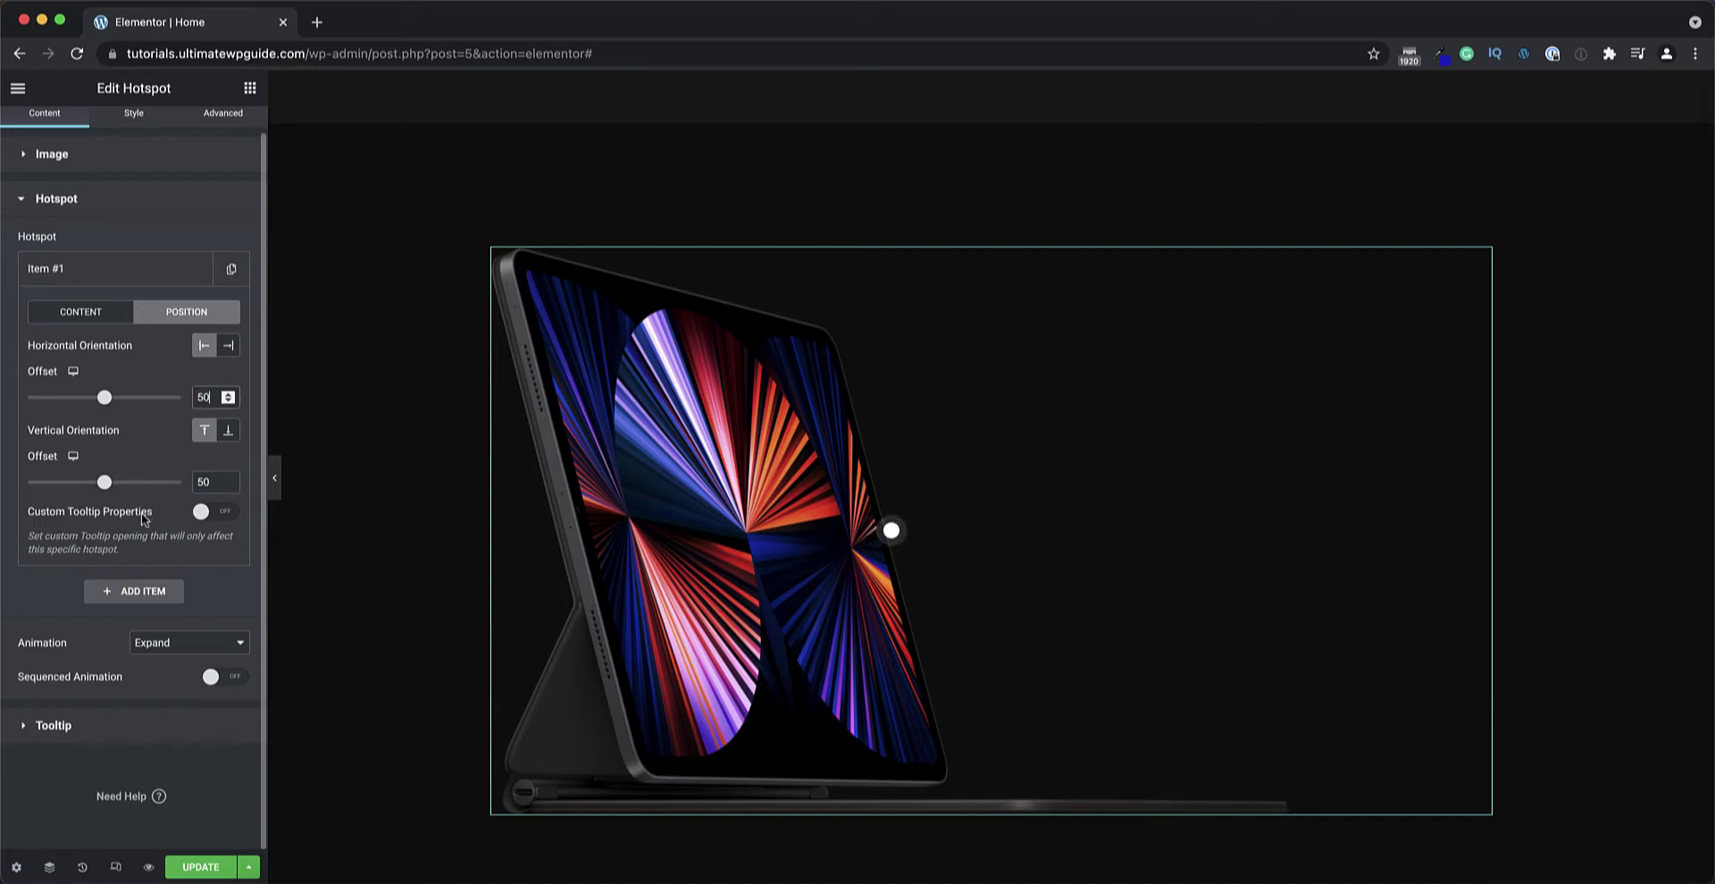
Try custom tooltip positions Left, Top and Bottom, then switch custom tooltip properties off.
click(222, 515)
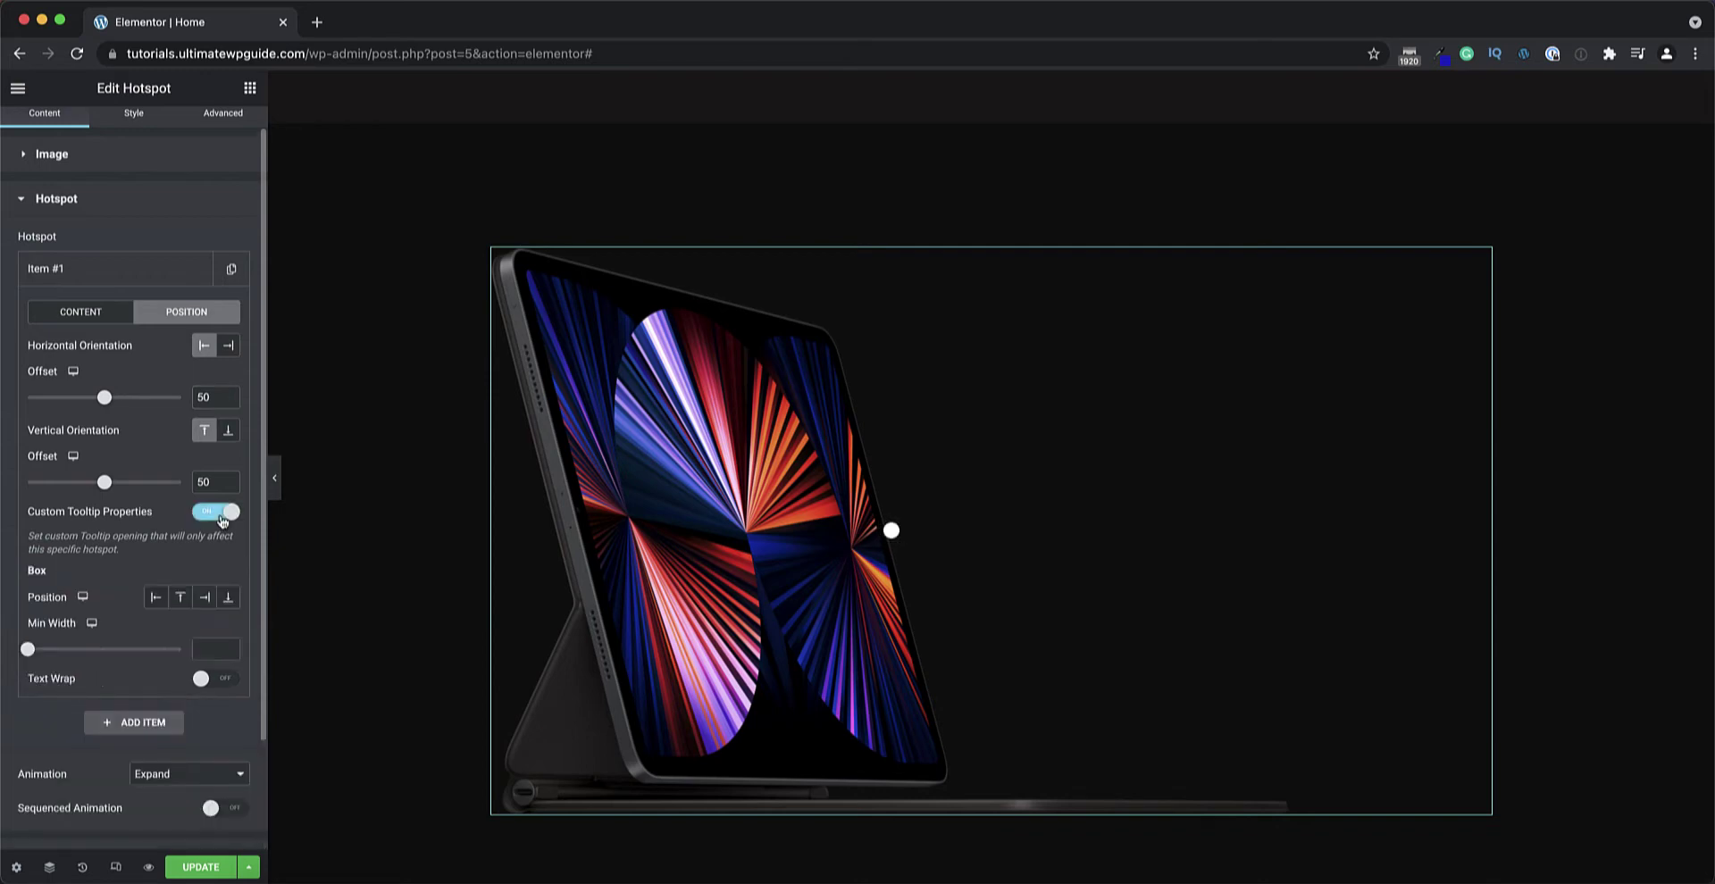
click(890, 531)
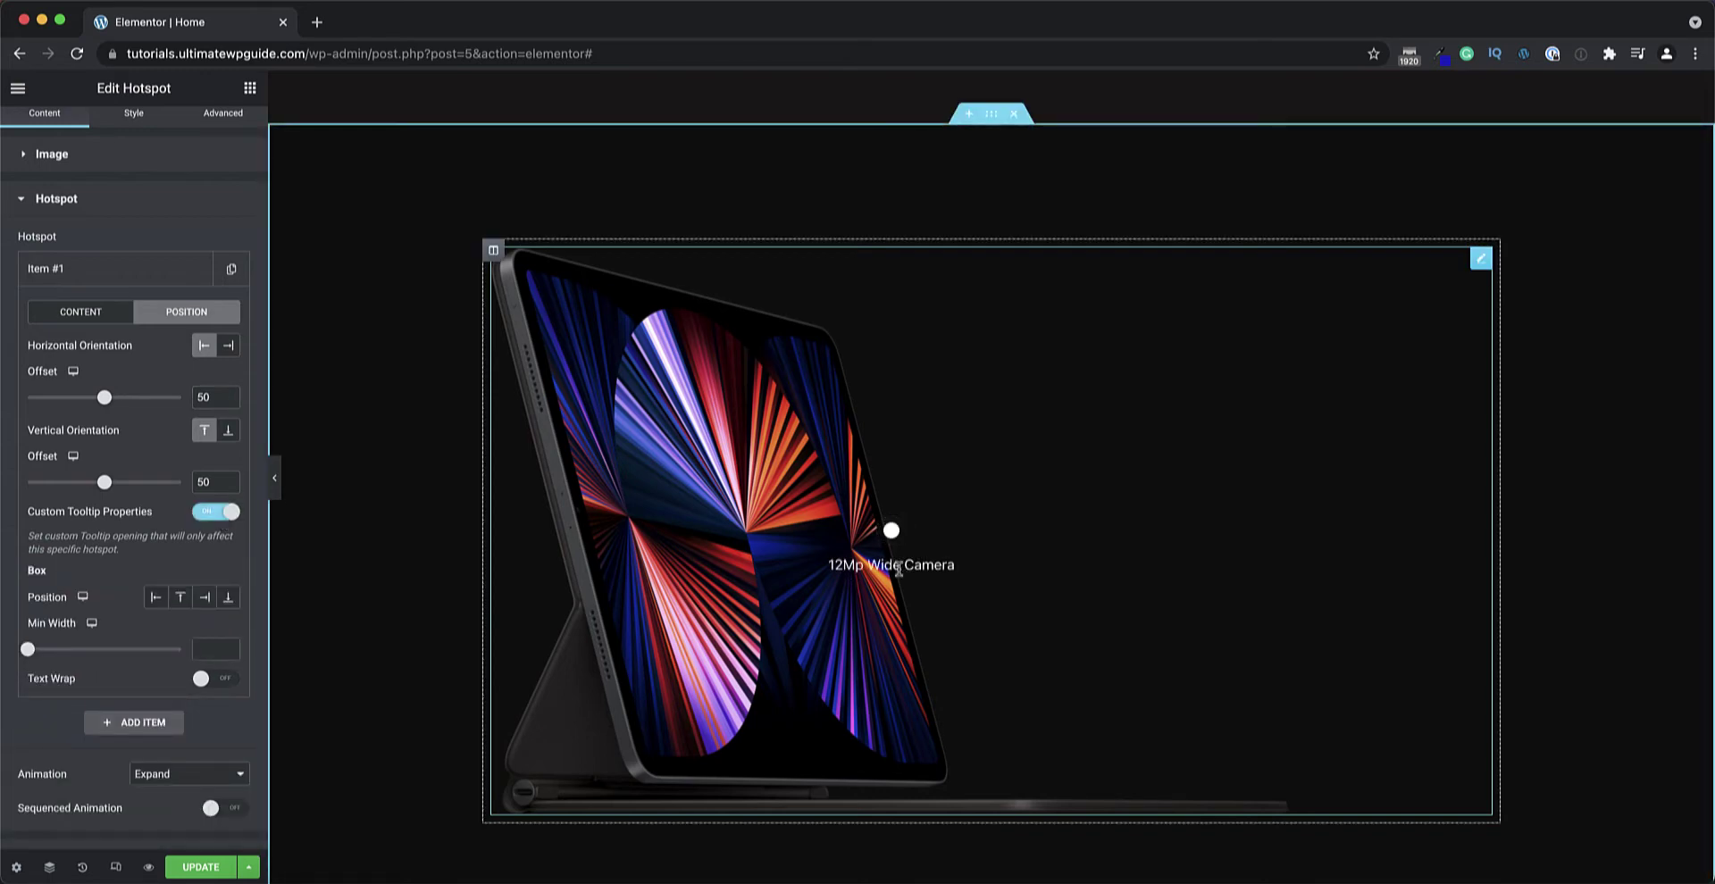
click(157, 598)
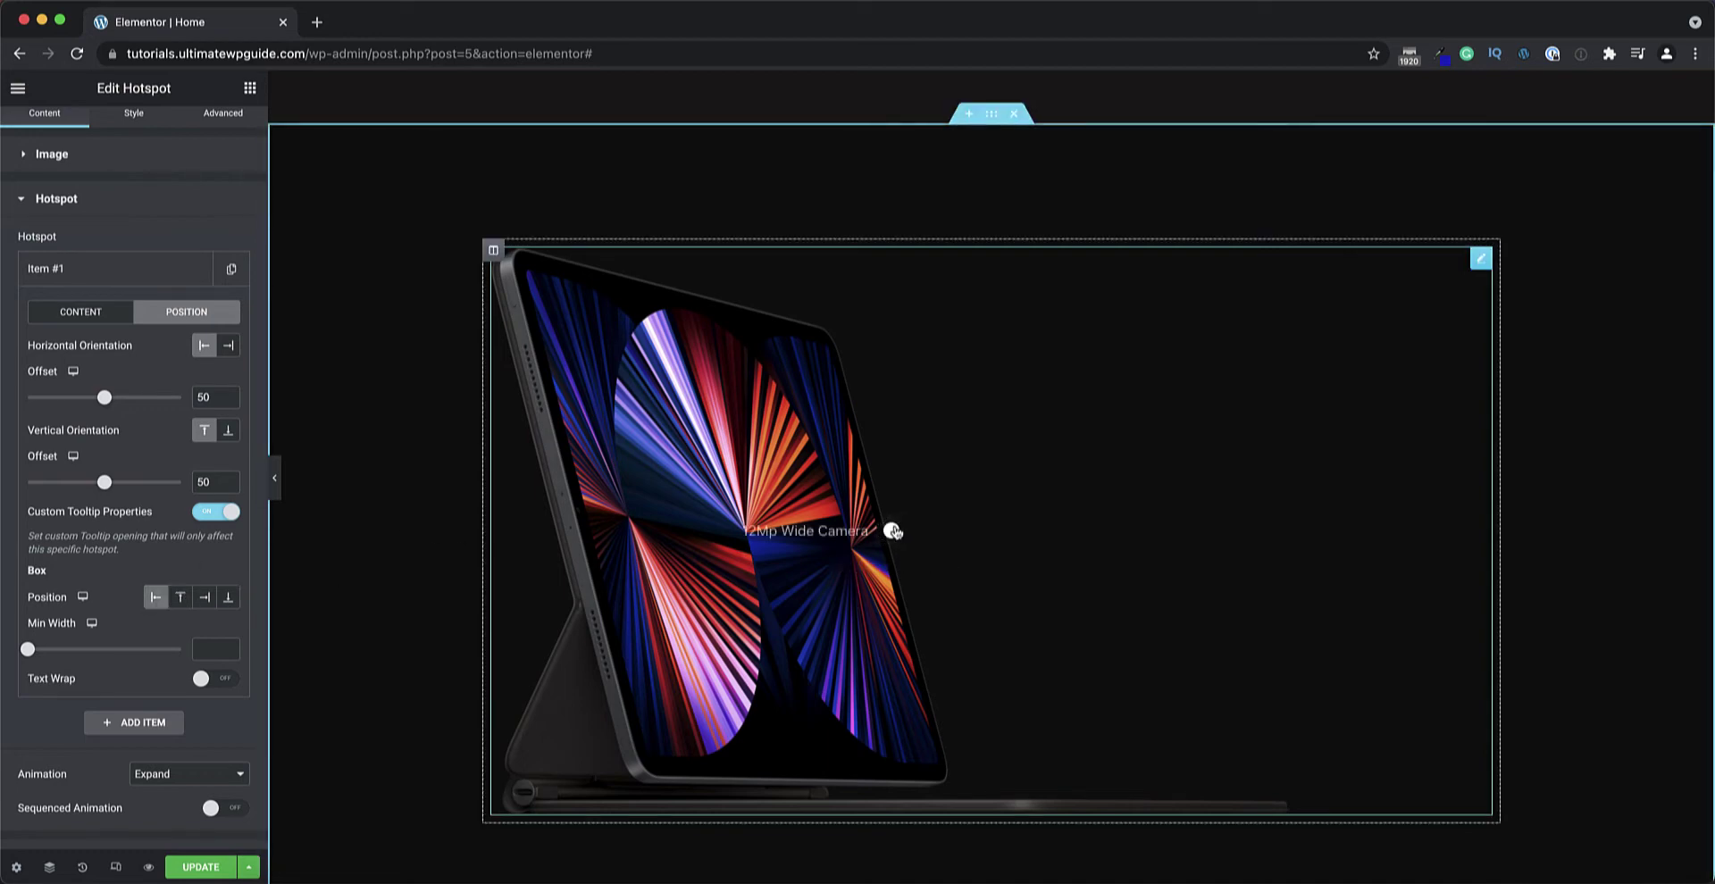
click(177, 604)
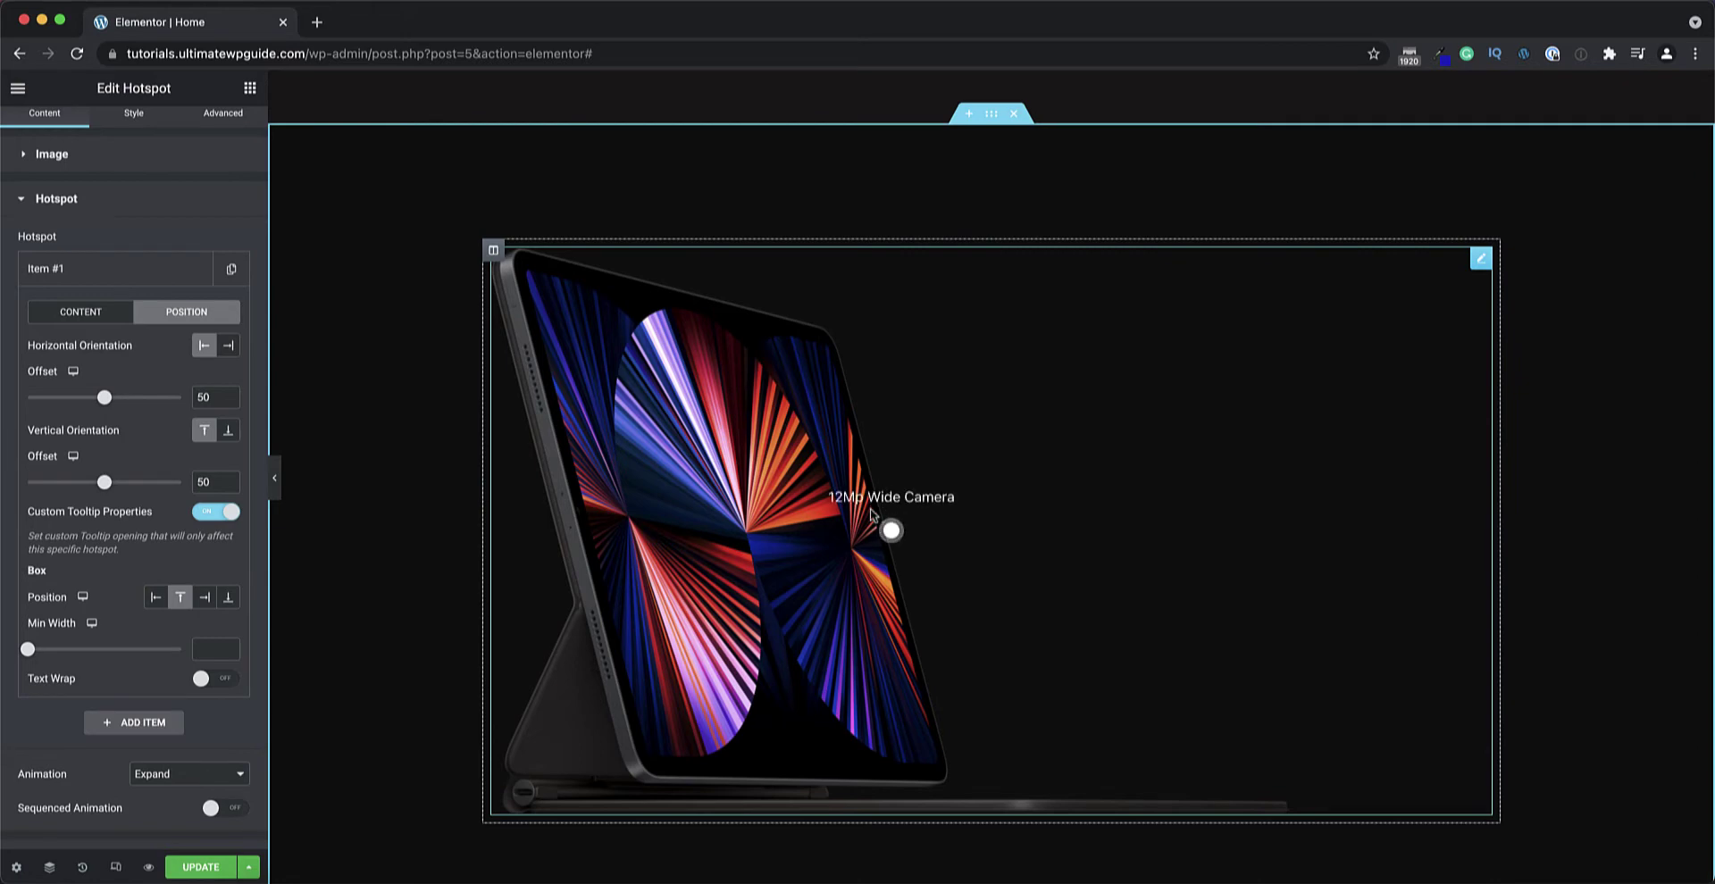
click(229, 600)
click(208, 514)
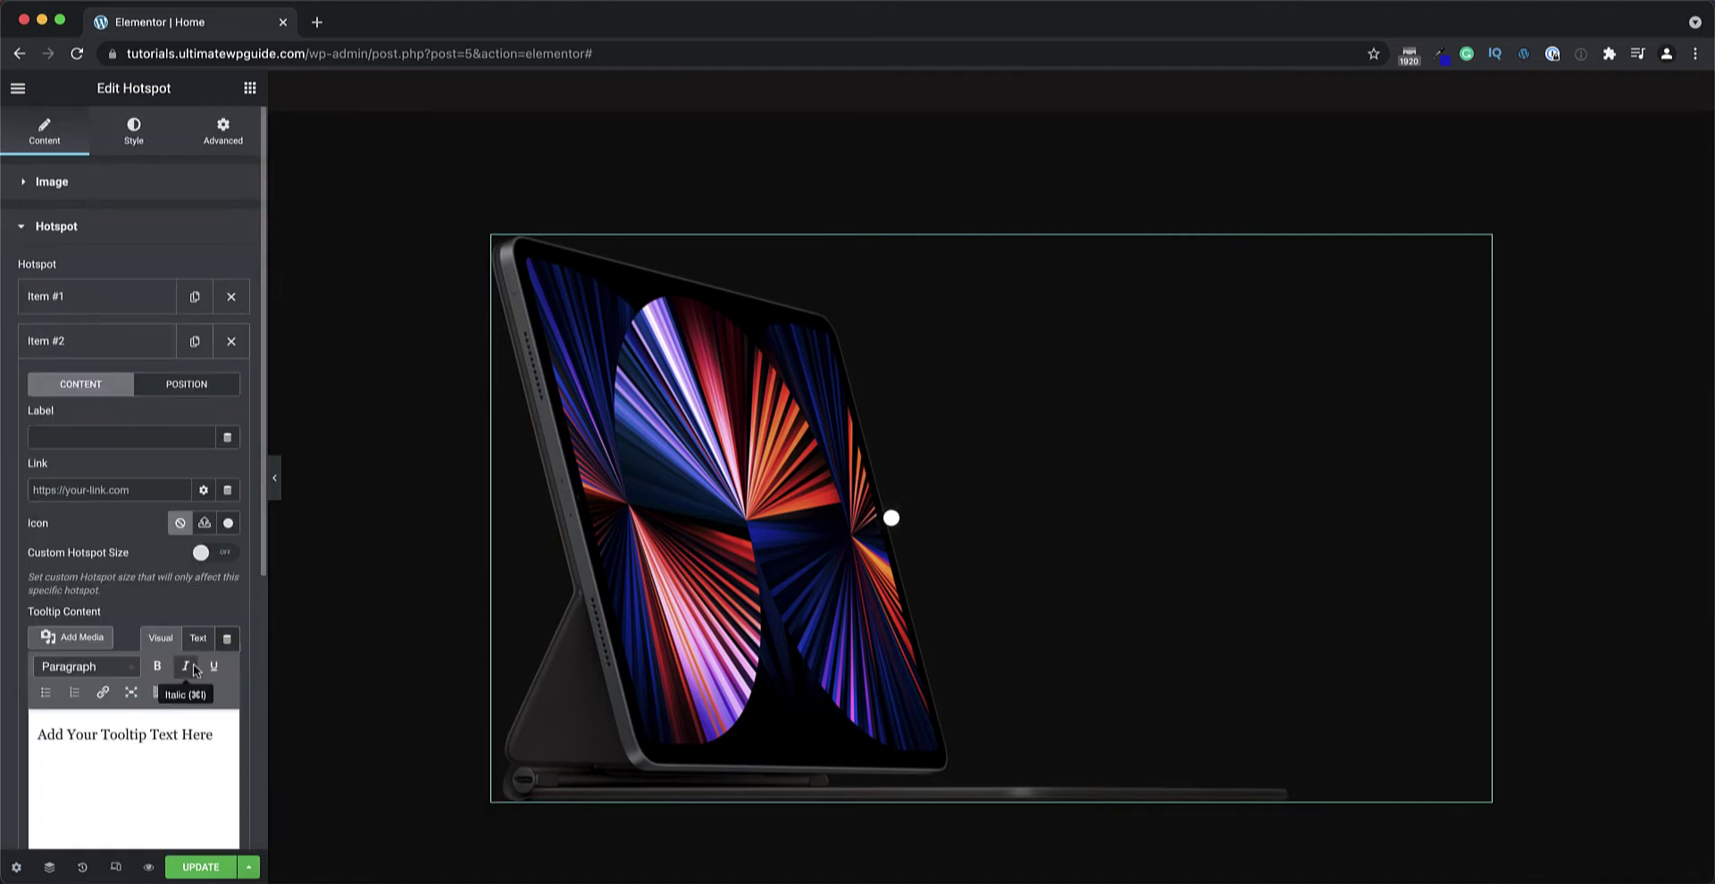
Give the new hotspots tooltips for the XDR Liquid Retina display, surround sound and 5G, lowering the fourth.
key(ctrl+a)
text(XDR Liquid Retina Disp)
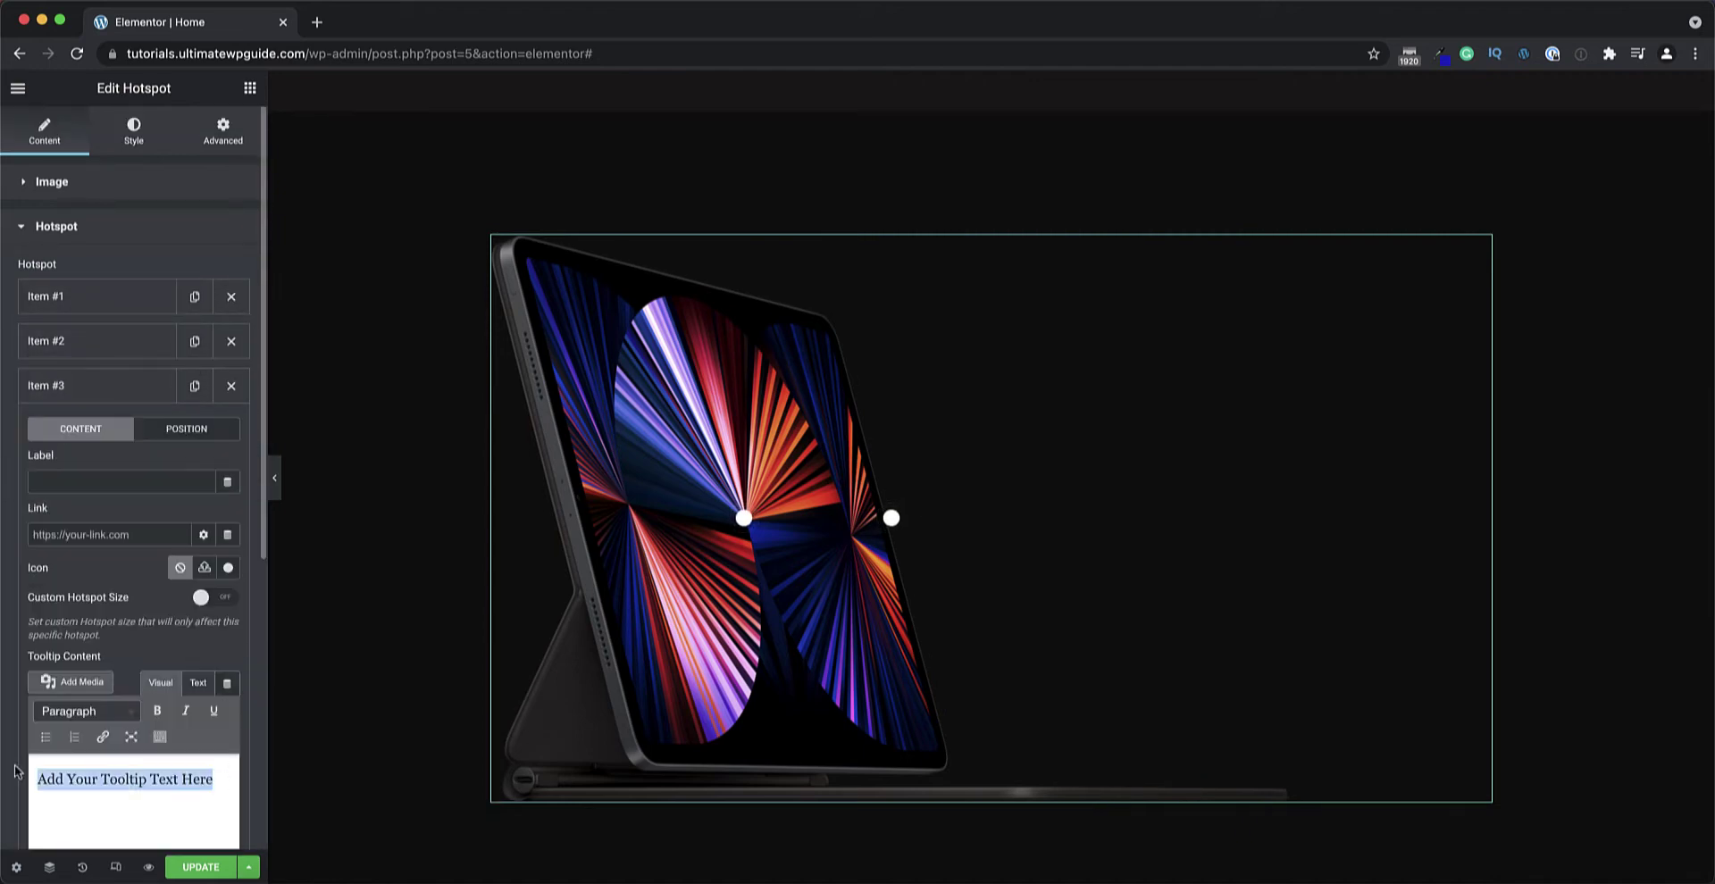
text(Surrounf Sound)
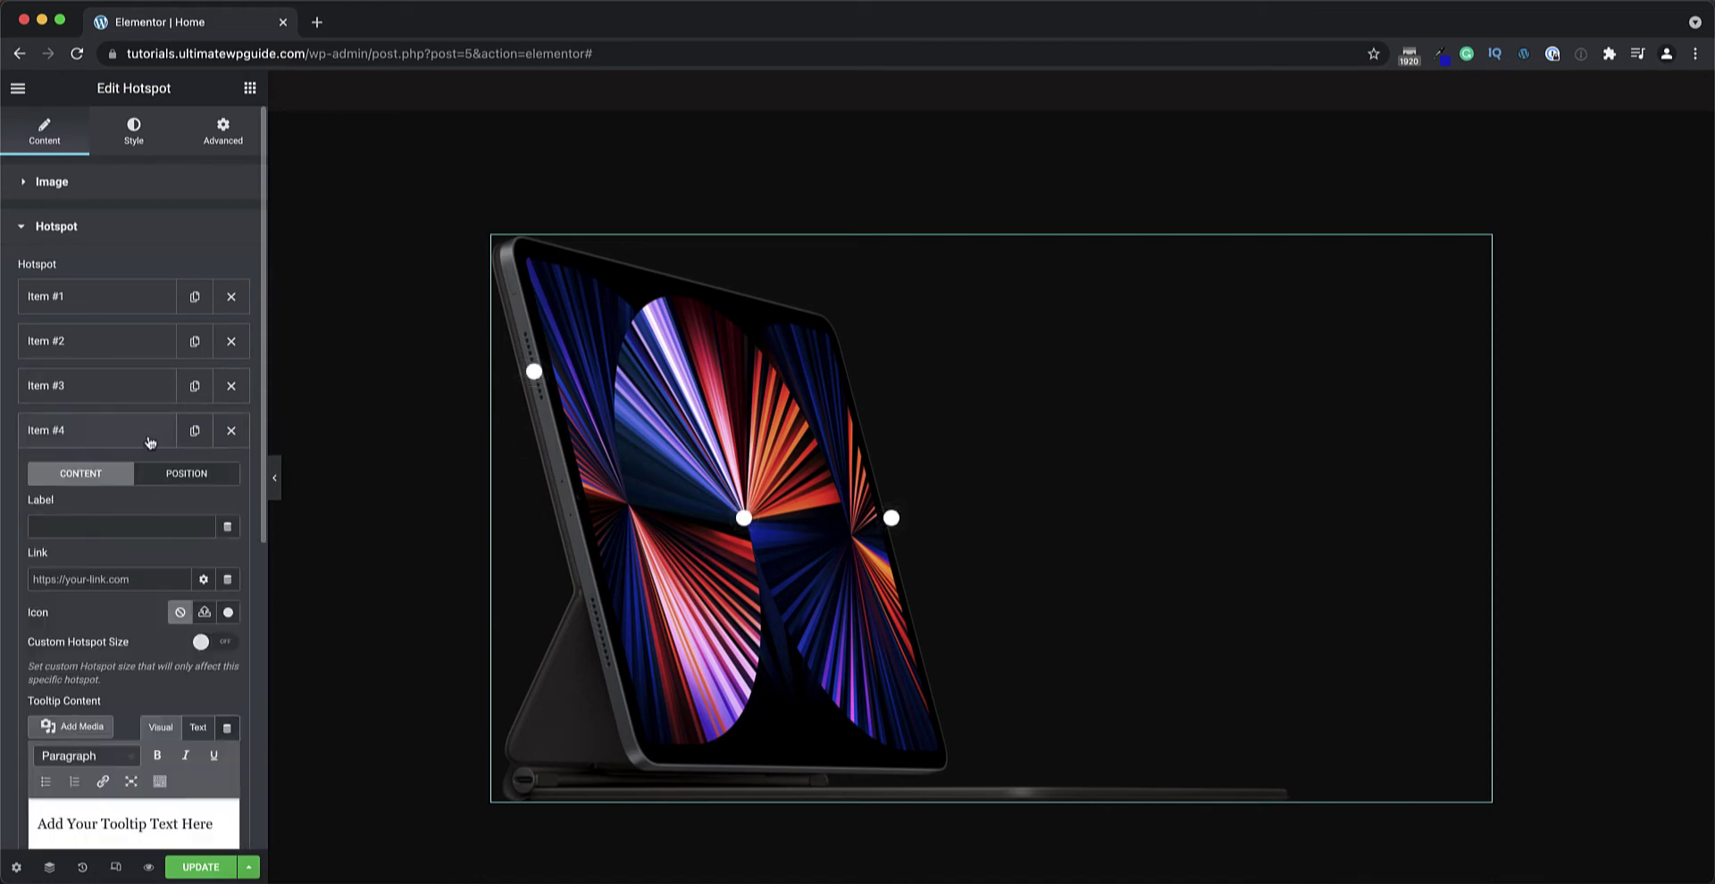
text(%)
key(BackSpace)
text(5G Superfast cellular Speeds)
click(186, 473)
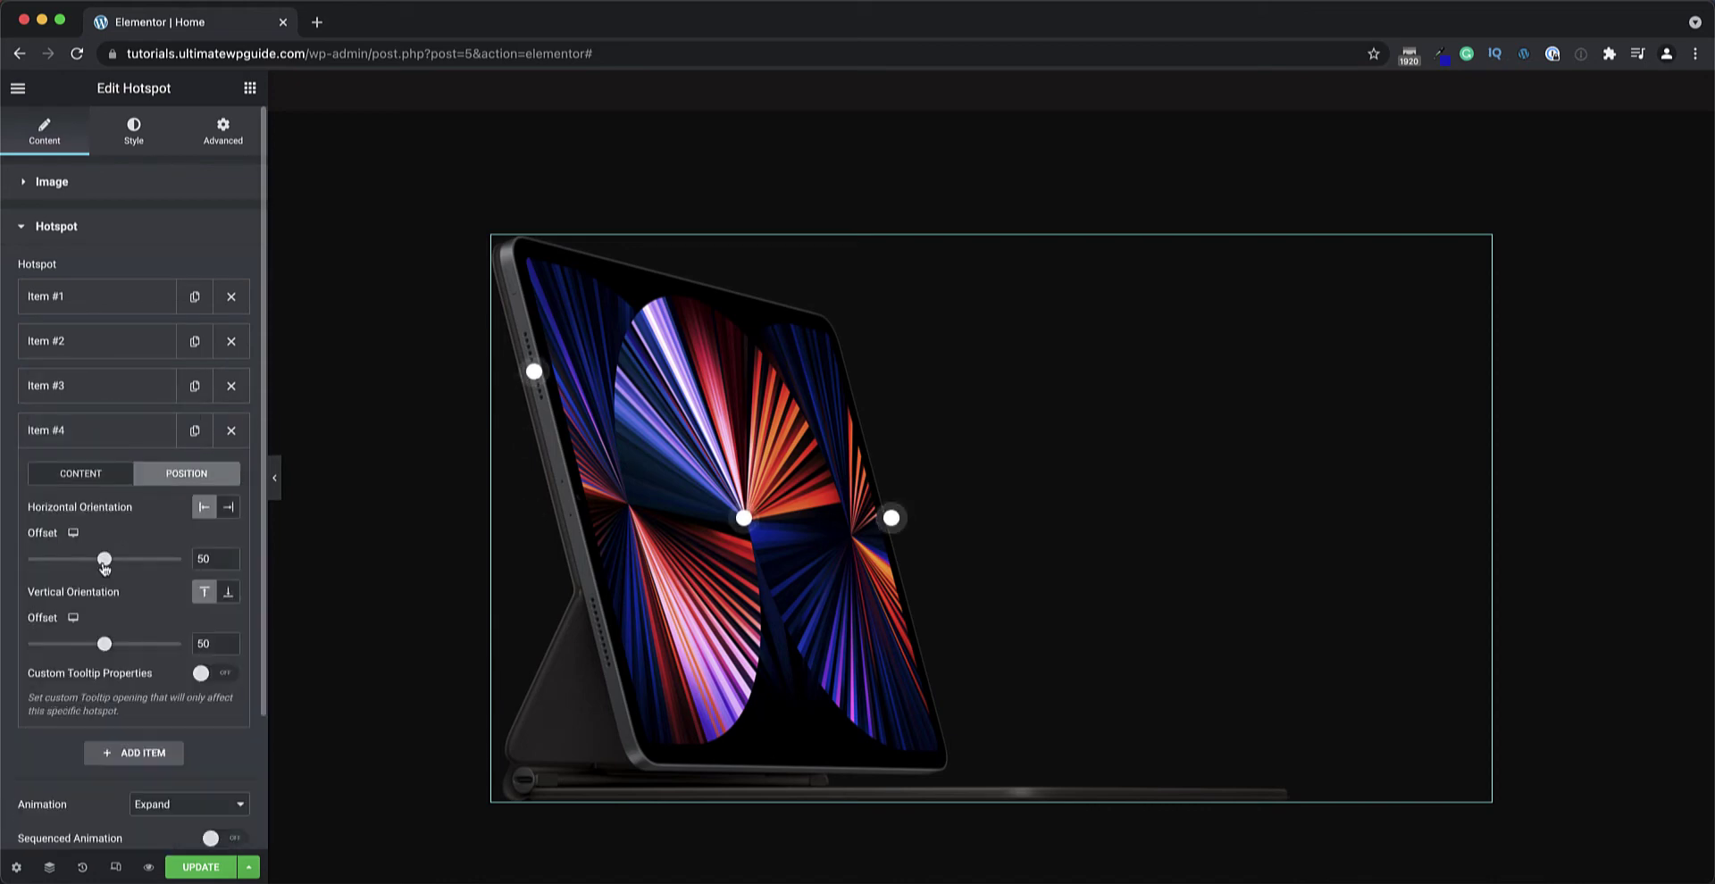
drag(93, 643, 161, 647)
Add a fifth 'Magic Keyboard' hotspot positioned at offsets 8 and 97.
click(141, 750)
drag(212, 703, 39, 704)
text(Magic Keyboard!)
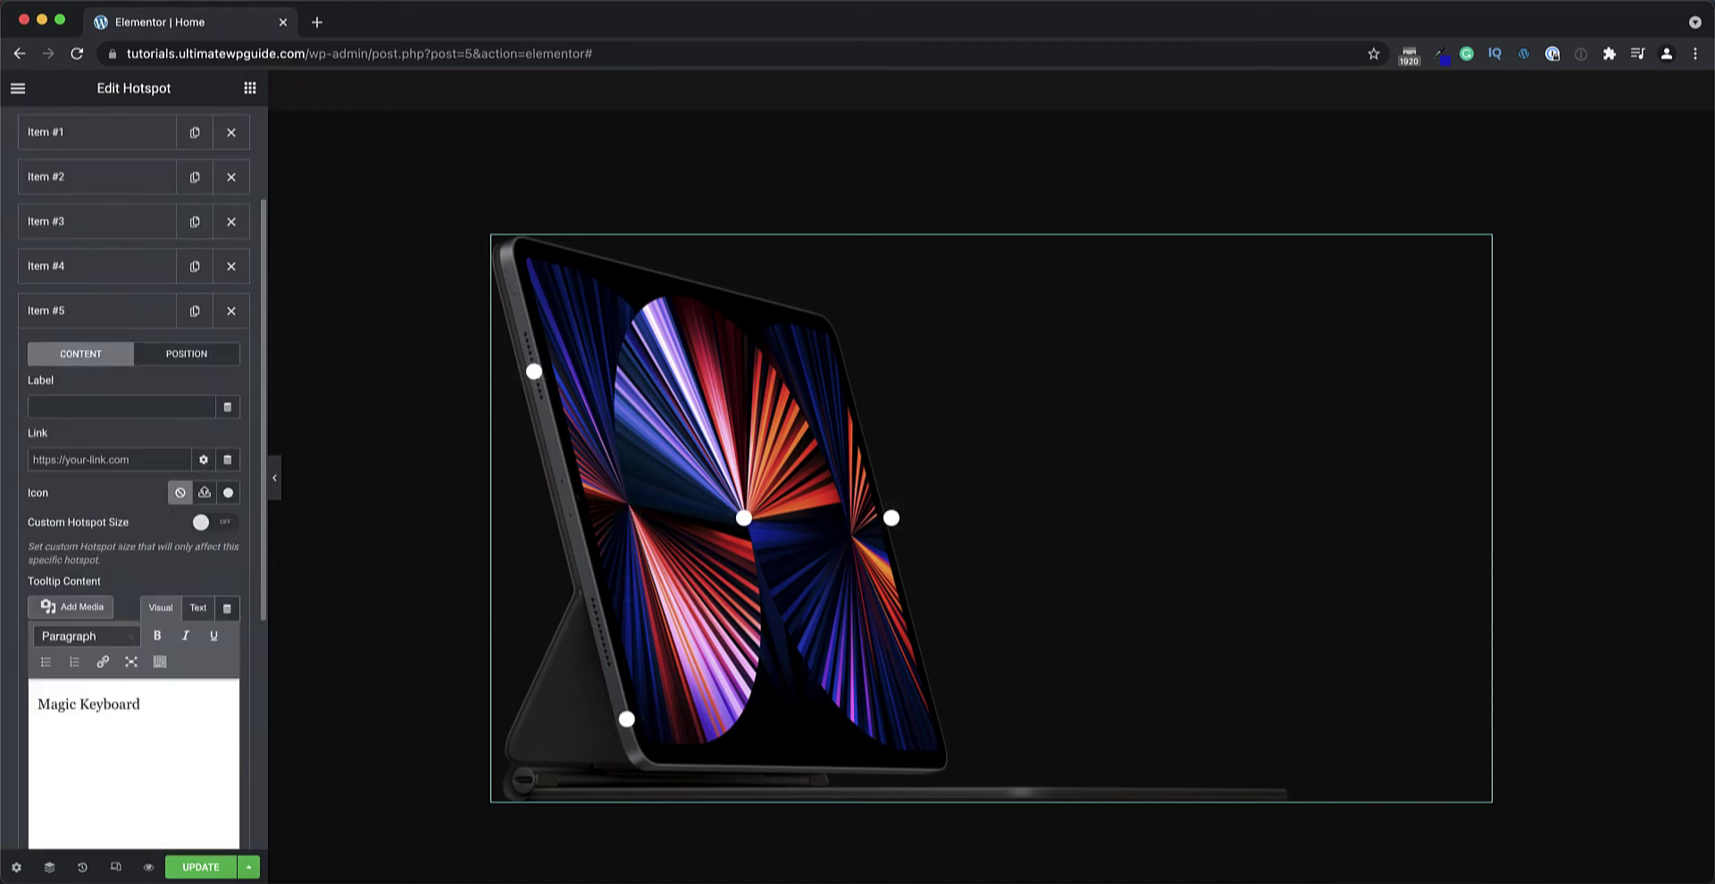
click(186, 354)
drag(105, 439, 30, 439)
drag(105, 524, 177, 524)
drag(30, 440, 39, 447)
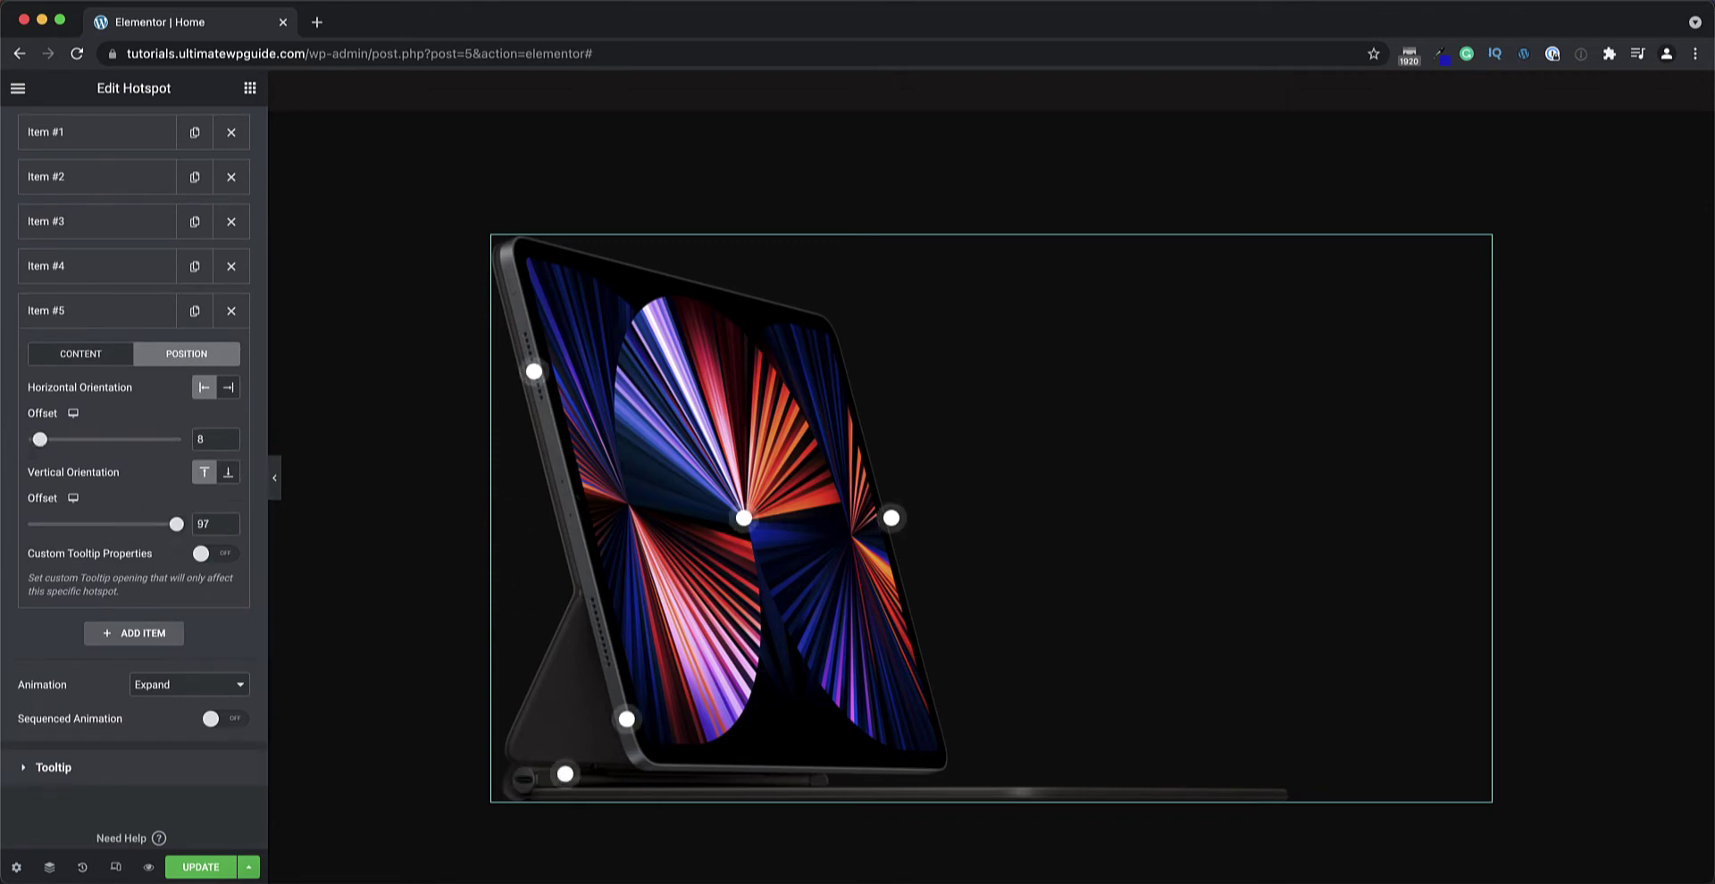
scroll(42, 442, down, 1)
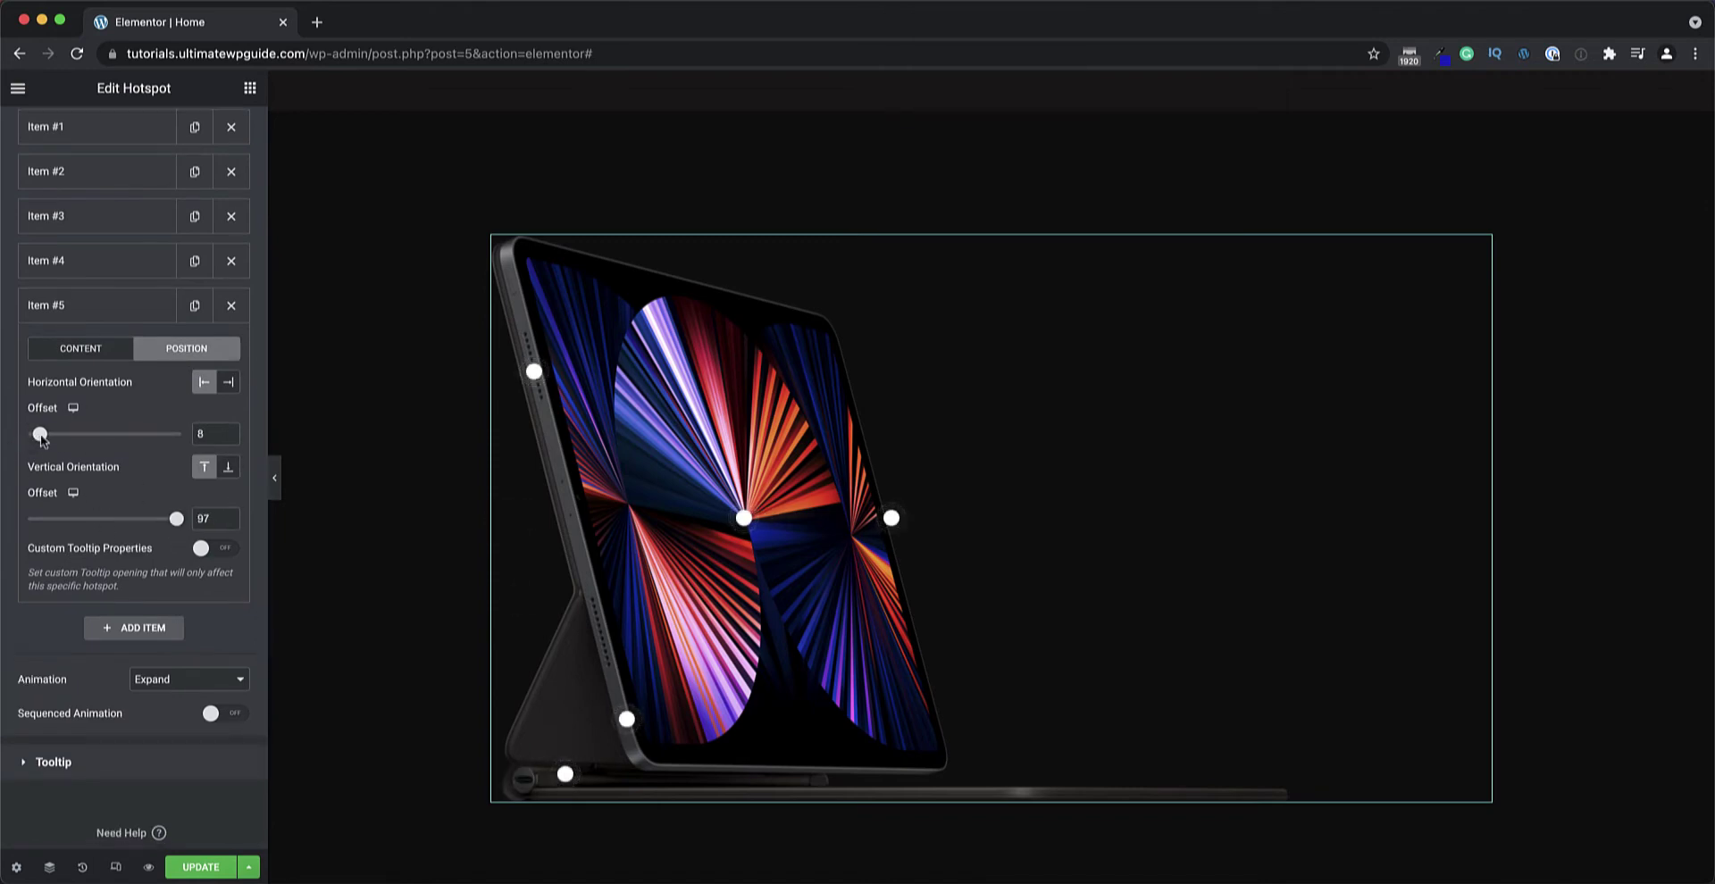
click(61, 306)
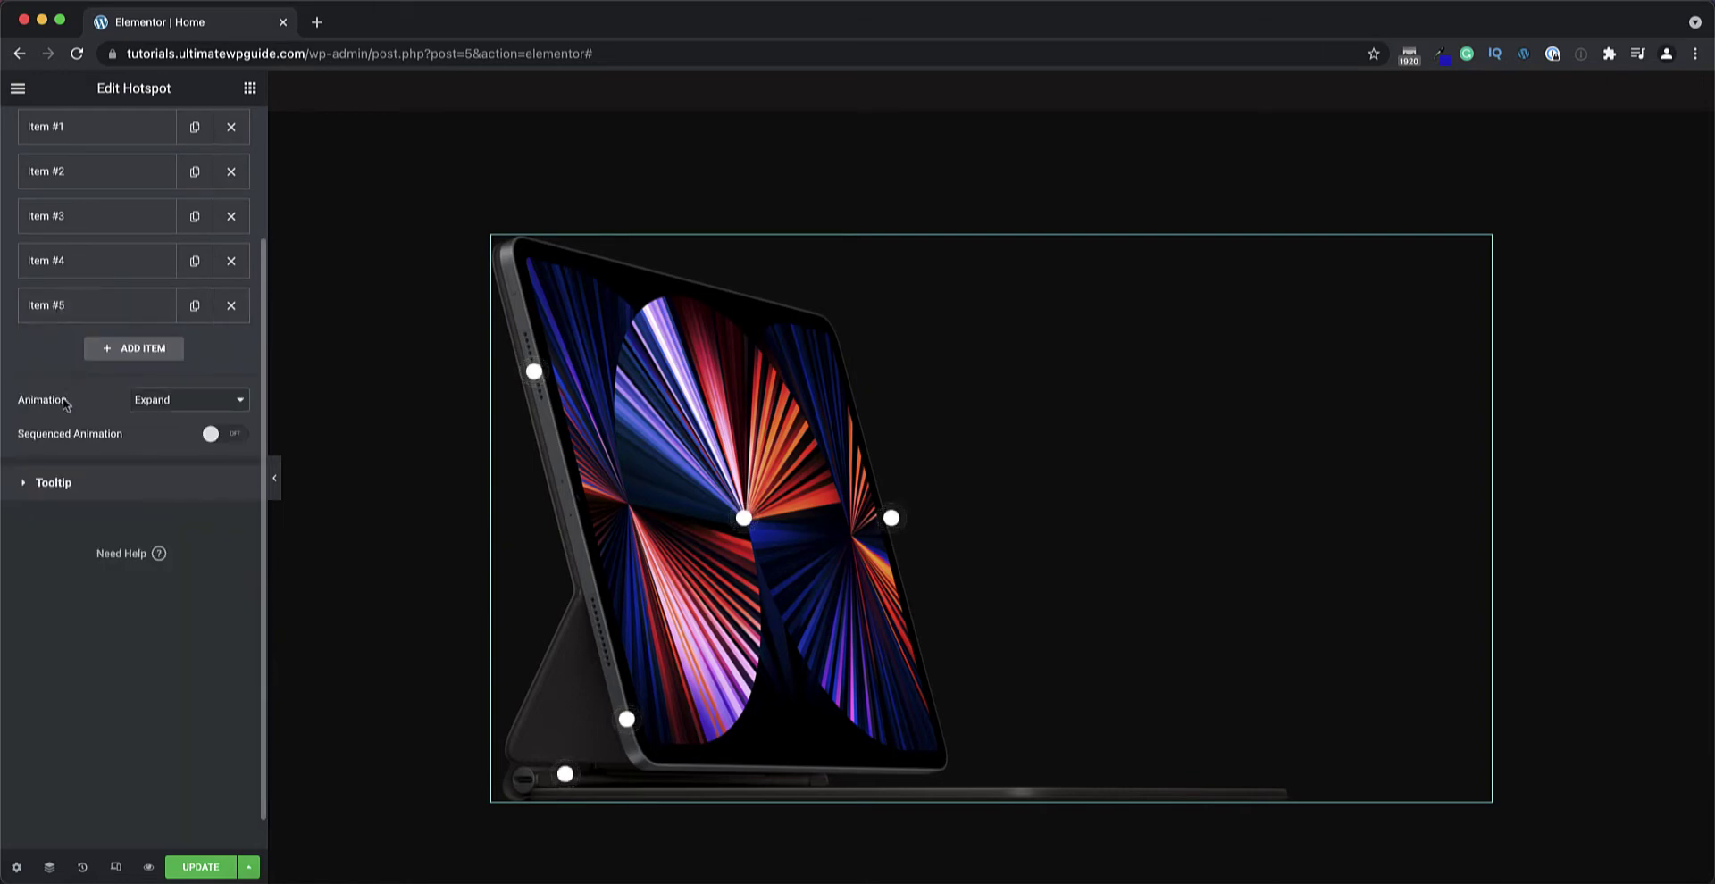
click(218, 408)
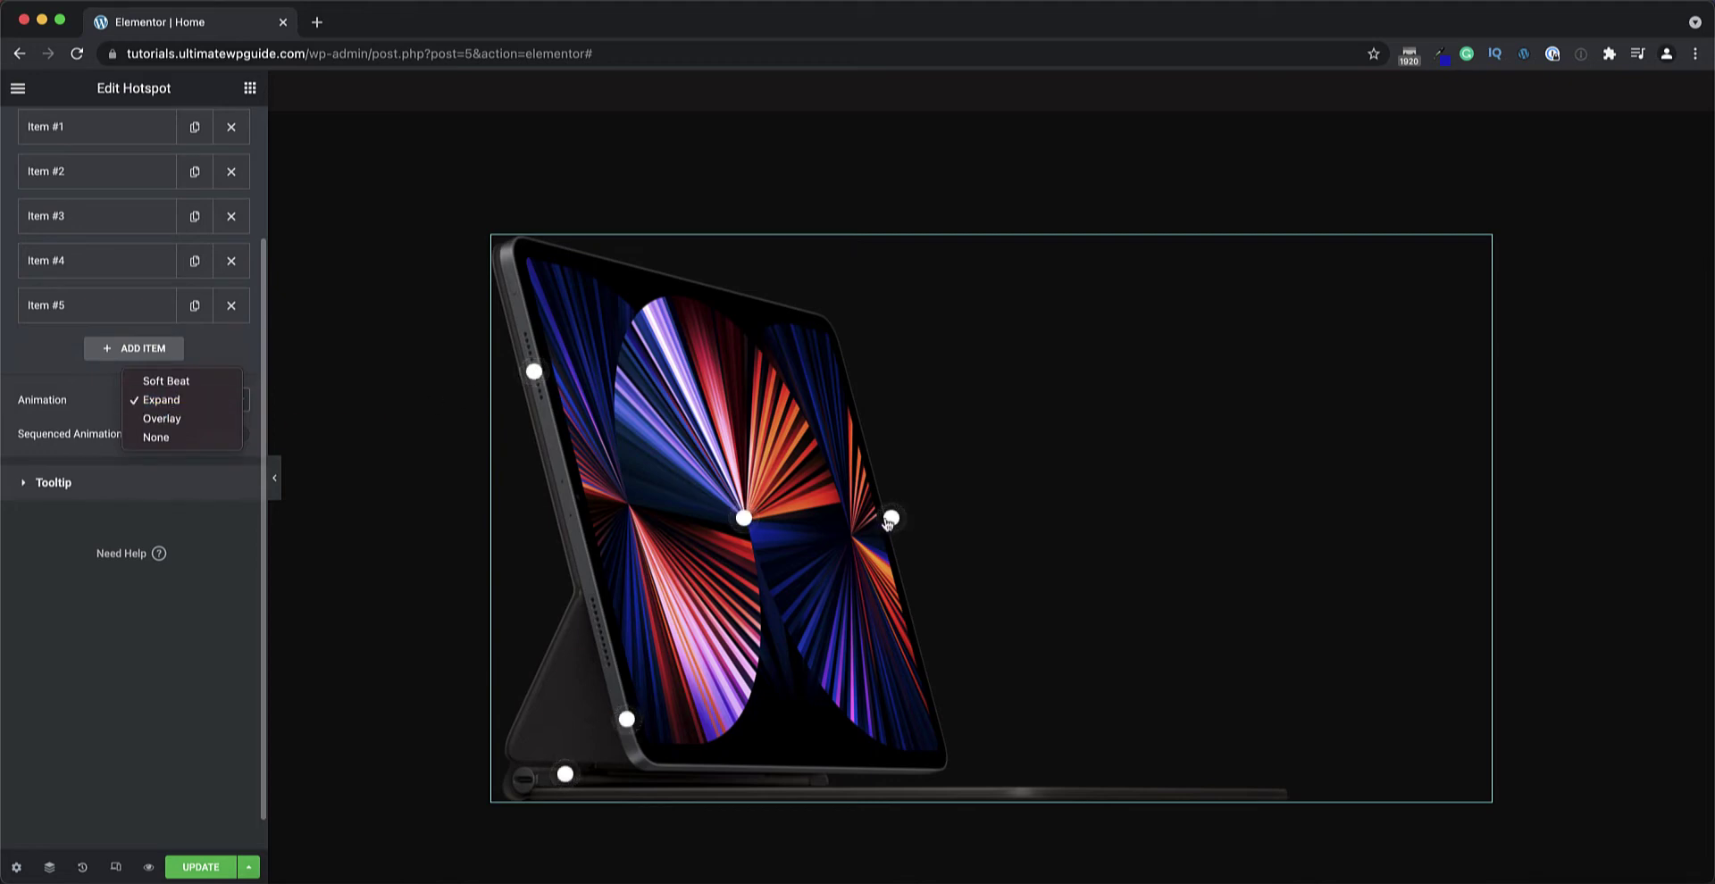
click(161, 382)
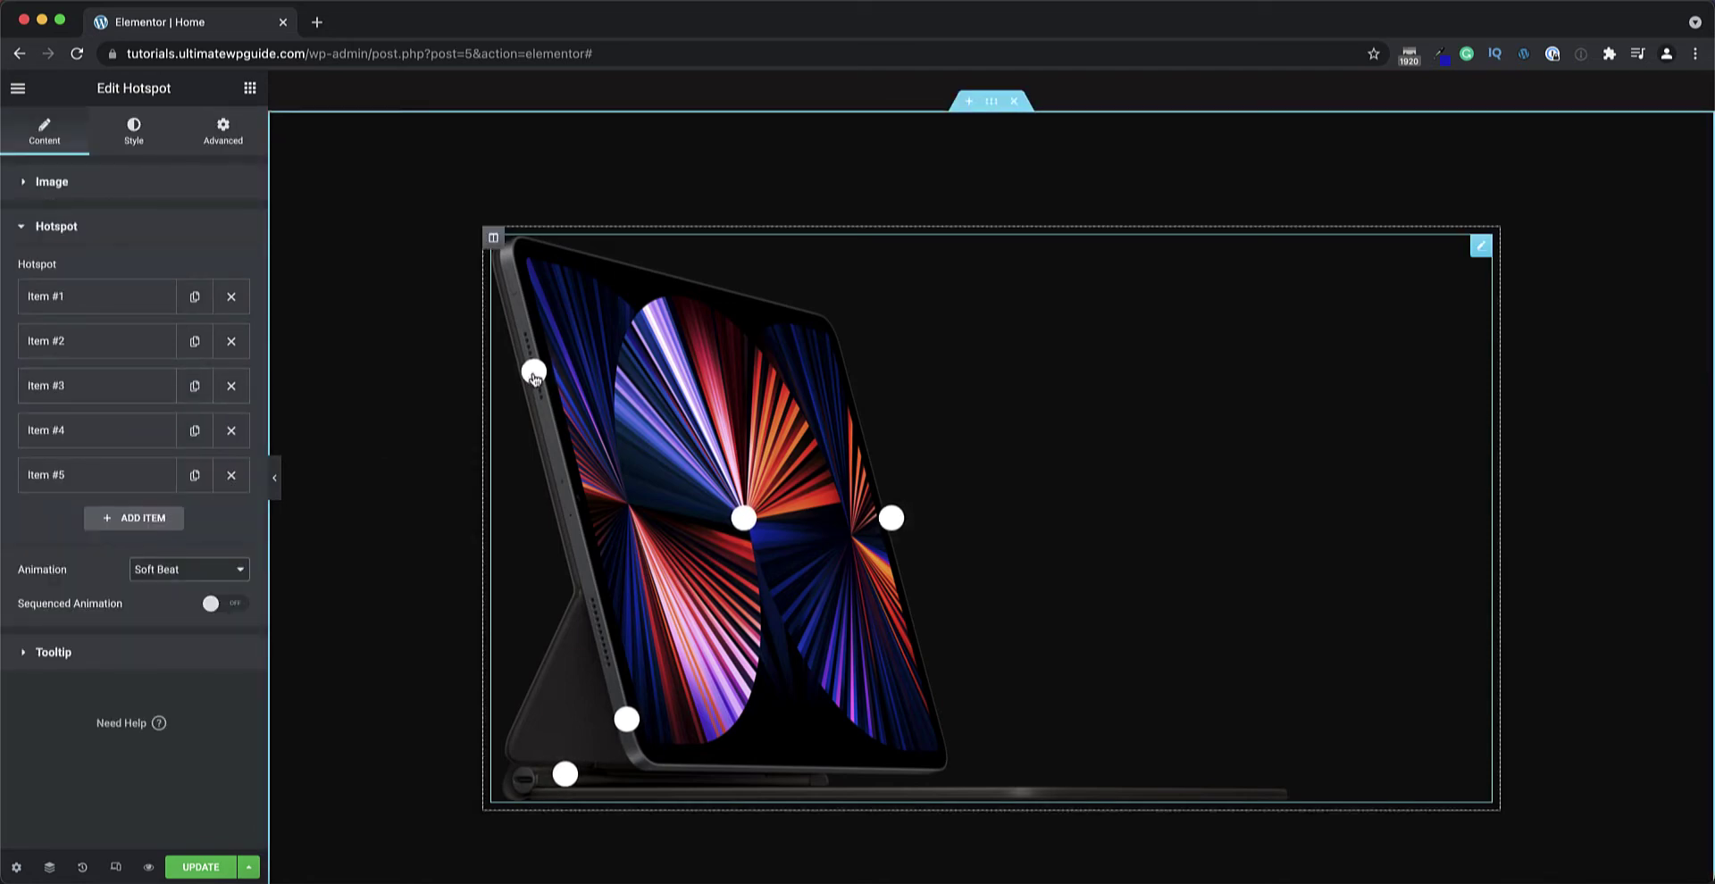
click(177, 570)
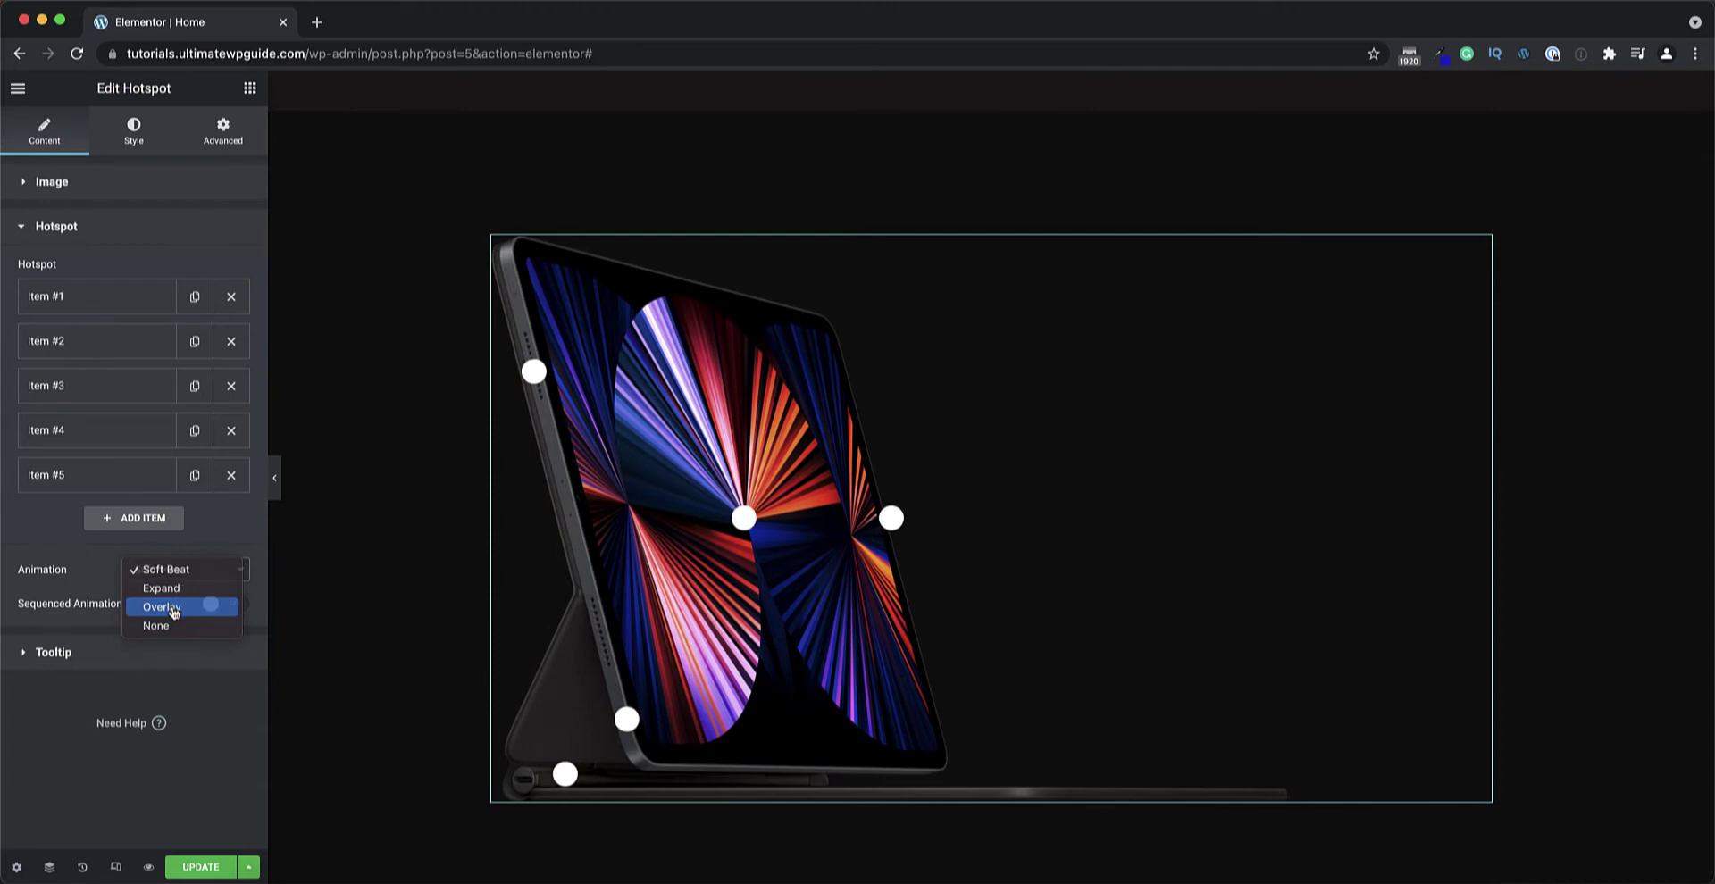
click(174, 608)
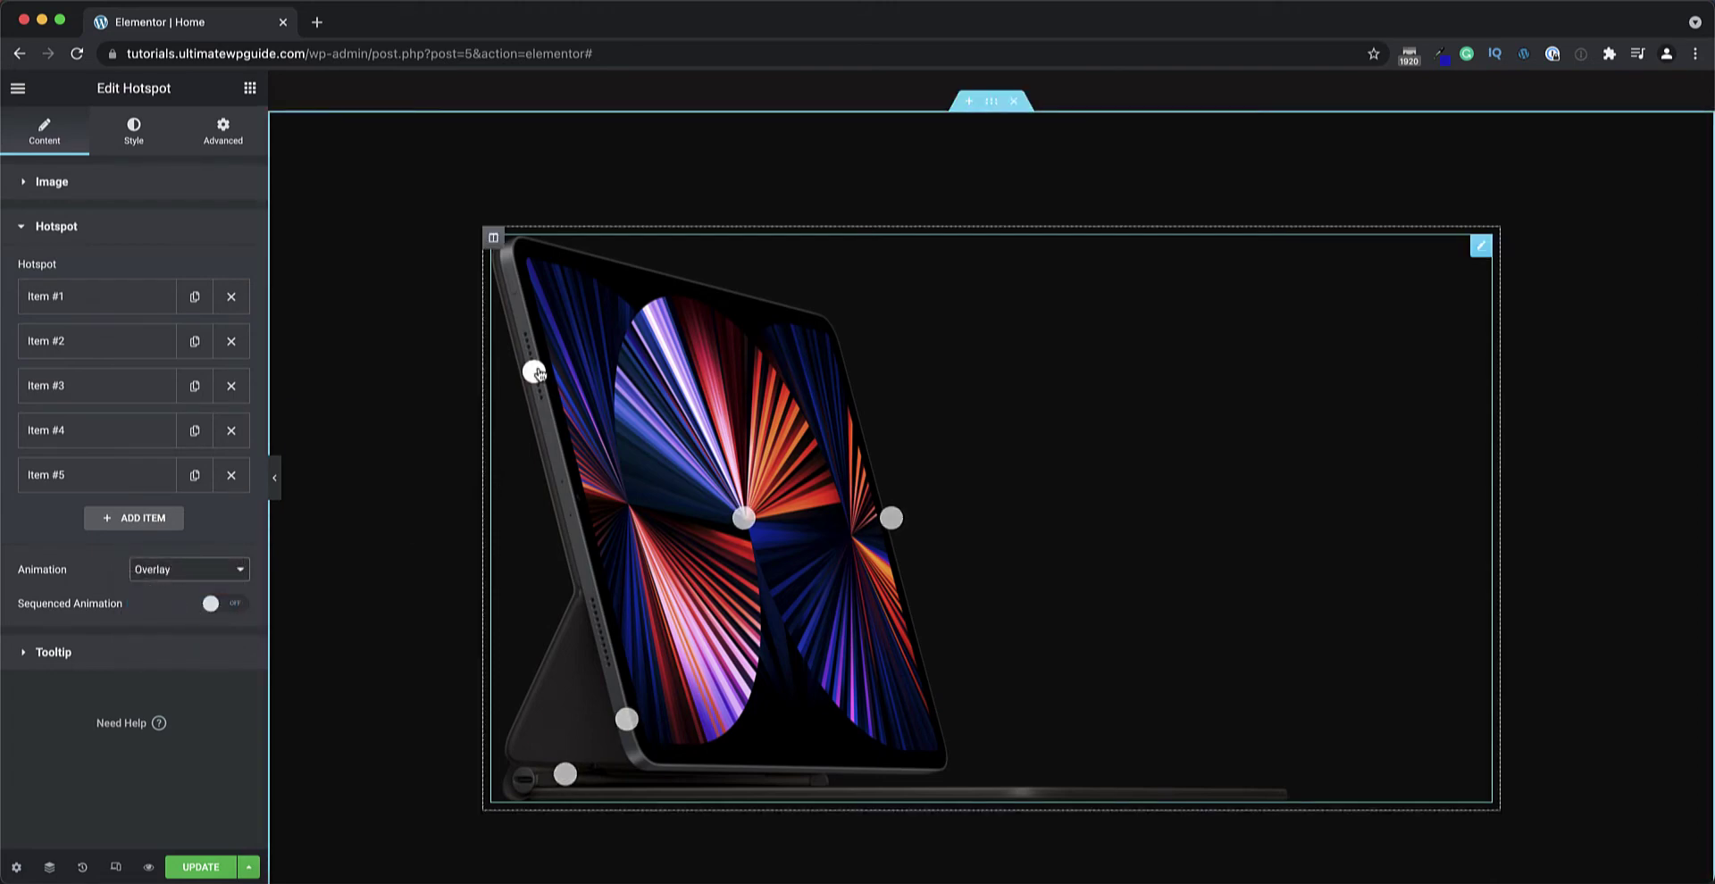
click(183, 570)
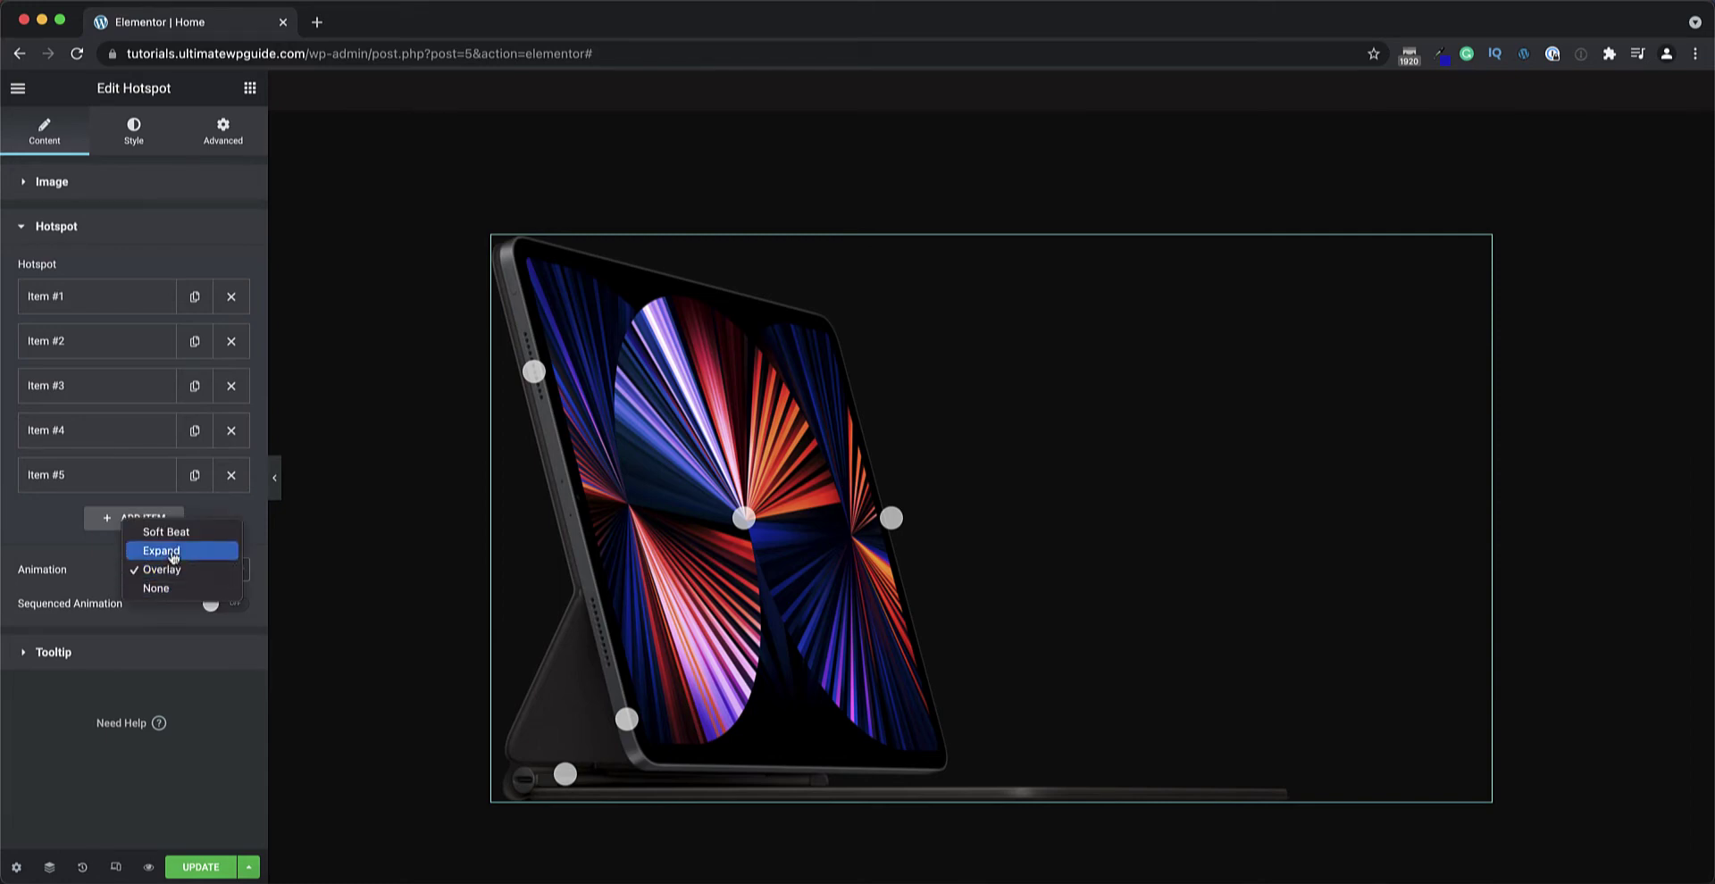
click(171, 551)
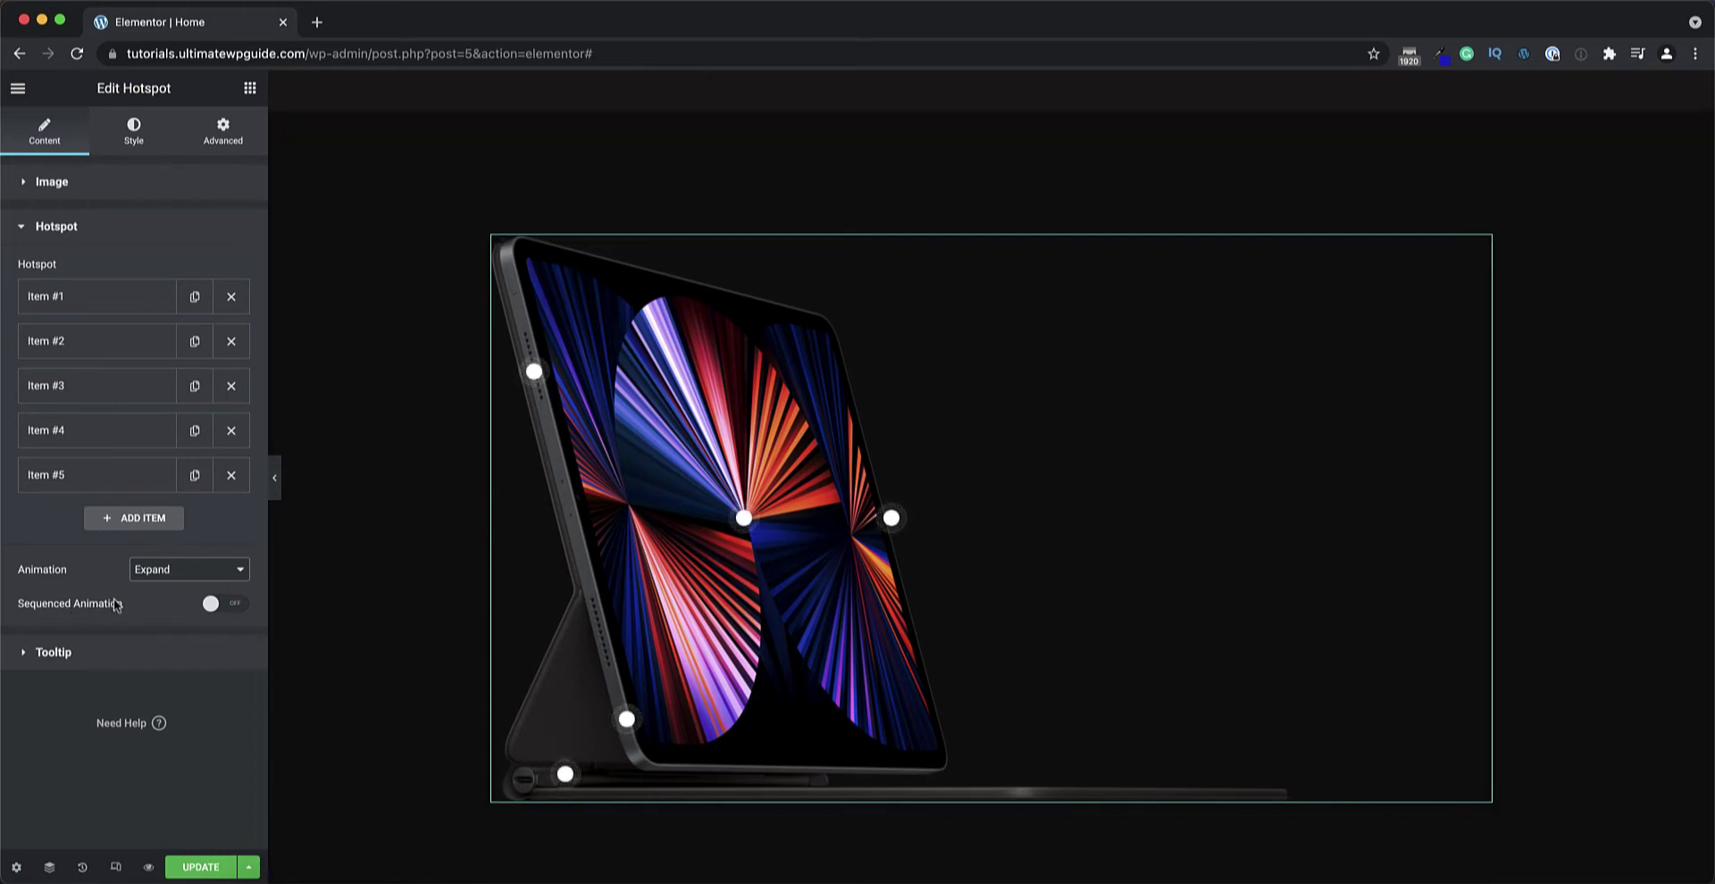
click(230, 606)
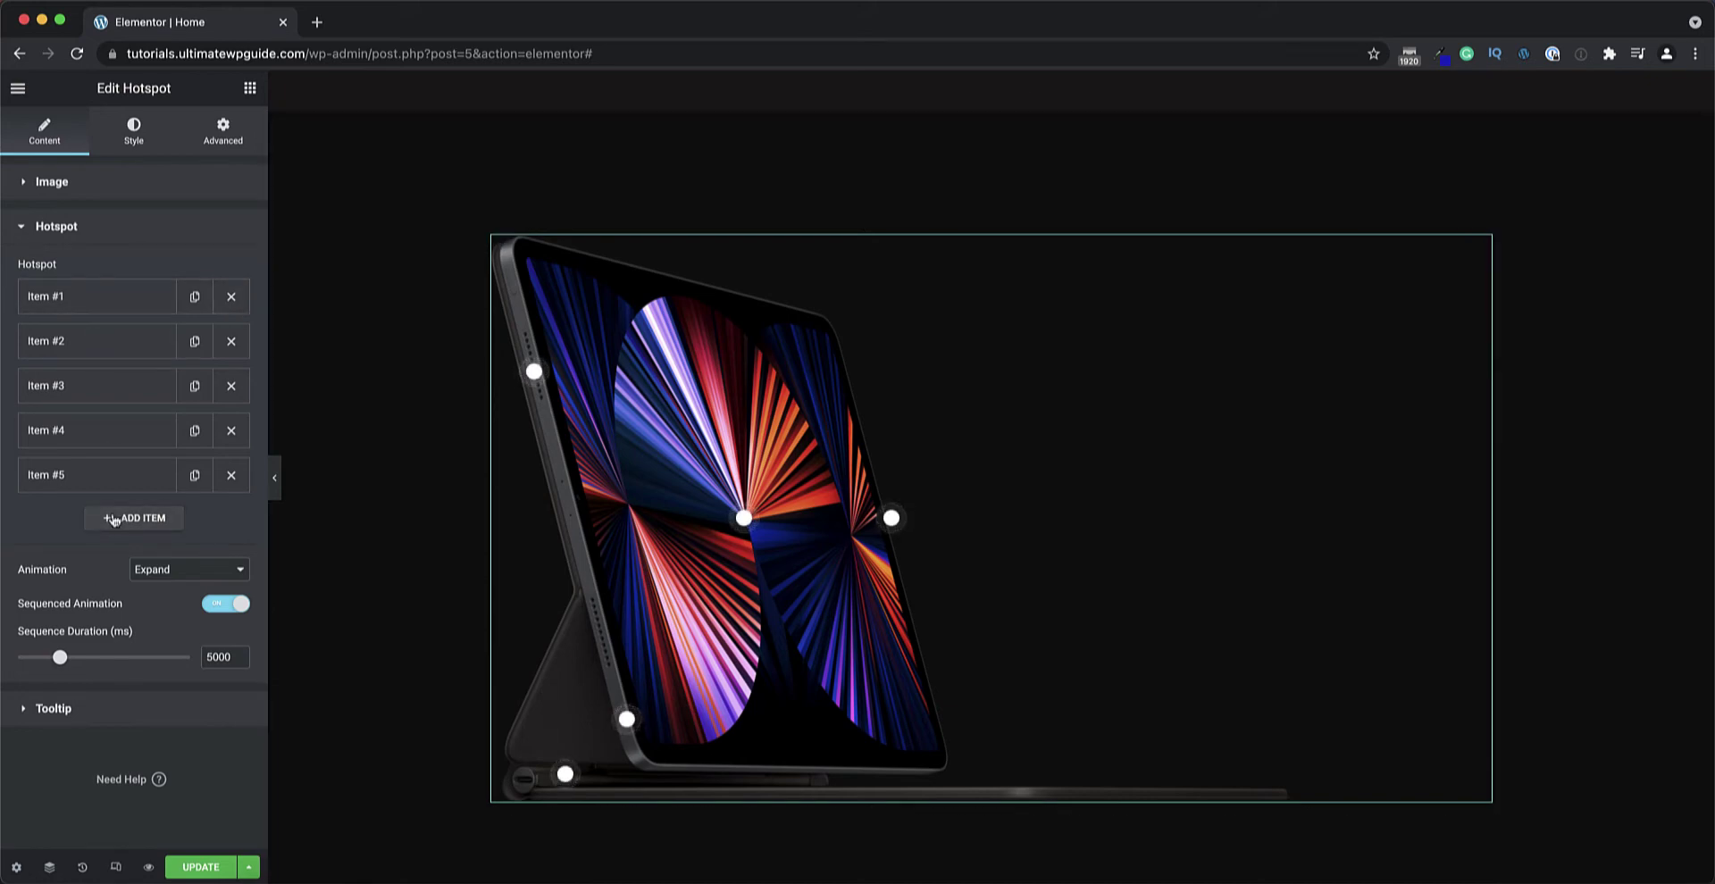
click(223, 611)
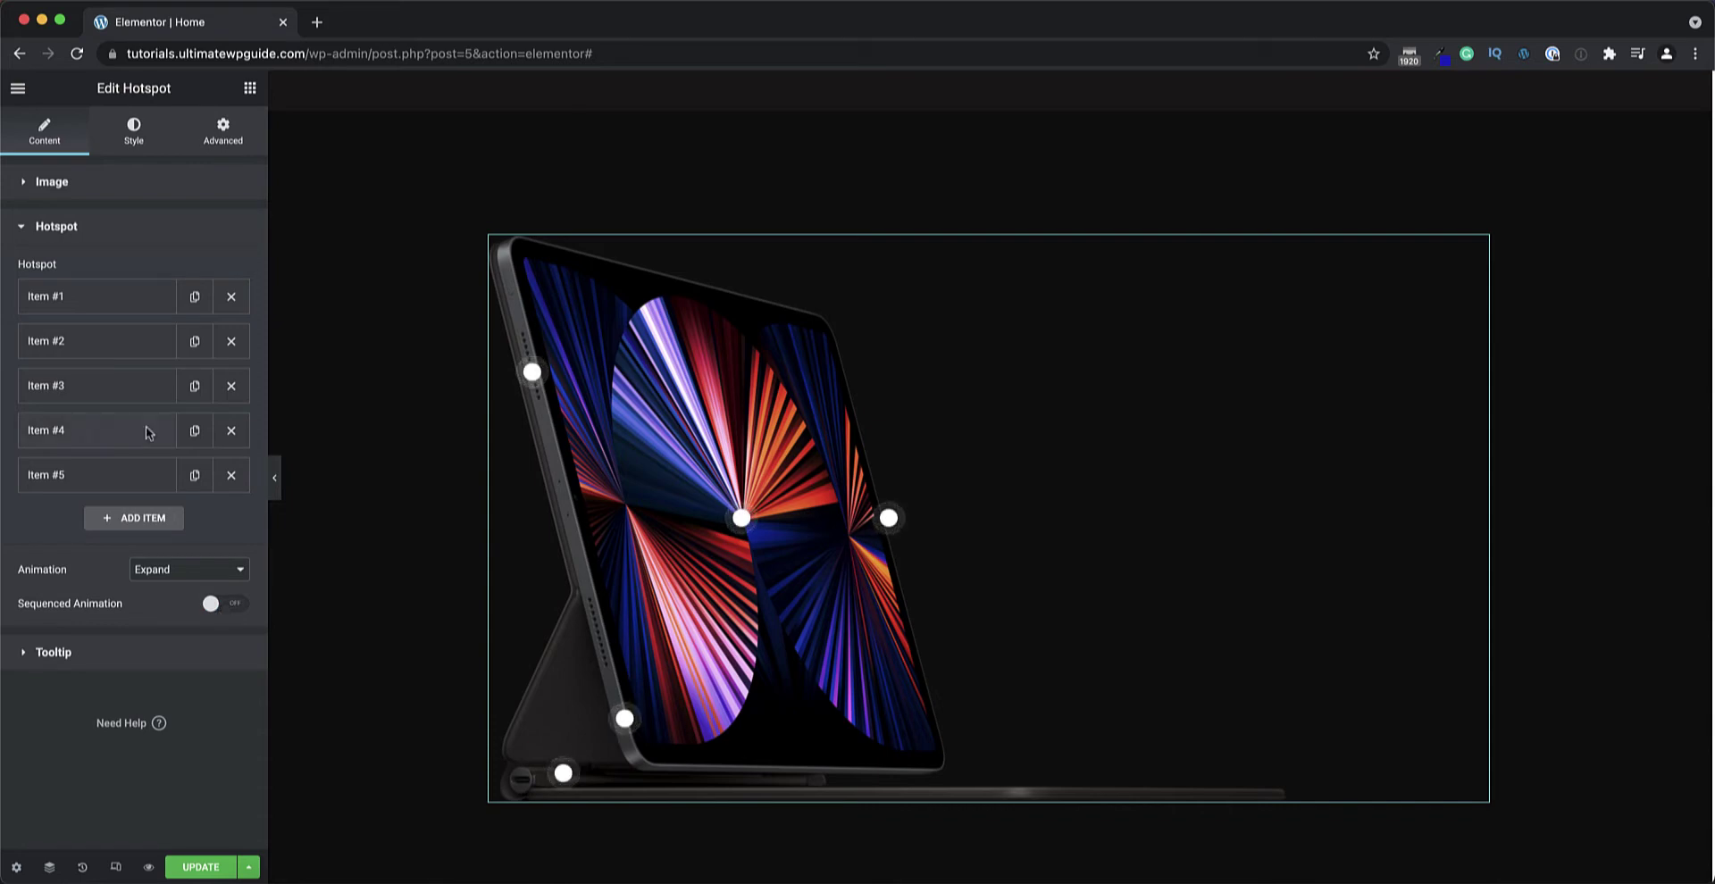
Set the hotspot marker size to 20 in the hotspot style settings.
click(73, 299)
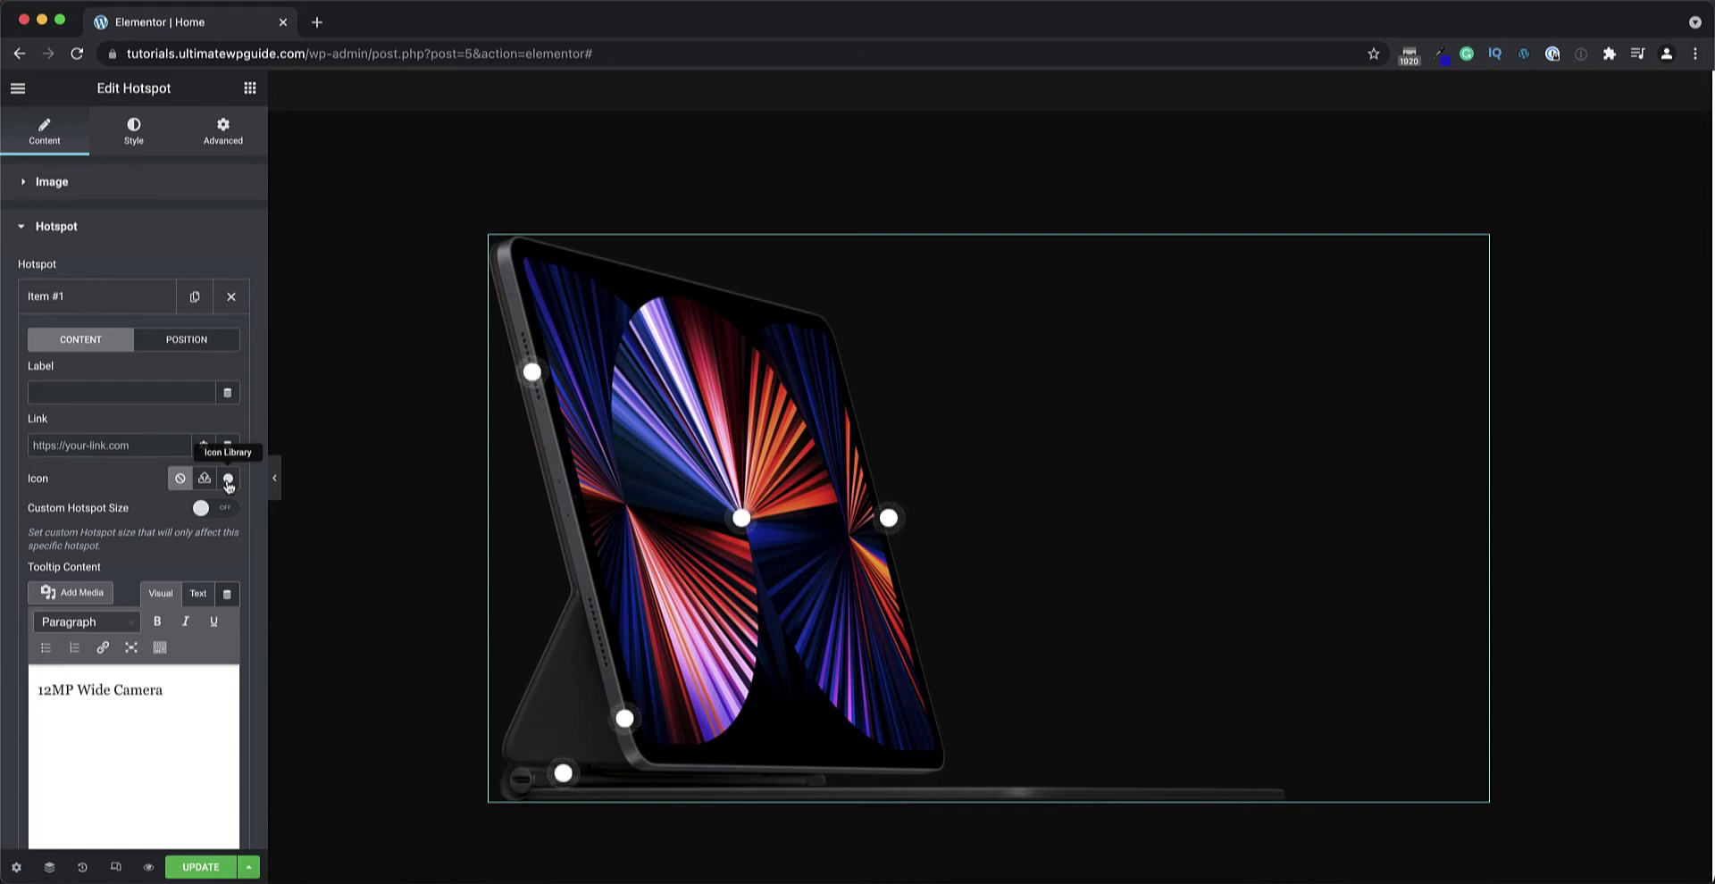
click(64, 297)
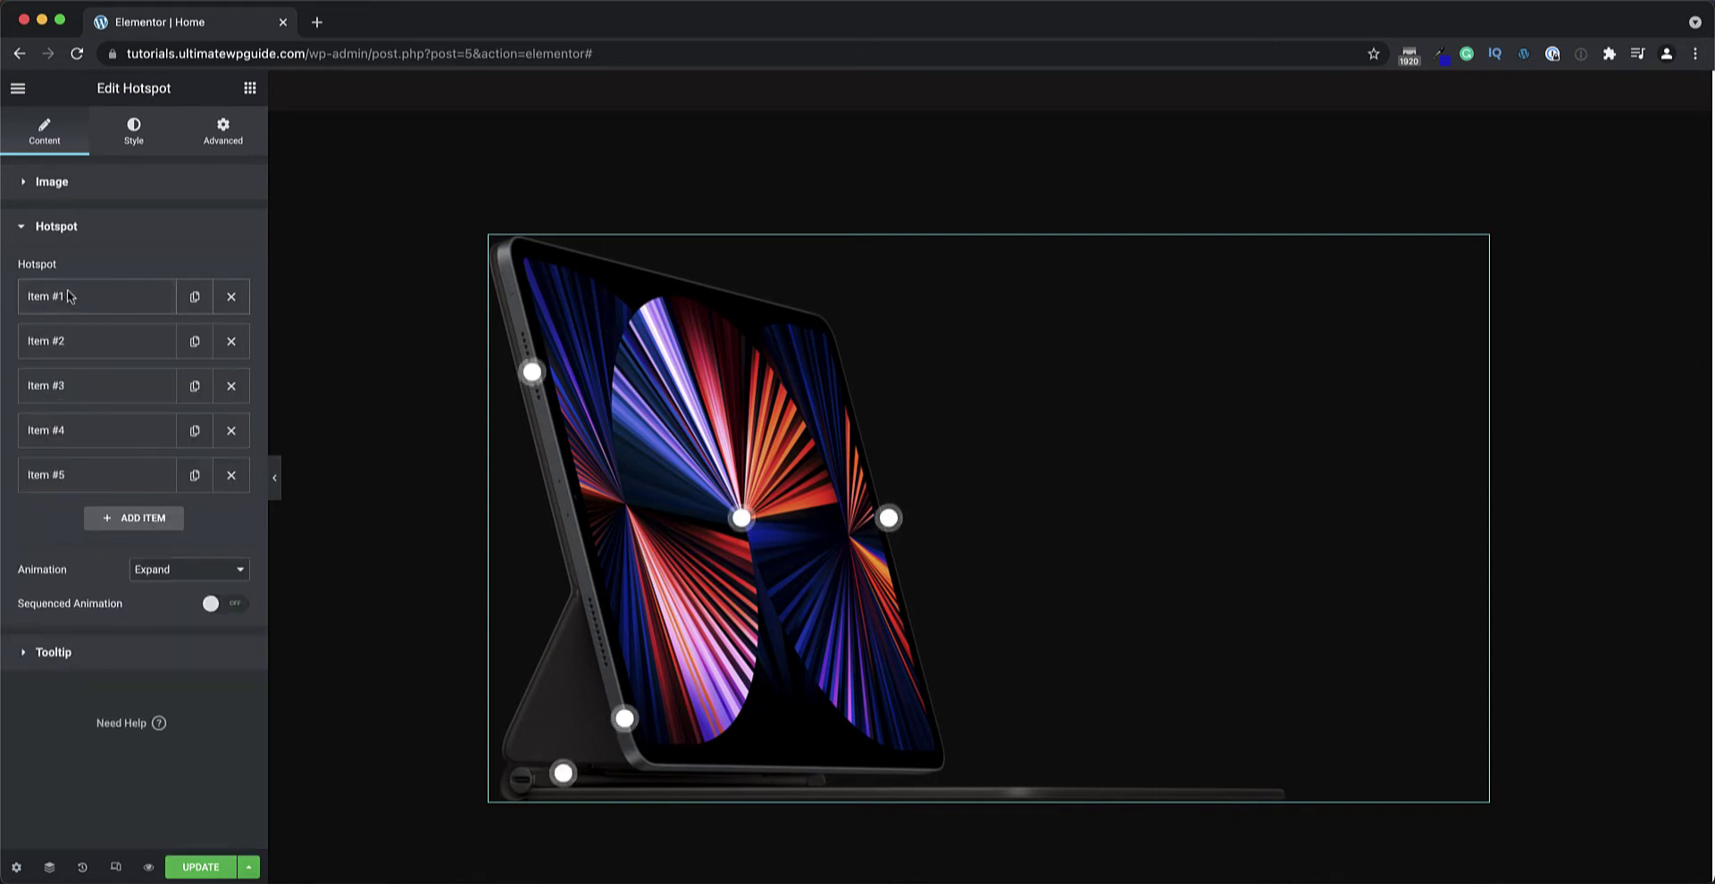
click(129, 131)
click(57, 186)
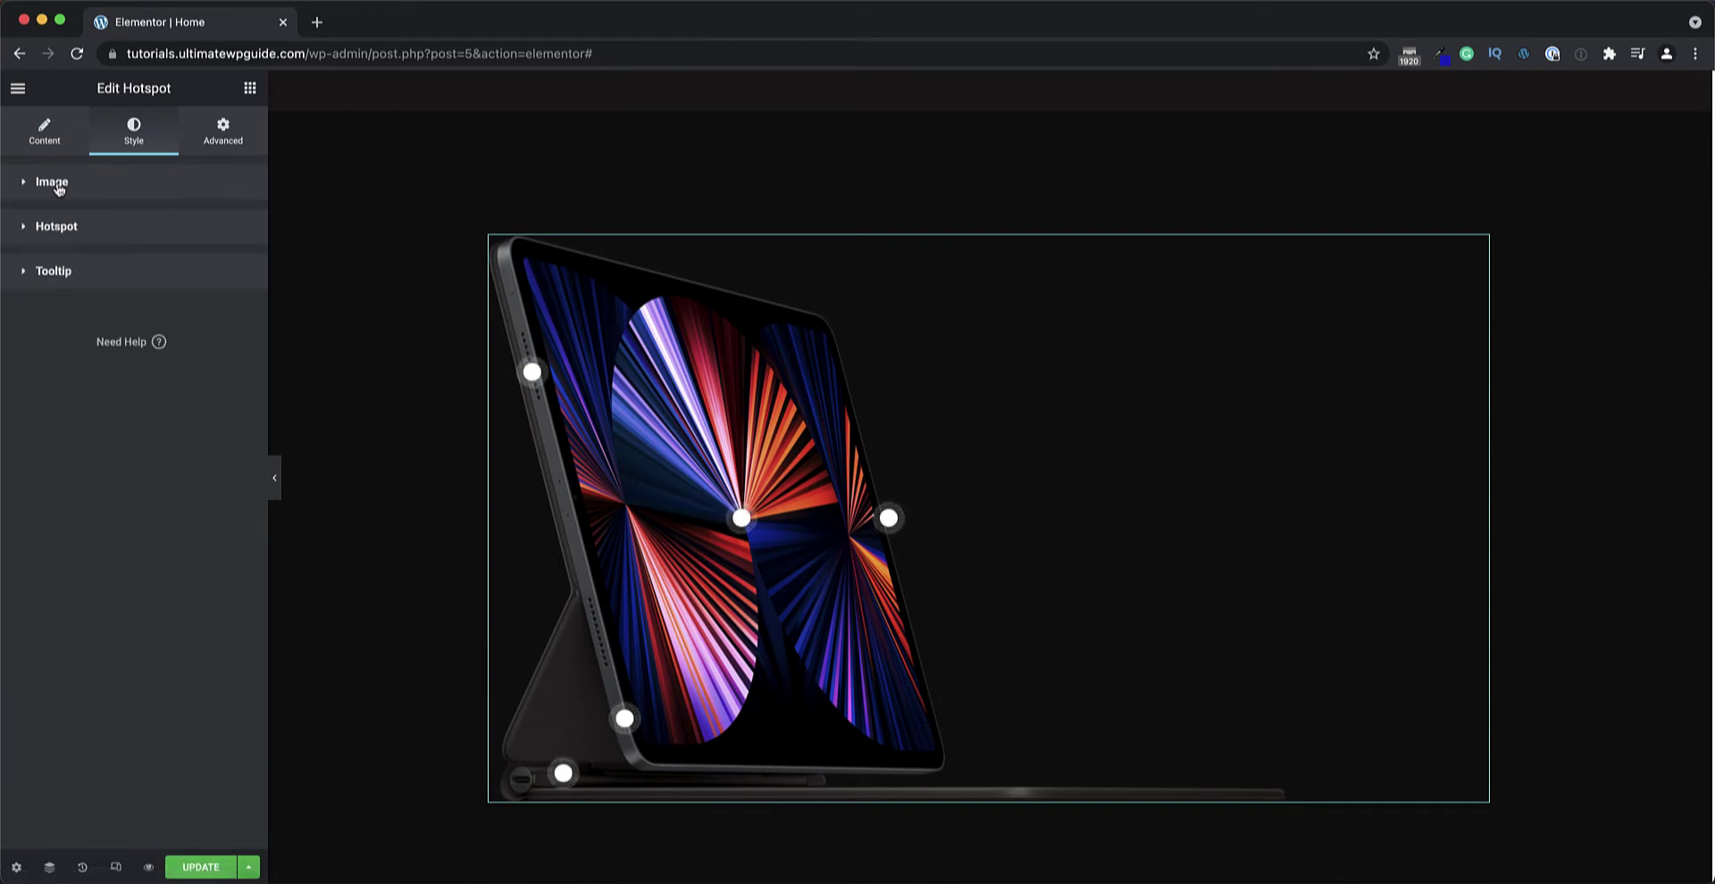
click(56, 229)
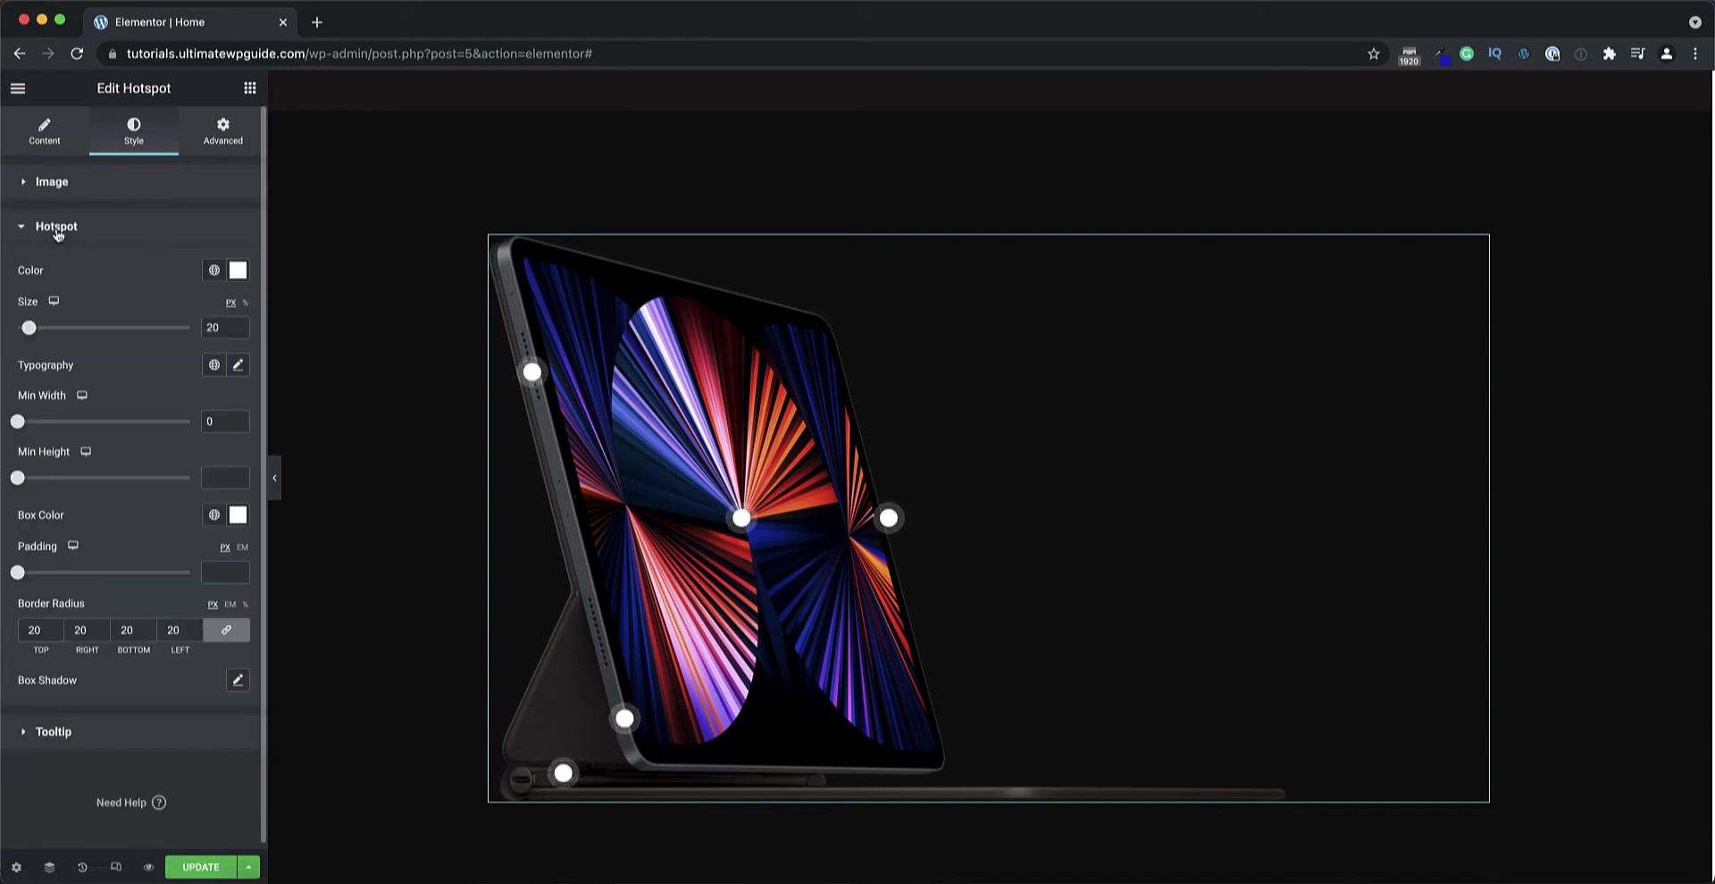
mouse_move(28, 329)
mouse_down()
mouse_move(88, 332)
mouse_move(43, 329)
mouse_up()
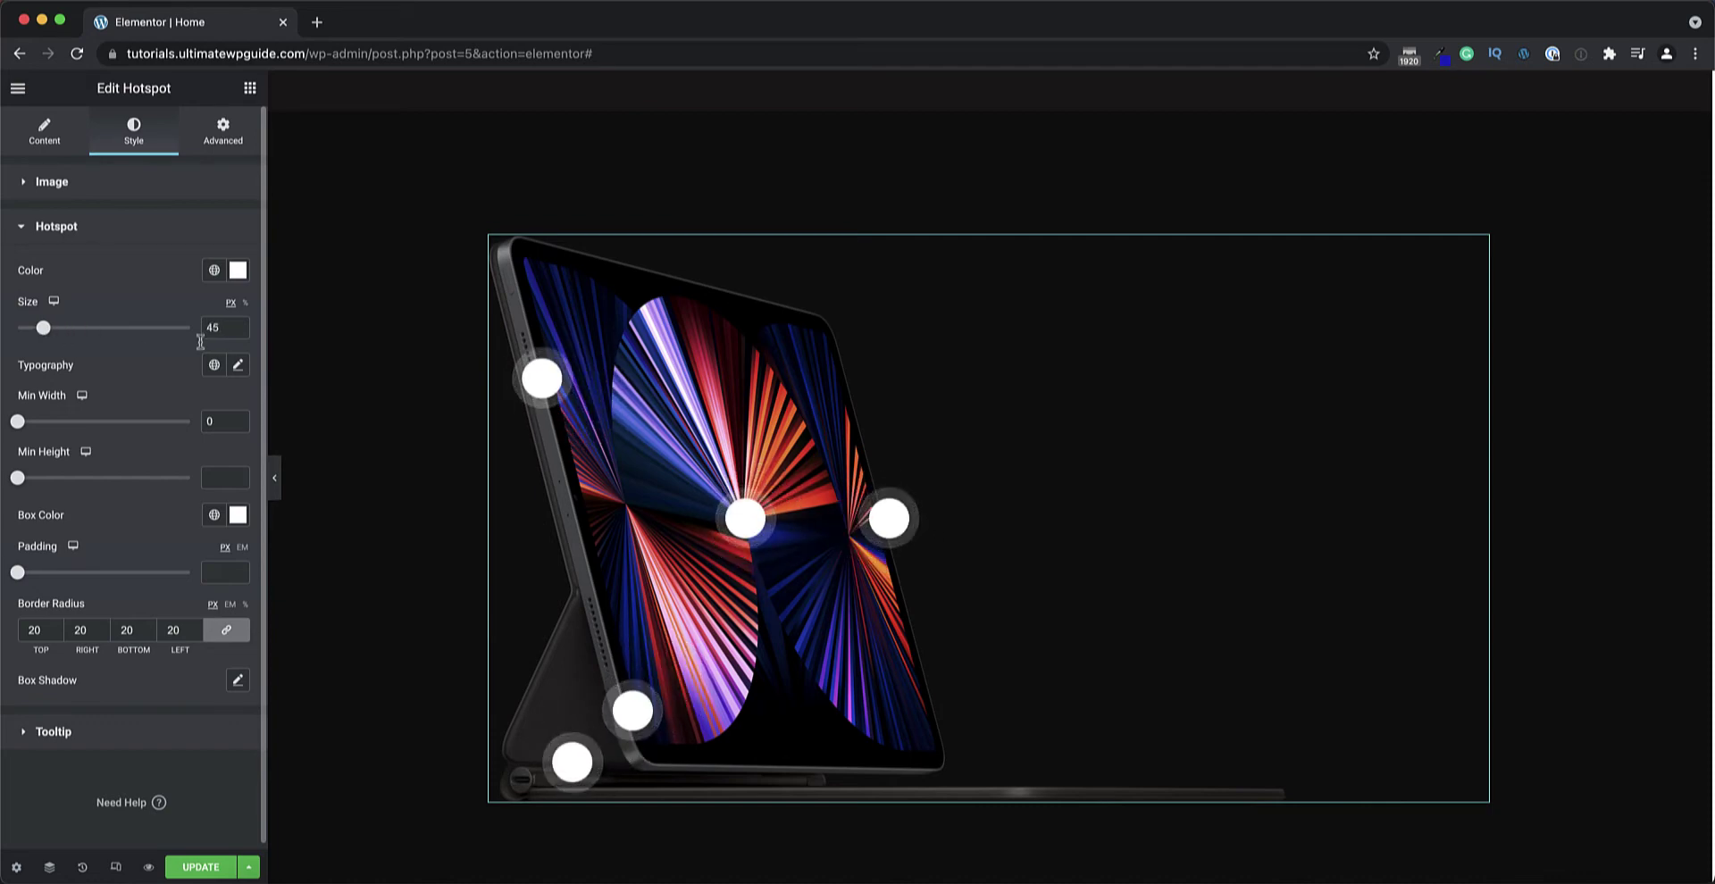
text(20)
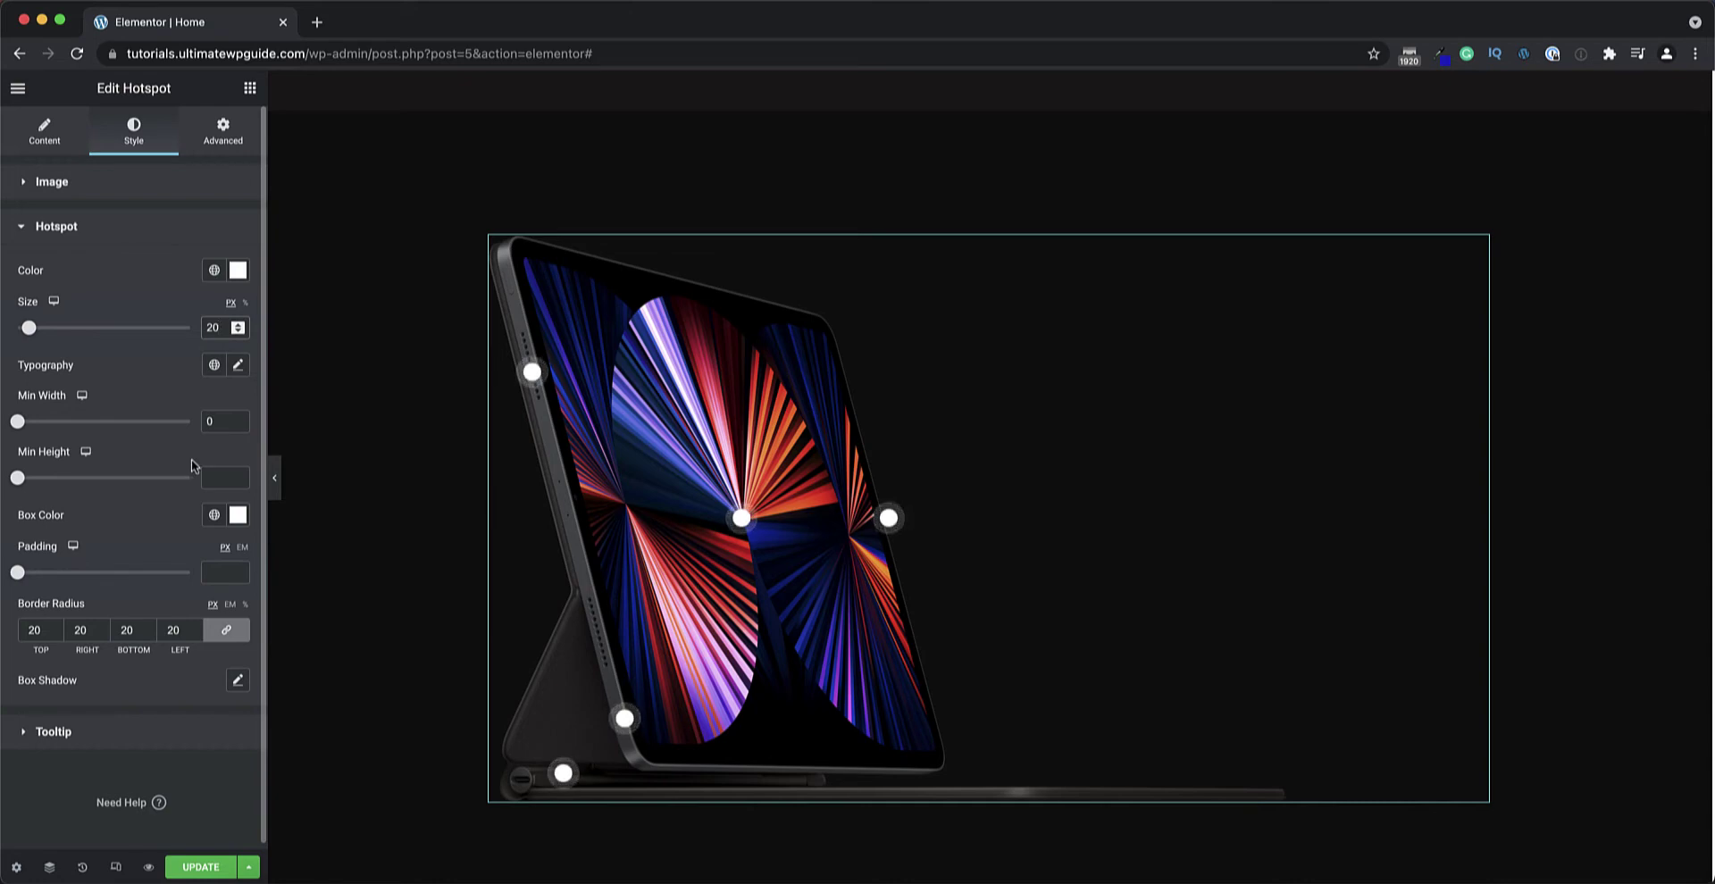
Briefly try a dark-red hotspot box colour, then return to the content settings.
click(239, 517)
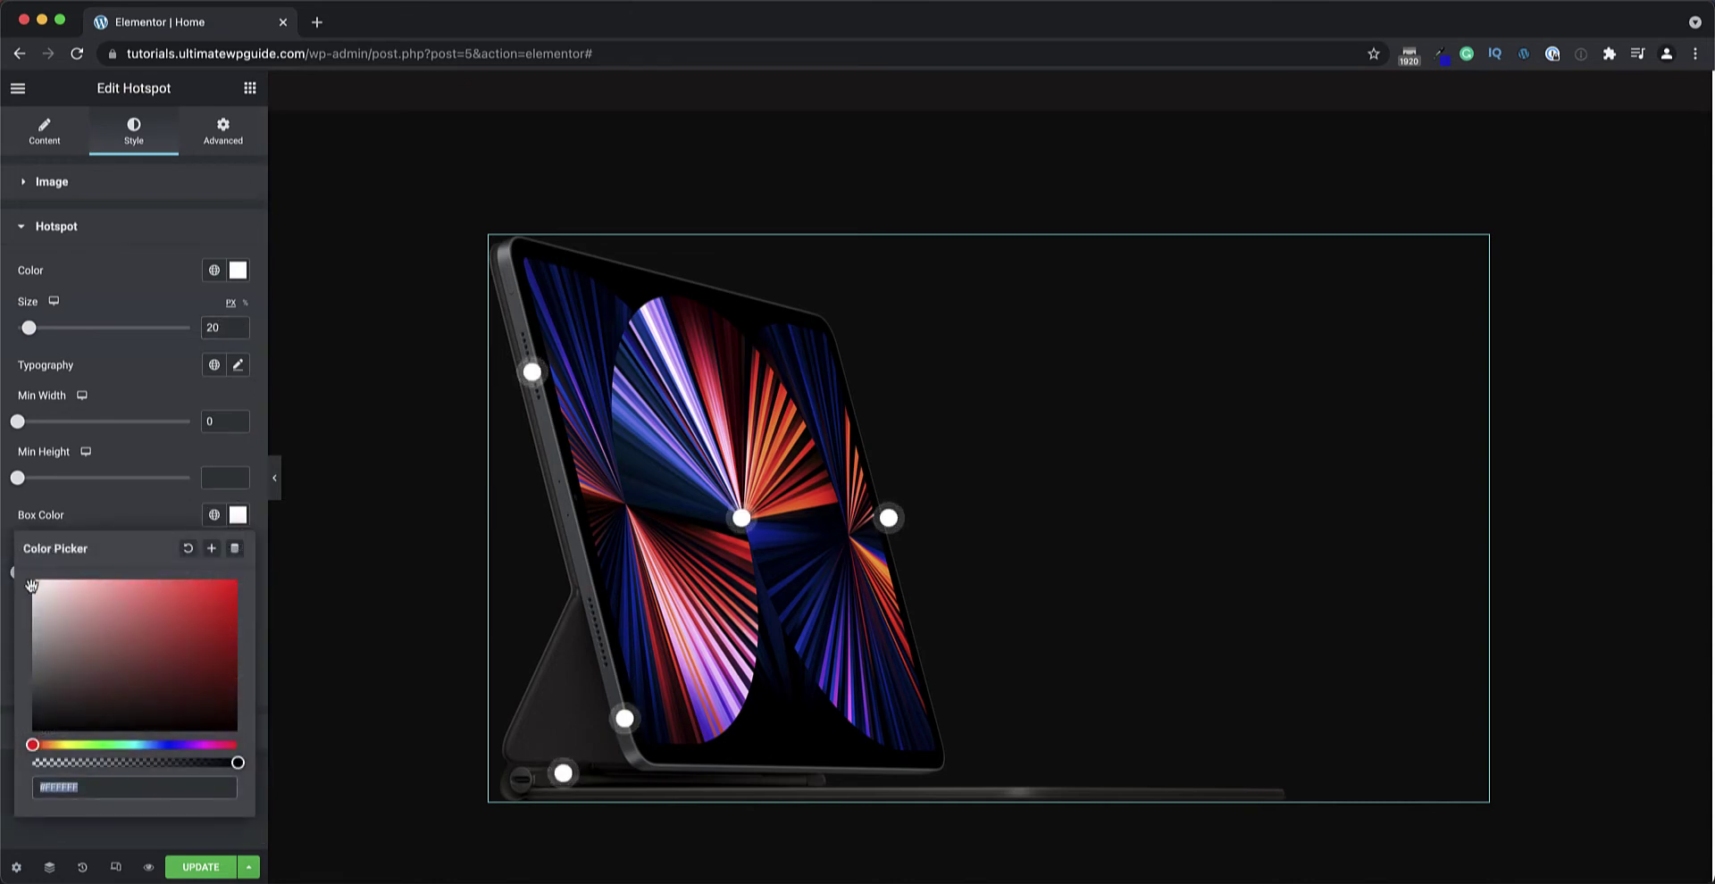
drag(133, 643, 3, 564)
click(125, 505)
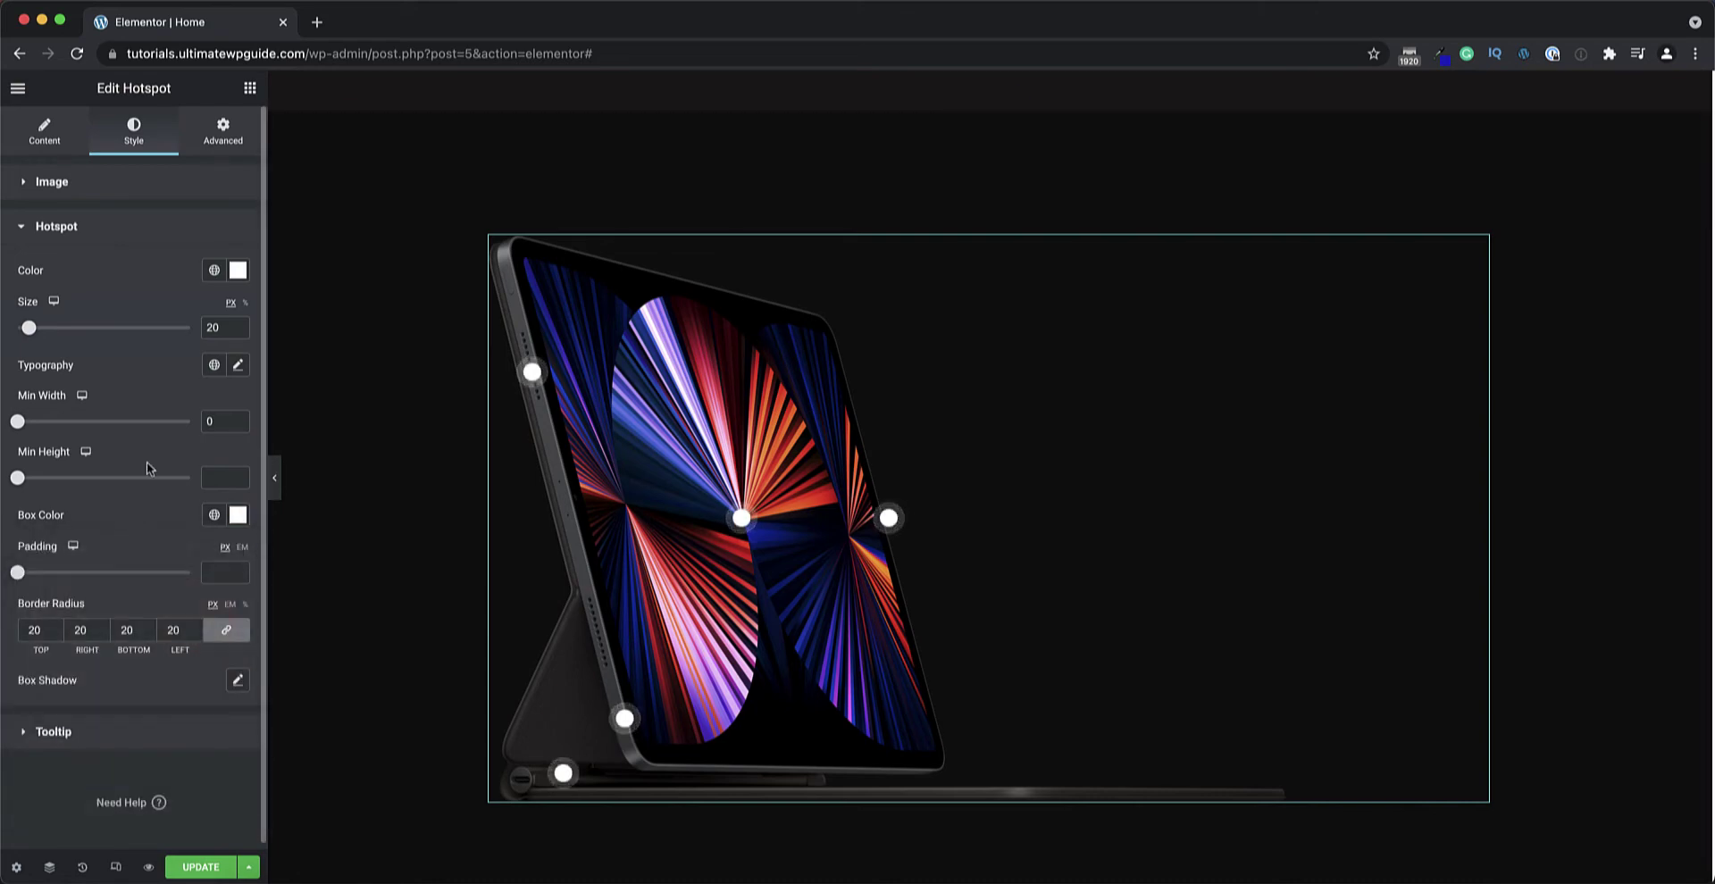
click(43, 136)
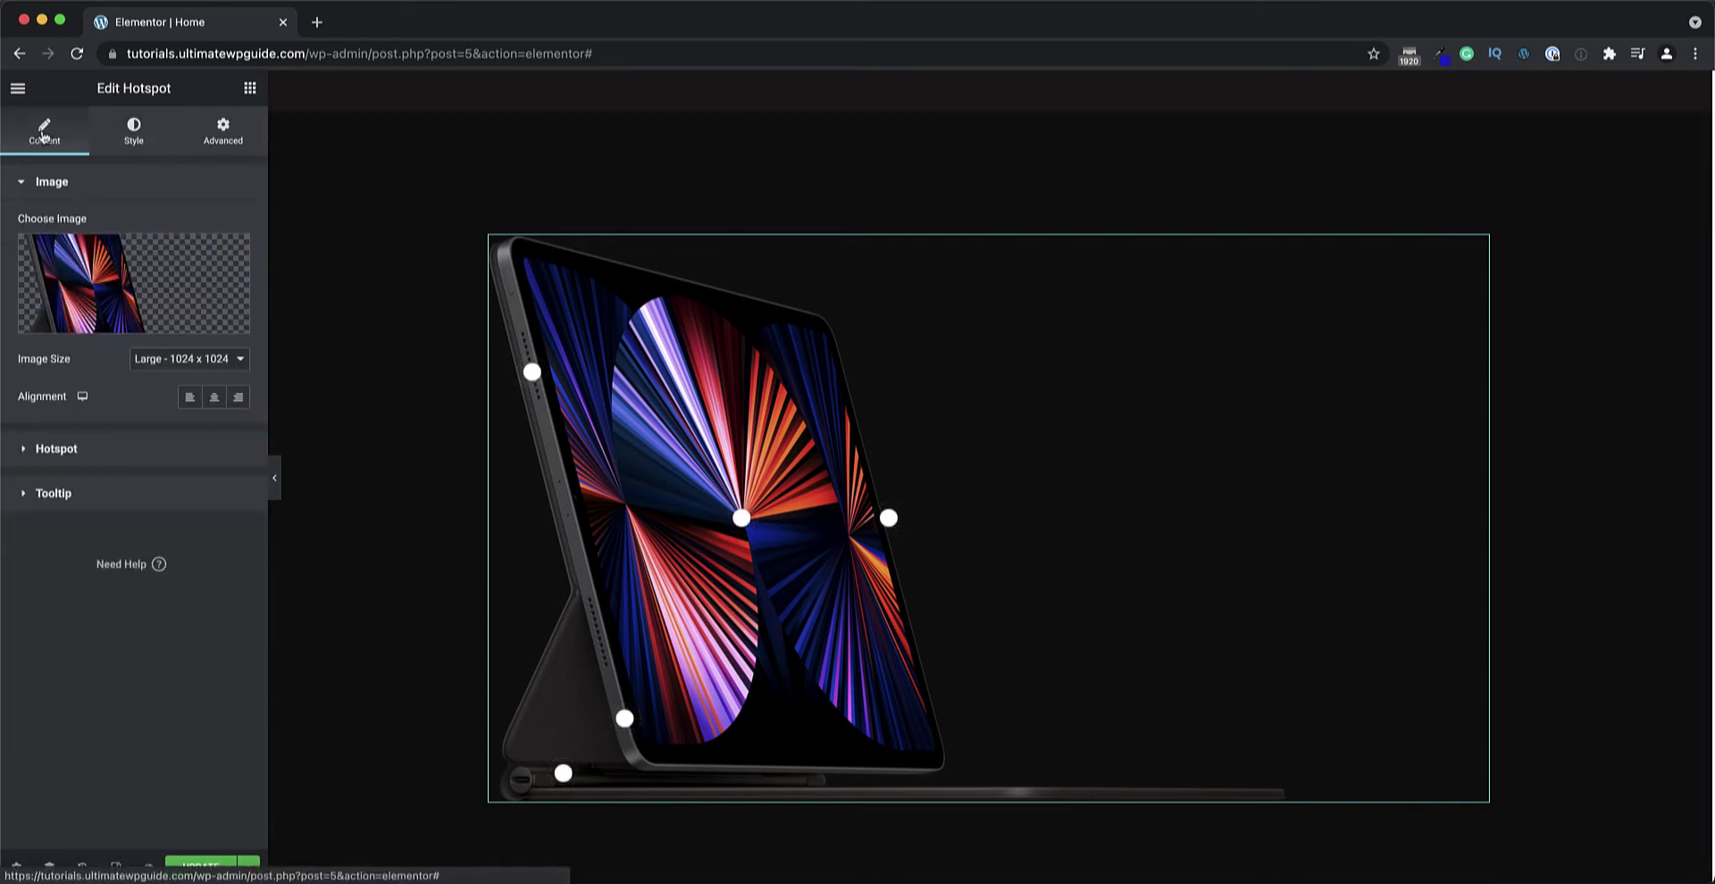
Give hotspot Item #1 the Angry icon from the Icon Library.
click(96, 454)
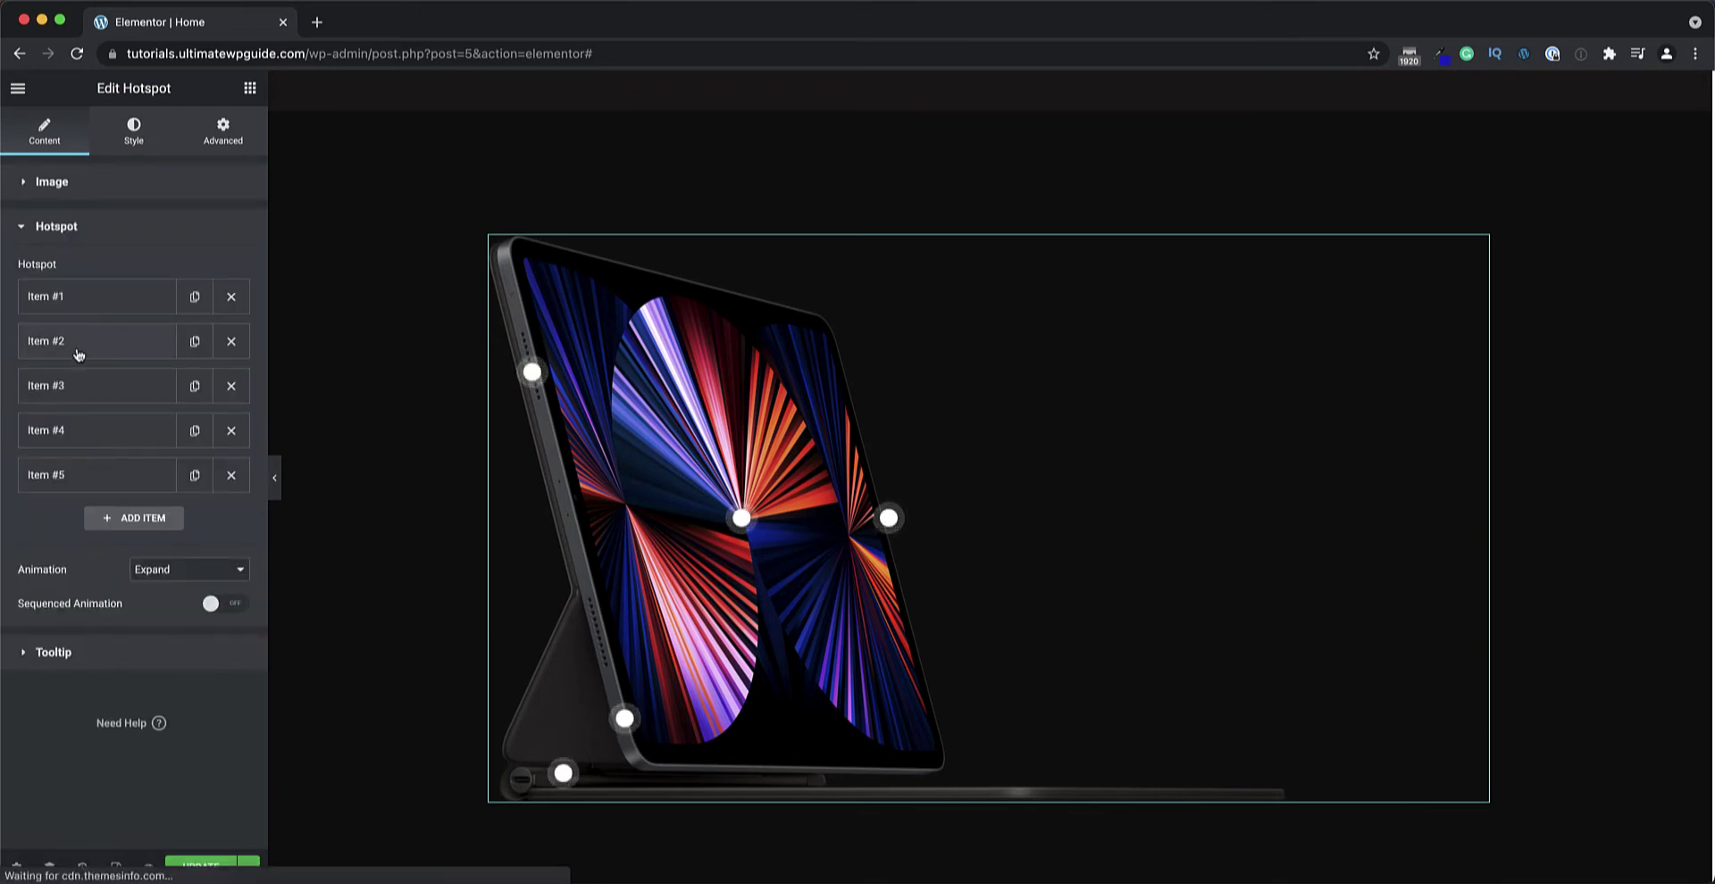
click(86, 296)
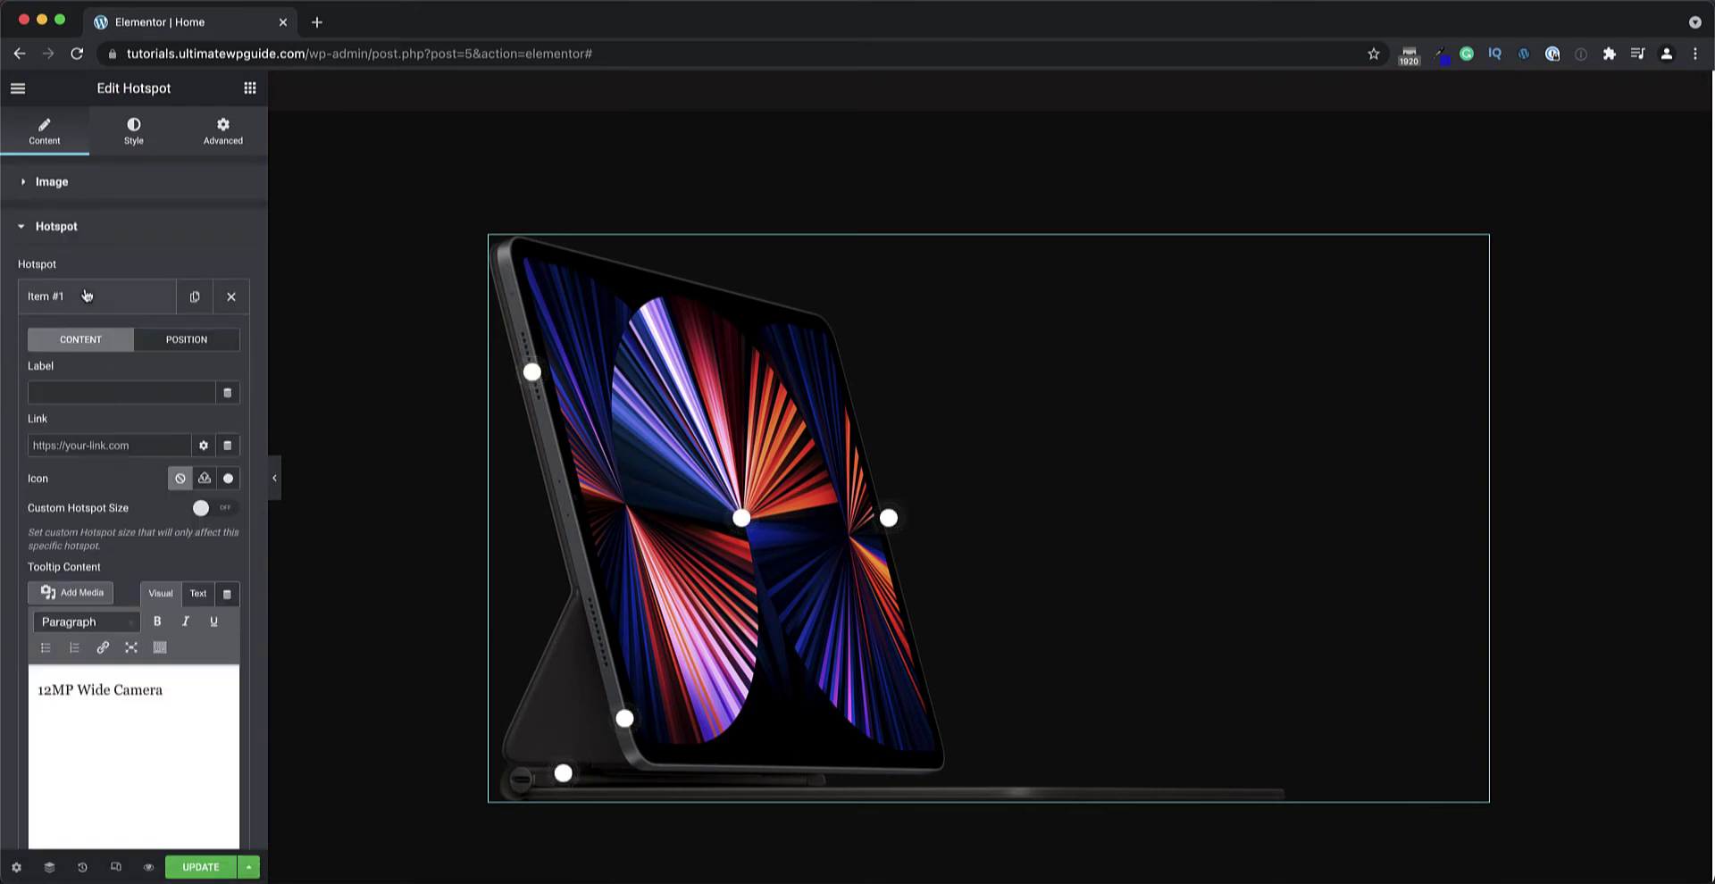
click(228, 479)
click(880, 323)
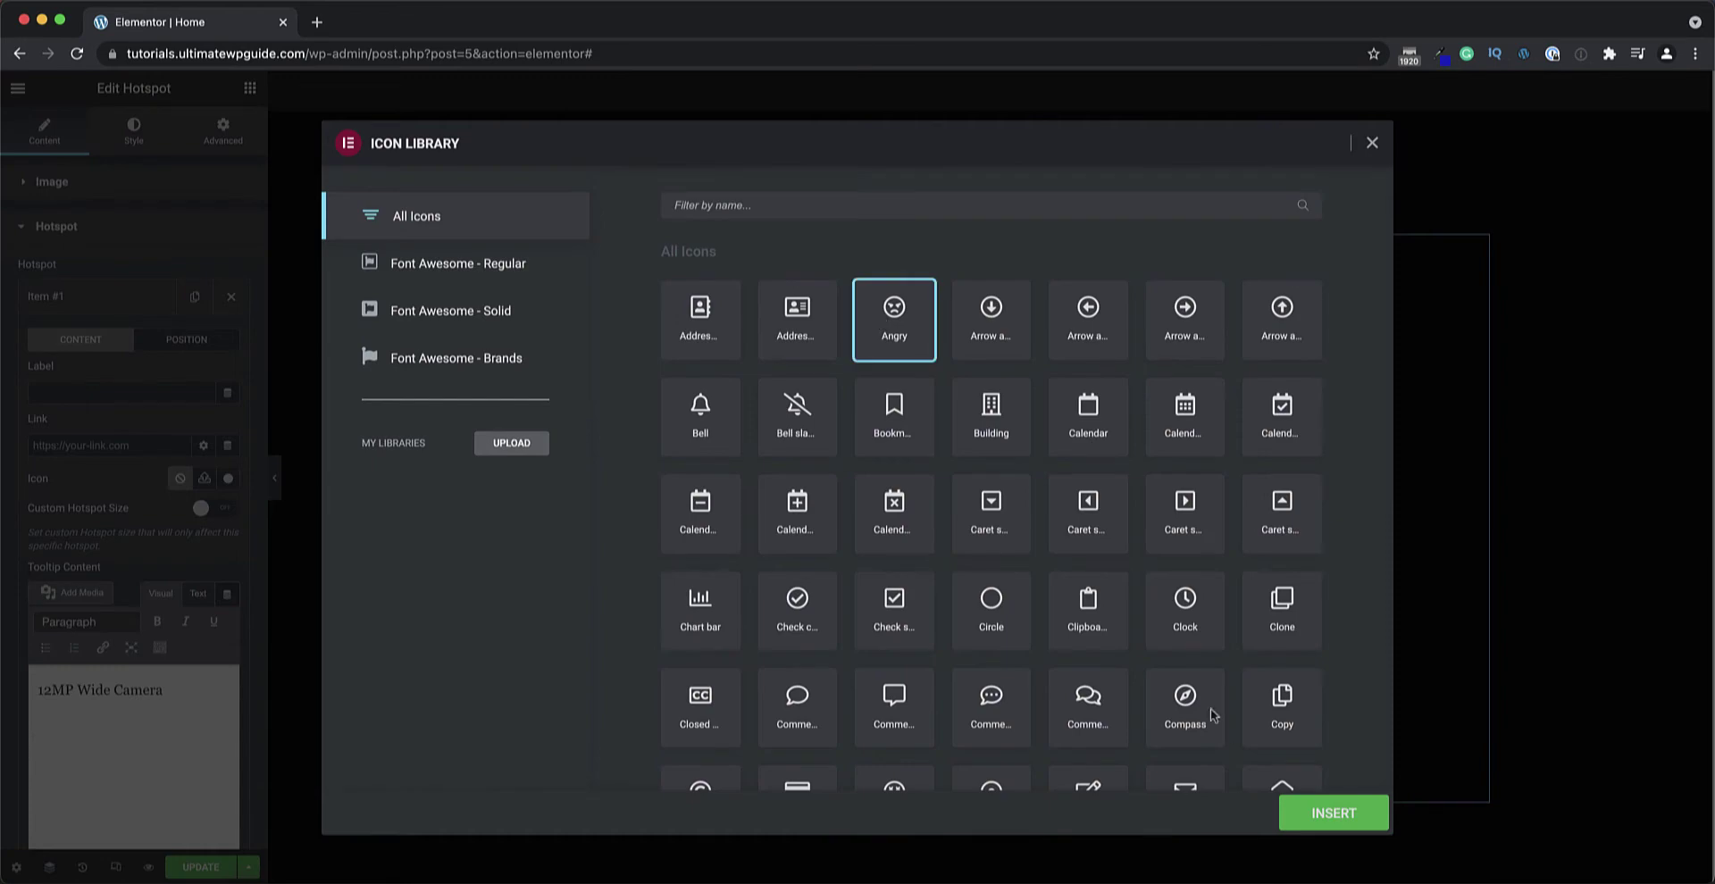
click(1333, 813)
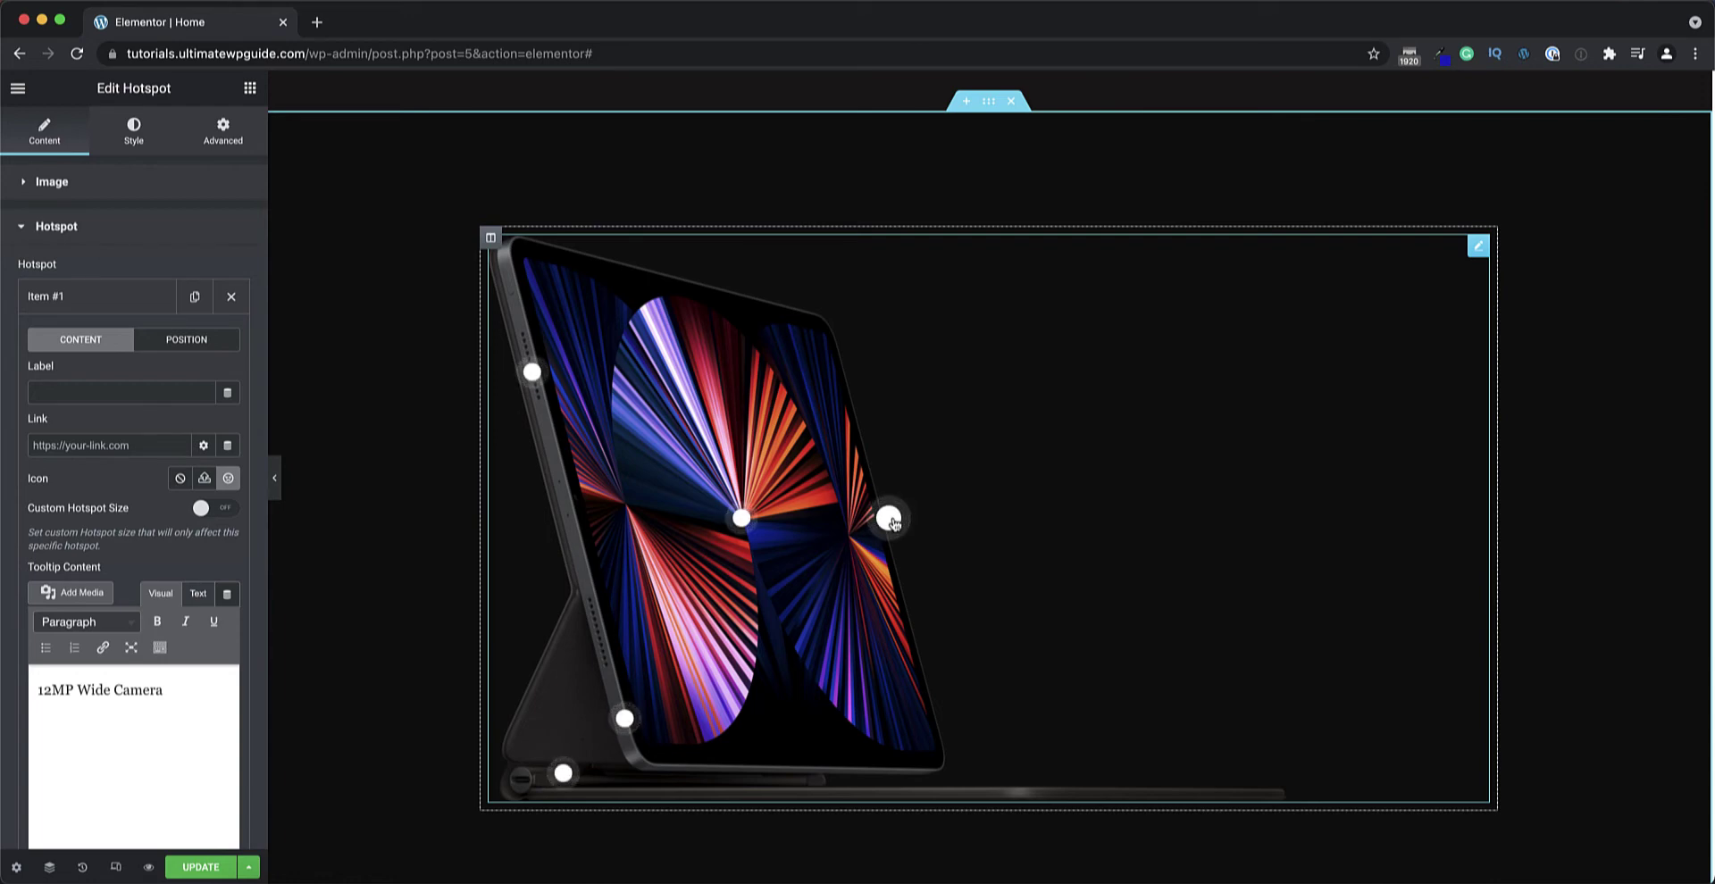
Try bright red hotspot boxes with a 0 border radius.
click(133, 134)
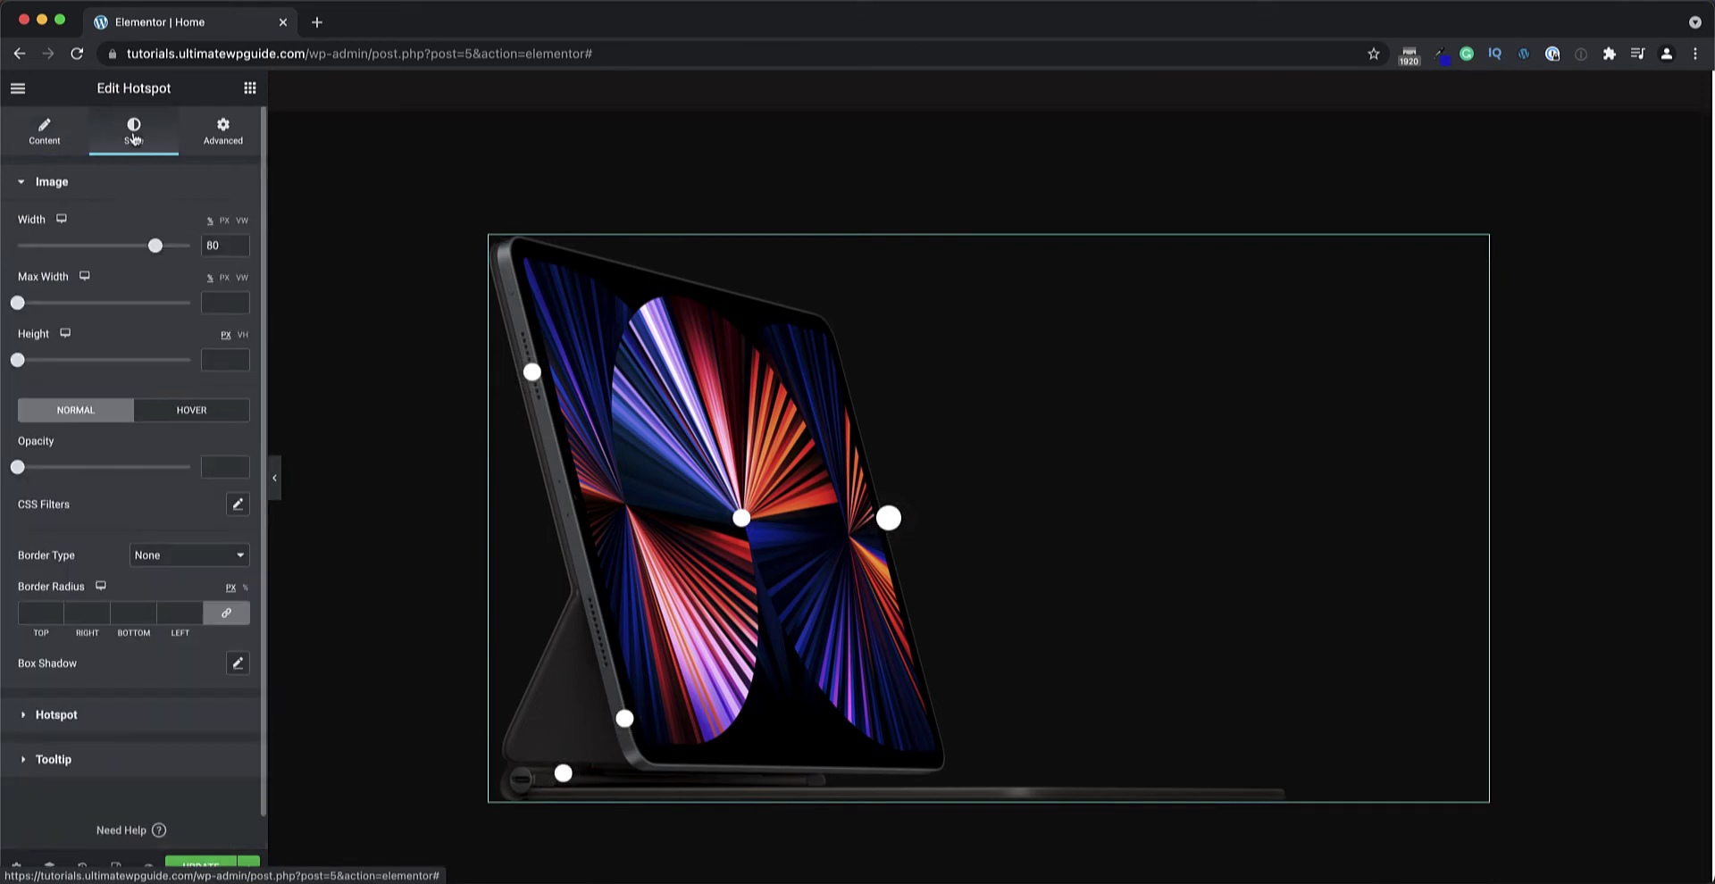
click(70, 183)
click(71, 226)
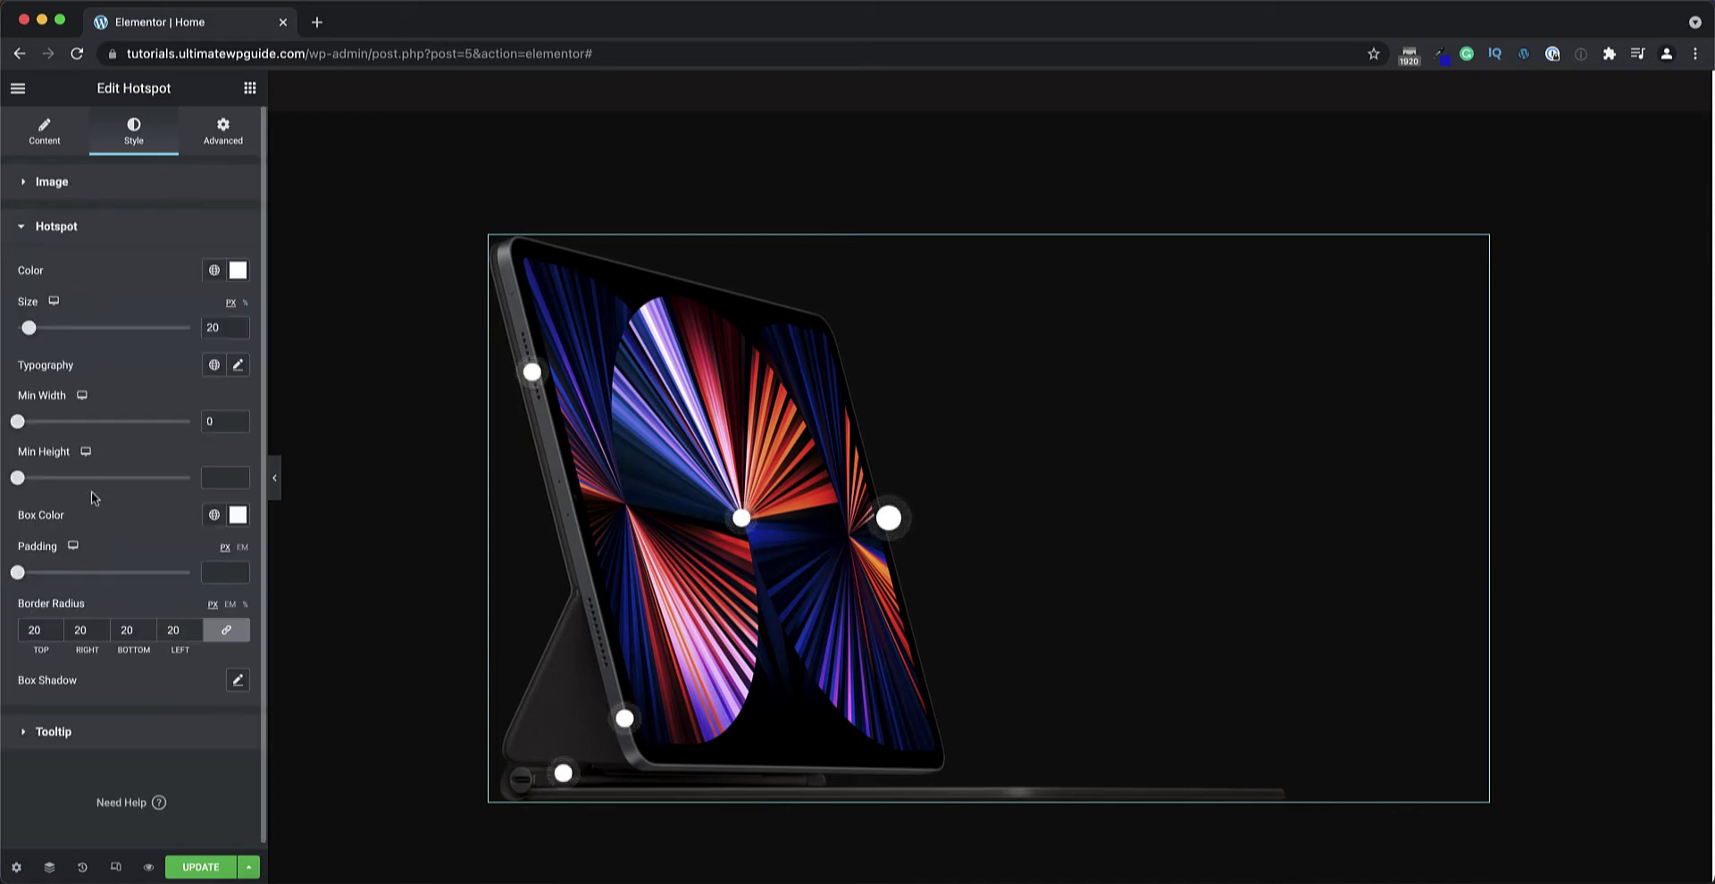
click(238, 515)
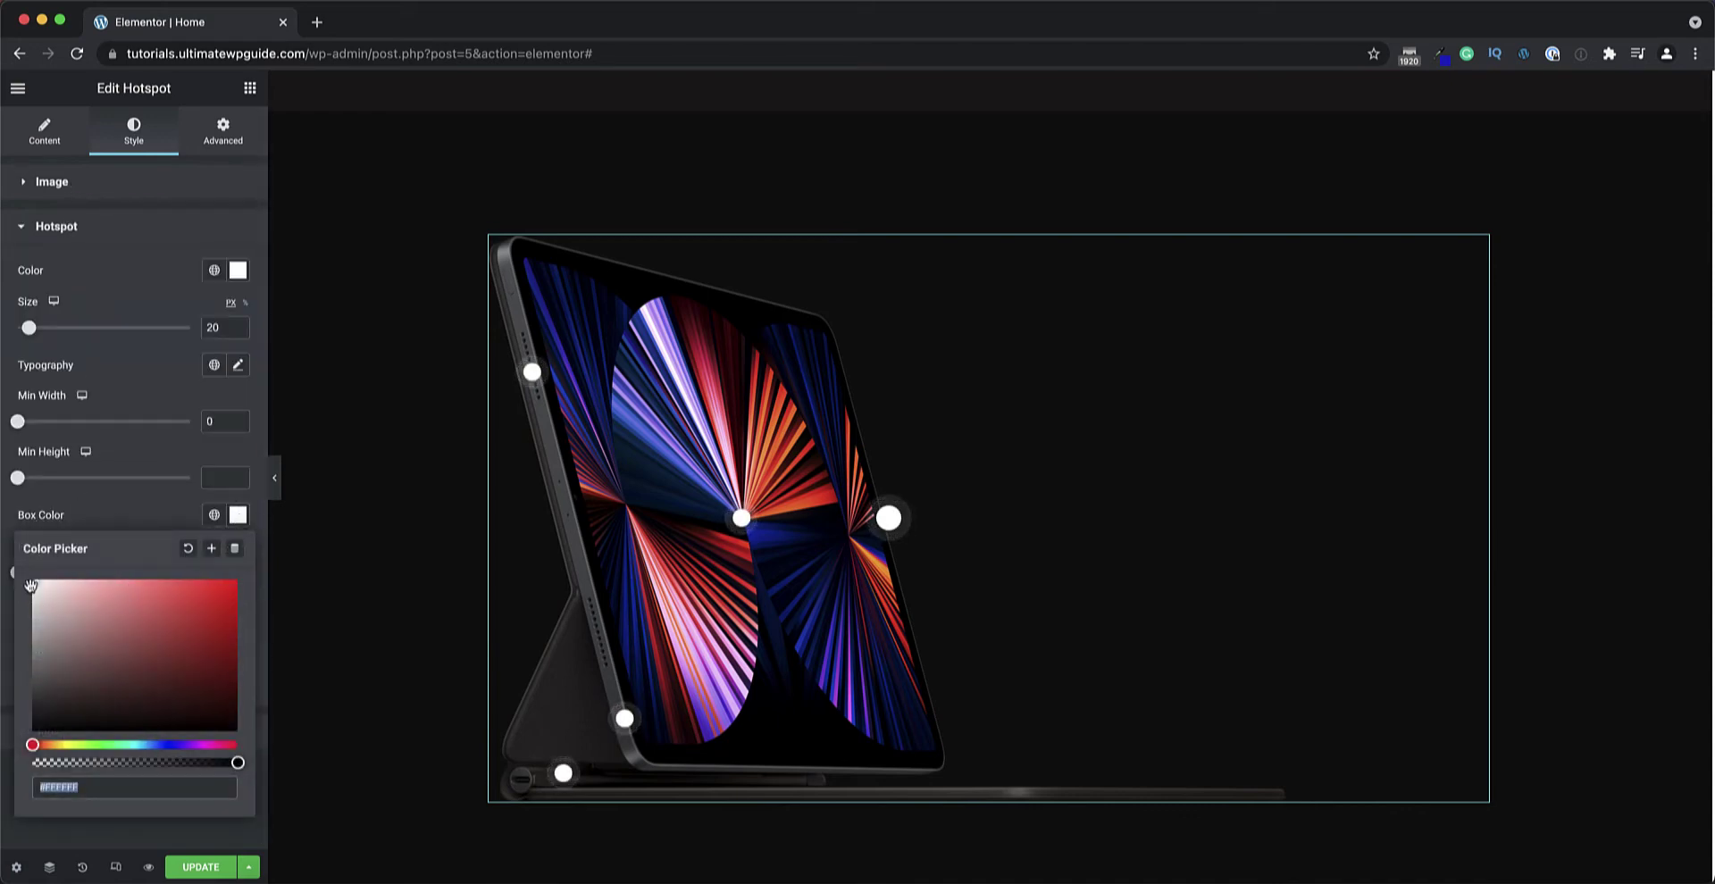
drag(109, 585, 250, 581)
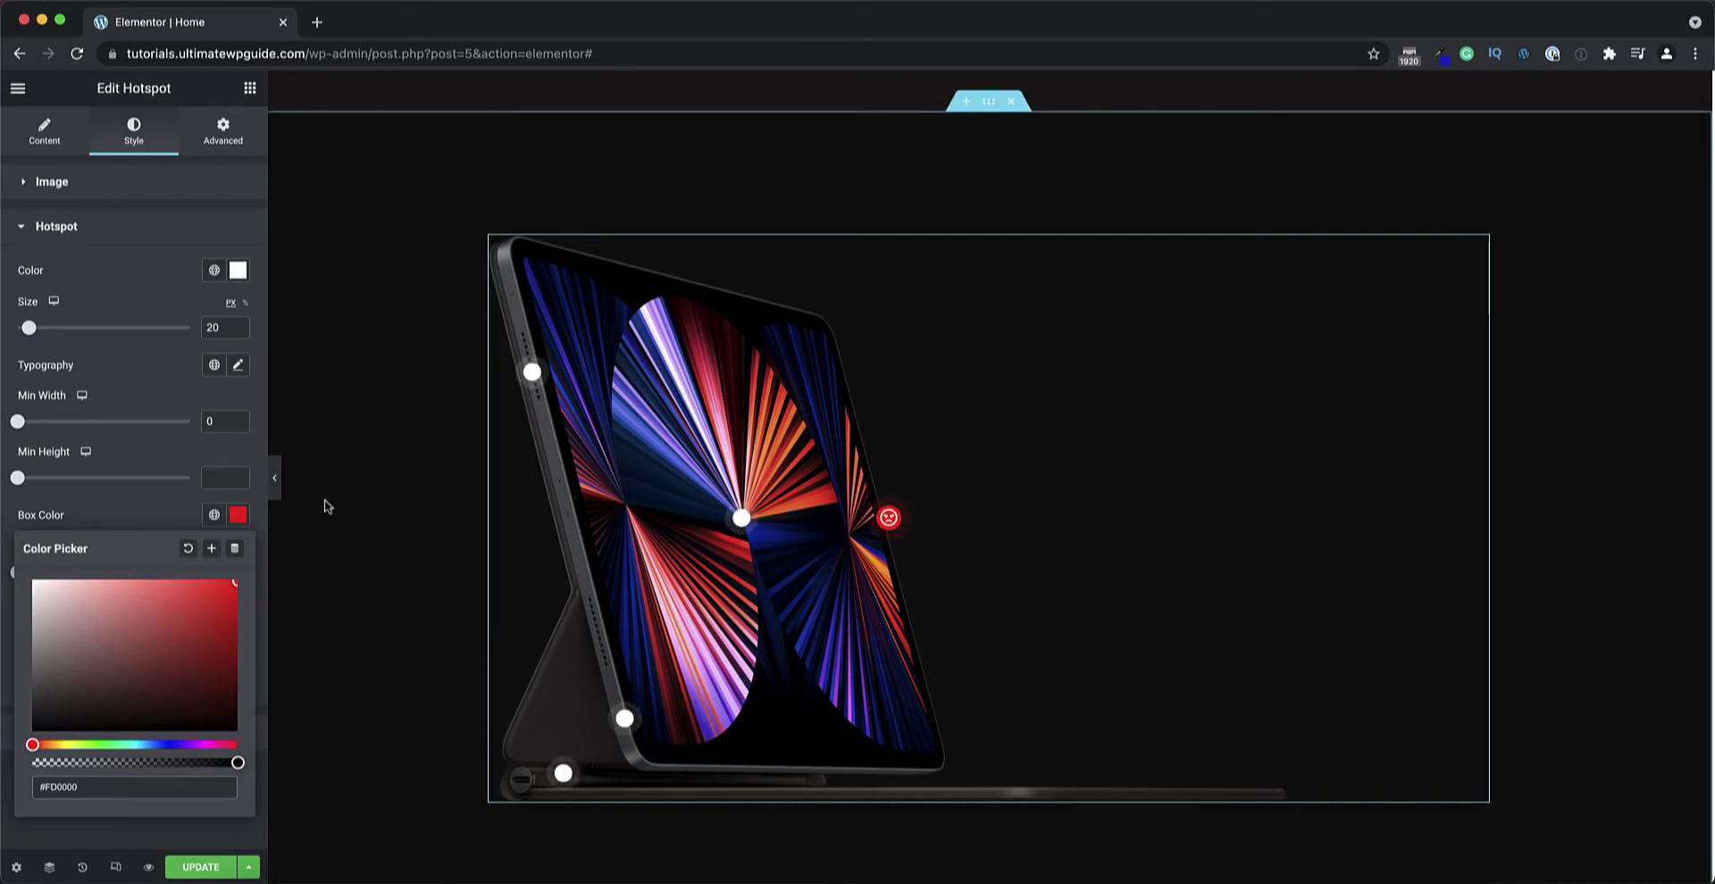
click(130, 502)
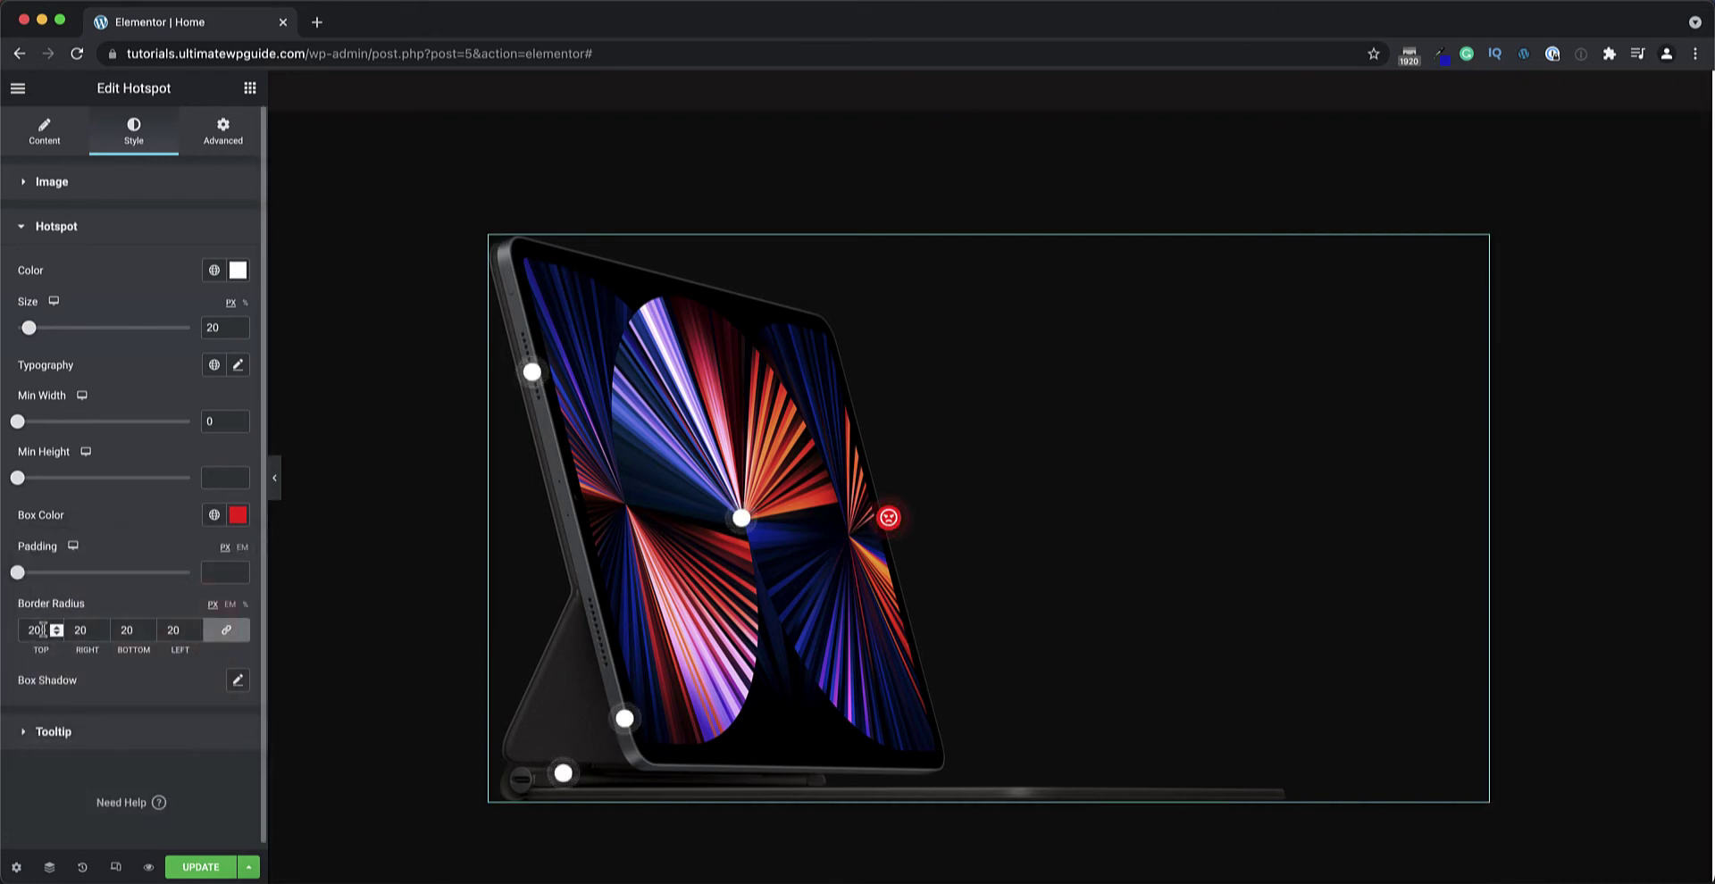
drag(42, 630, 14, 634)
text(0)
Set hotspot box padding to 10, border radius to 20, and box colour back to white.
mouse_move(17, 572)
mouse_down()
mouse_move(55, 576)
mouse_move(26, 578)
mouse_up()
drag(228, 574, 182, 580)
text(10)
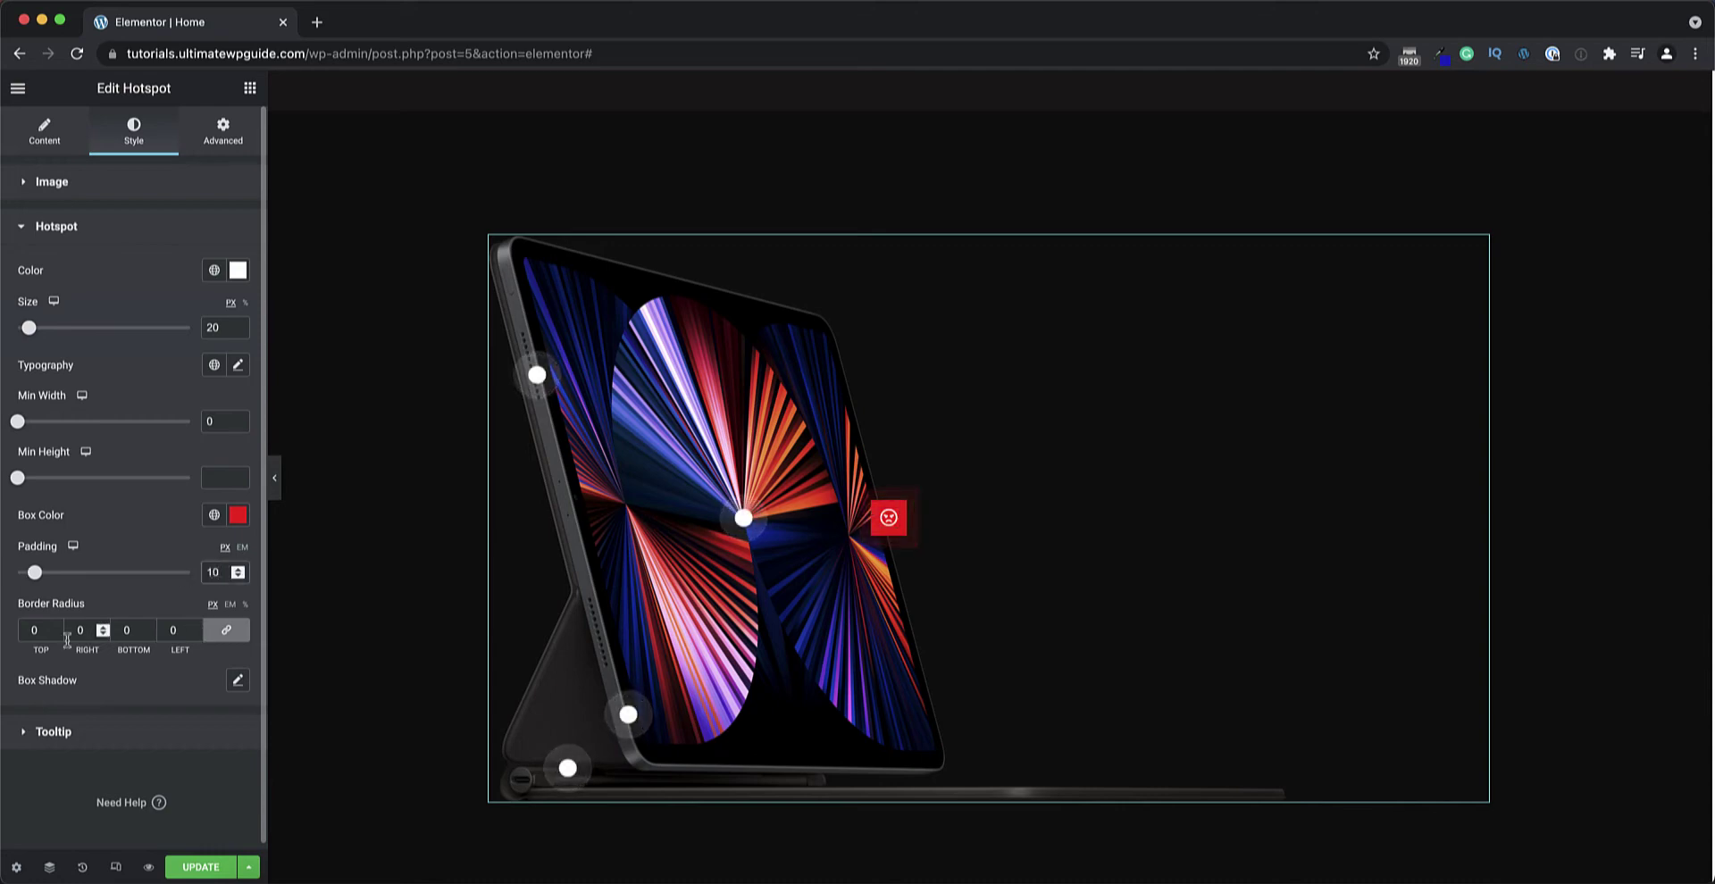
drag(49, 631, 10, 634)
text(20)
click(238, 514)
drag(230, 586, 32, 581)
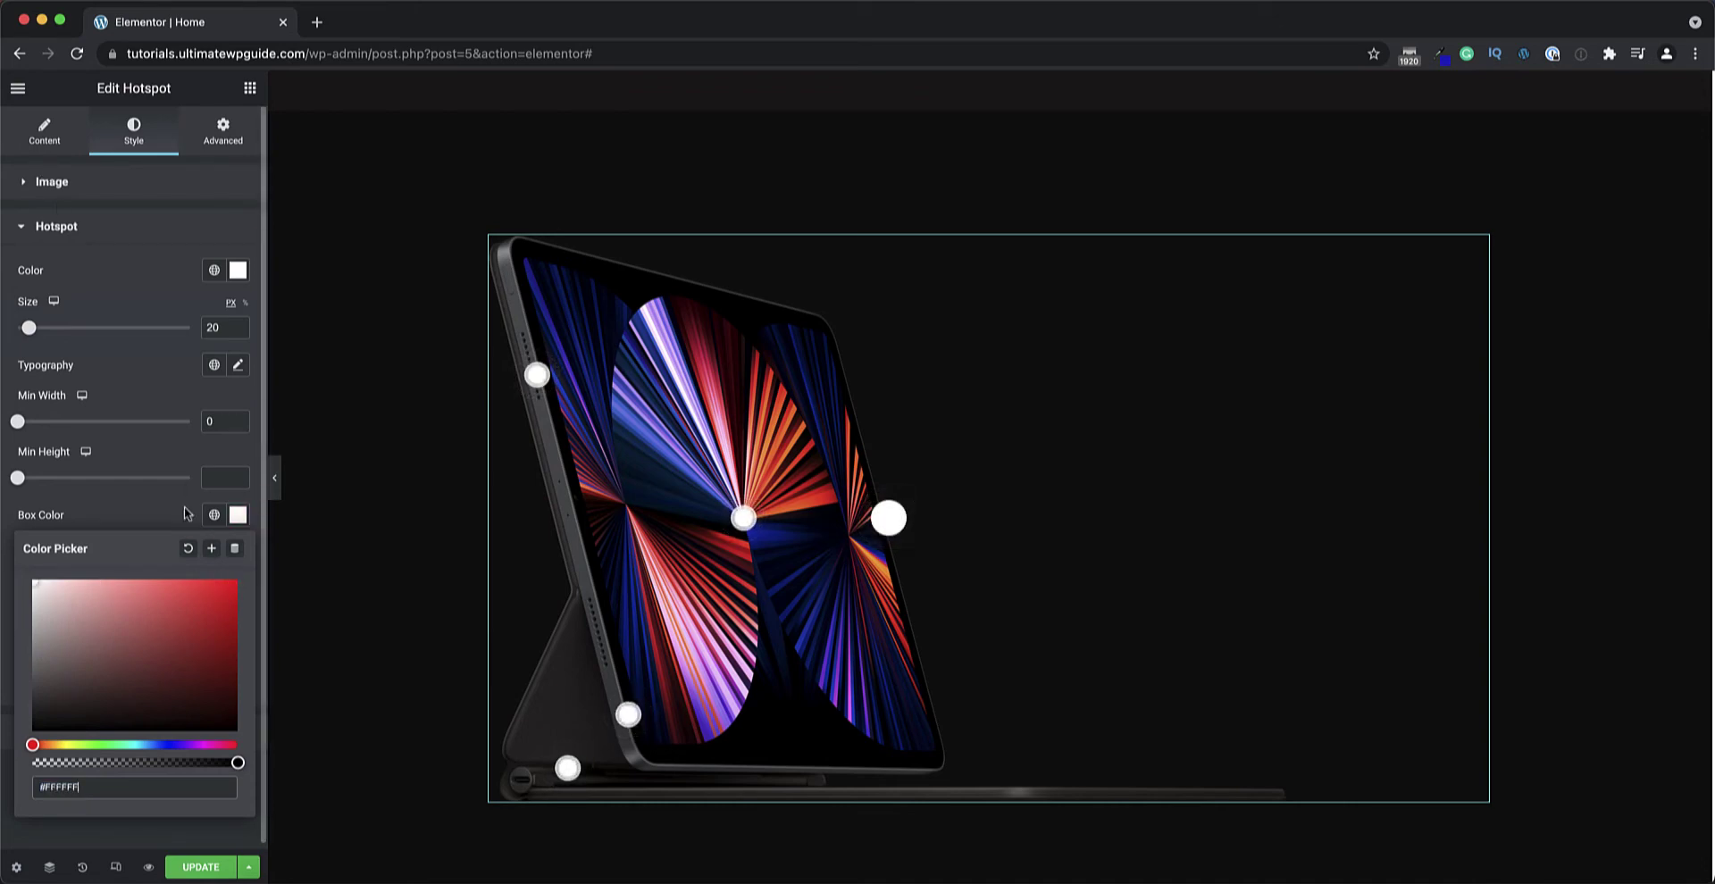
Set hotspot Item #1's icon to None so its marker is a plain white dot.
click(45, 134)
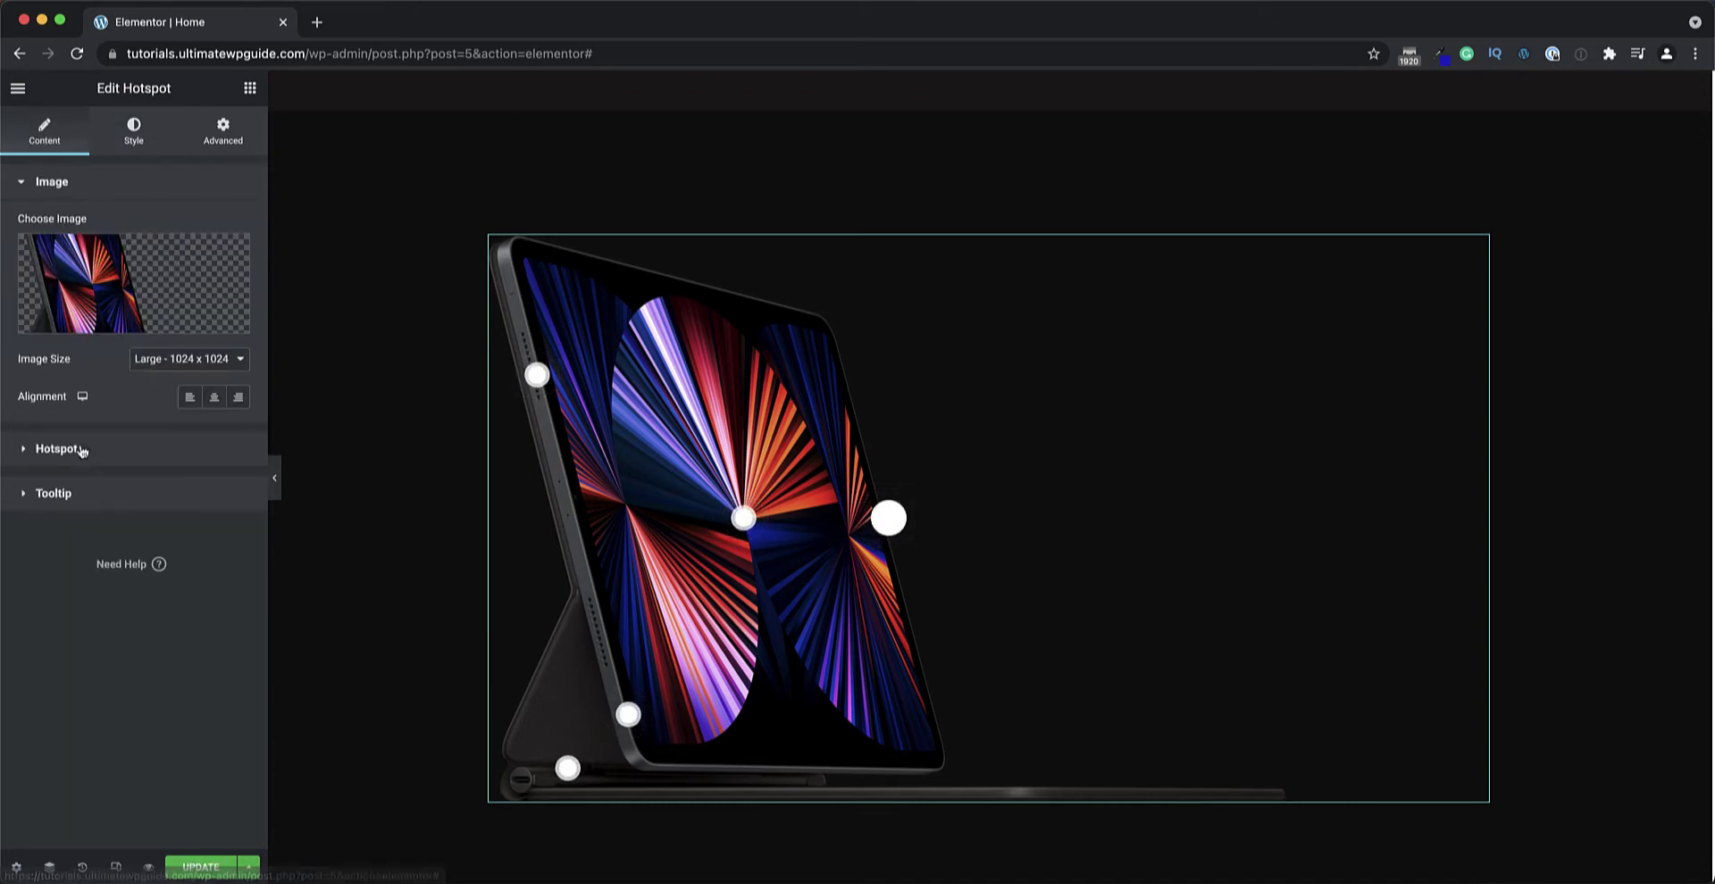
click(81, 449)
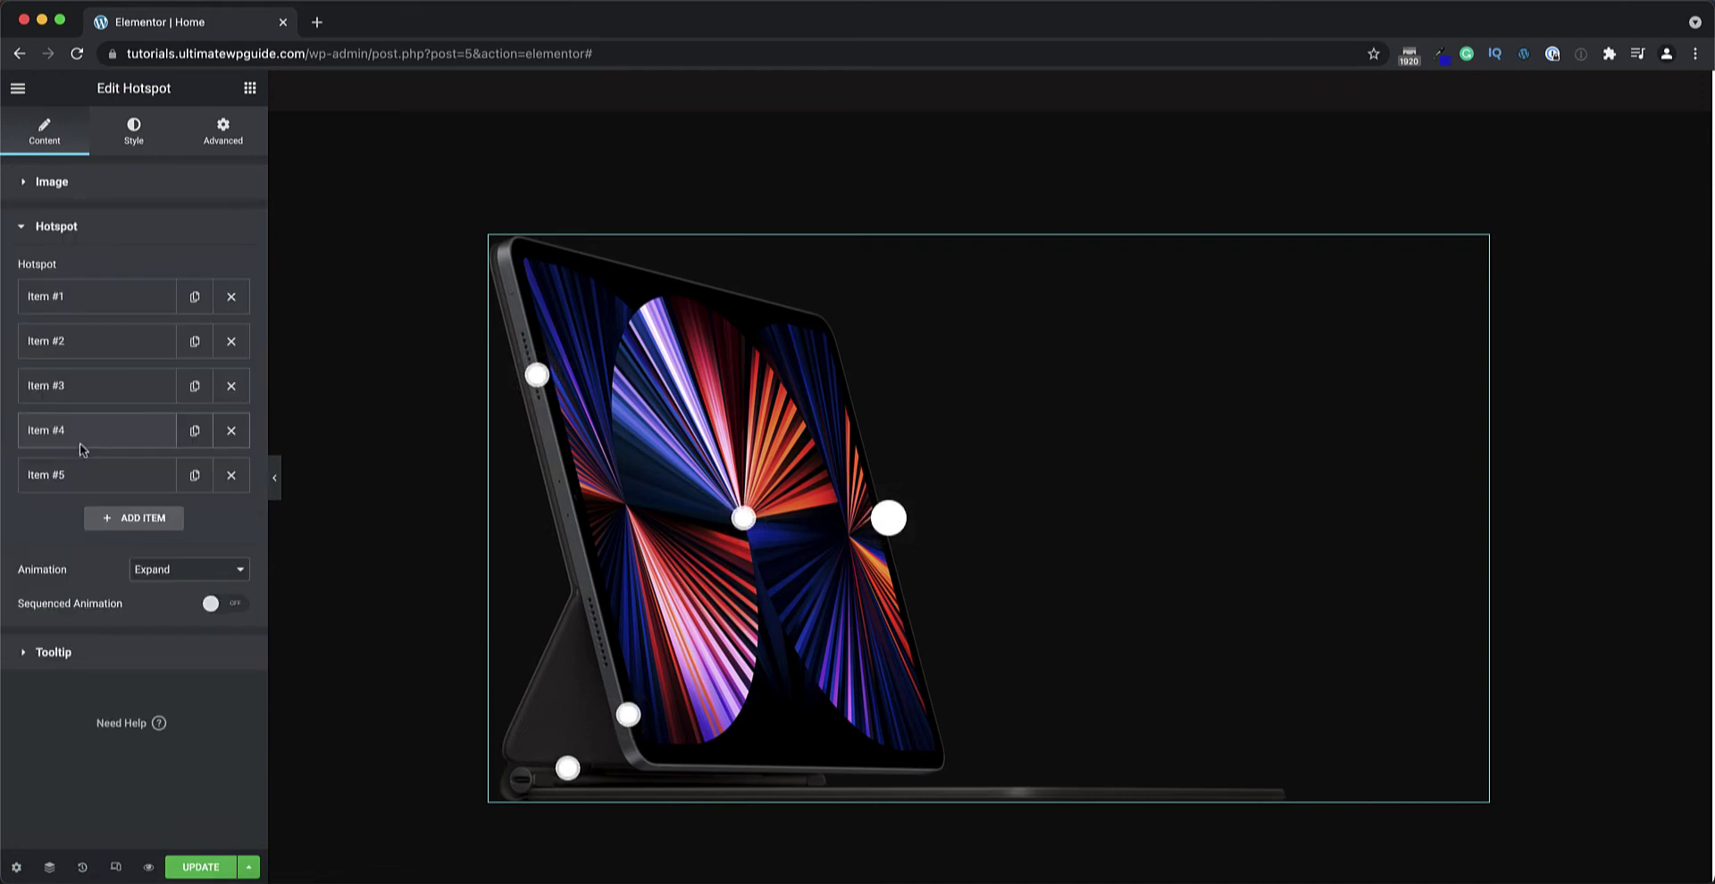
click(73, 299)
click(179, 479)
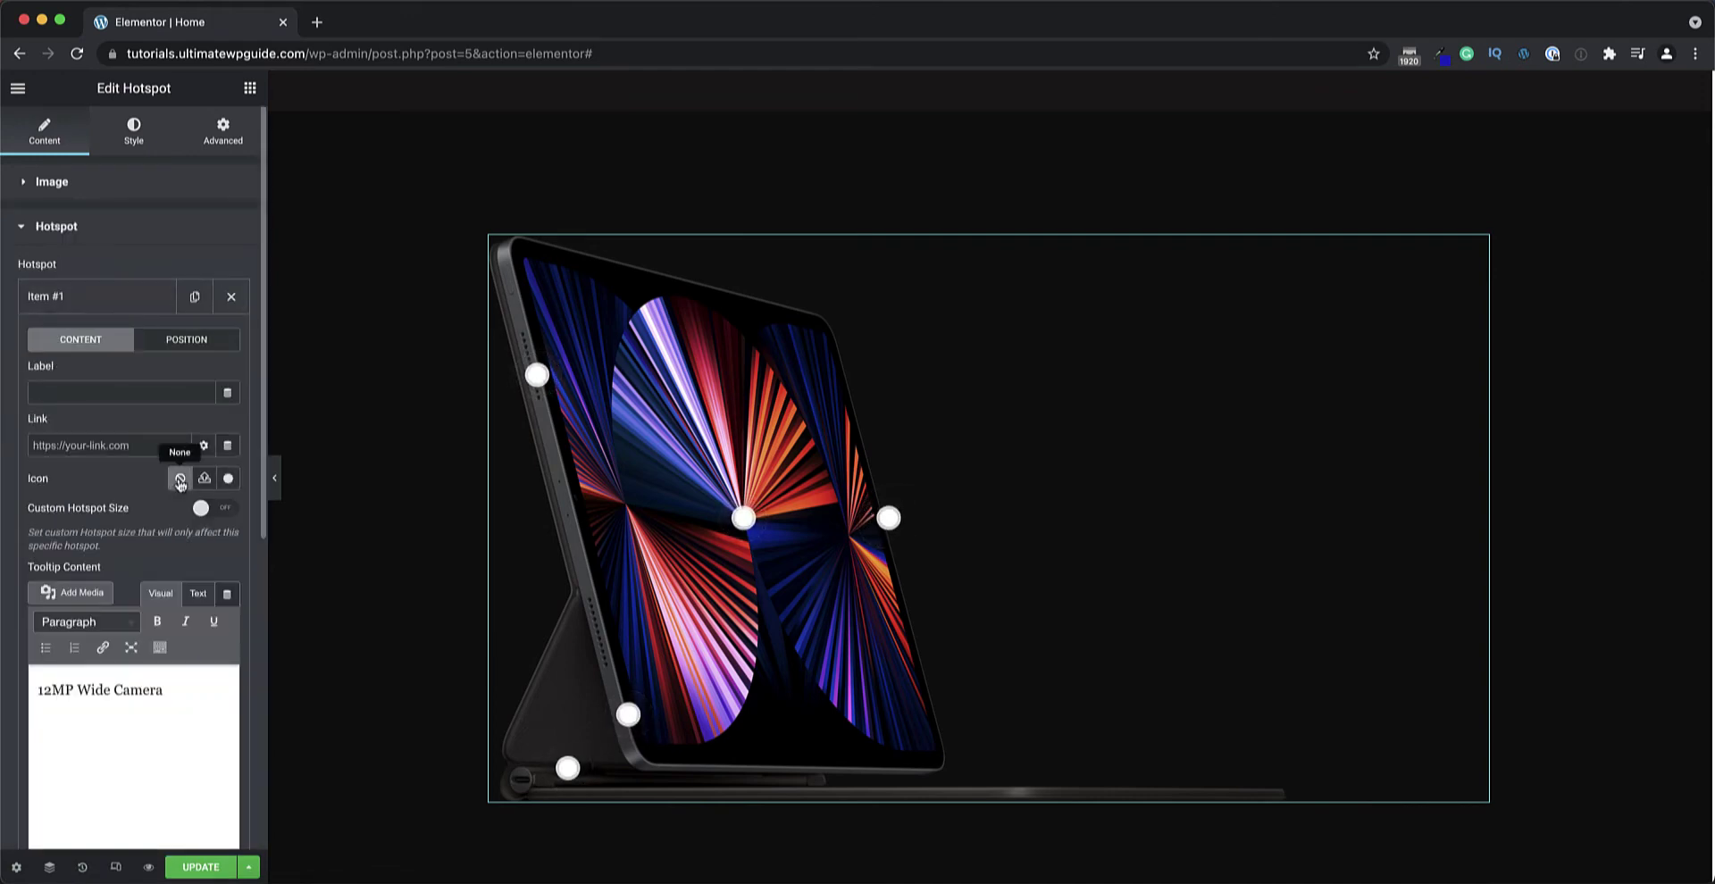
click(90, 229)
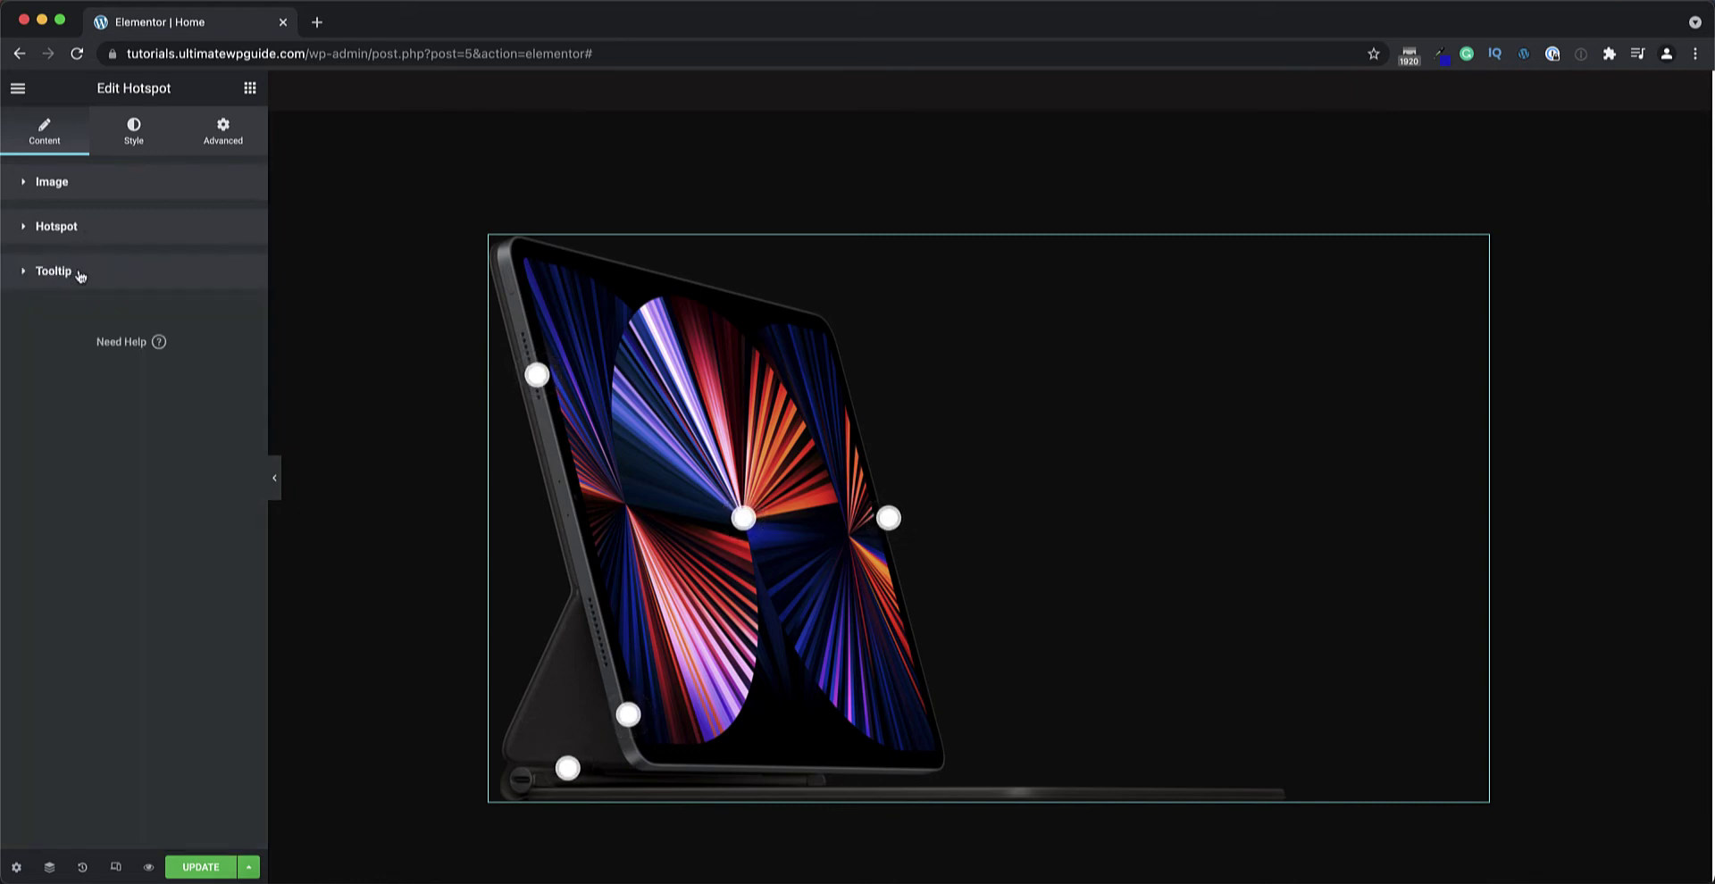
Preview the hotspot tooltips, try Left position, then set tooltip position back to Bottom.
click(73, 272)
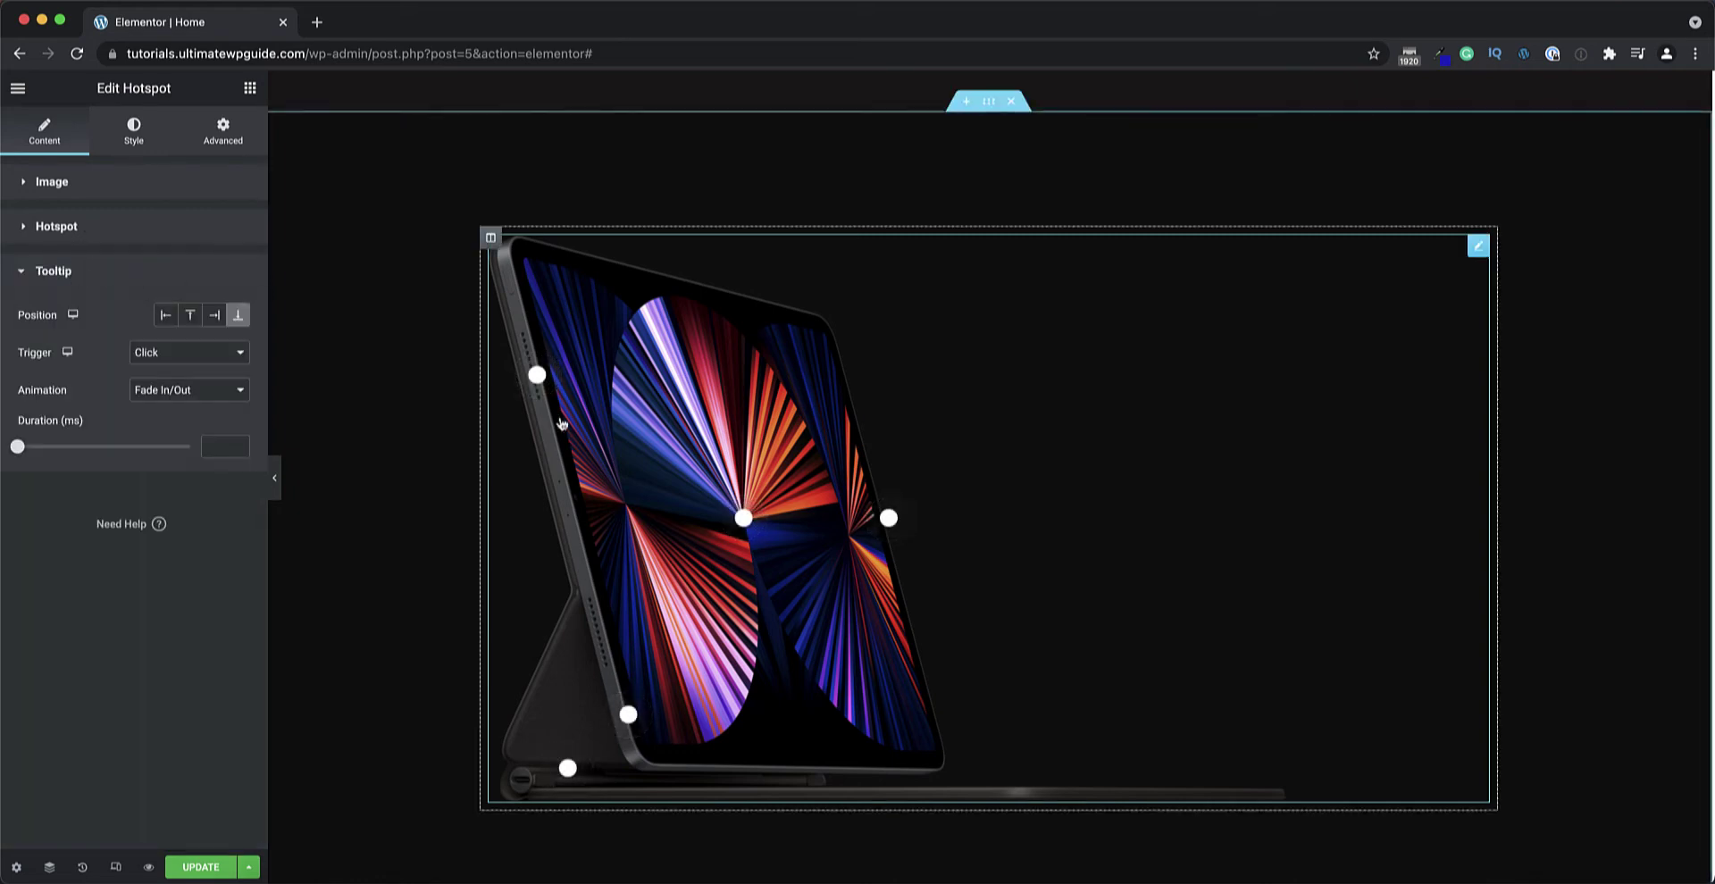
click(536, 376)
click(748, 538)
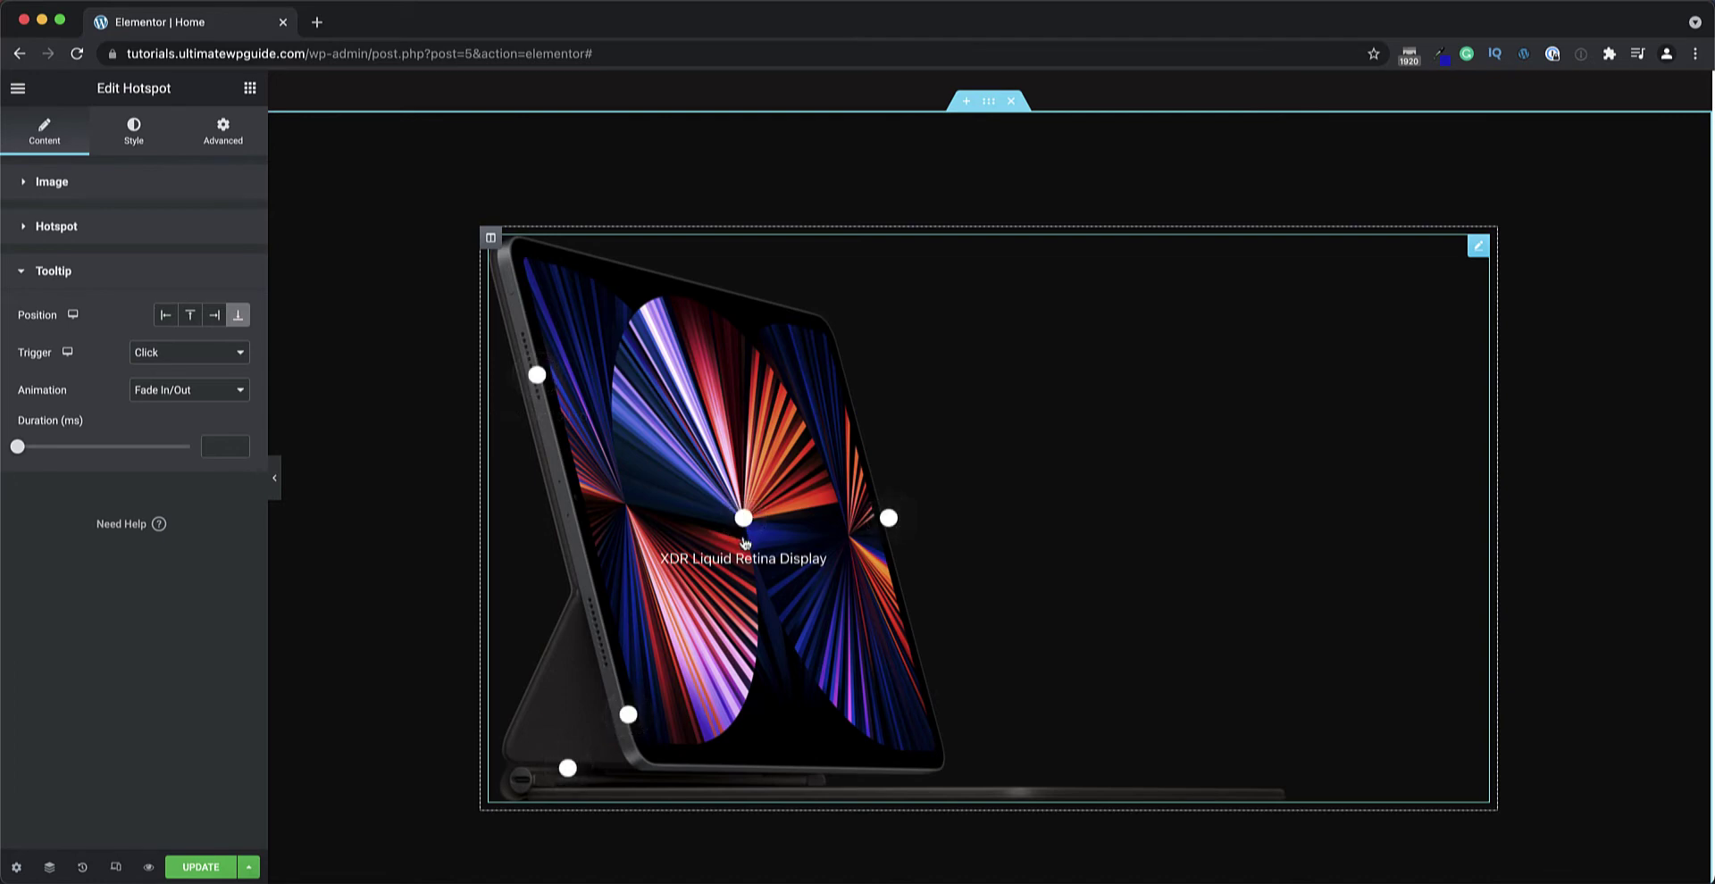
click(887, 518)
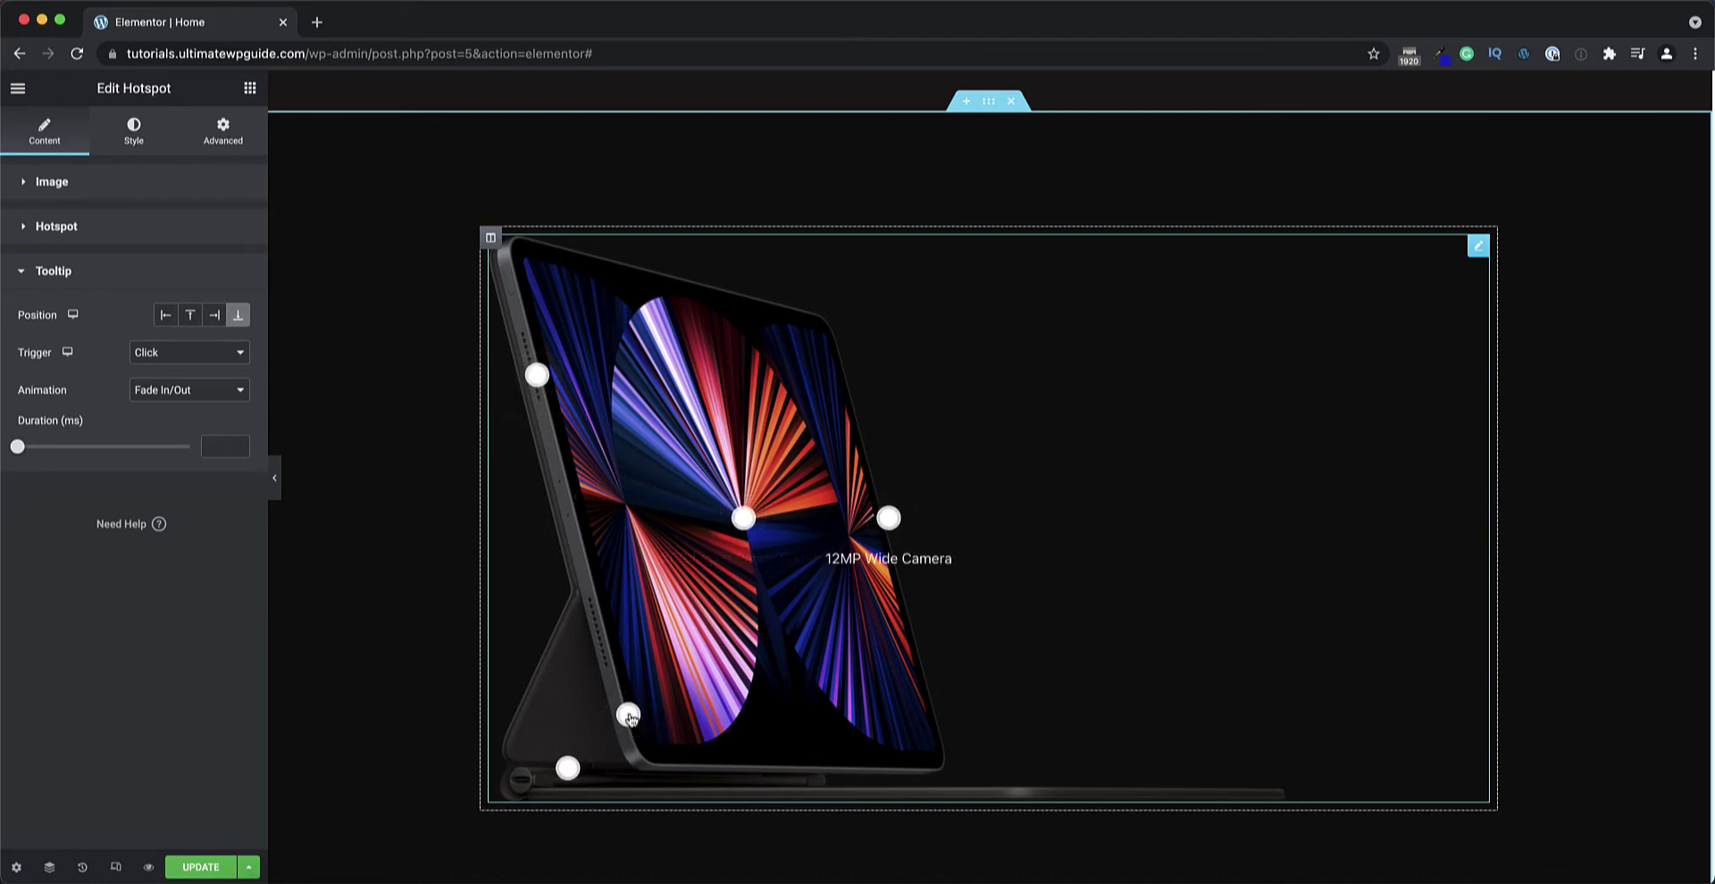
click(568, 768)
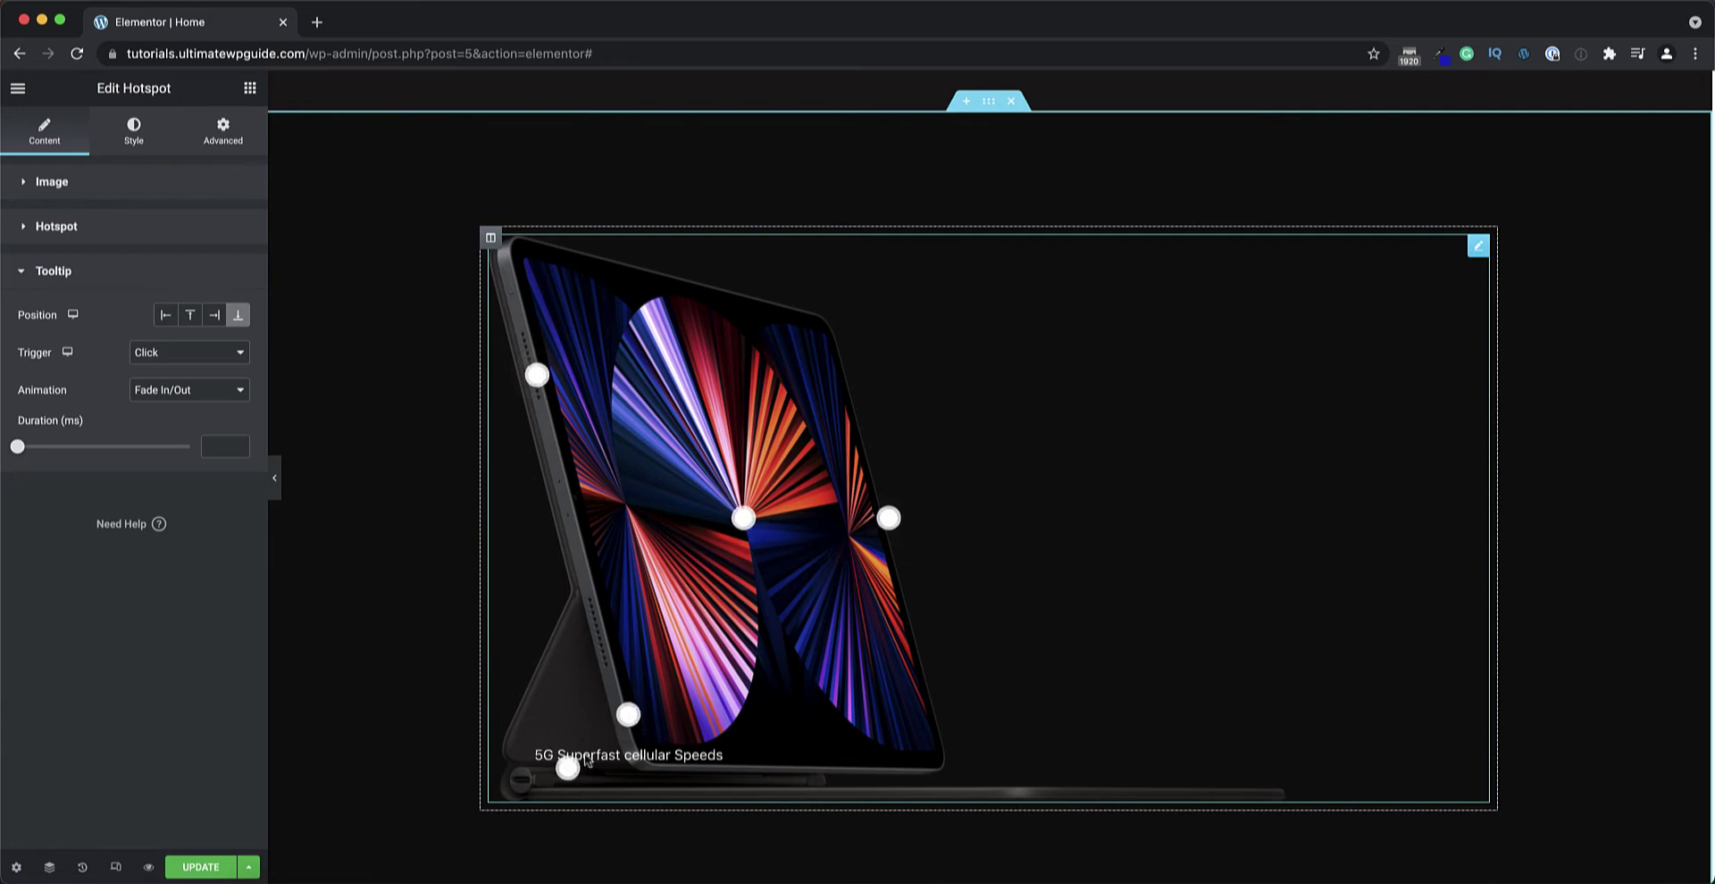
click(743, 519)
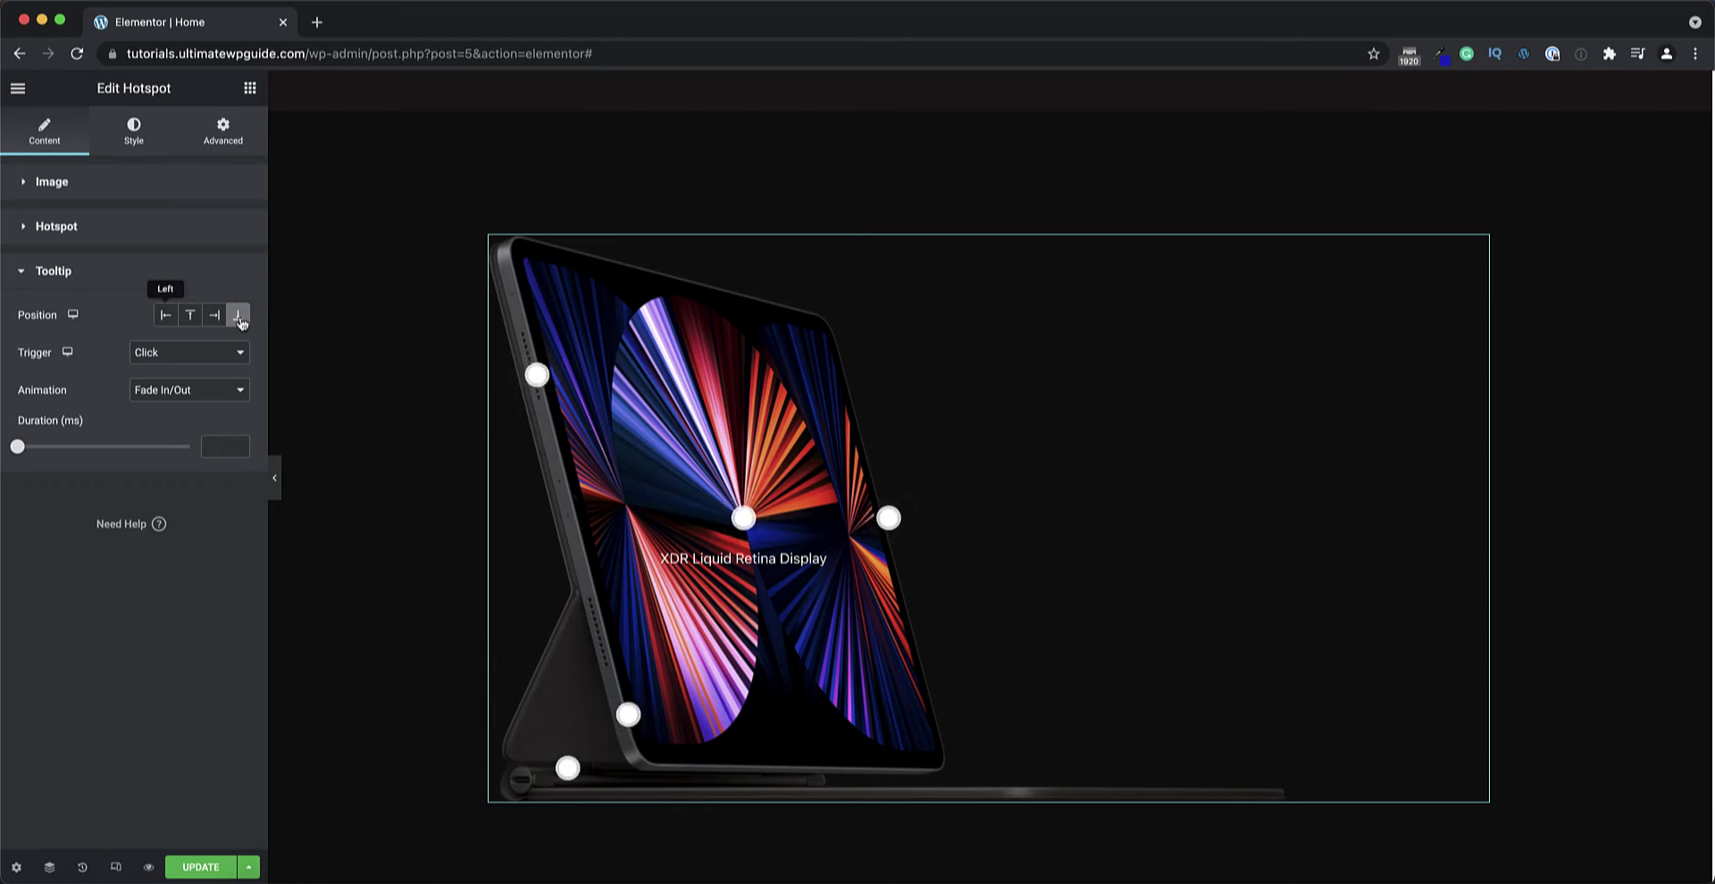
click(166, 316)
click(536, 375)
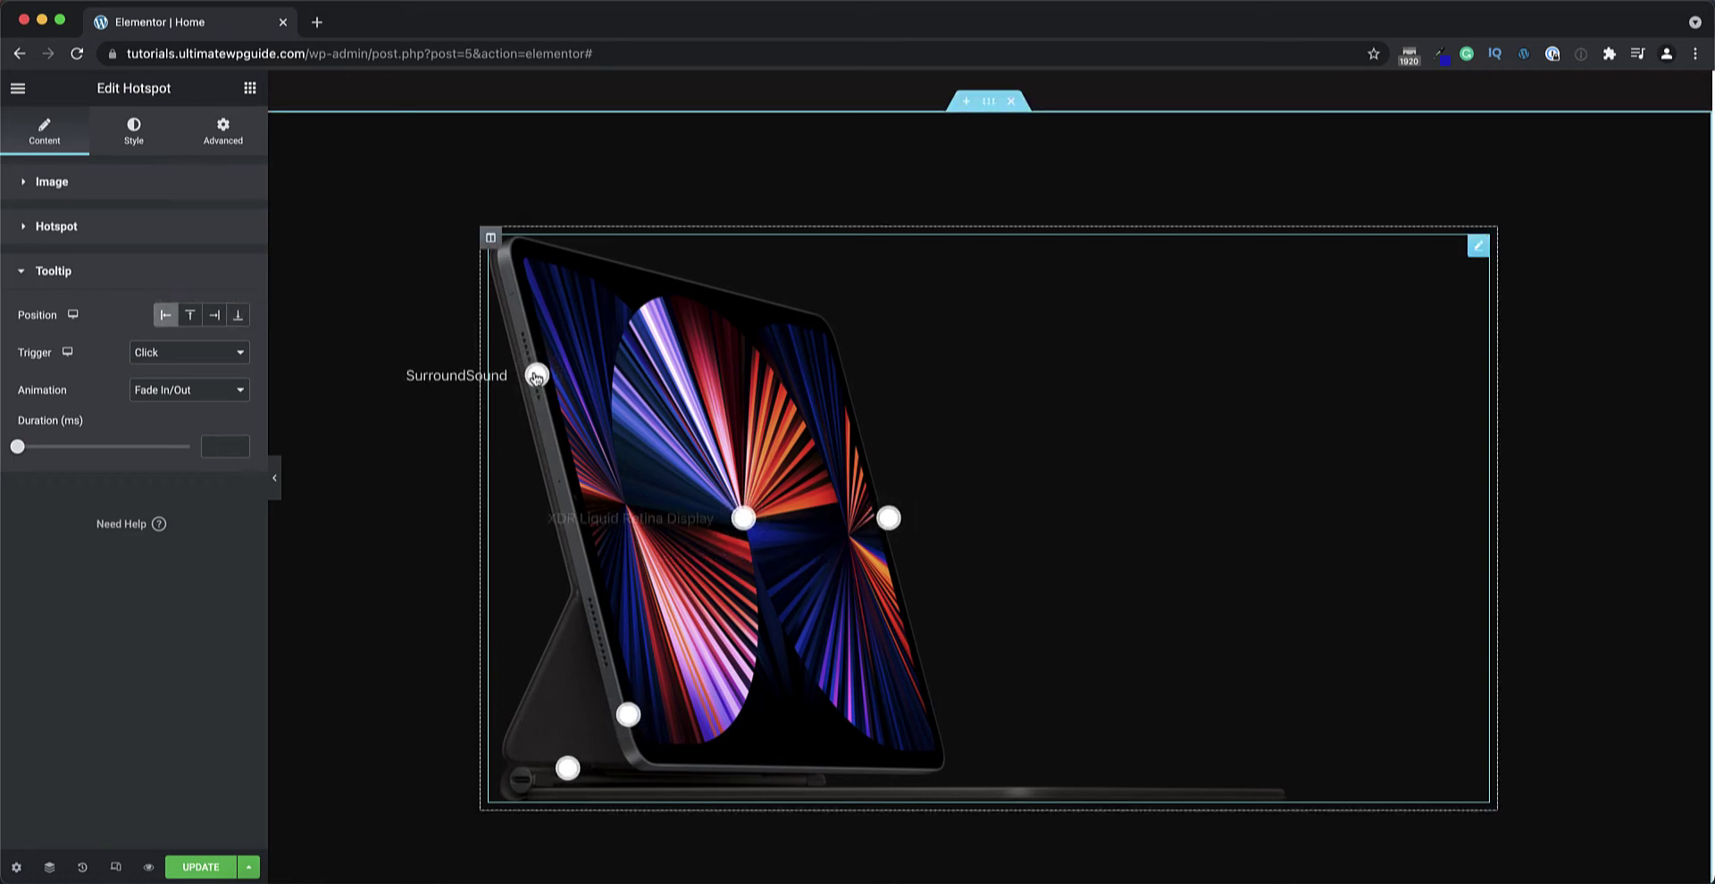
click(238, 312)
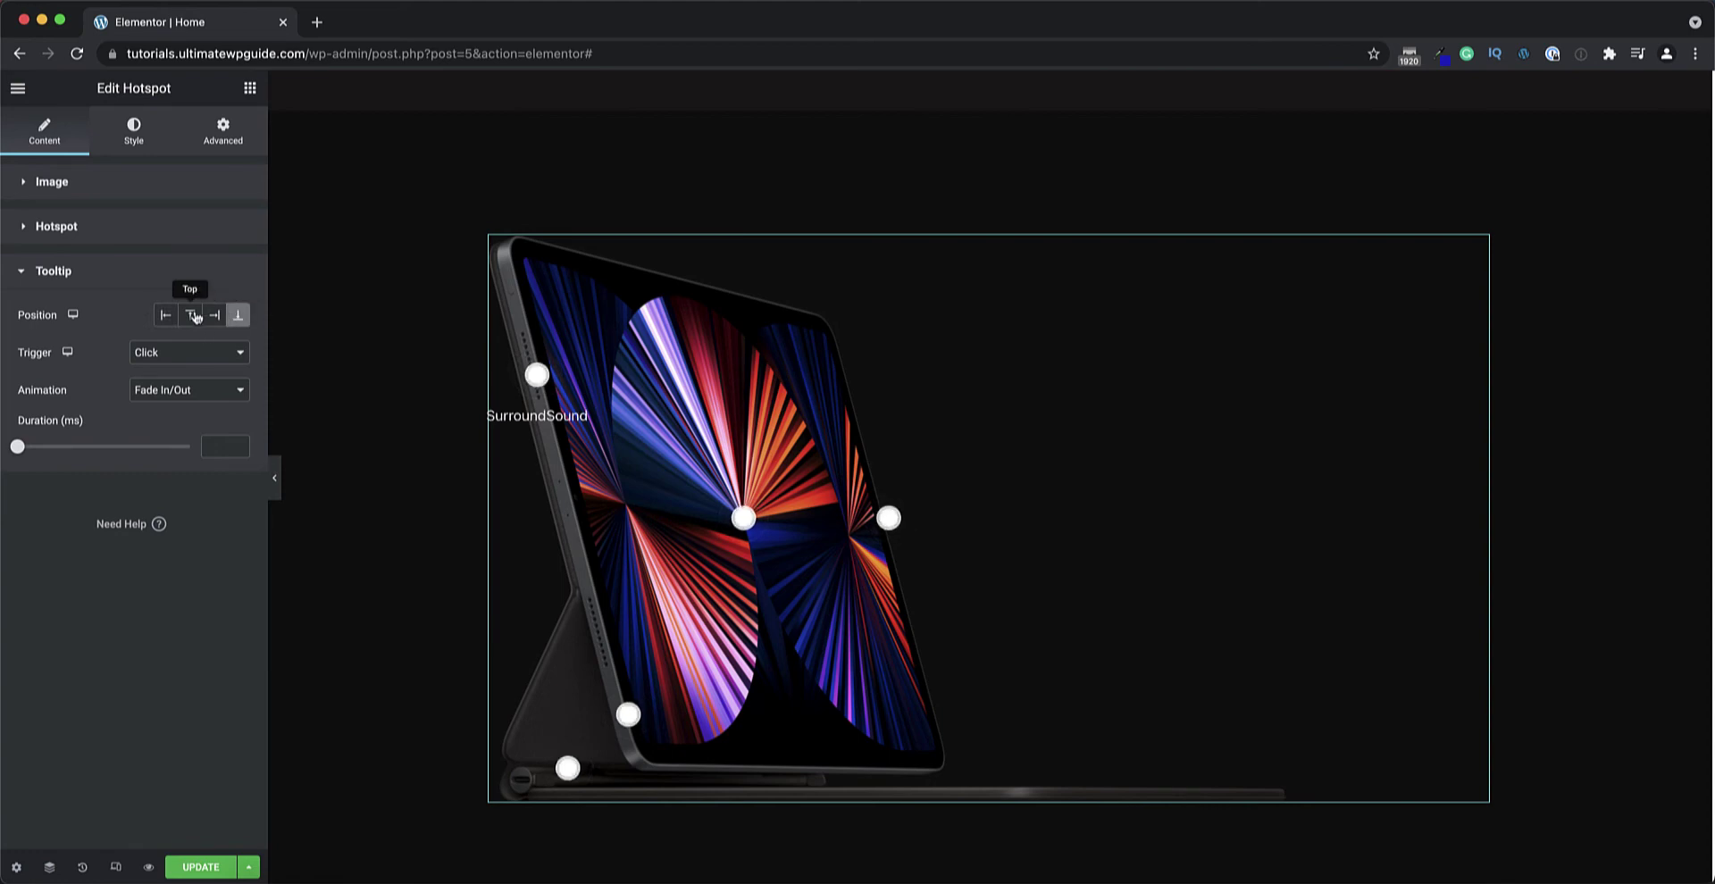
Set the tooltip trigger to Hover, briefly testing None (always visible).
click(161, 353)
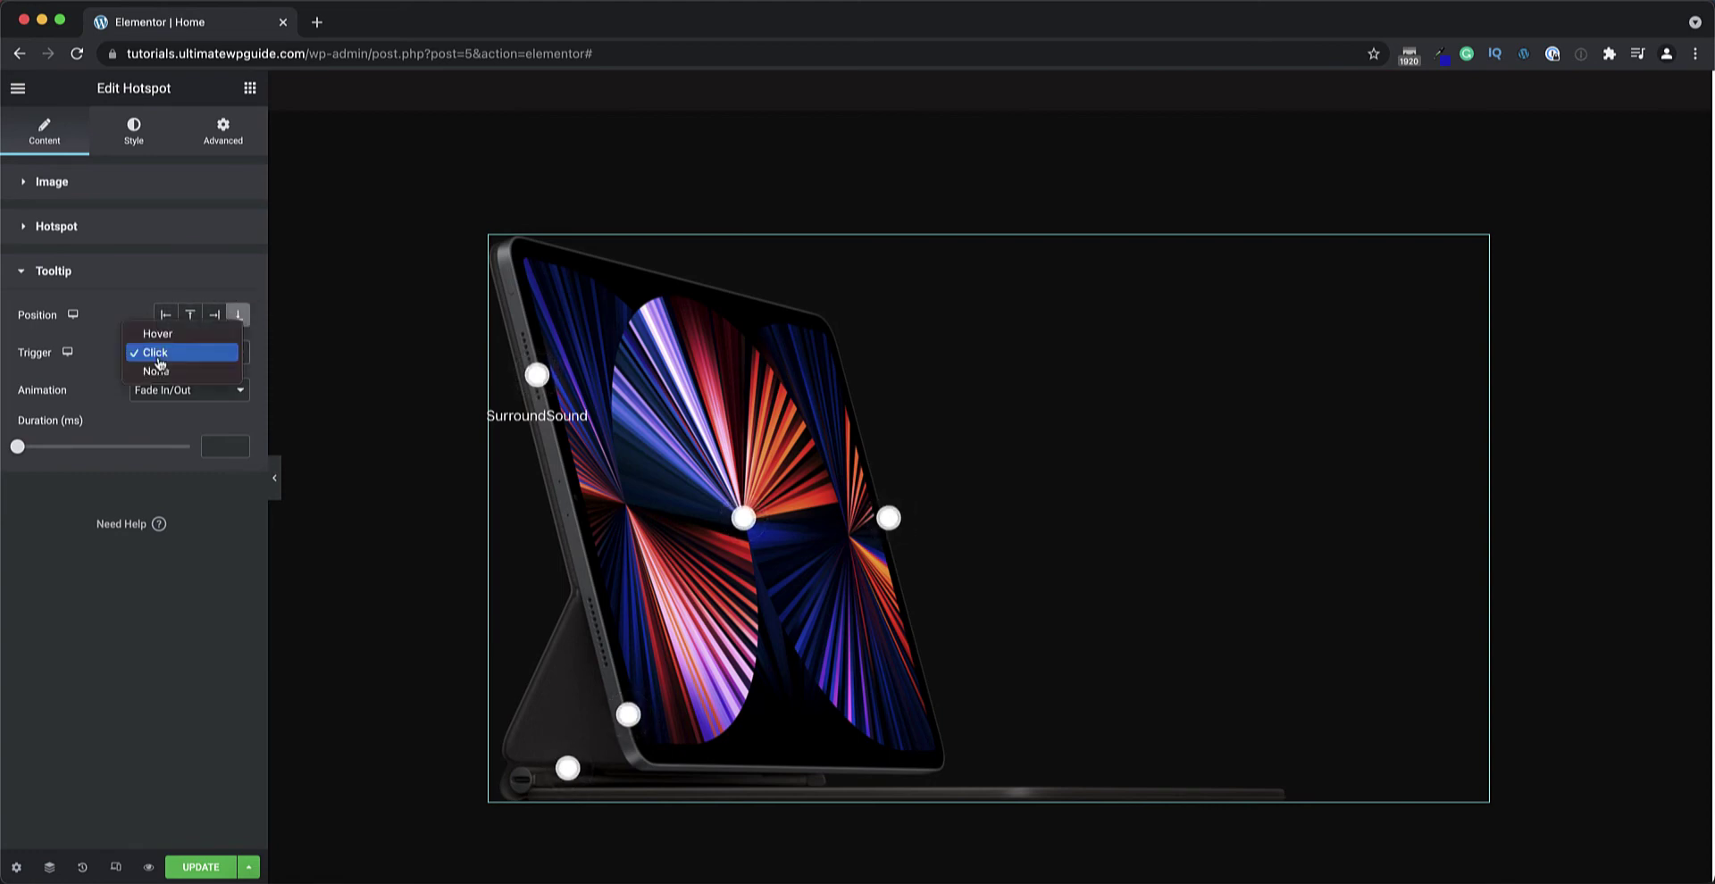
click(157, 333)
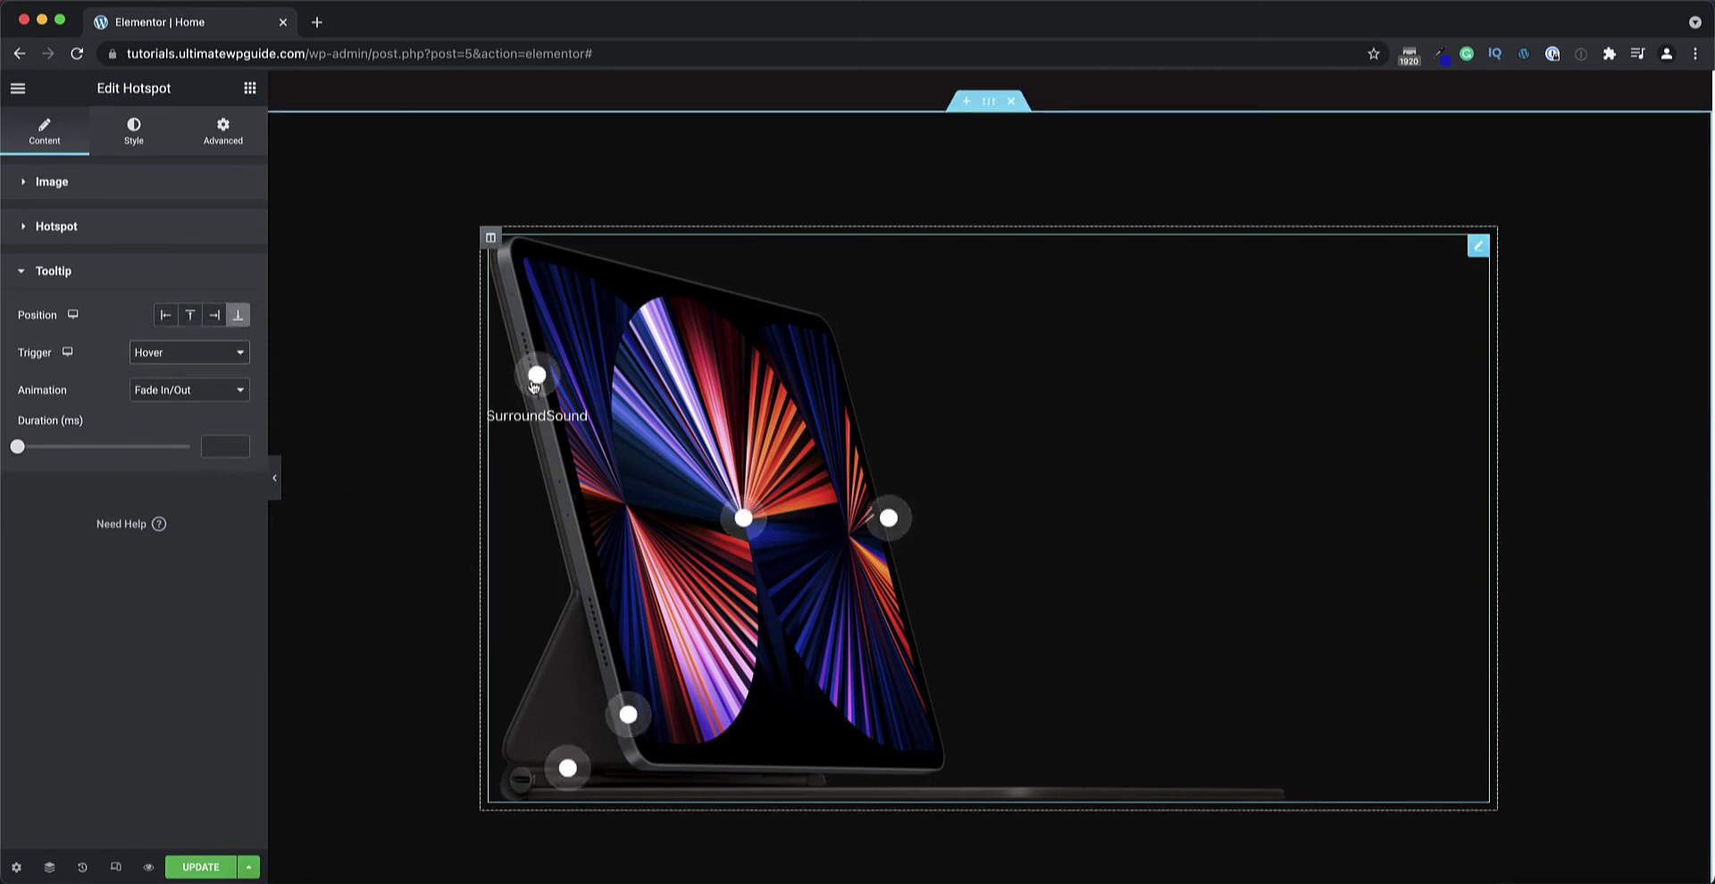
mouse_move(886, 527)
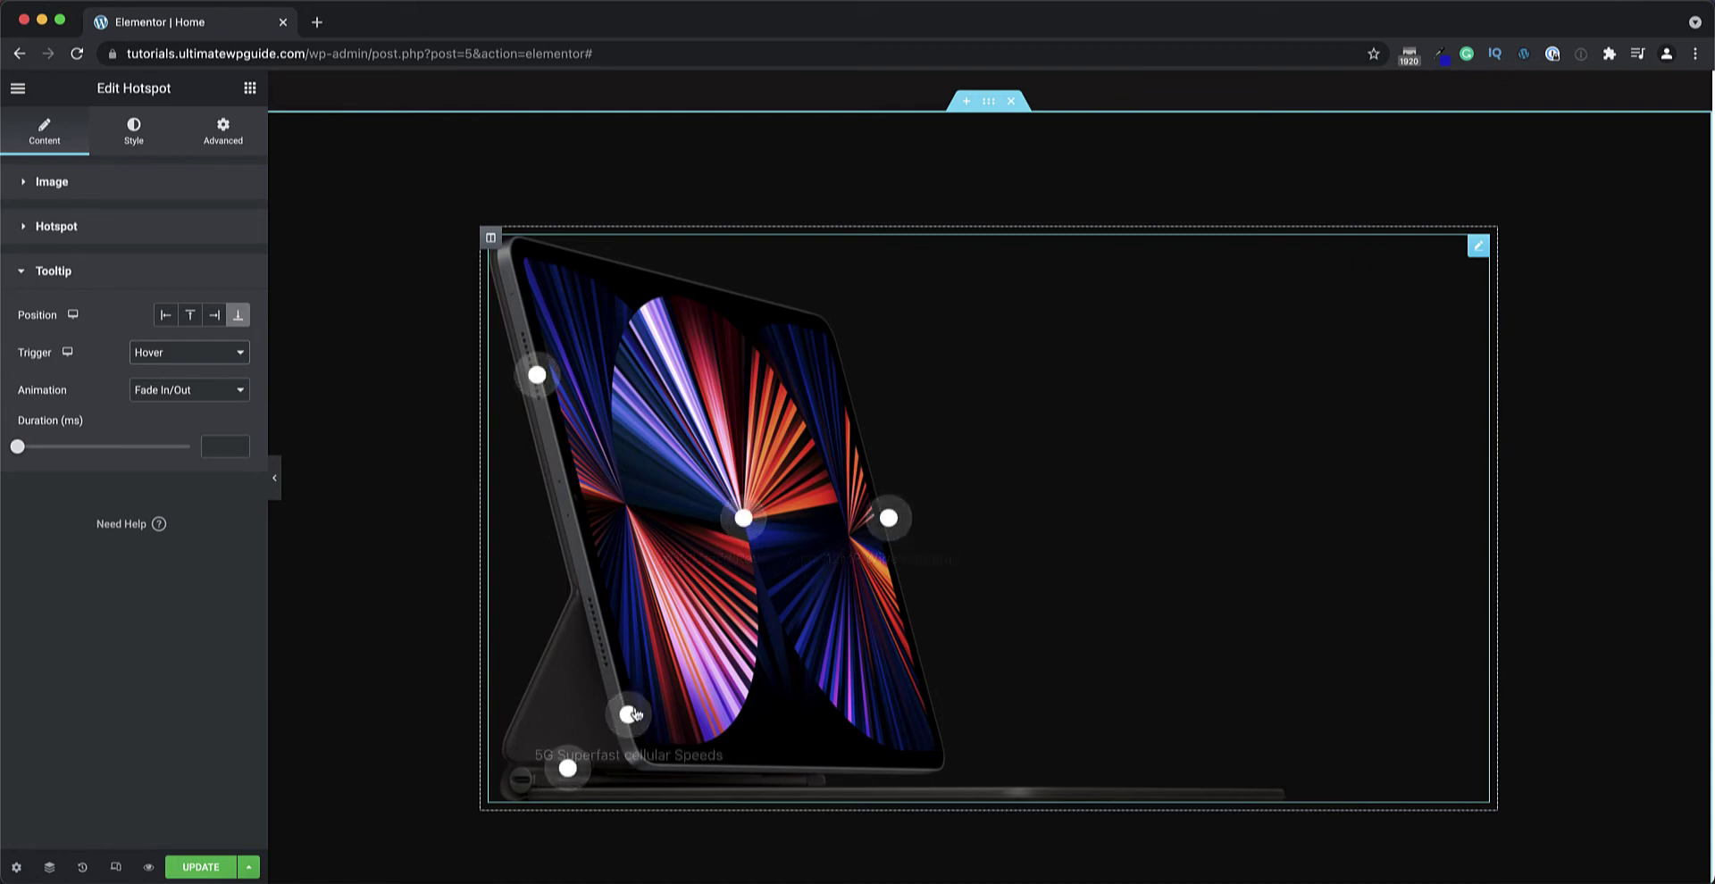
click(190, 356)
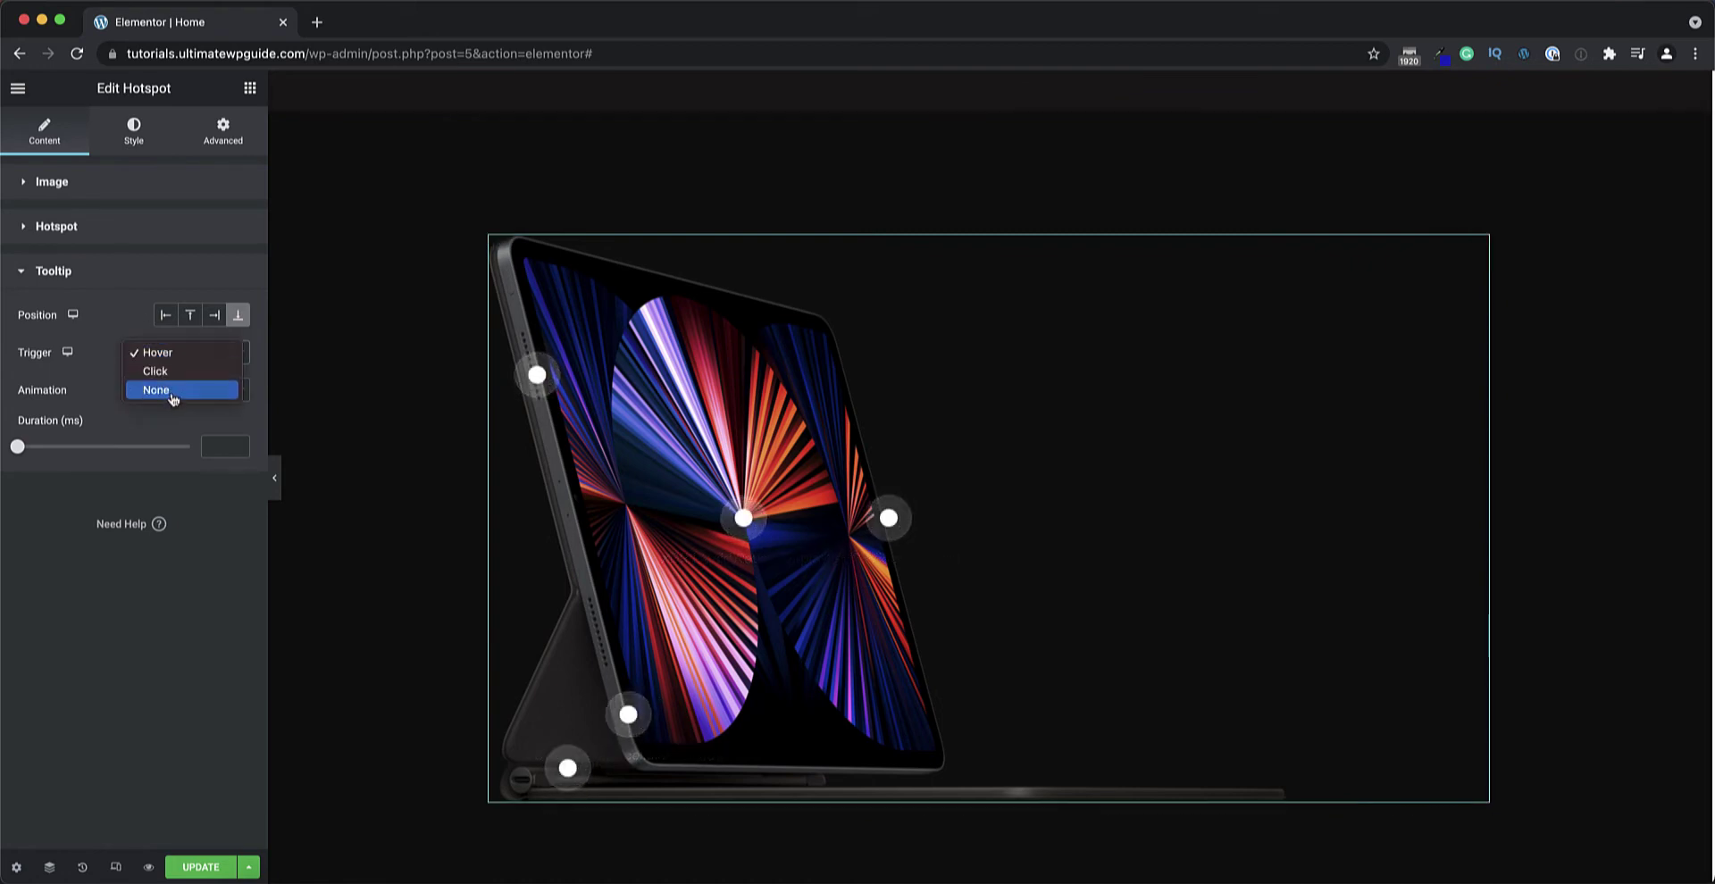
click(173, 393)
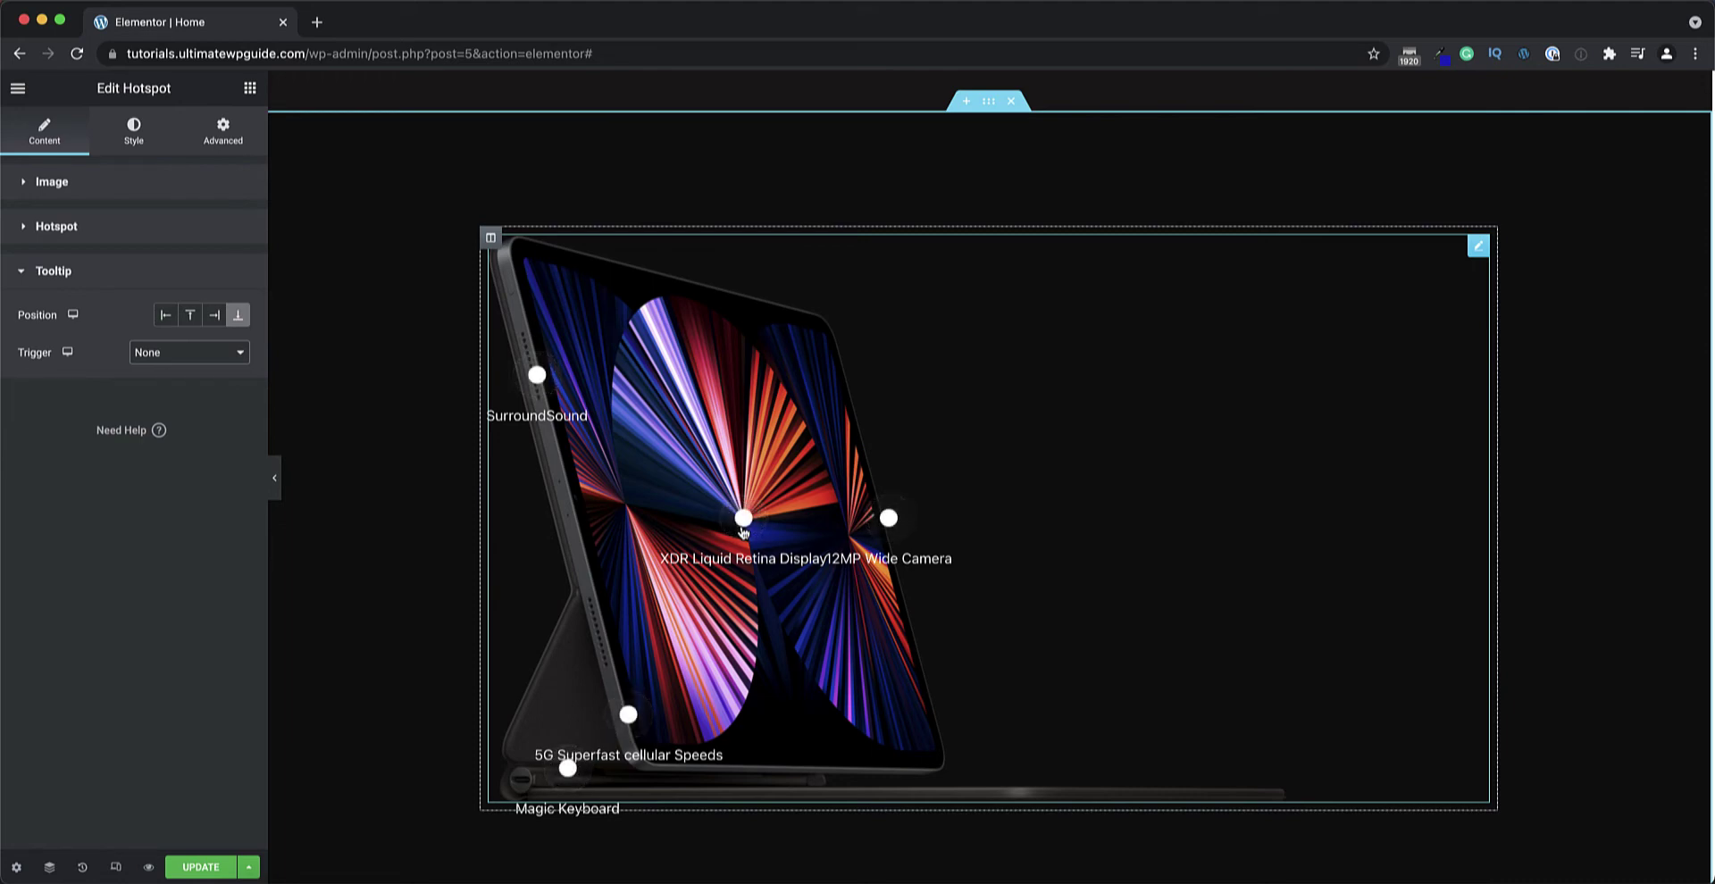
click(179, 352)
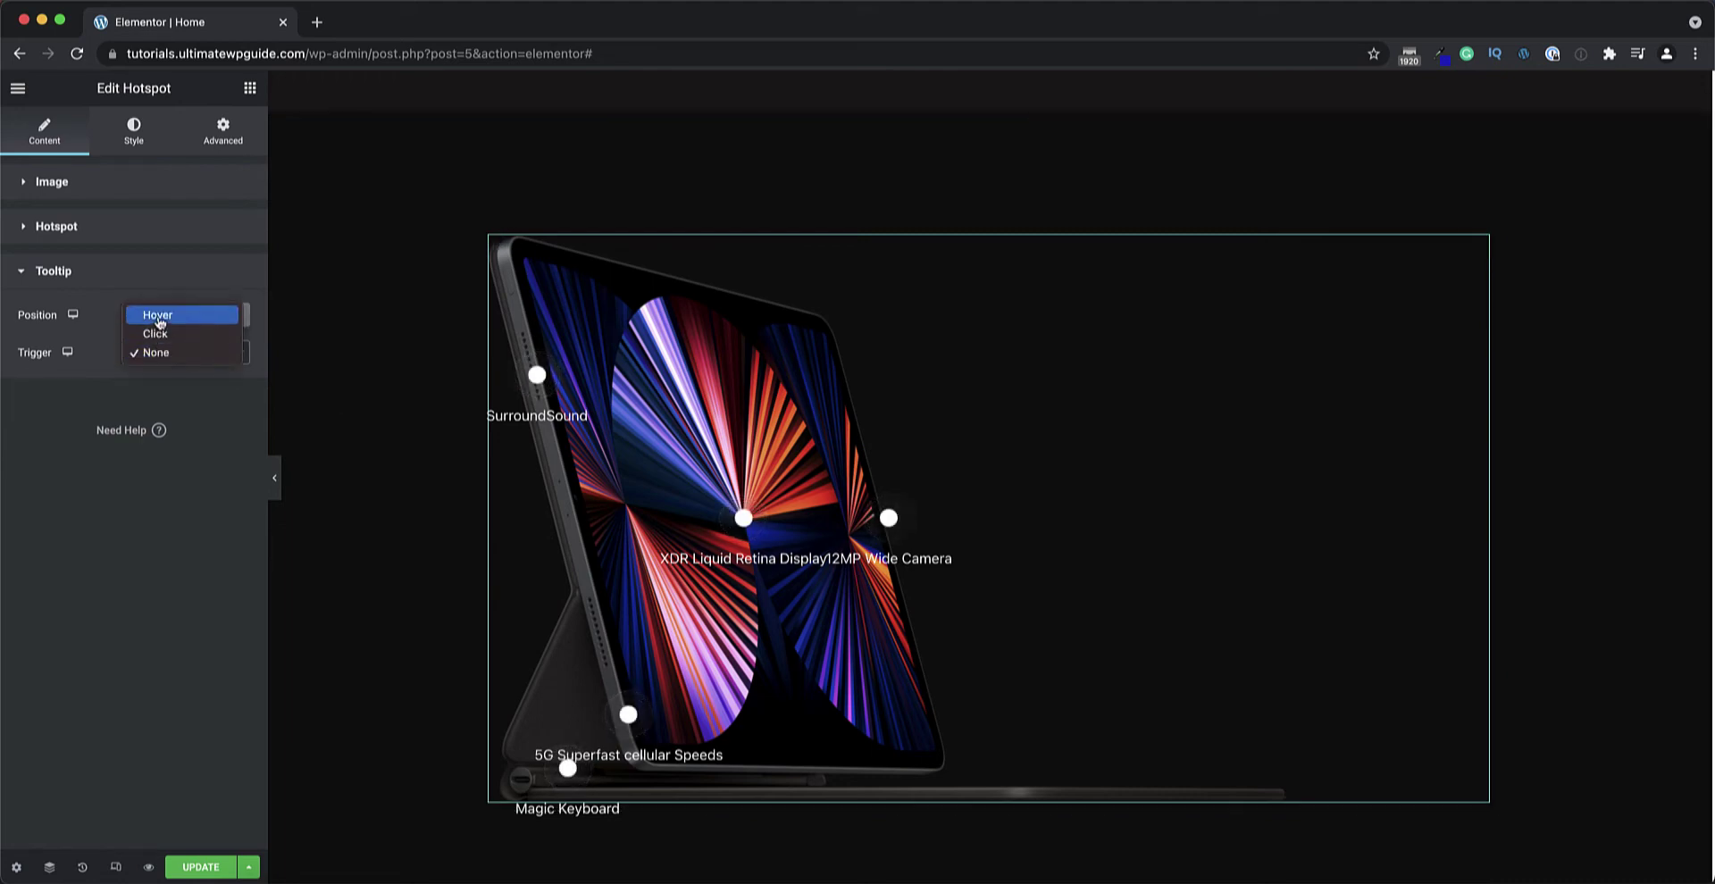
click(160, 318)
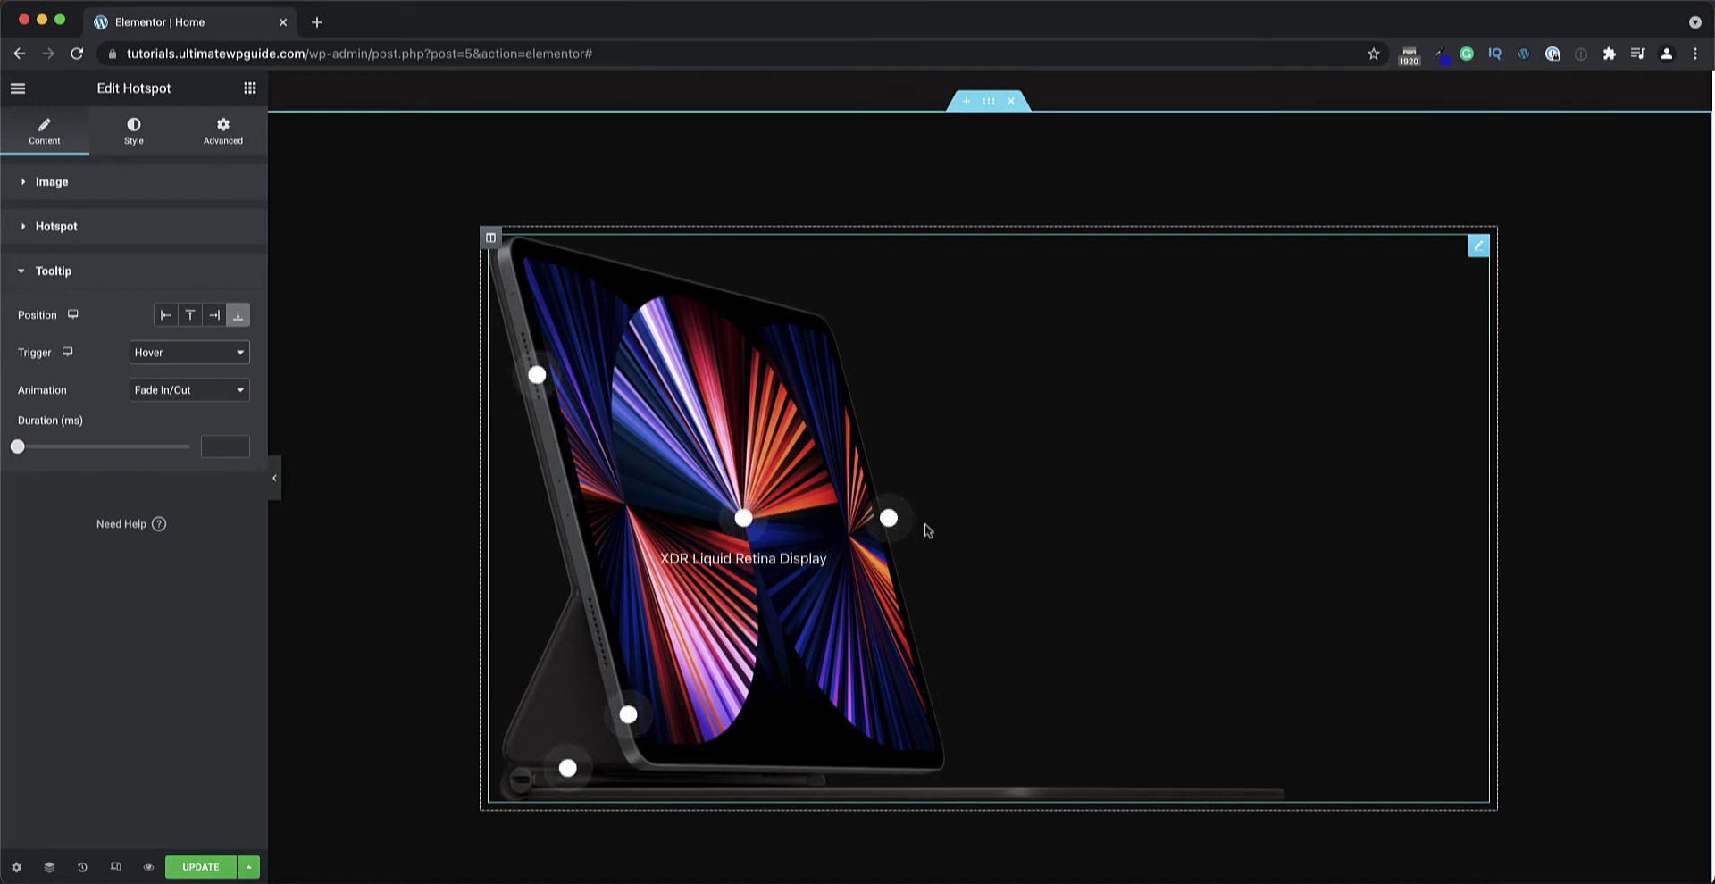
mouse_move(893, 527)
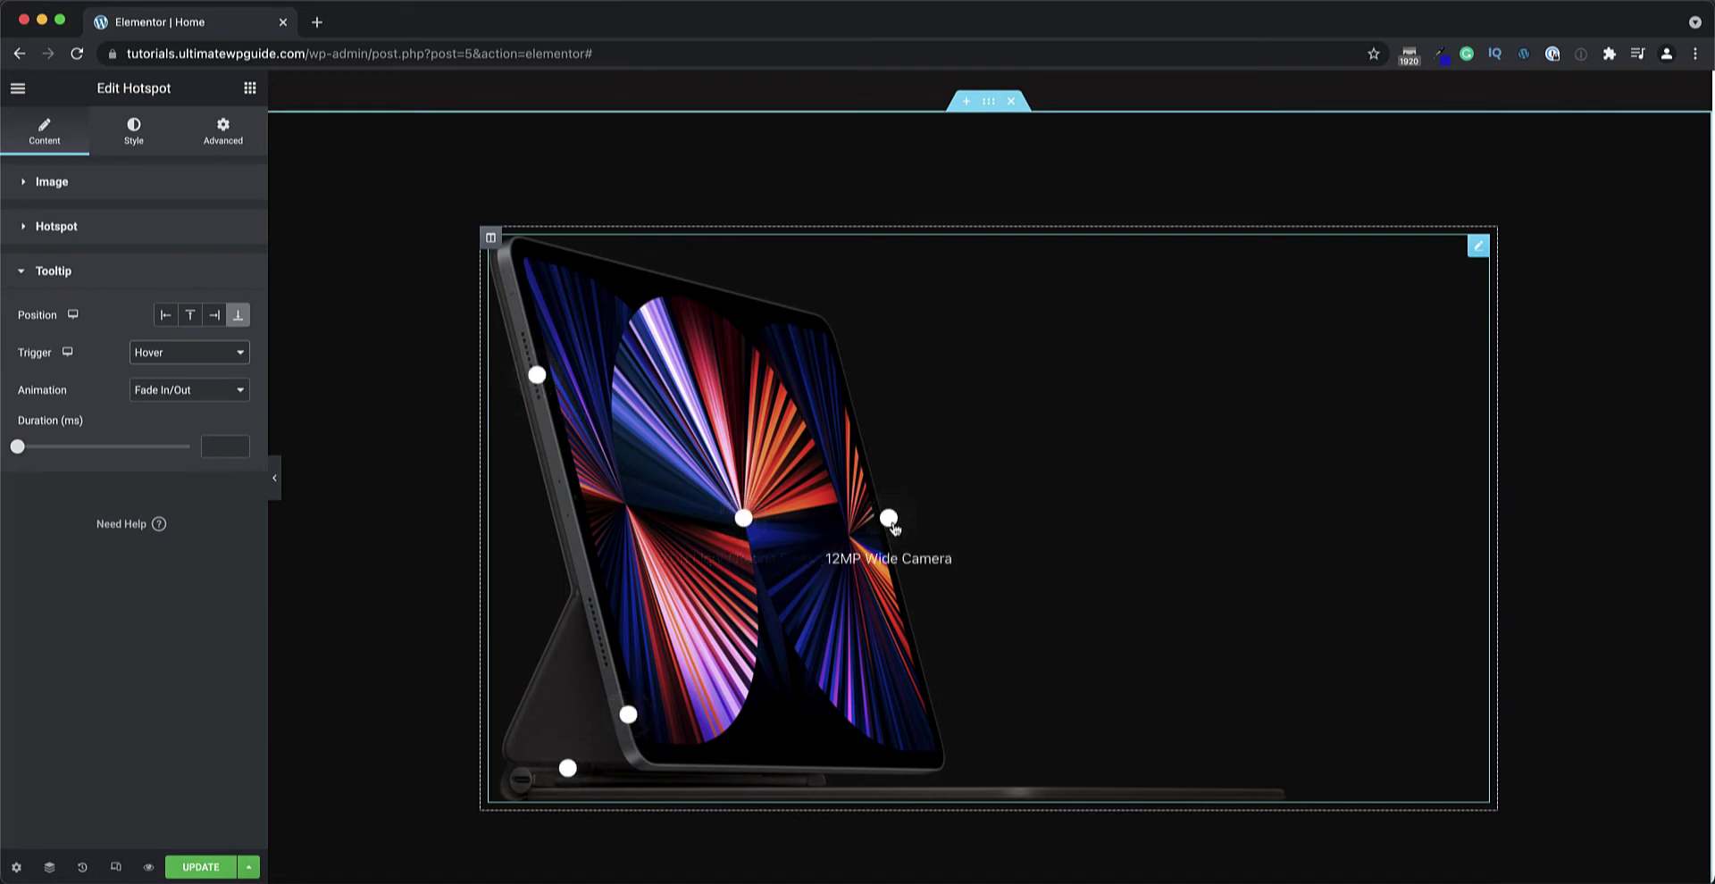
Keep the tooltip animation on Fade In/Out.
click(219, 392)
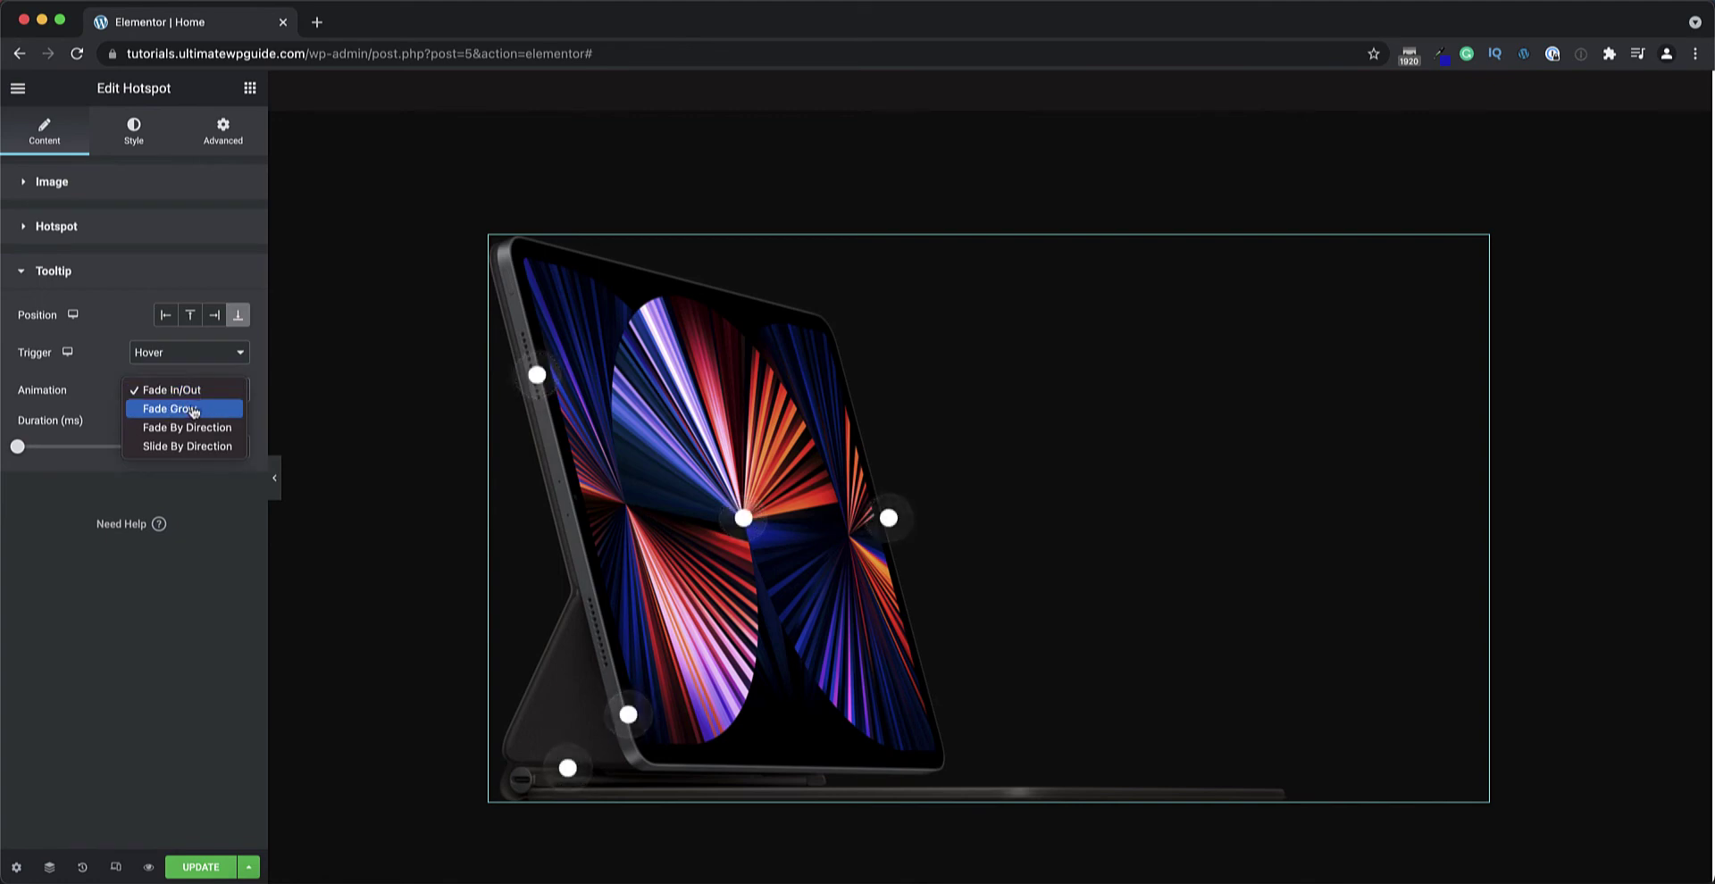
click(125, 387)
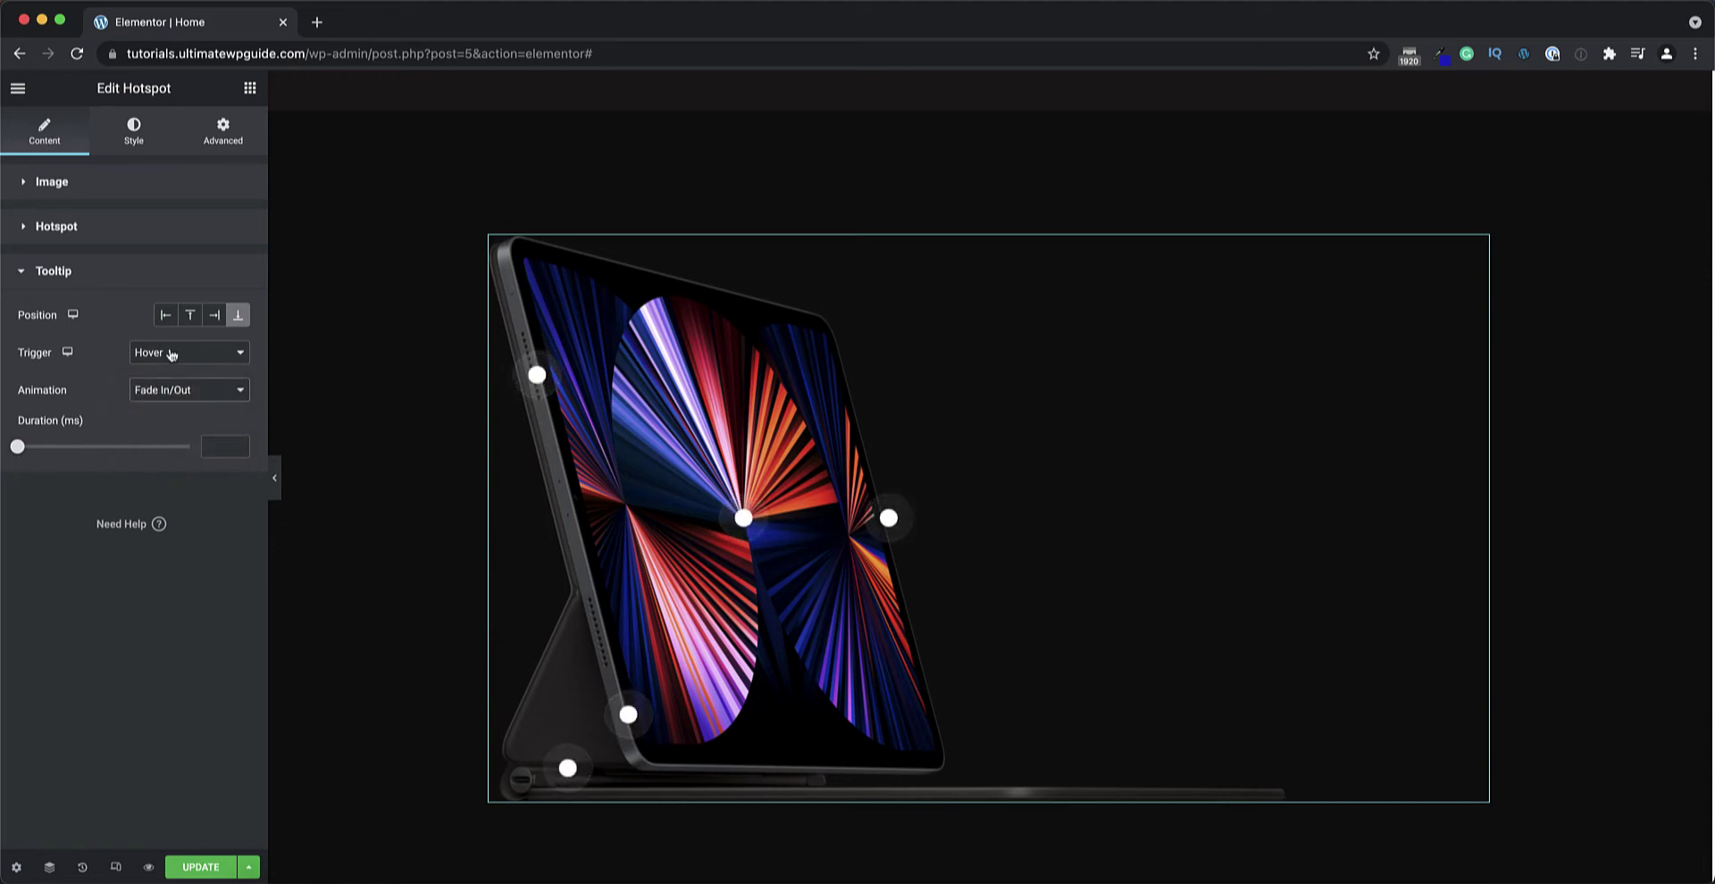
click(102, 284)
In Style > Tooltip, set the tooltip text colour to #E6E6E6.
click(135, 138)
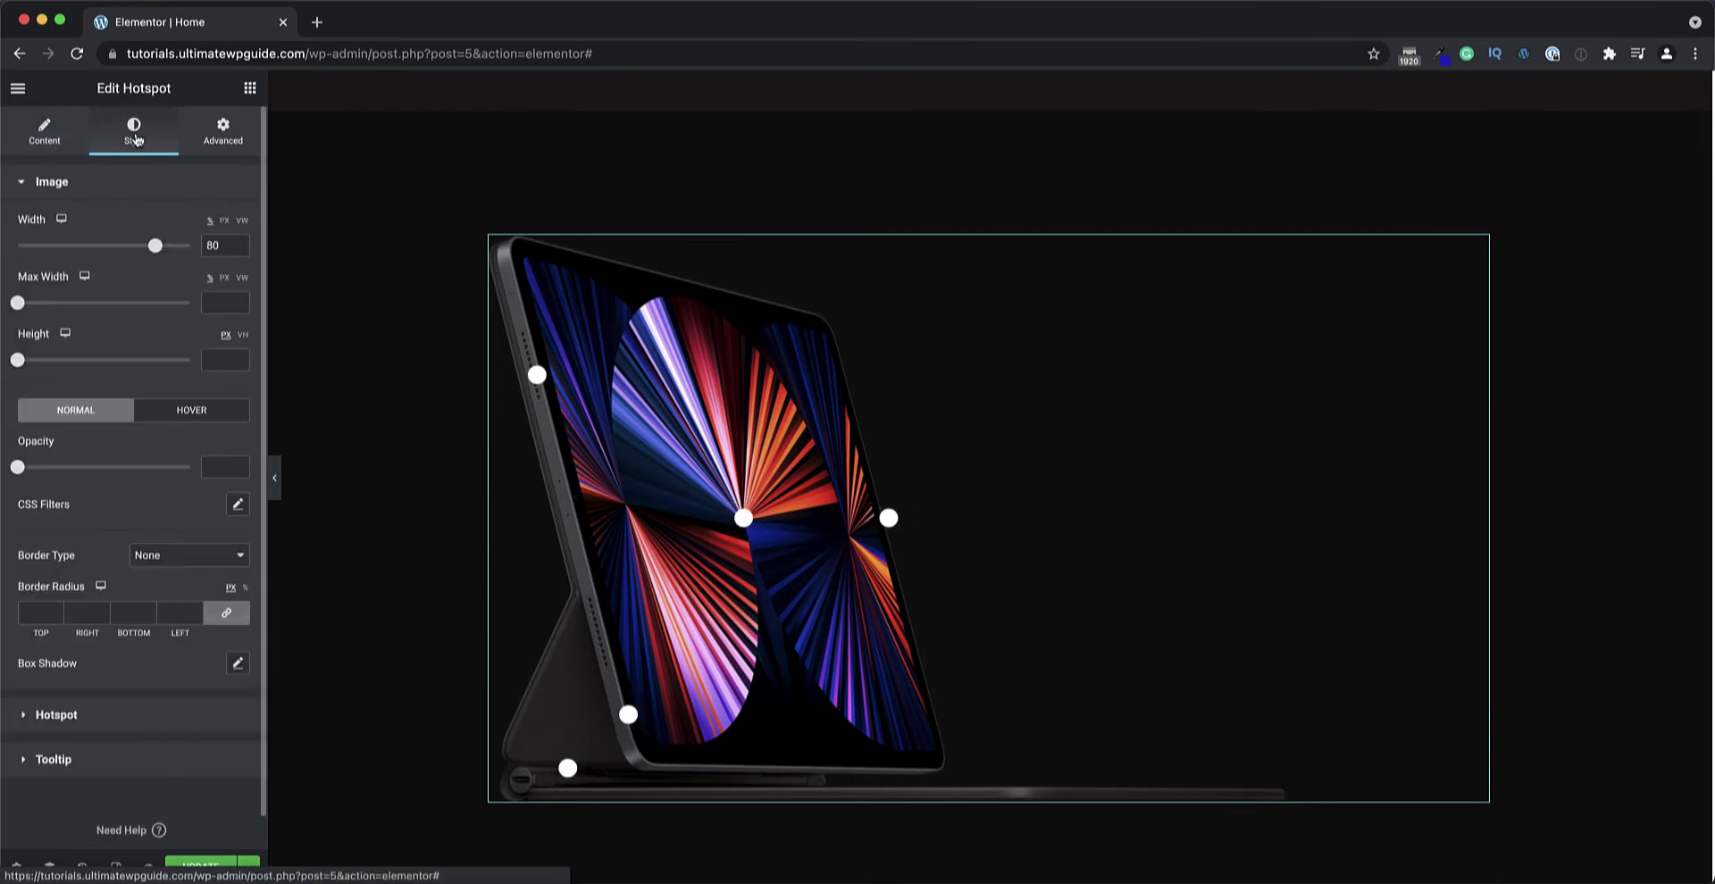
click(55, 182)
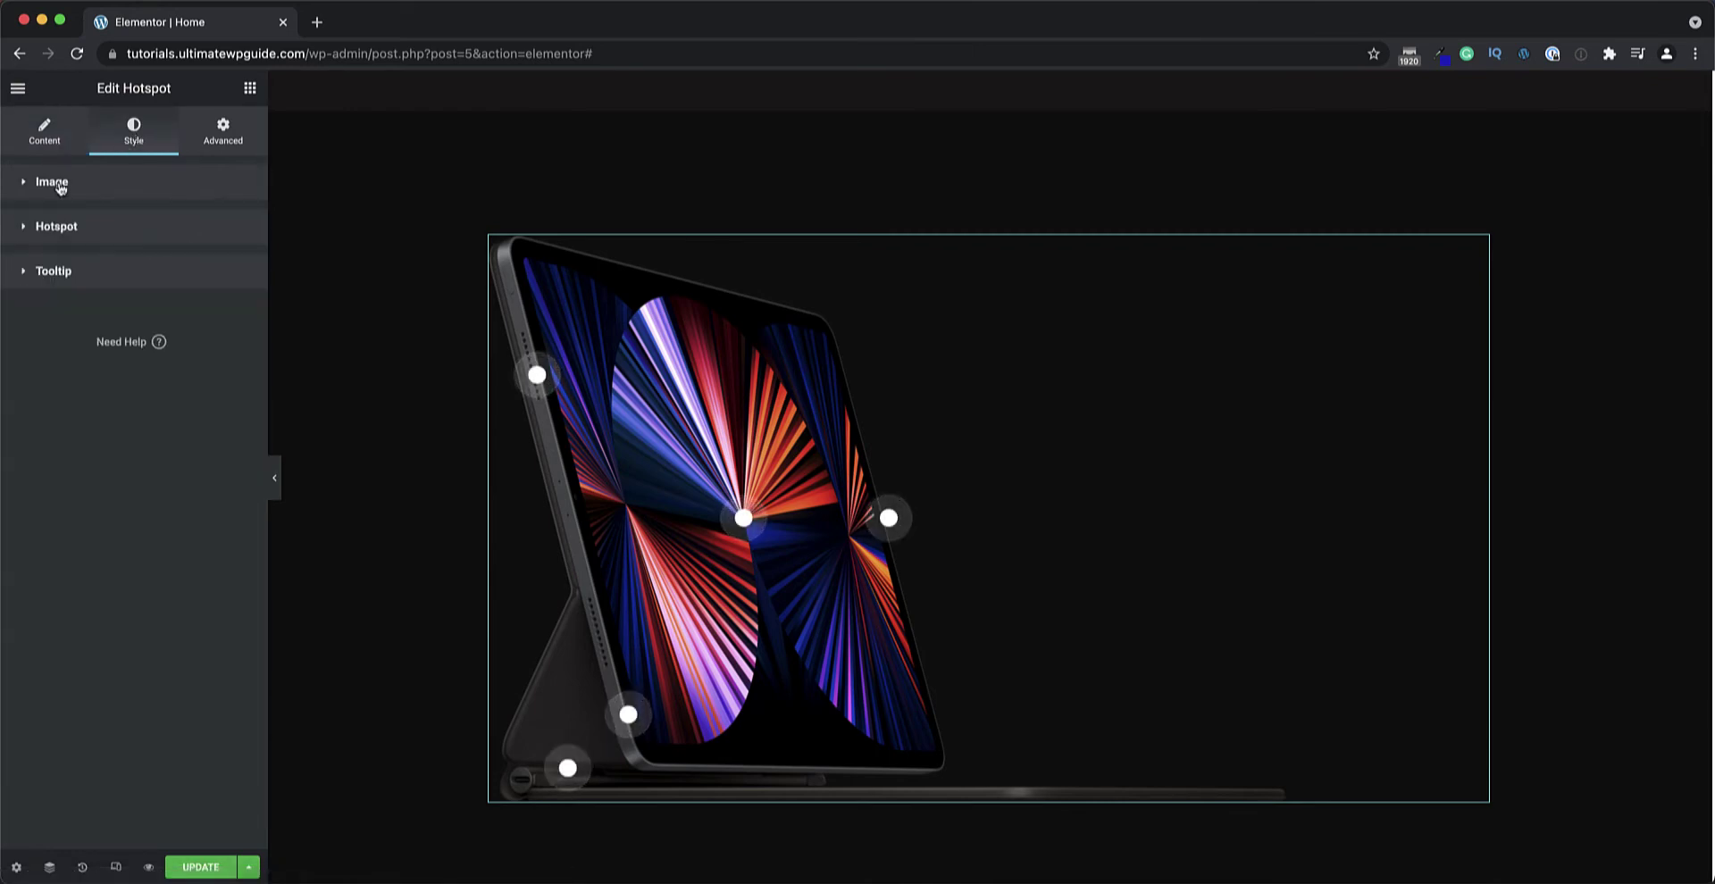
click(72, 279)
mouse_move(743, 527)
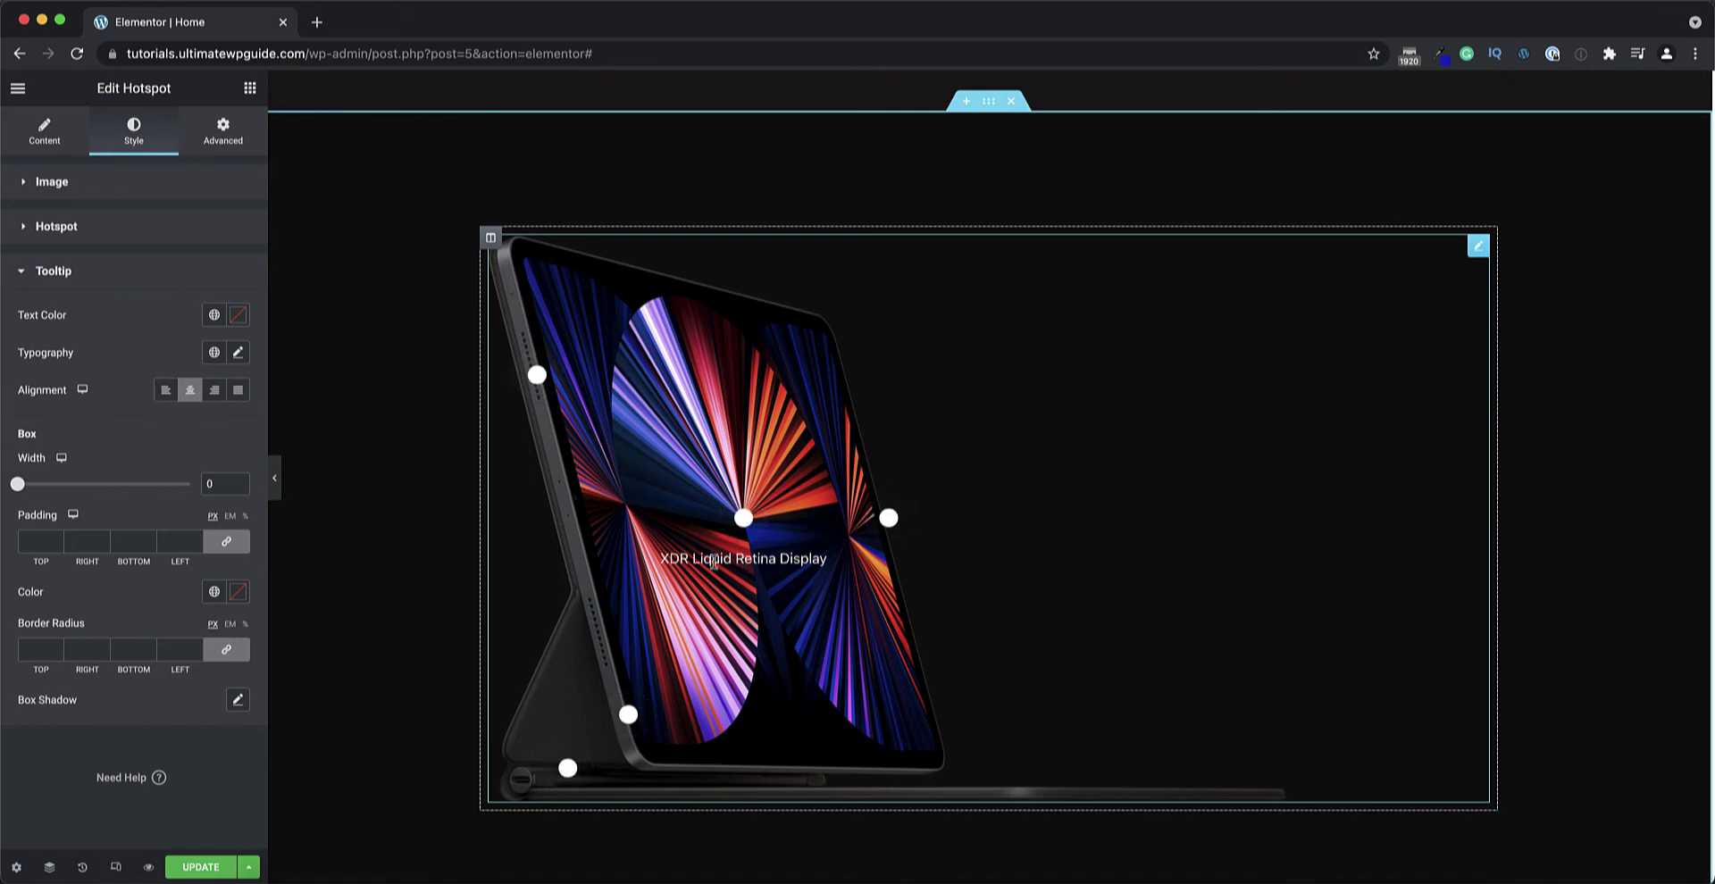
click(236, 315)
text(#E6E6E6)
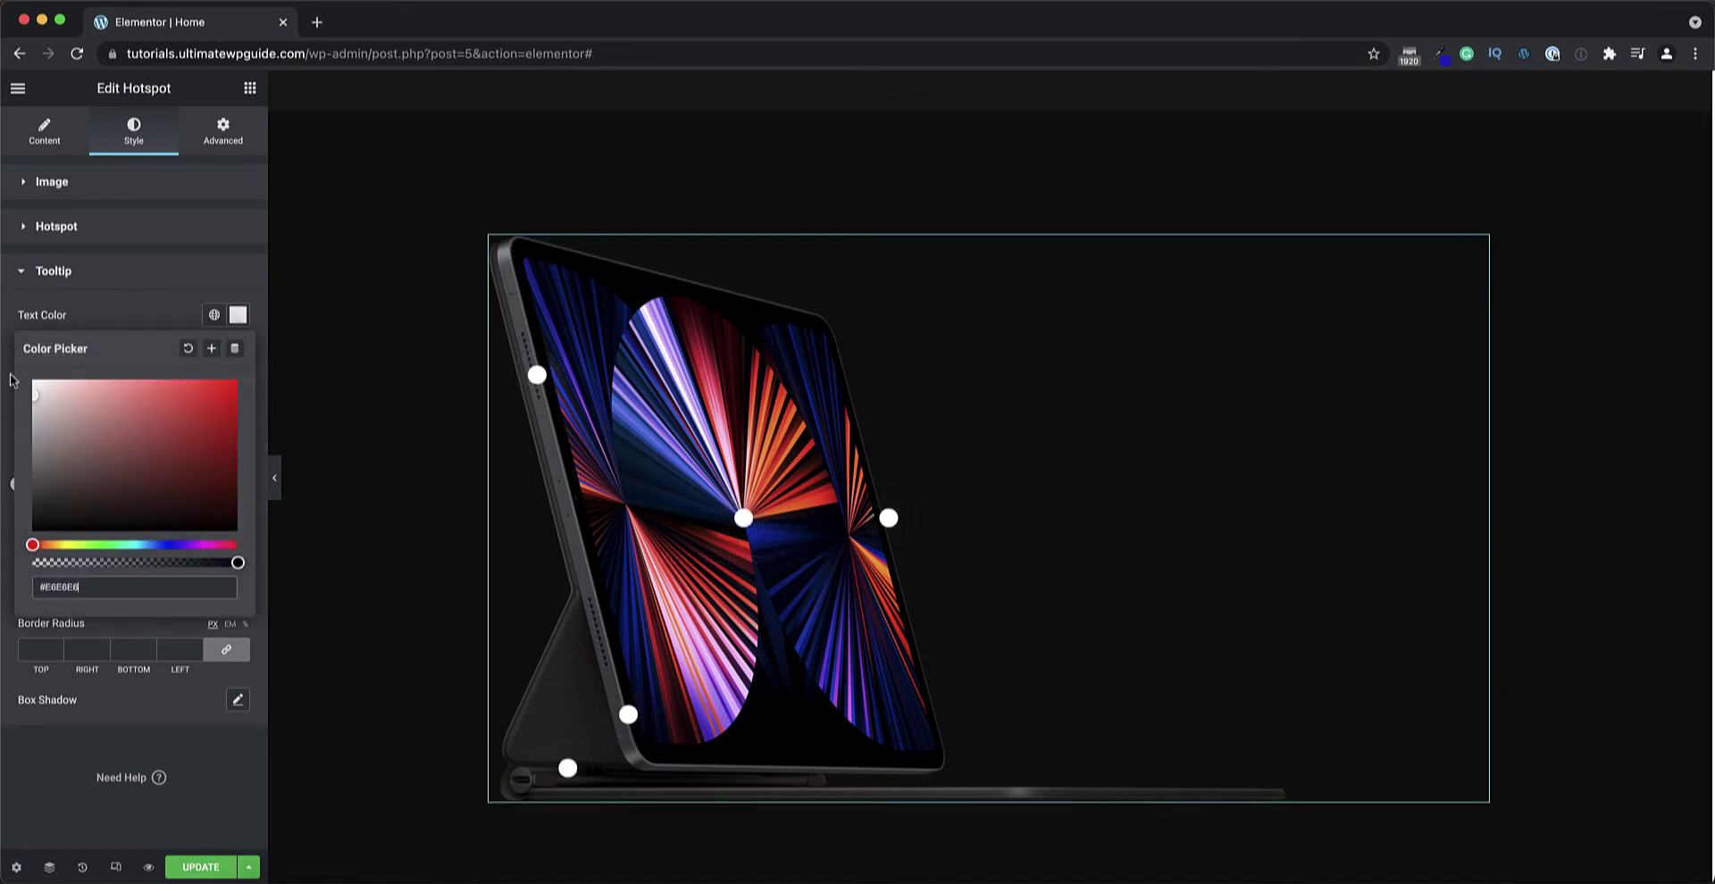
click(107, 312)
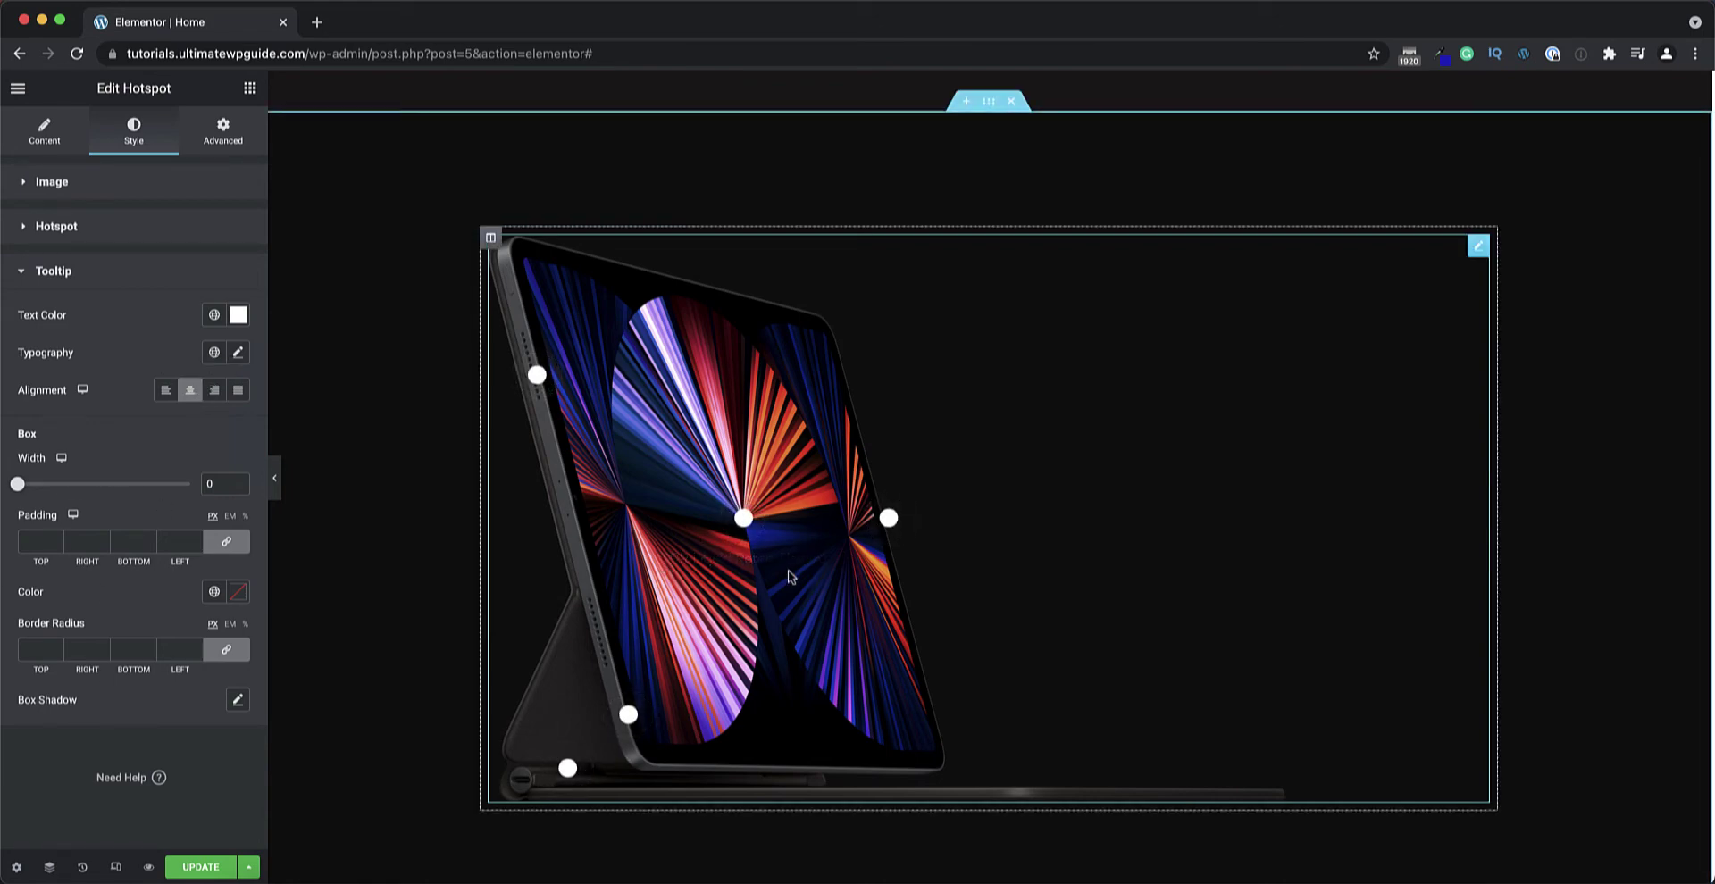
Give the tooltip box 20 px padding.
mouse_move(744, 525)
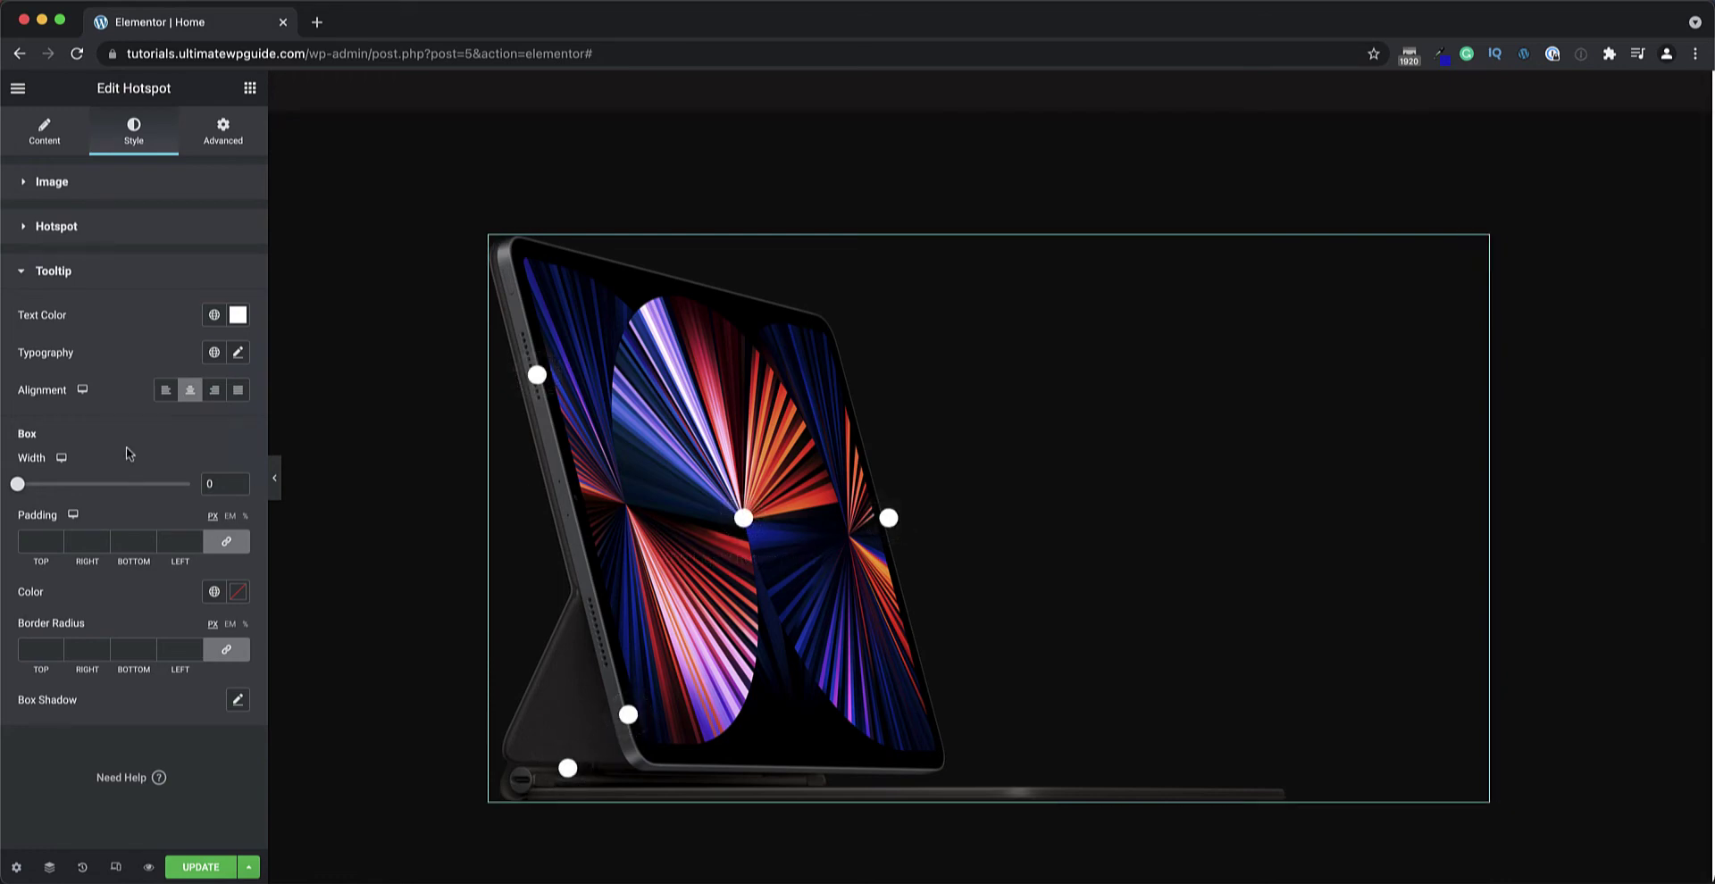
mouse_move(18, 484)
mouse_down()
mouse_move(145, 486)
mouse_move(18, 489)
mouse_up()
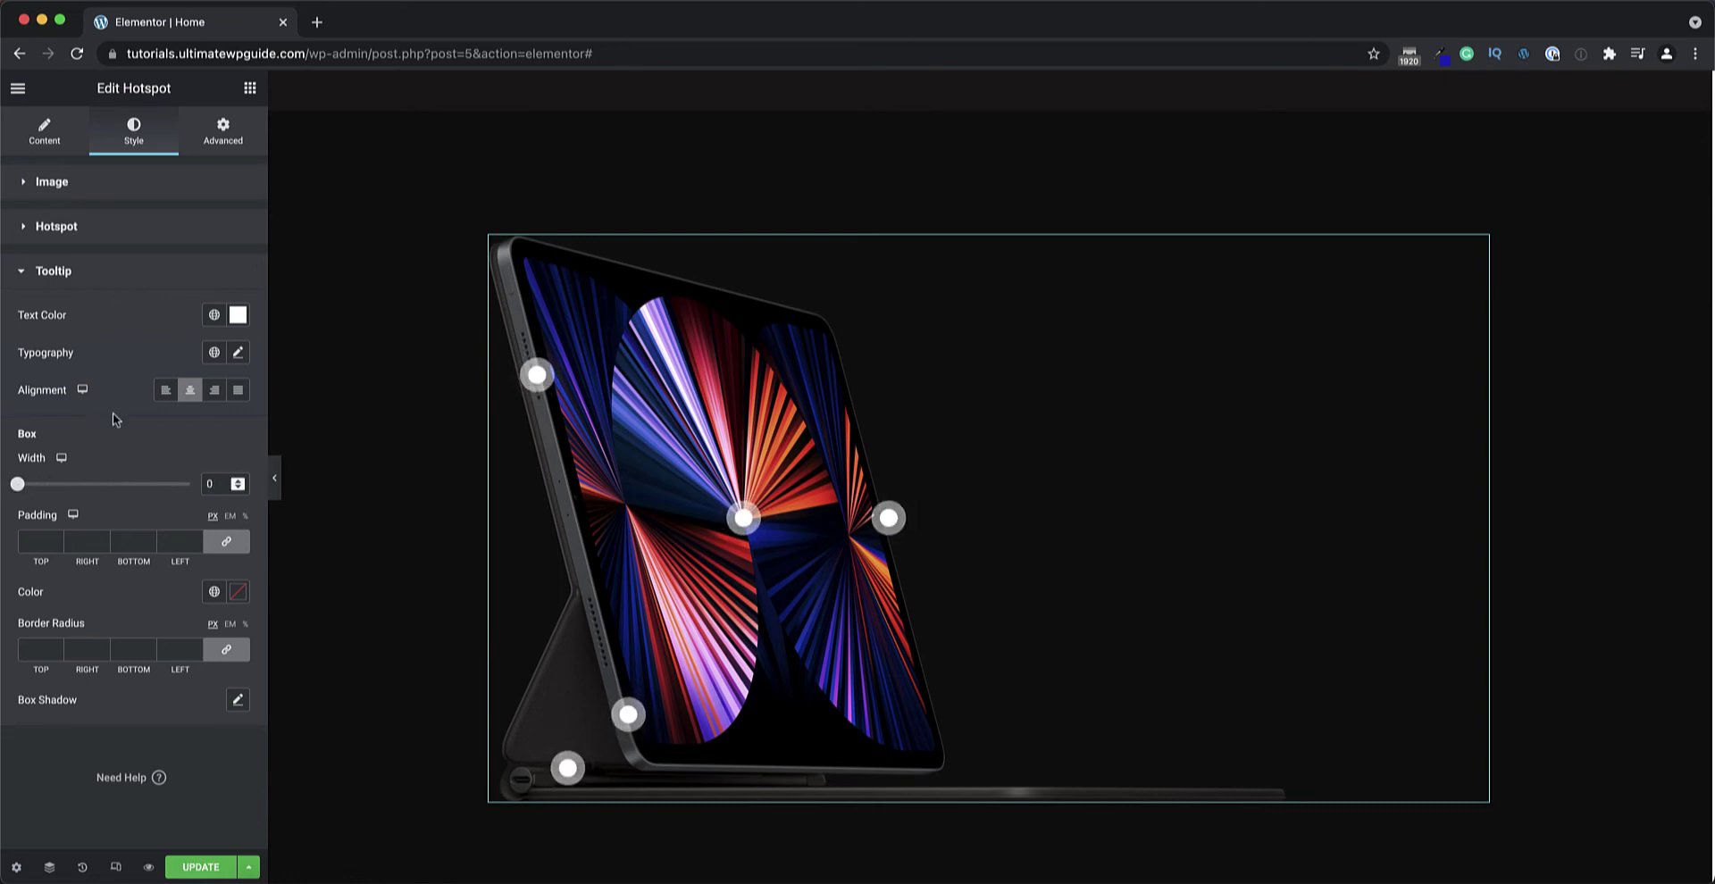
click(42, 537)
text(20)
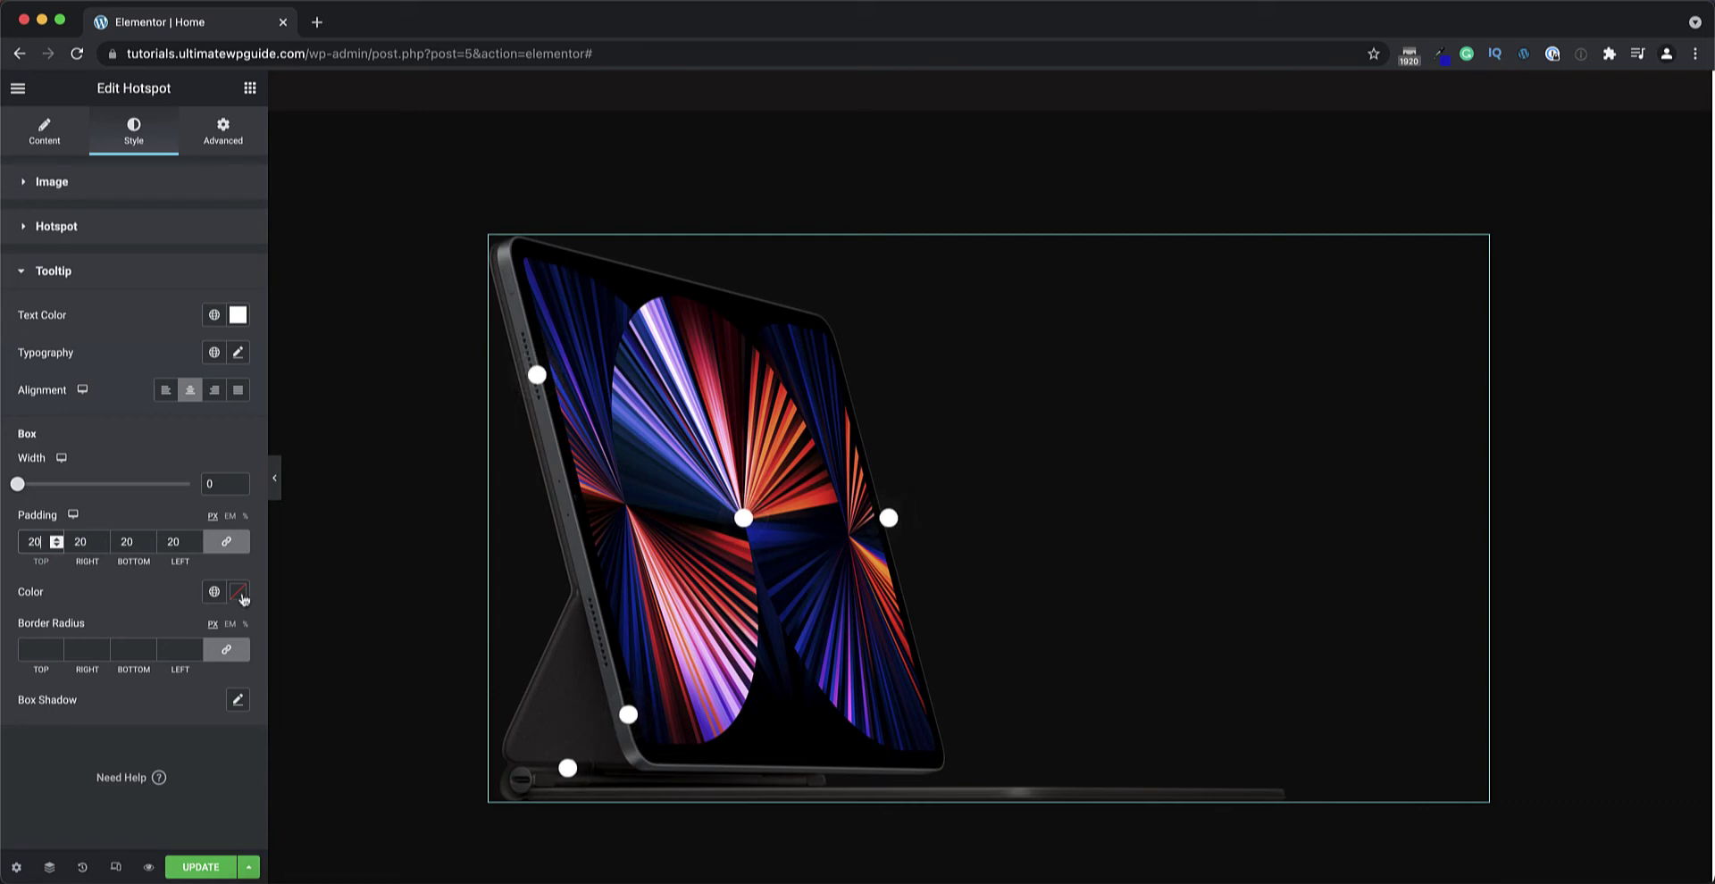
Set the tooltip box colour to #000000 with reduced alpha for partial transparency.
click(238, 592)
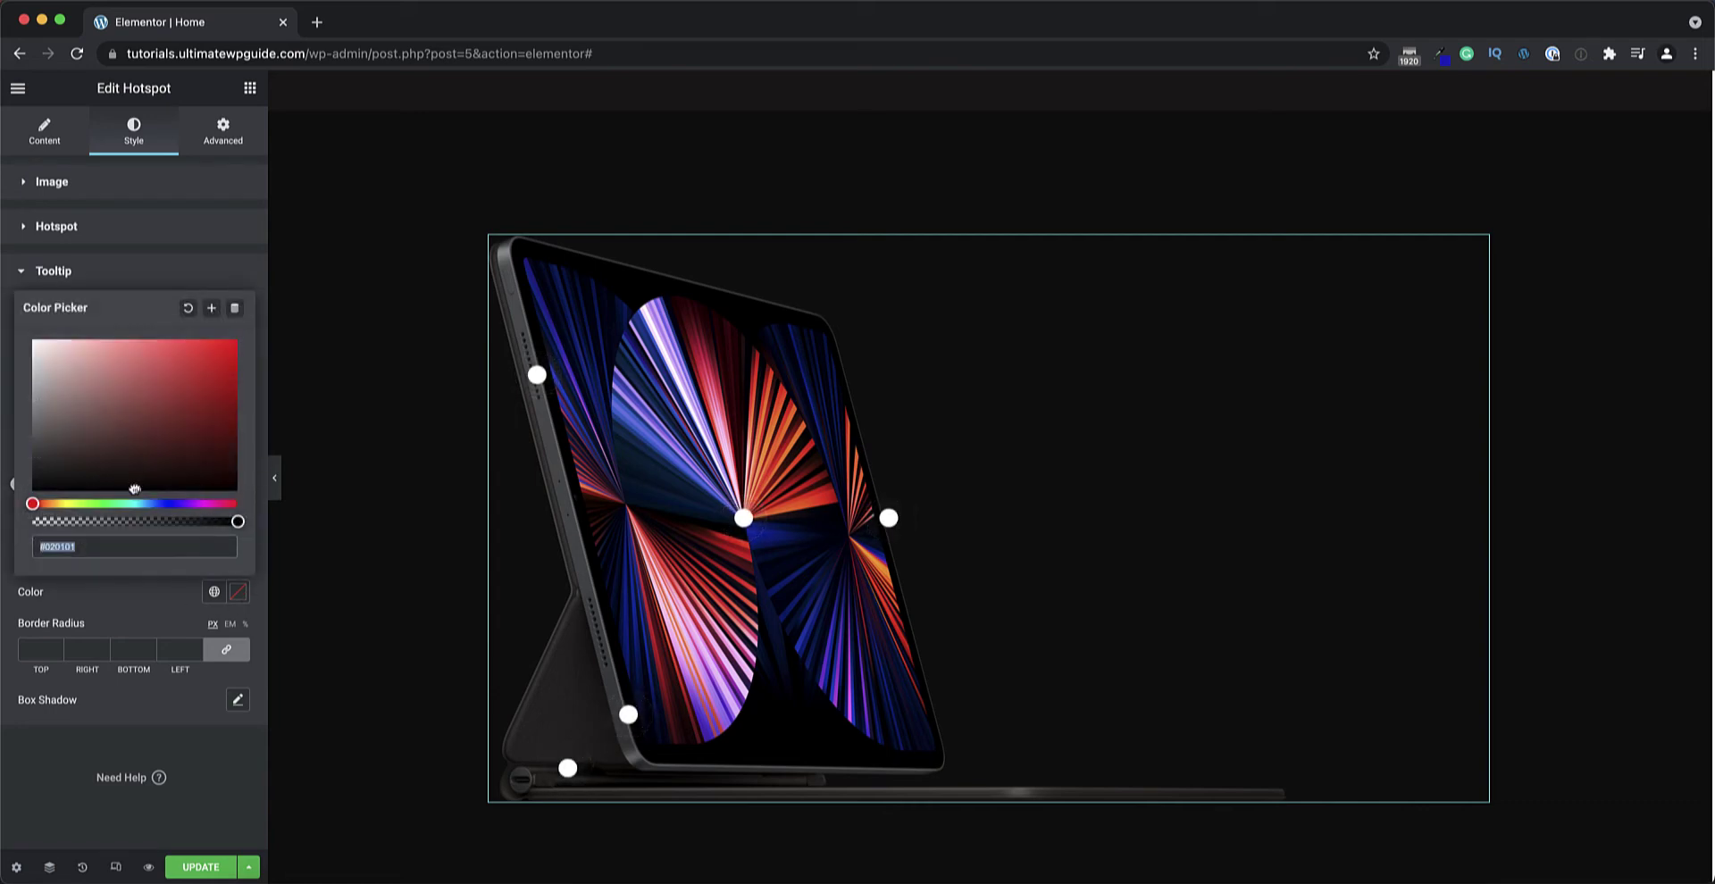
drag(134, 488, 27, 490)
click(742, 519)
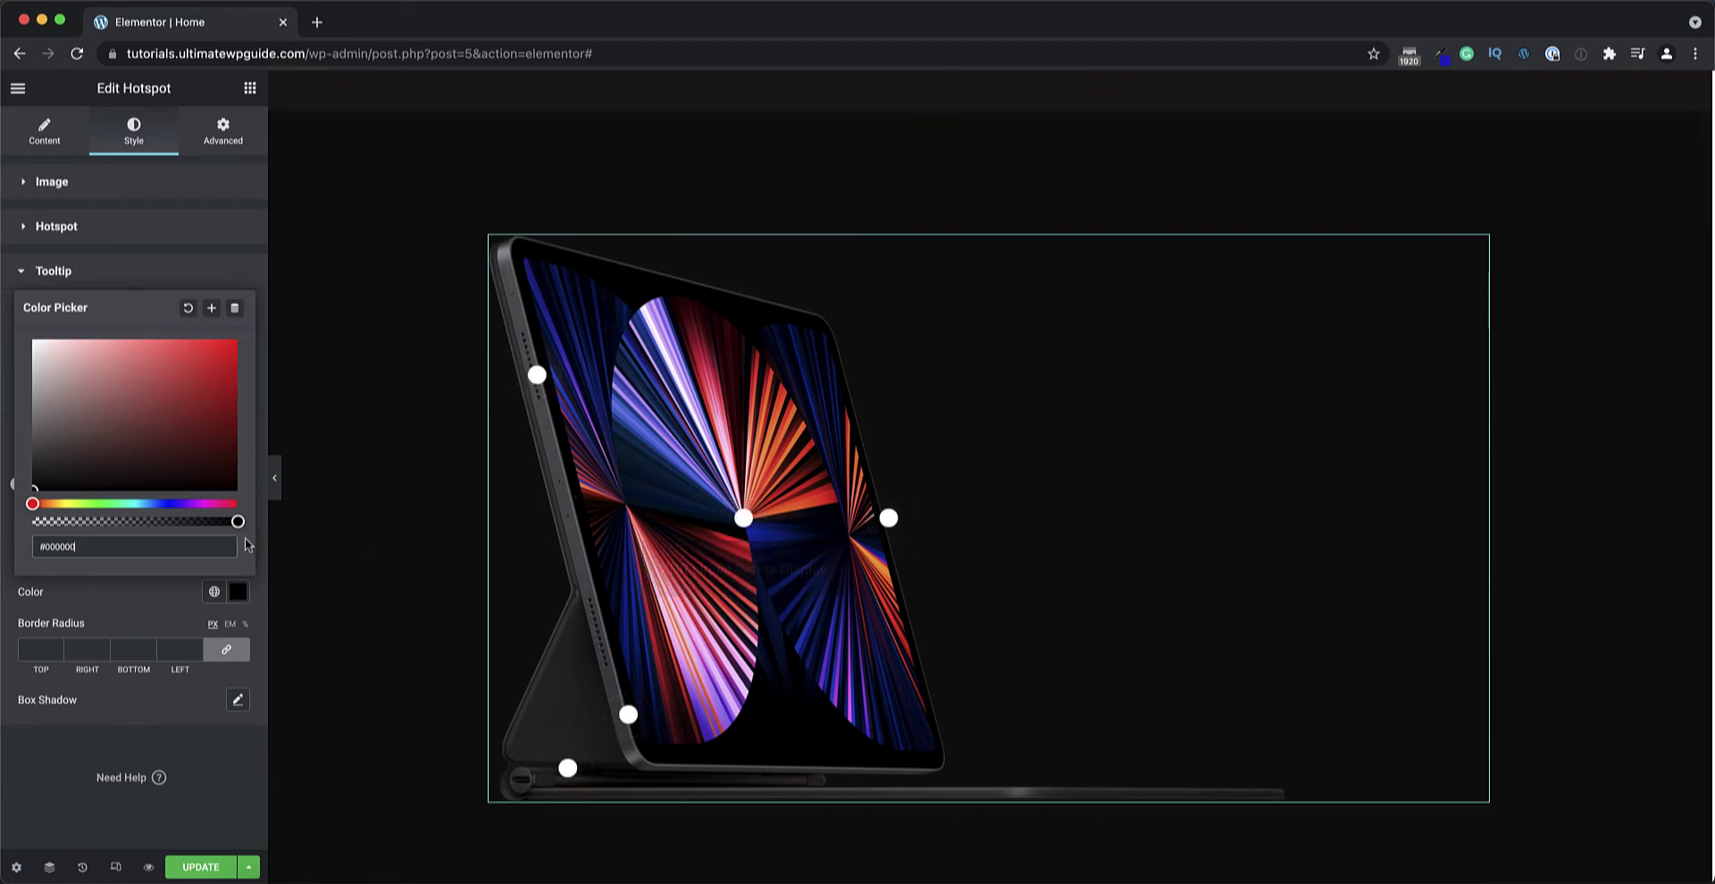
drag(237, 521, 185, 521)
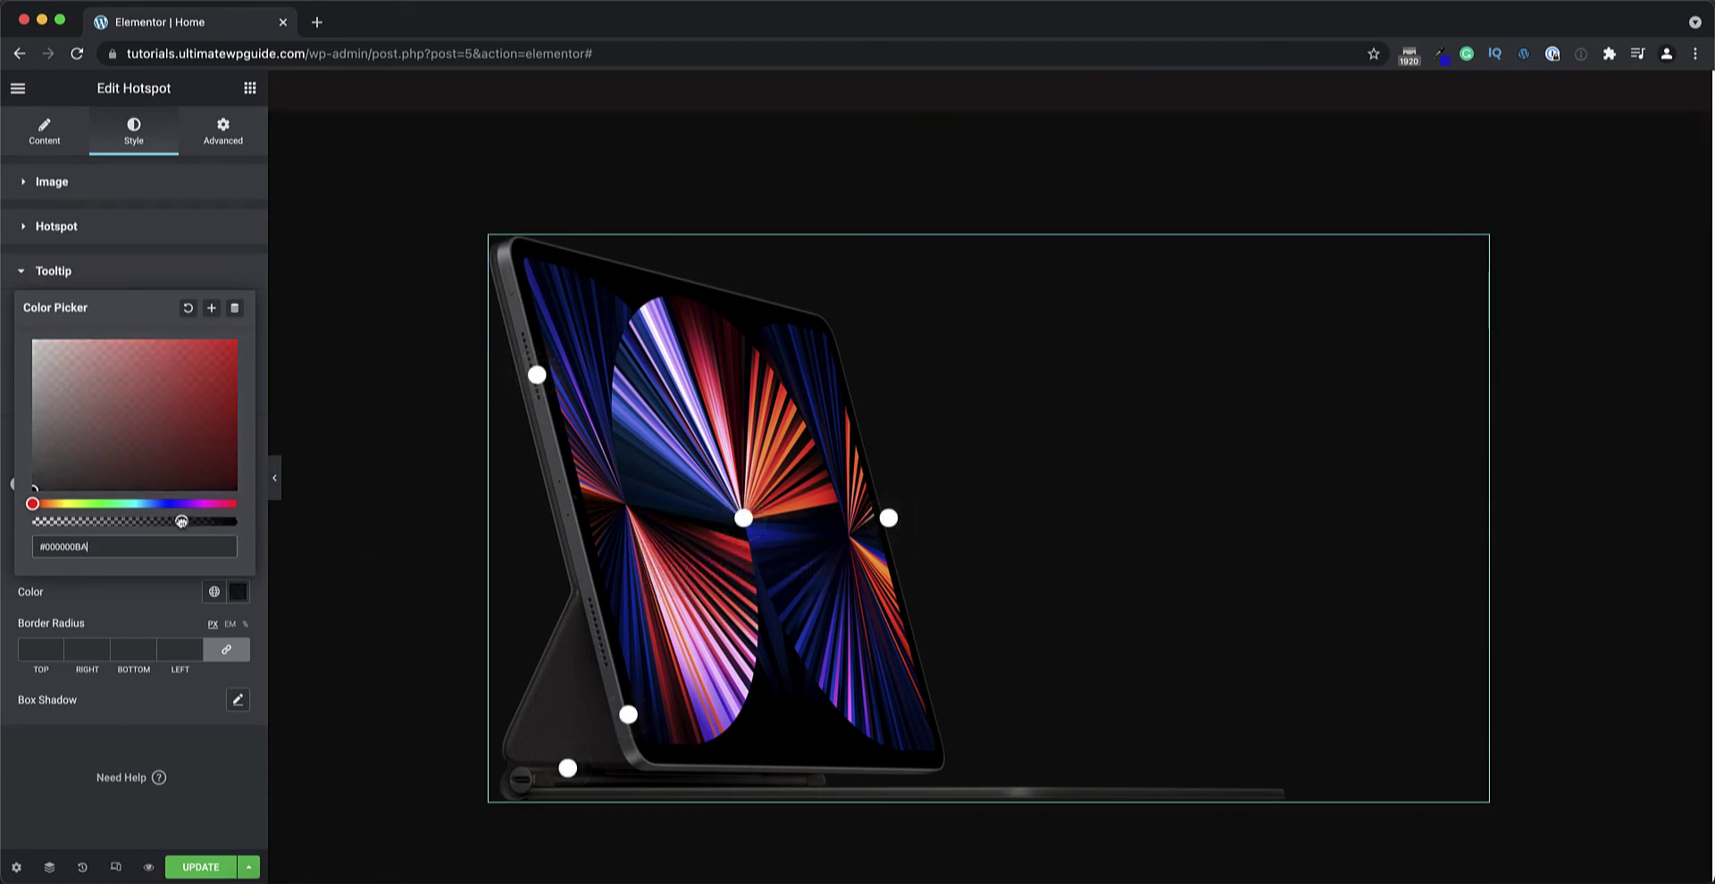
mouse_move(742, 519)
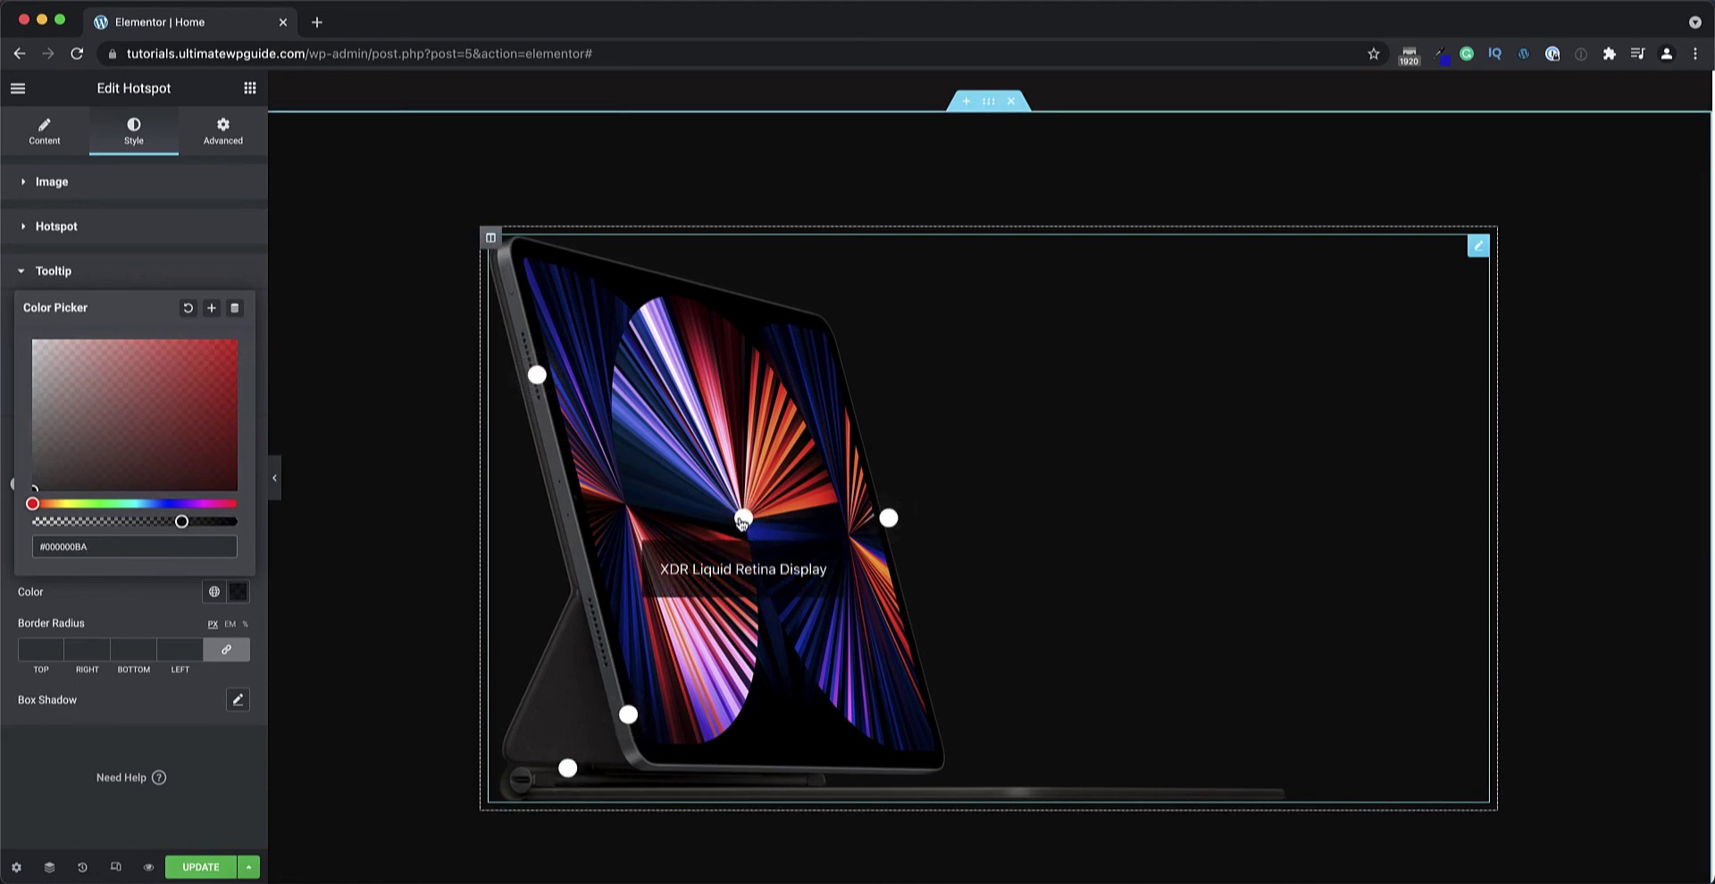
click(112, 607)
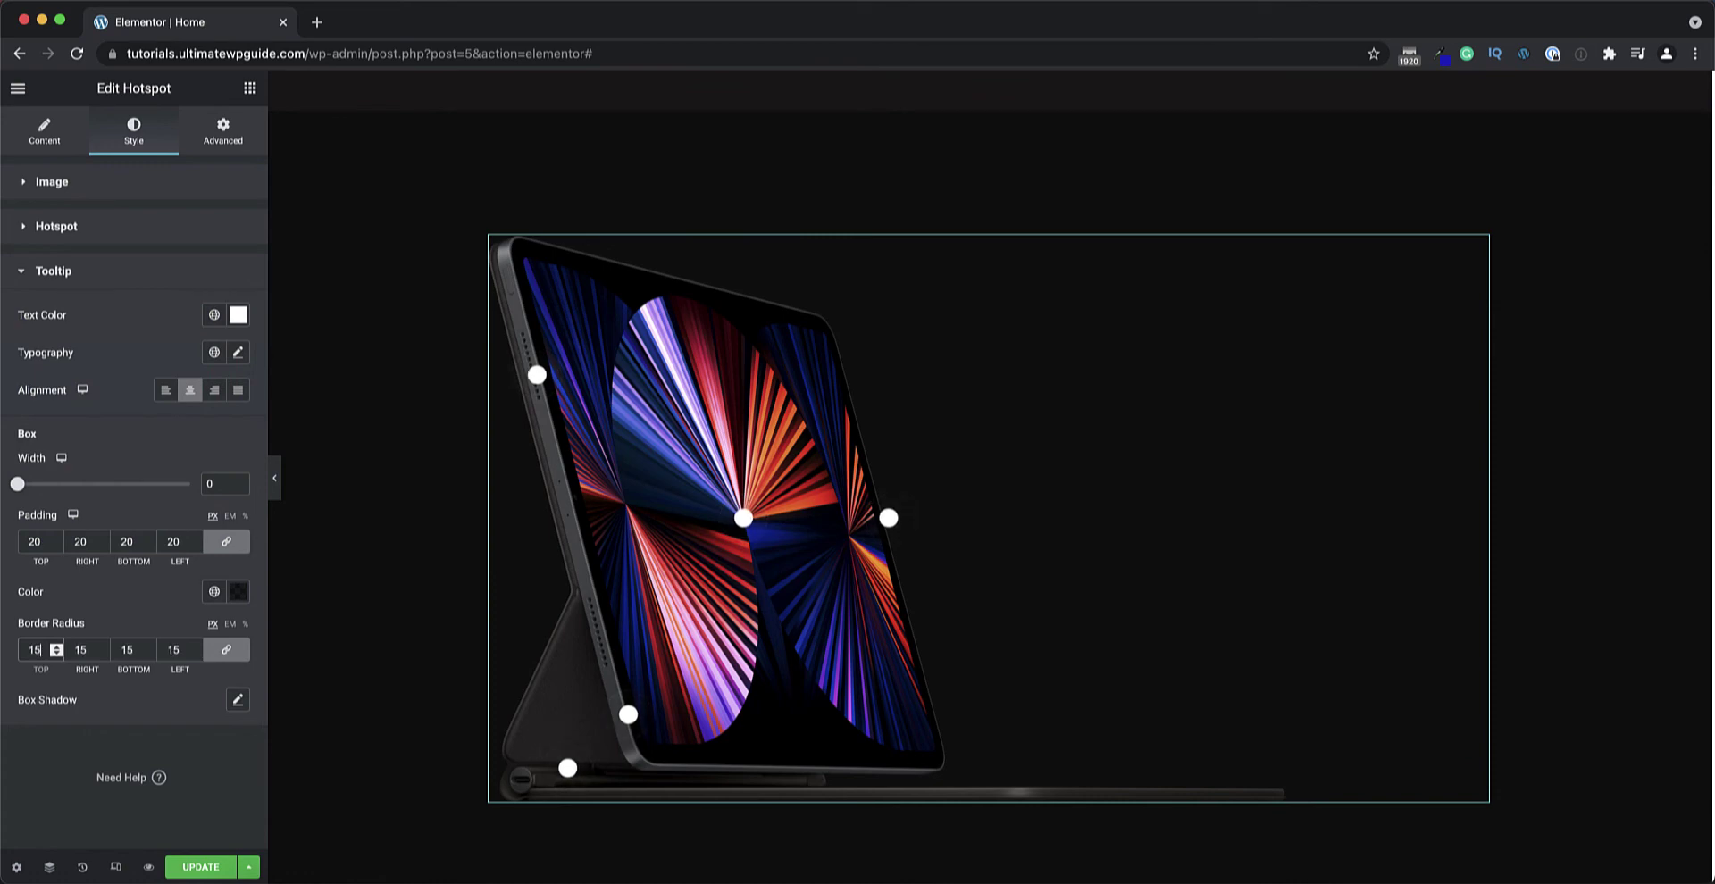
mouse_move(741, 520)
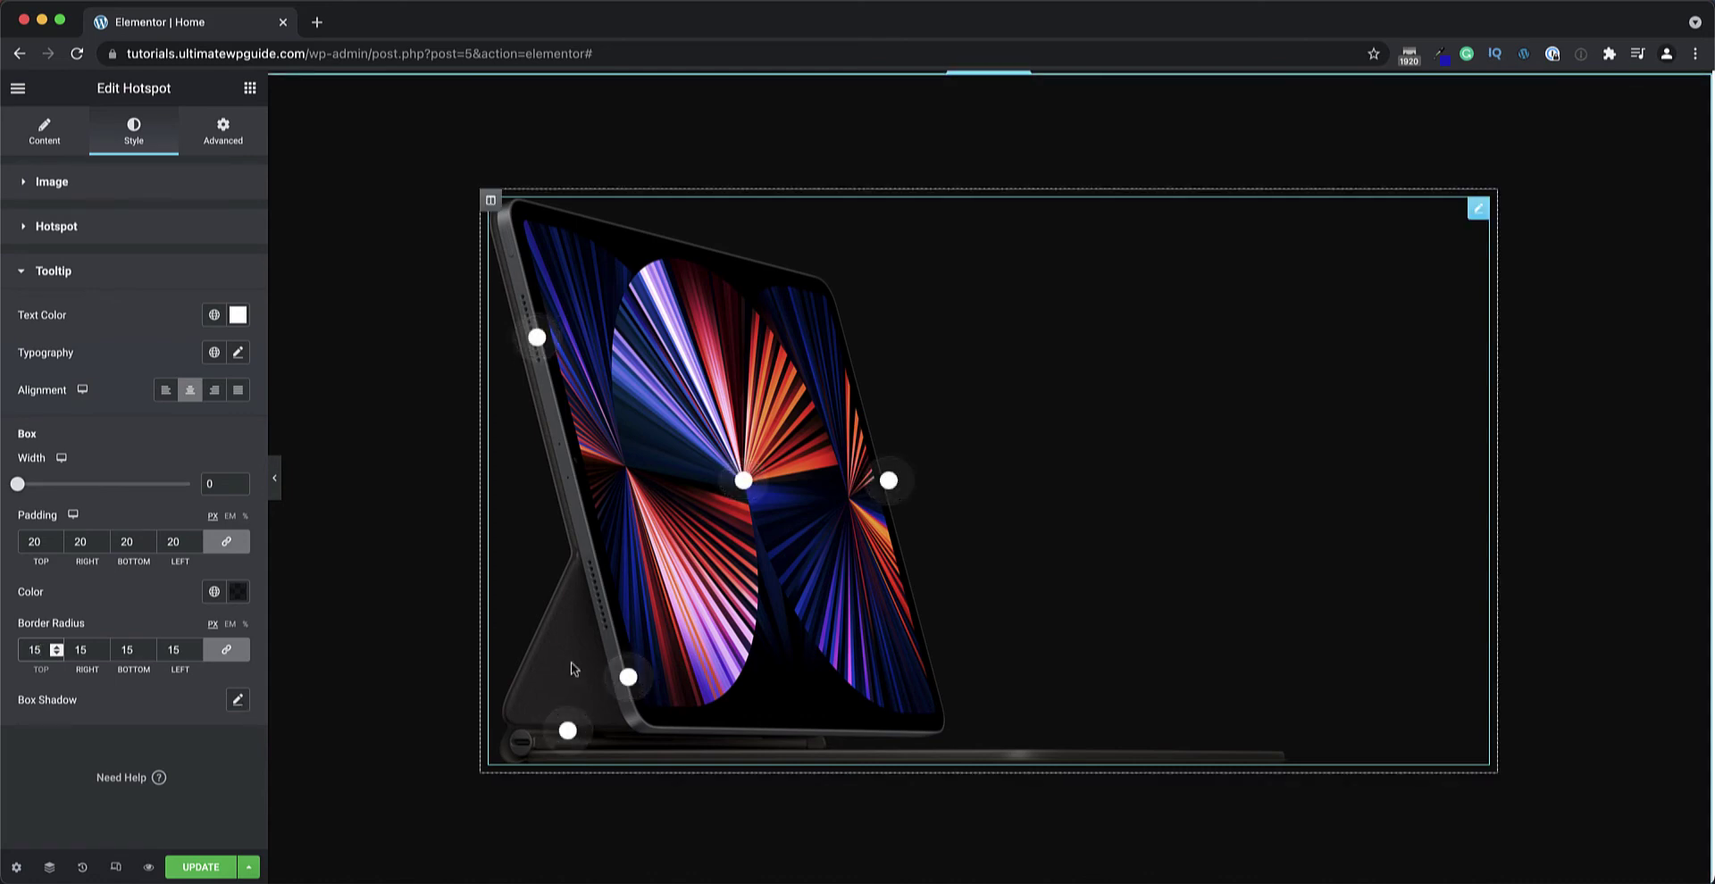
mouse_move(629, 678)
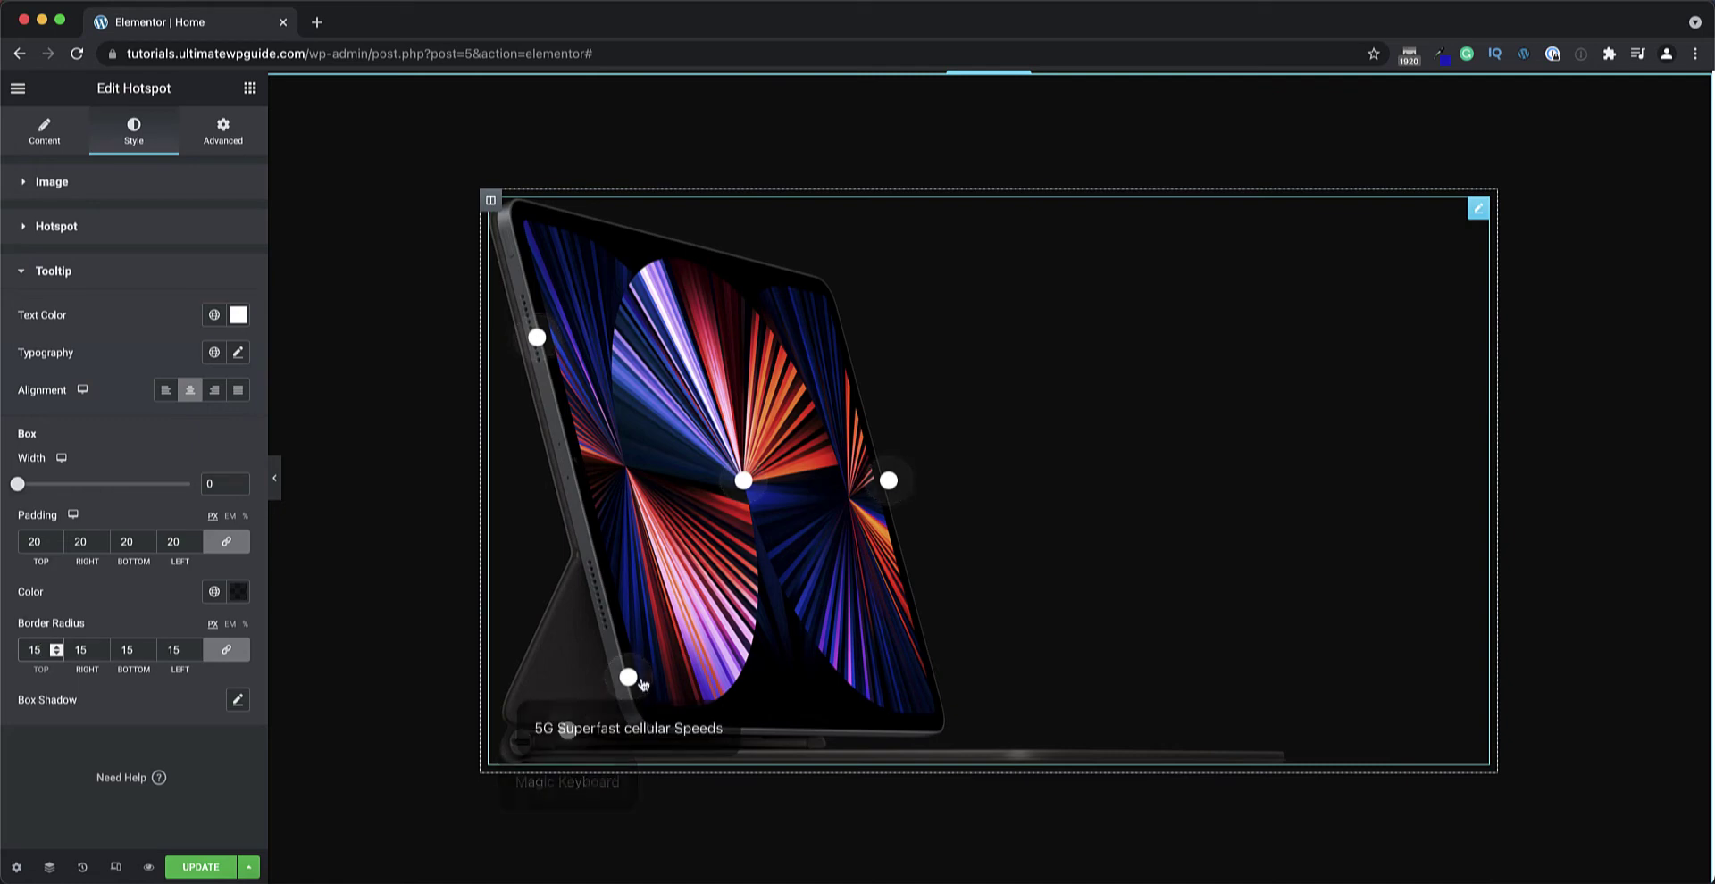
mouse_move(887, 484)
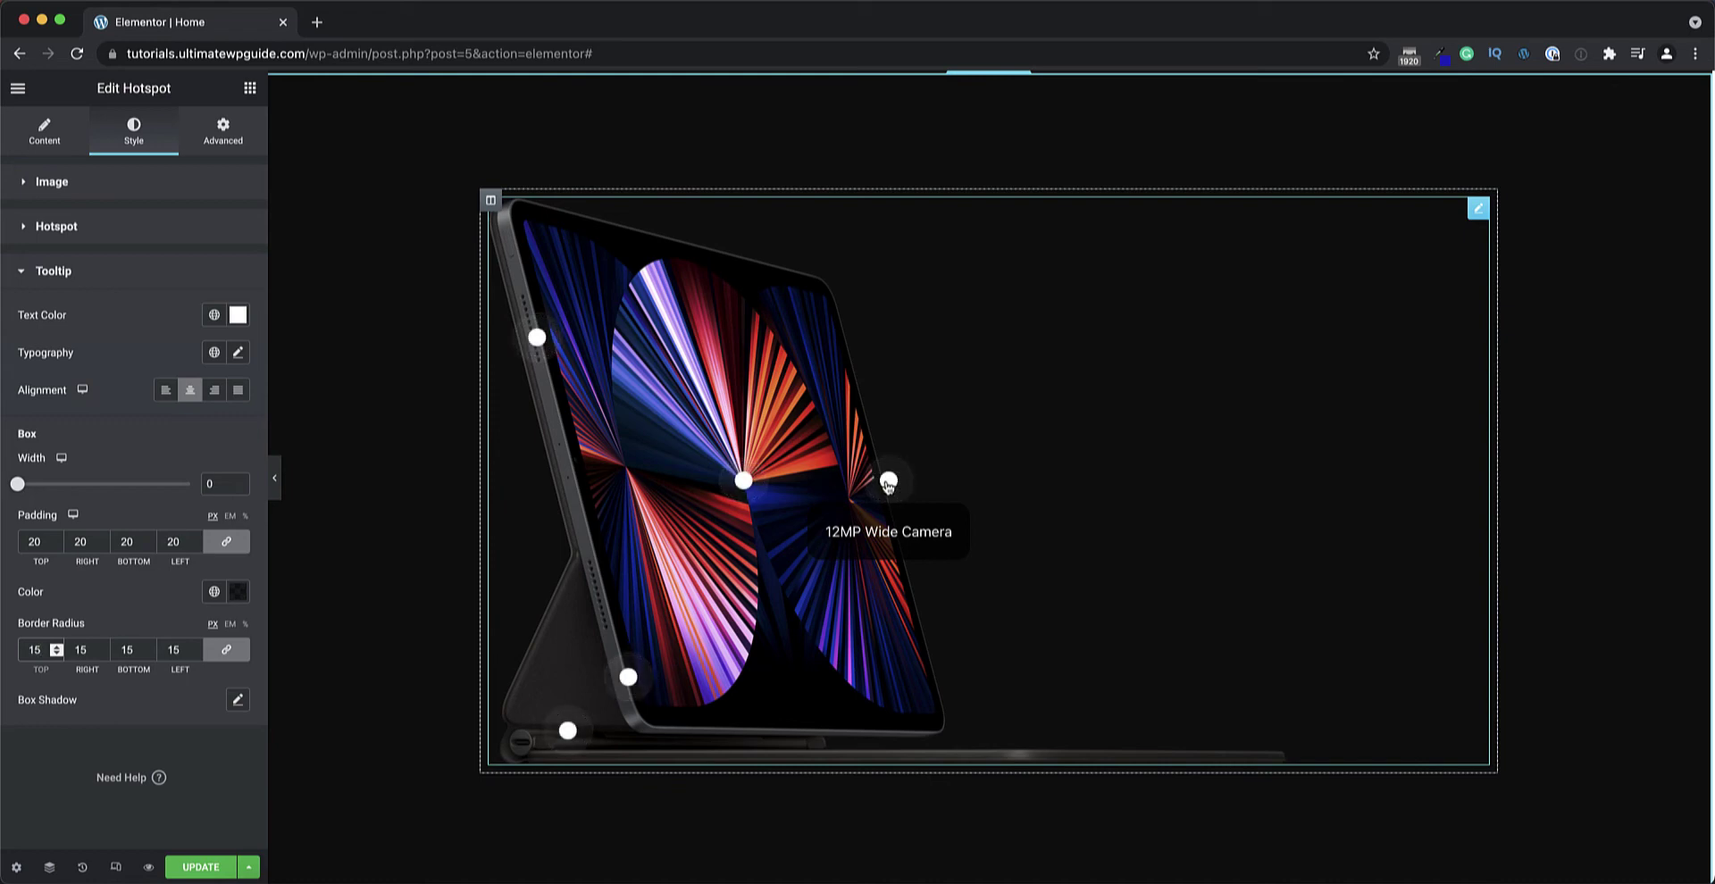
Search widgets for 'video' and drag a Video Playlist under the 'Video Playlist' heading.
scroll(888, 484, up, 5)
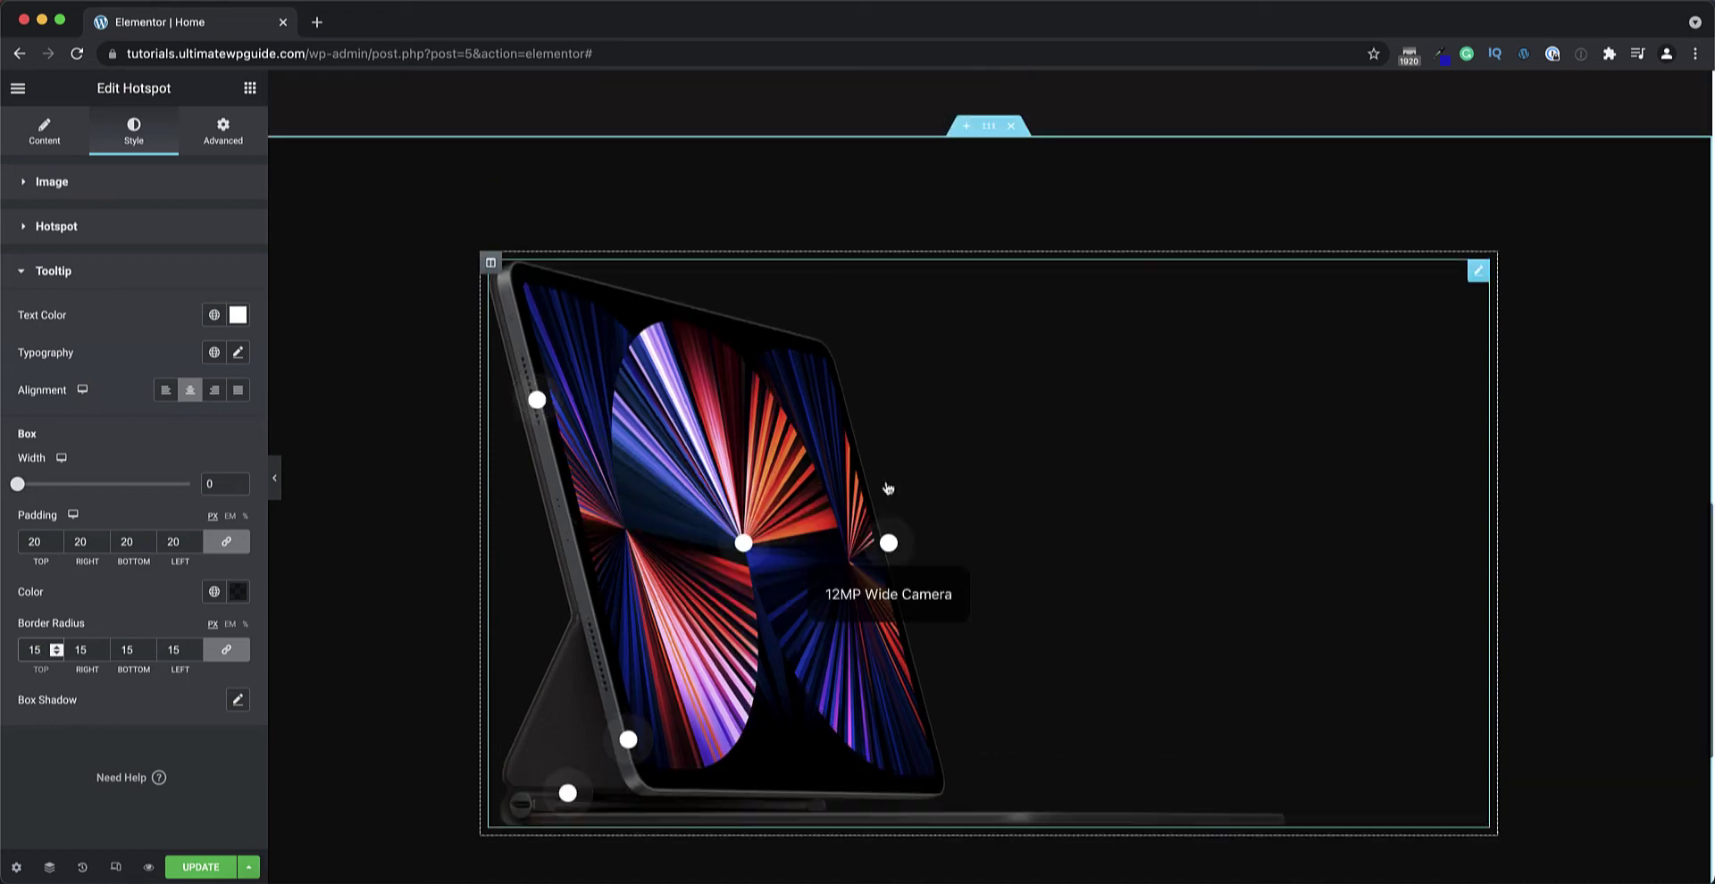
scroll(888, 487, up, 4)
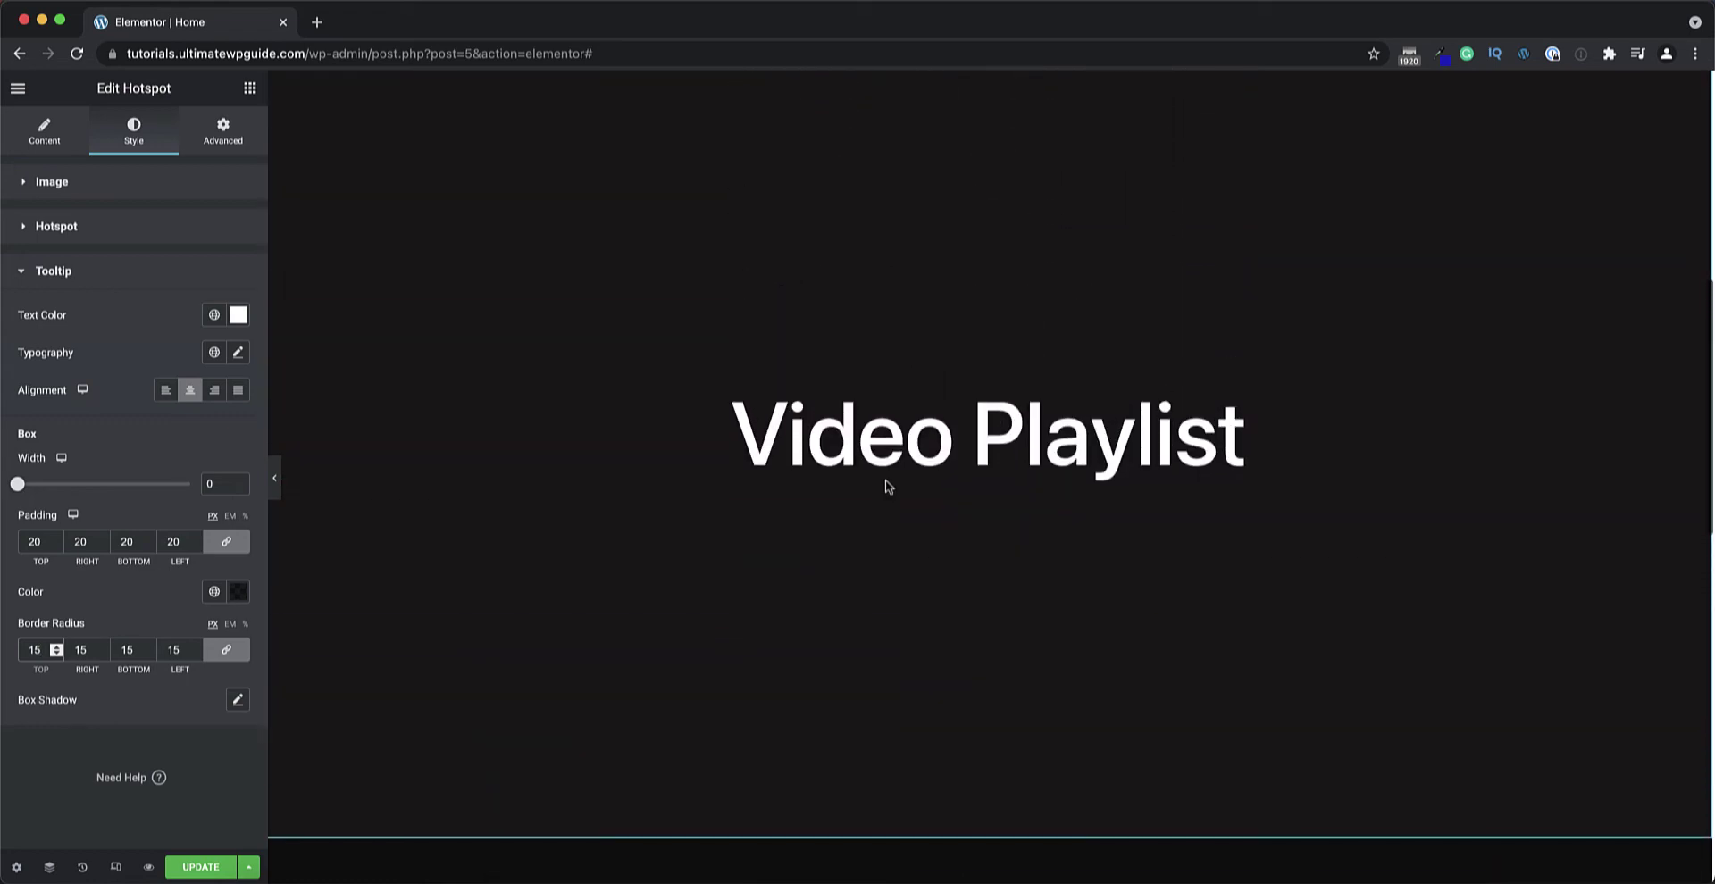
scroll(886, 482, up, 2)
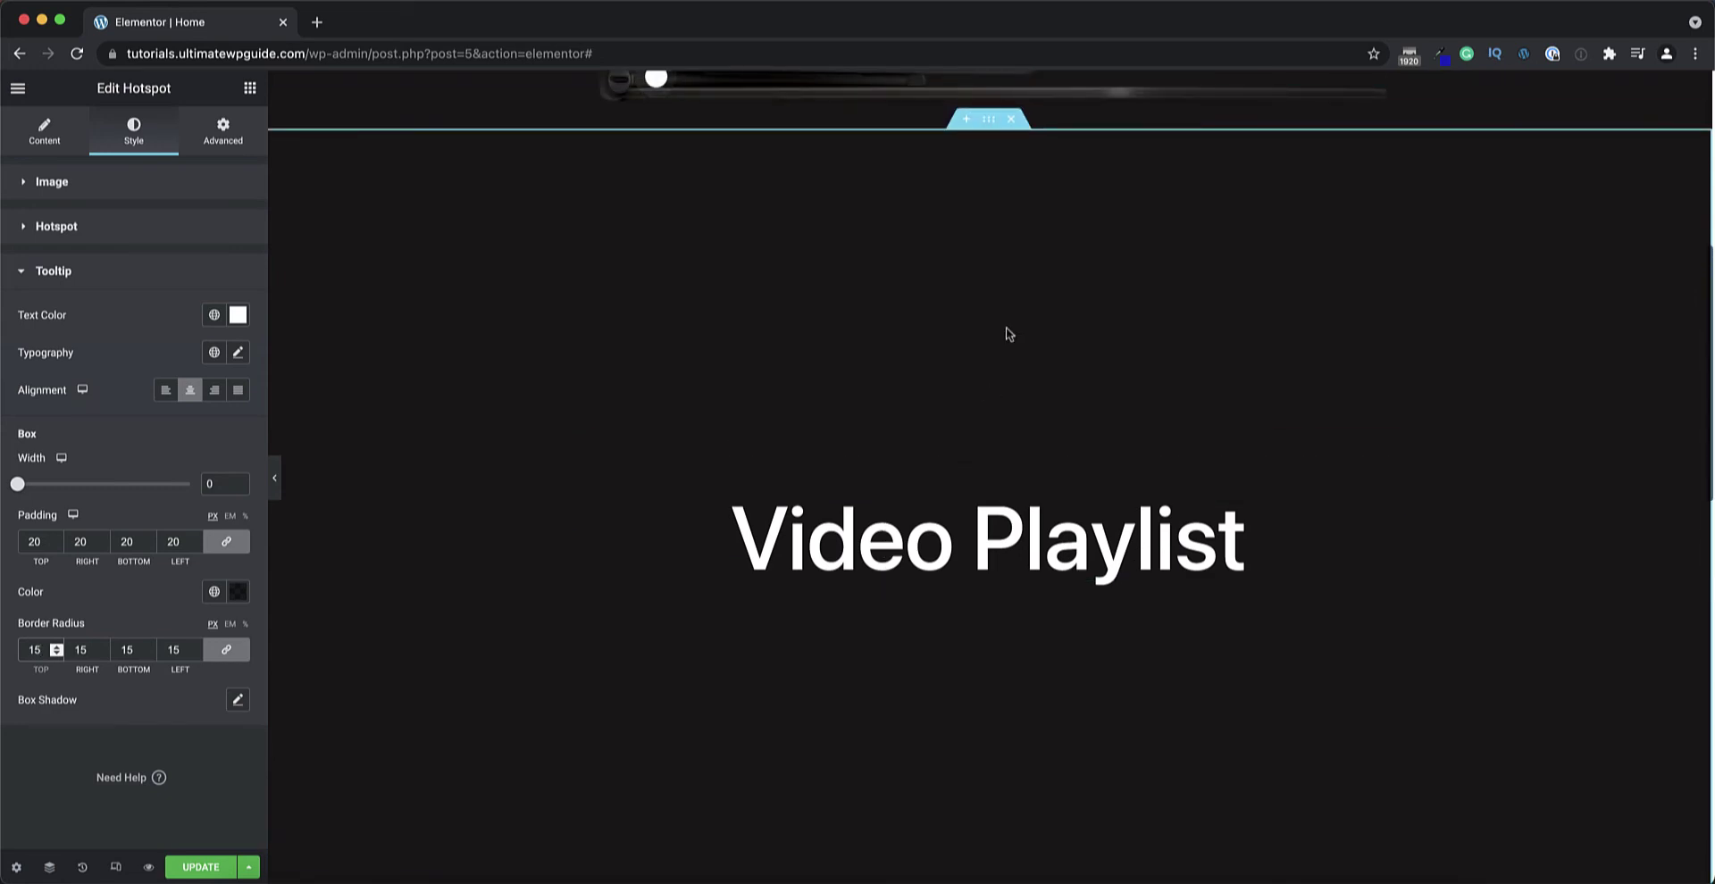
scroll(927, 454, down, 2)
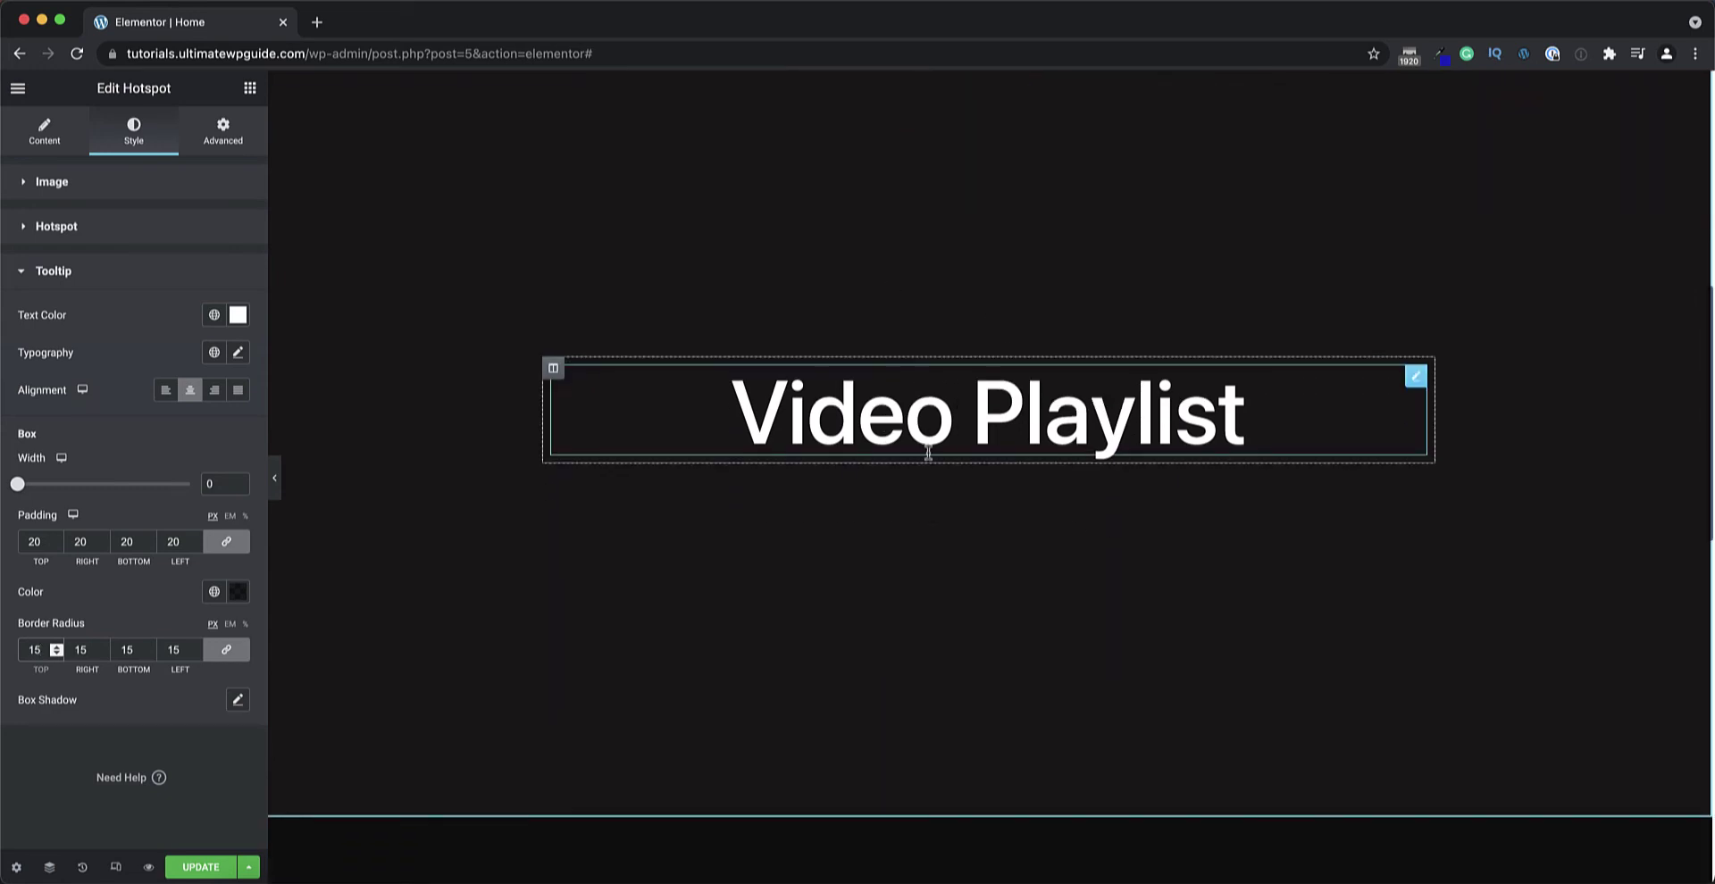
click(251, 88)
text(video)
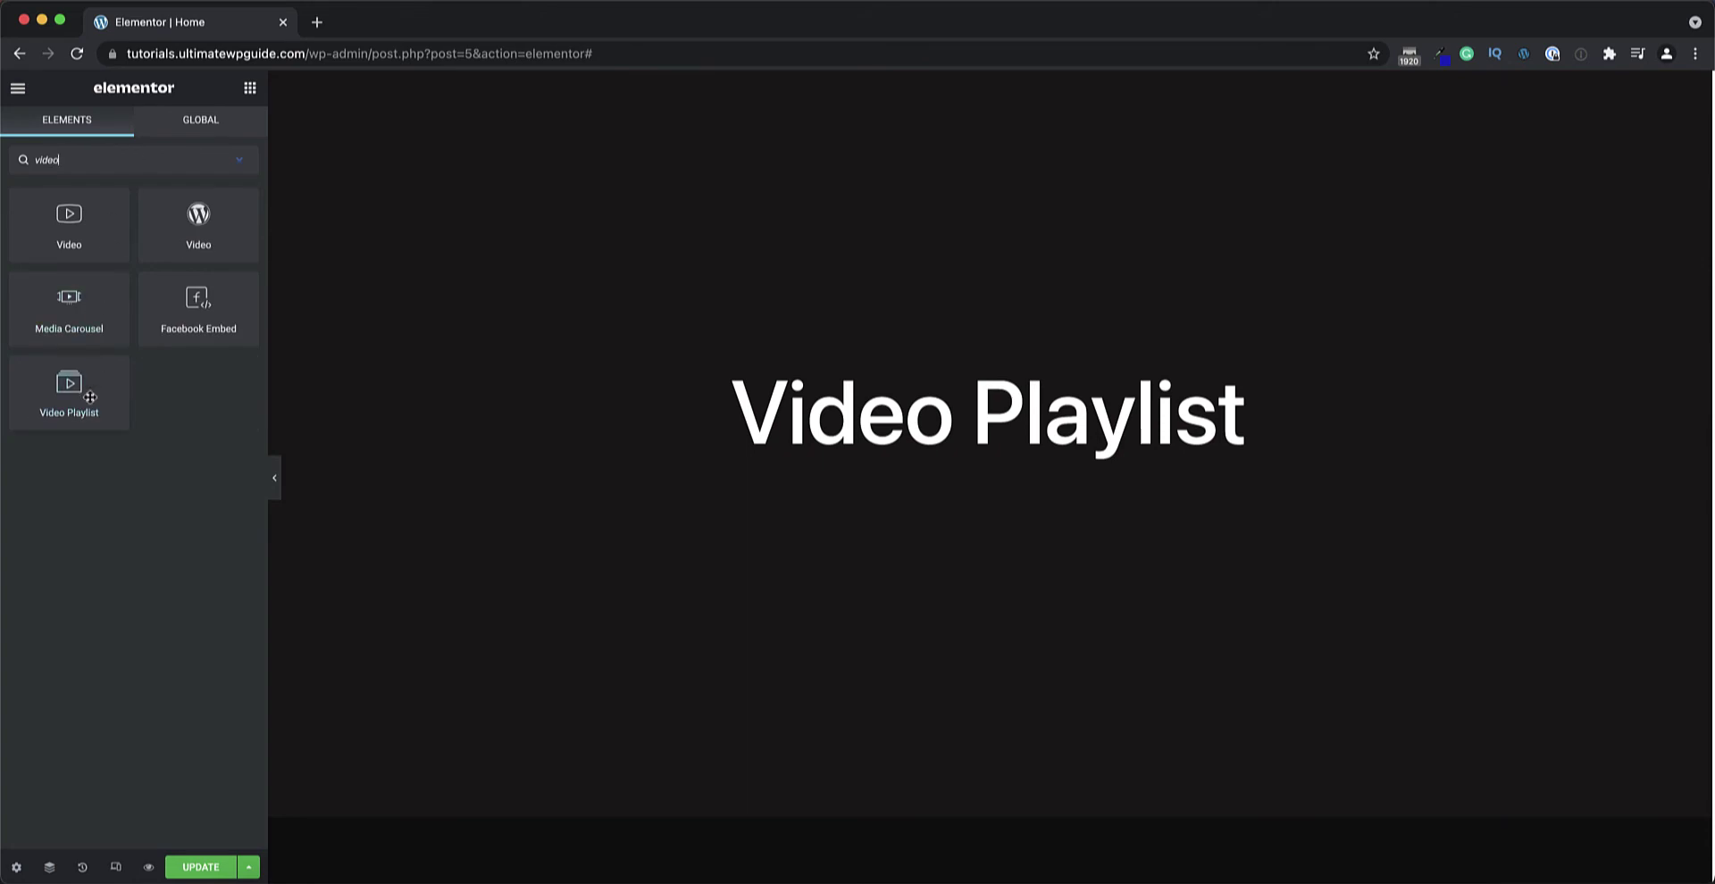
drag(69, 389, 995, 452)
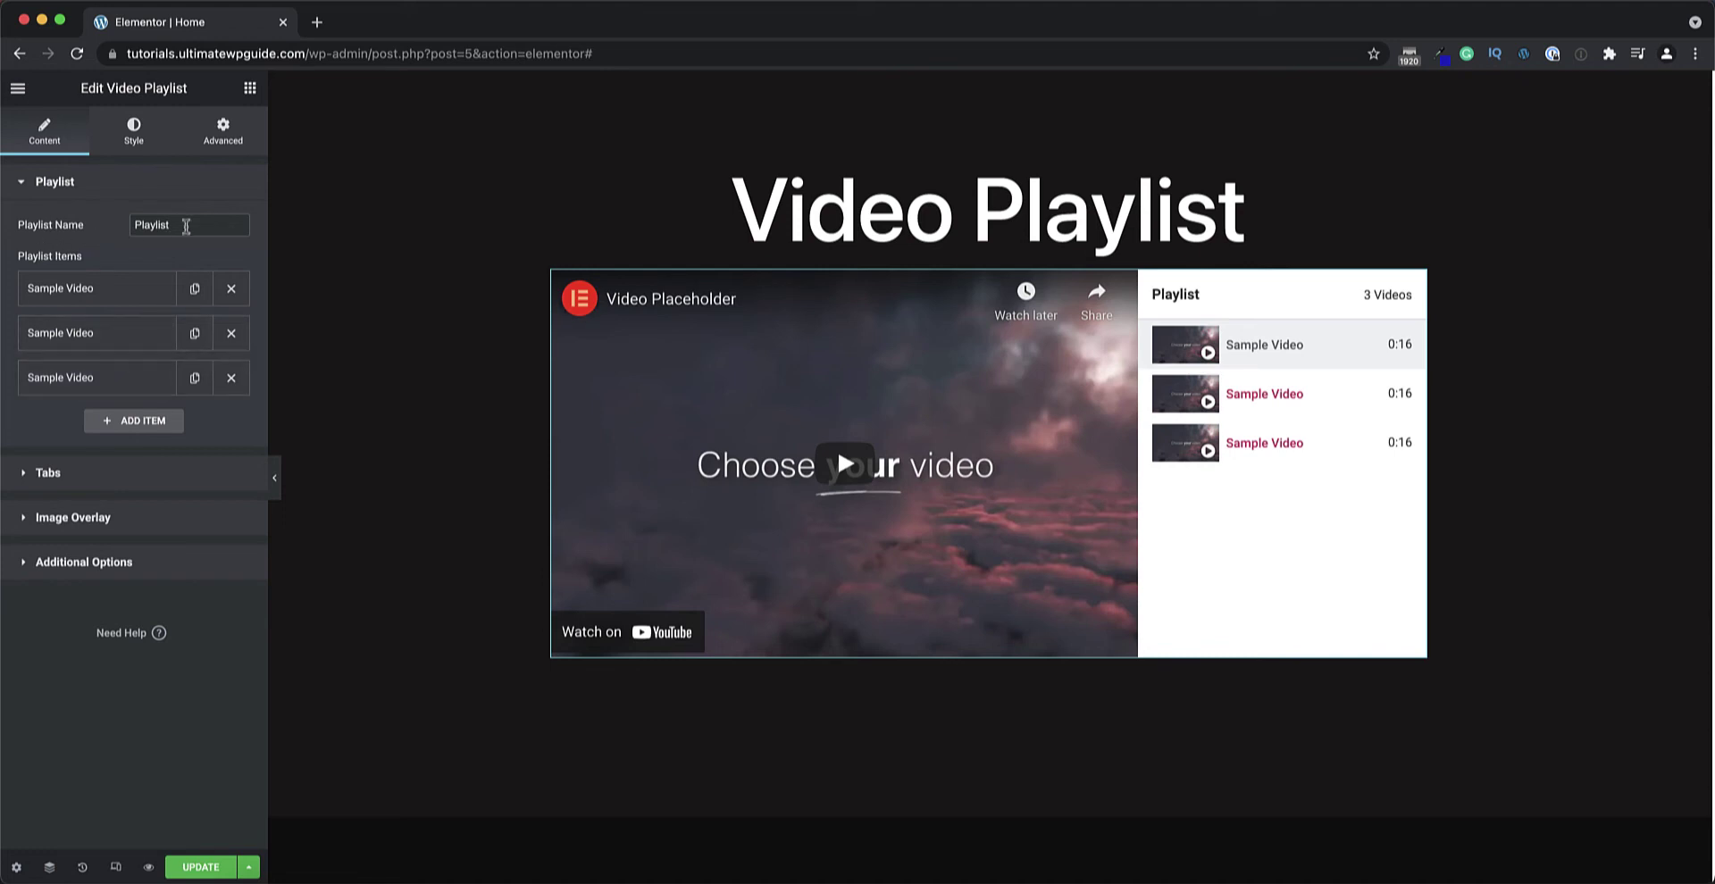
Expand the first playlist item, keep Type YouTube, and fetch its video data from the link.
drag(185, 226, 96, 230)
click(103, 293)
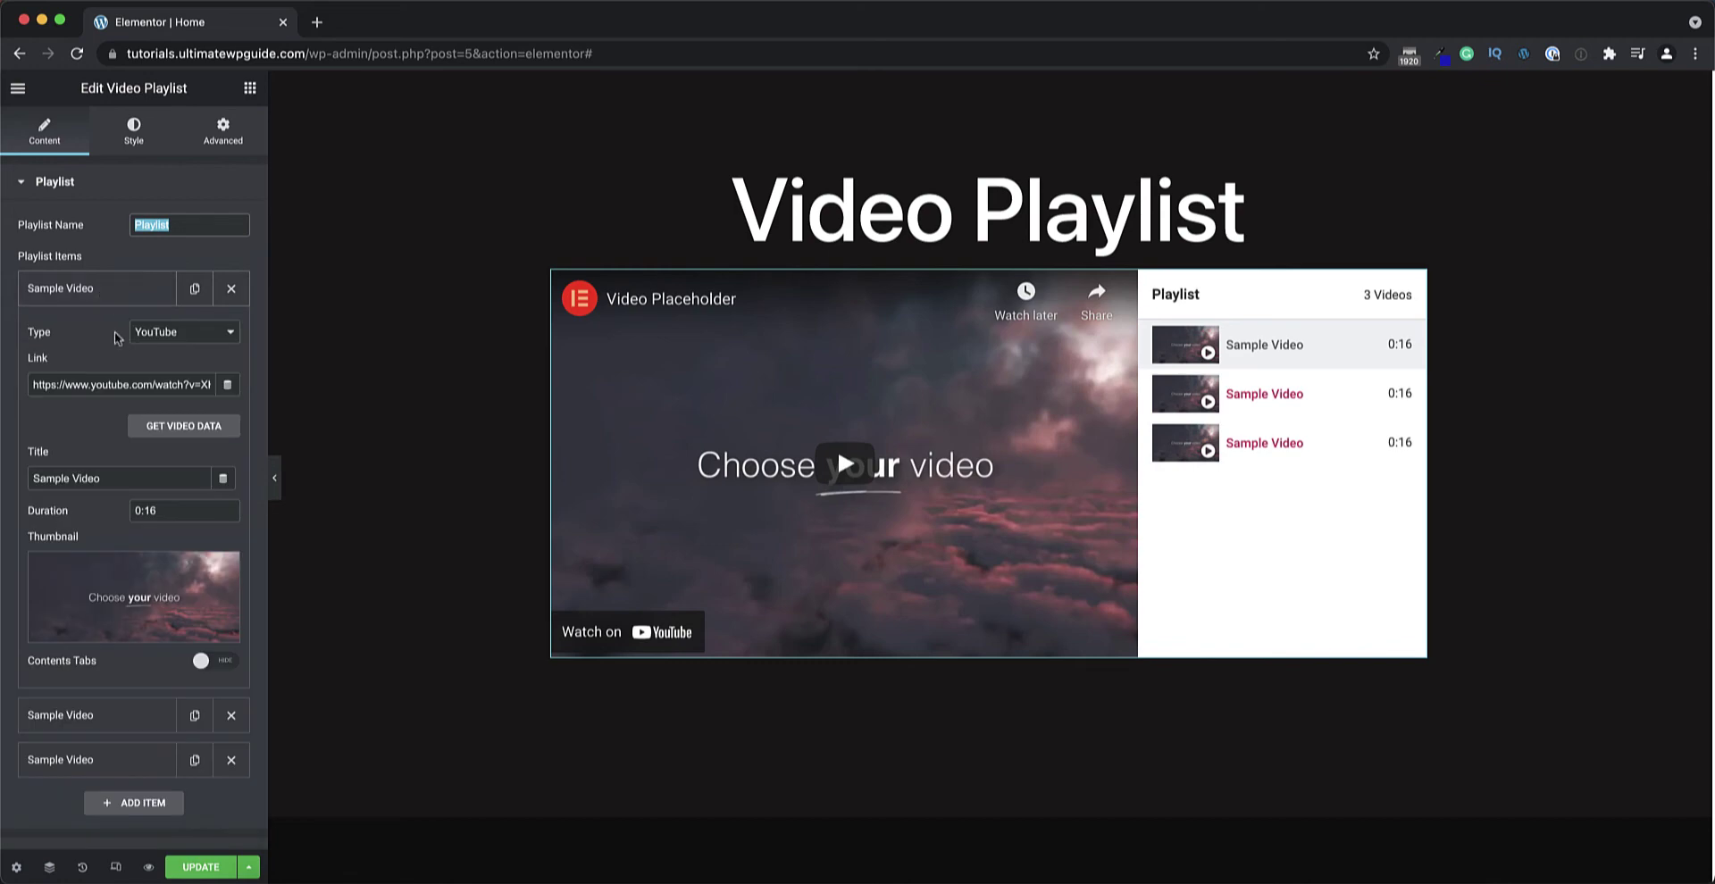
click(183, 332)
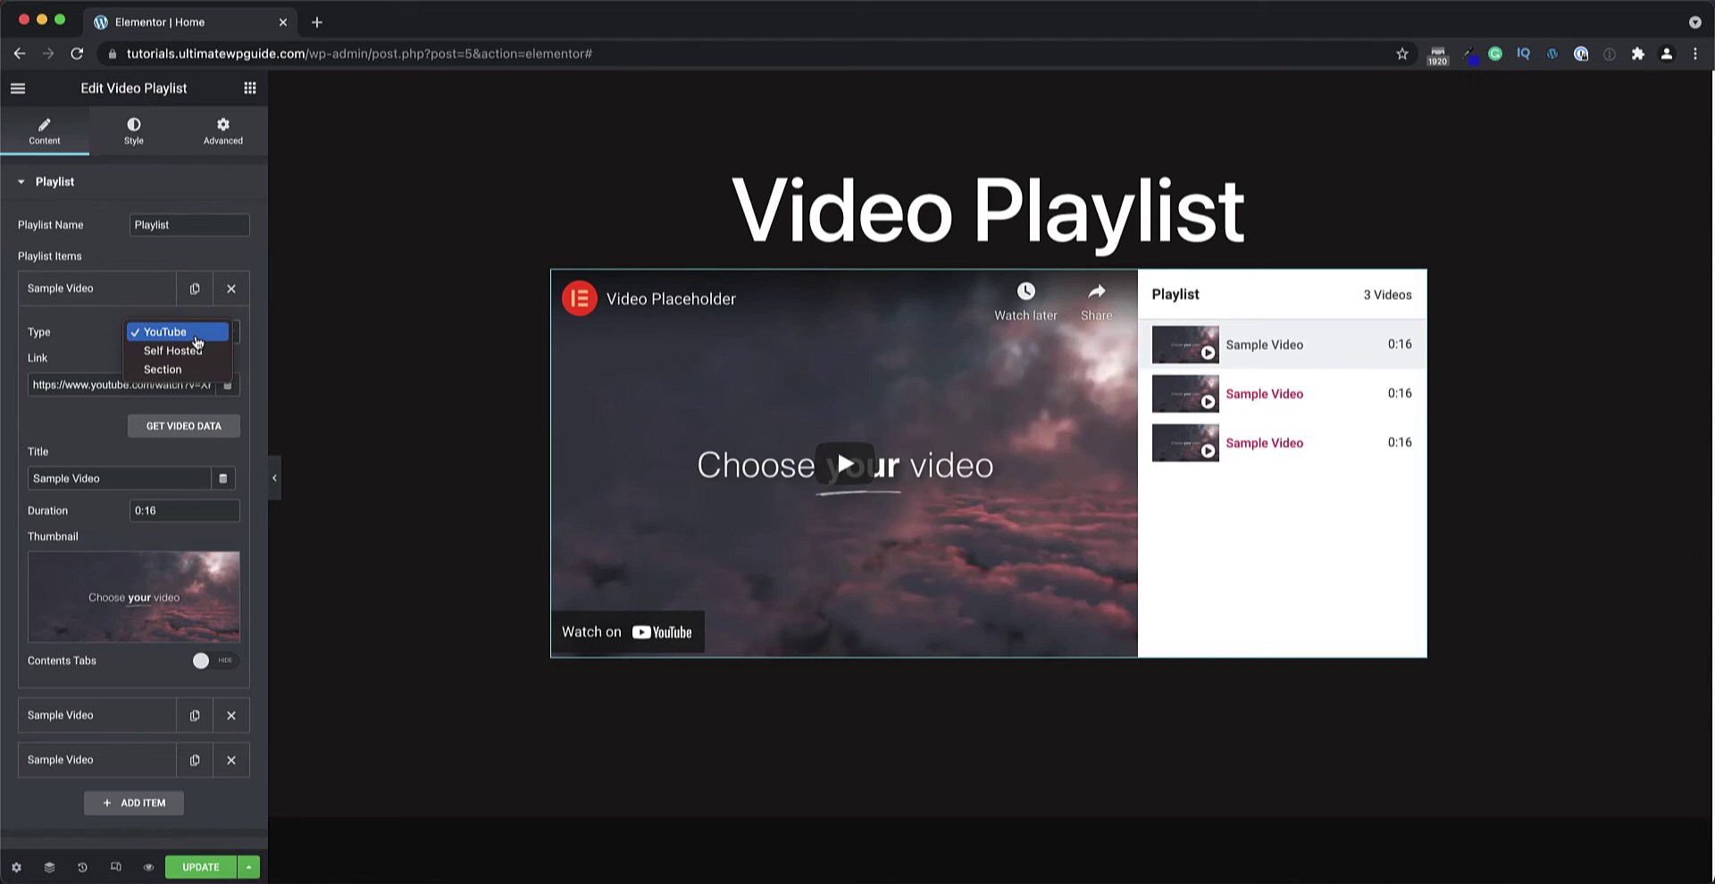
click(103, 350)
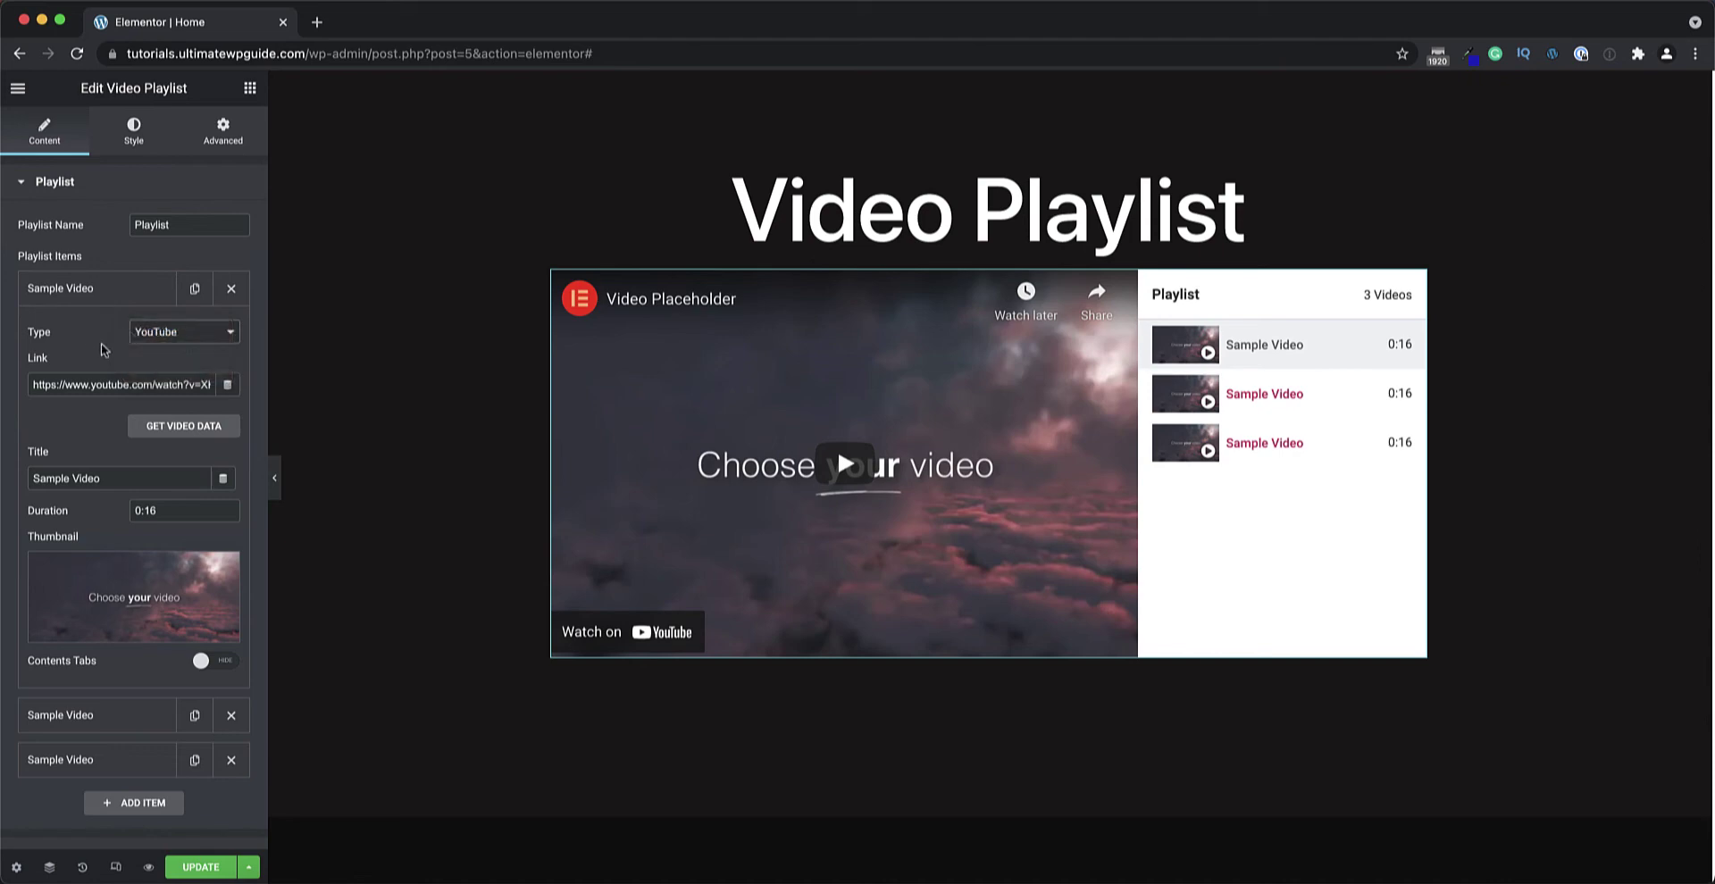
triple_click(33, 384)
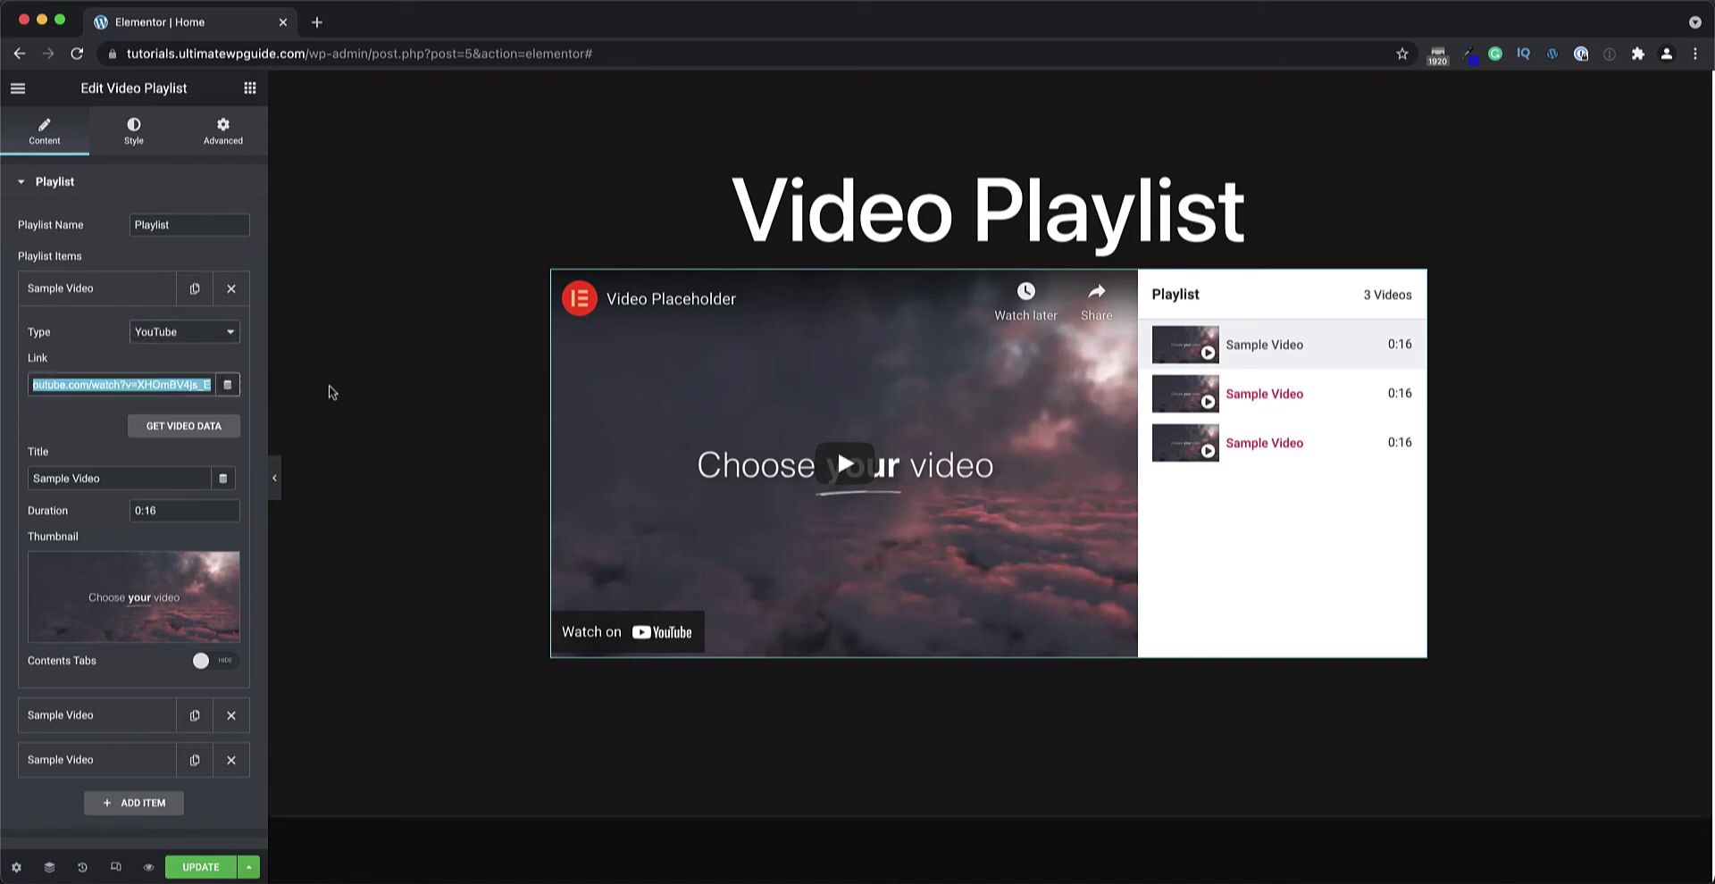
click(89, 414)
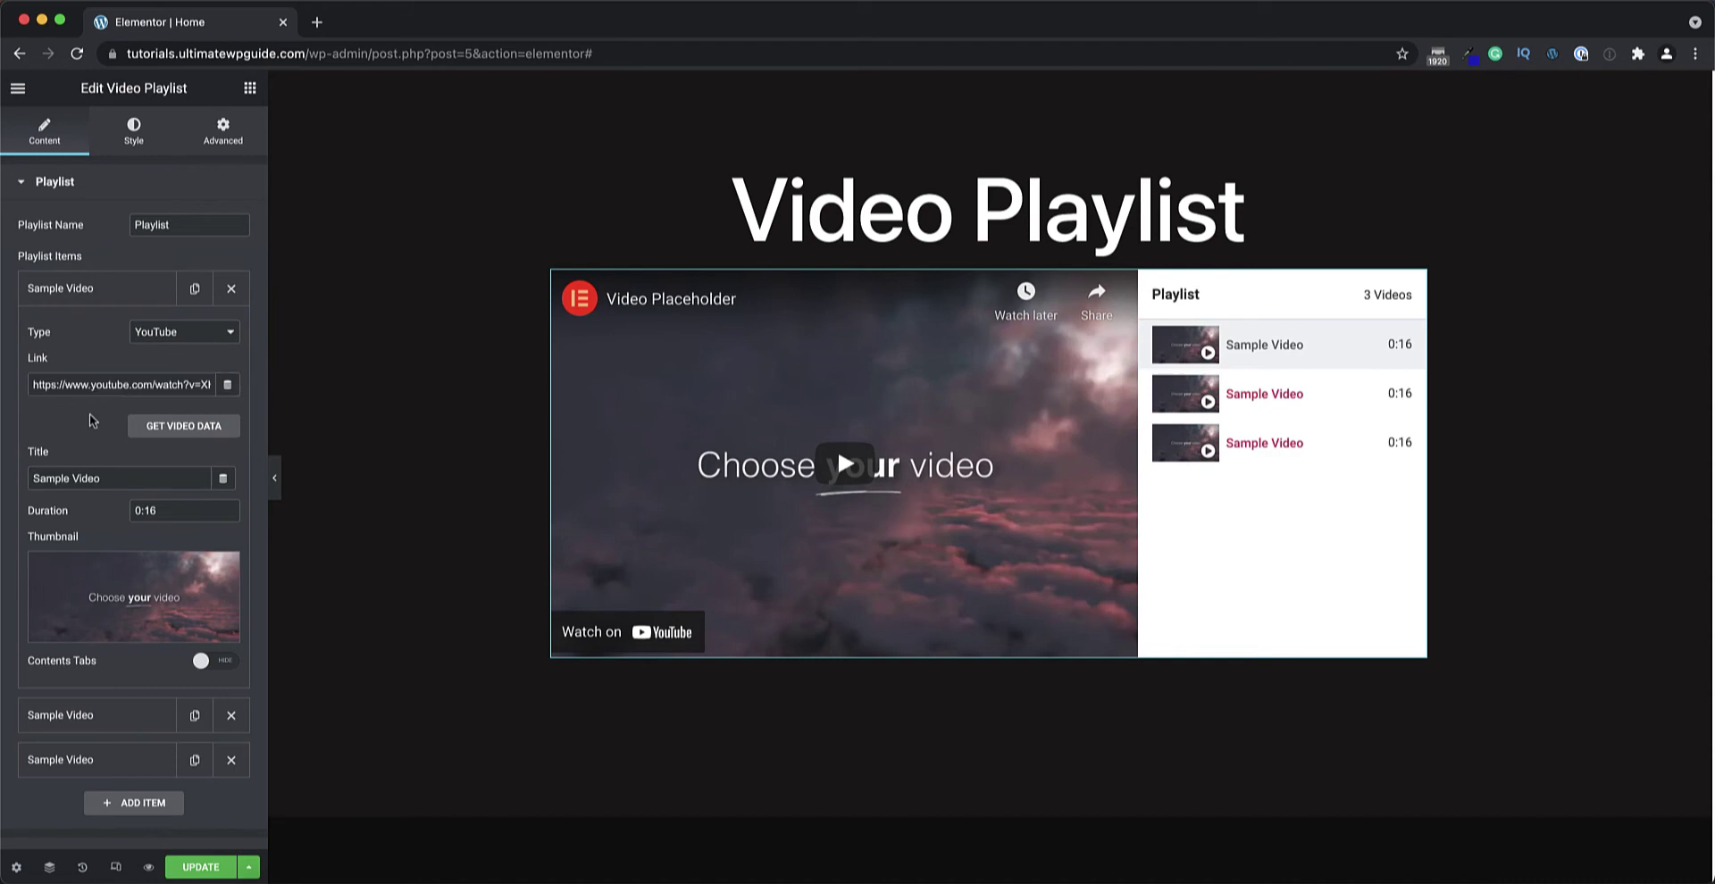
click(185, 434)
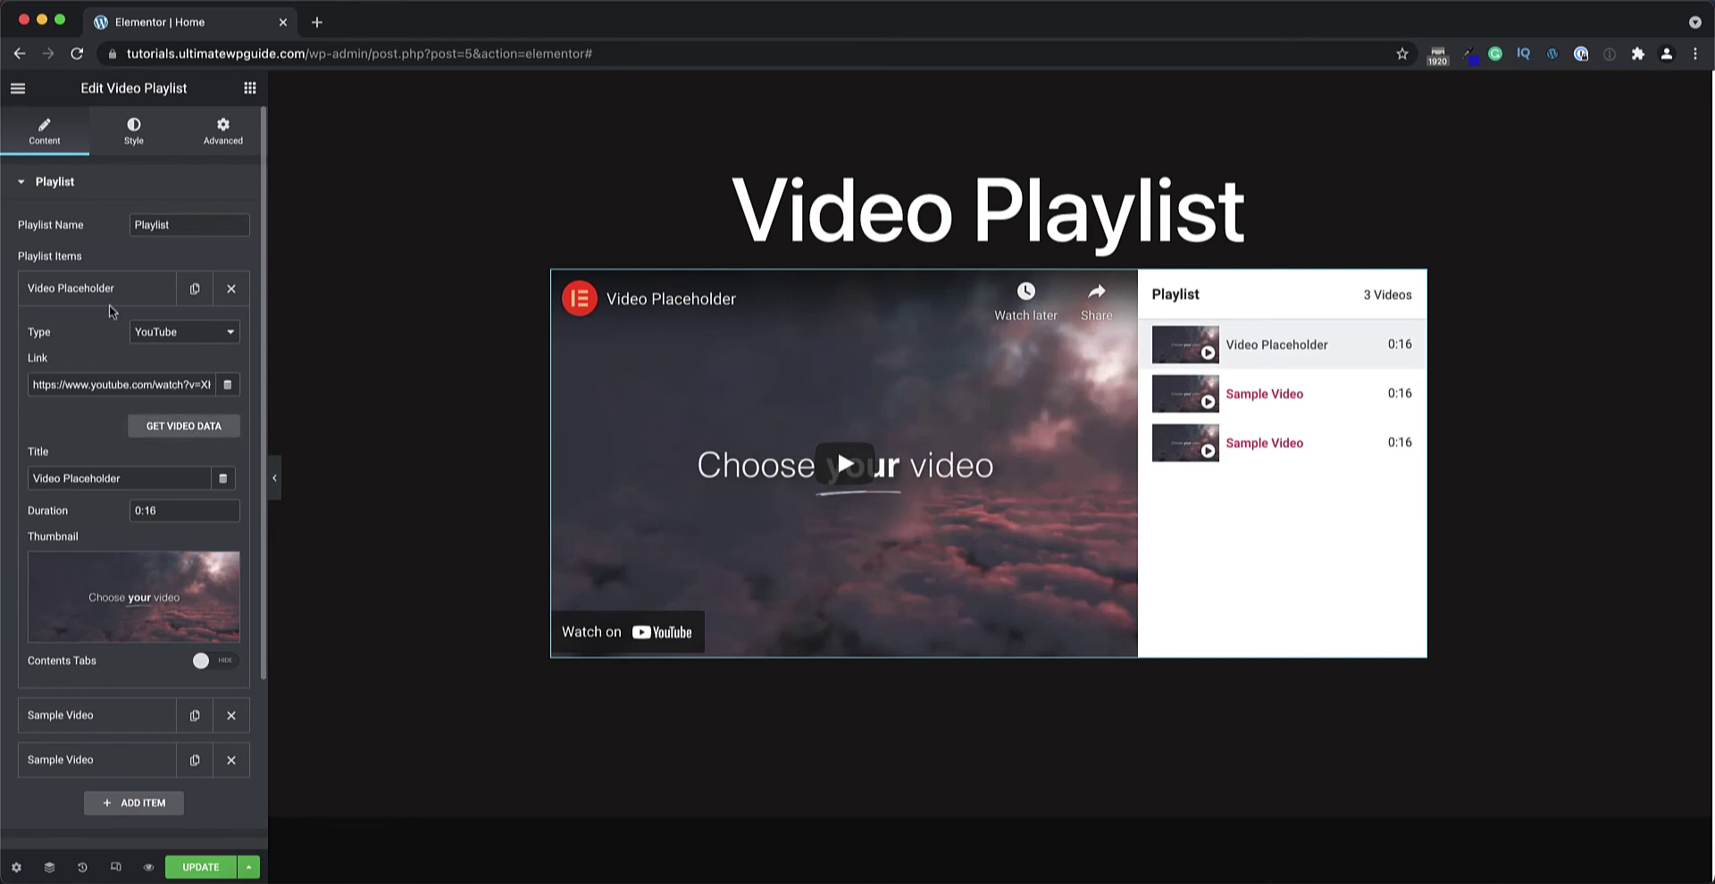
Edit the duration to 2:0, then refetch video data to restore 0:16.
drag(167, 511, 77, 507)
text(2)
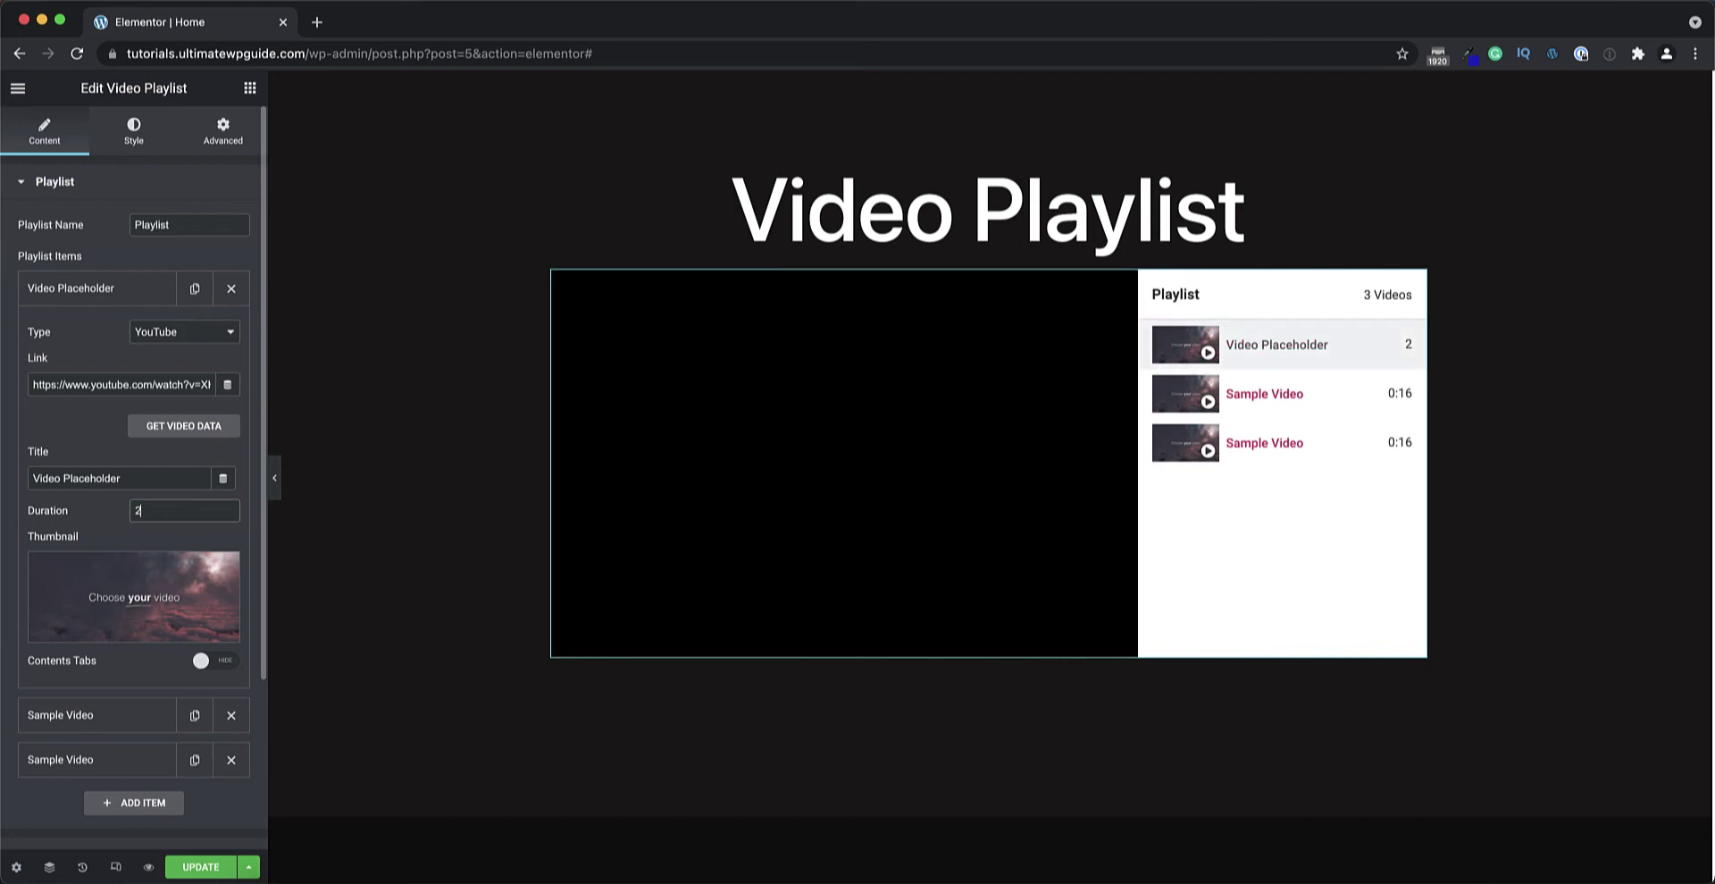
text(:)
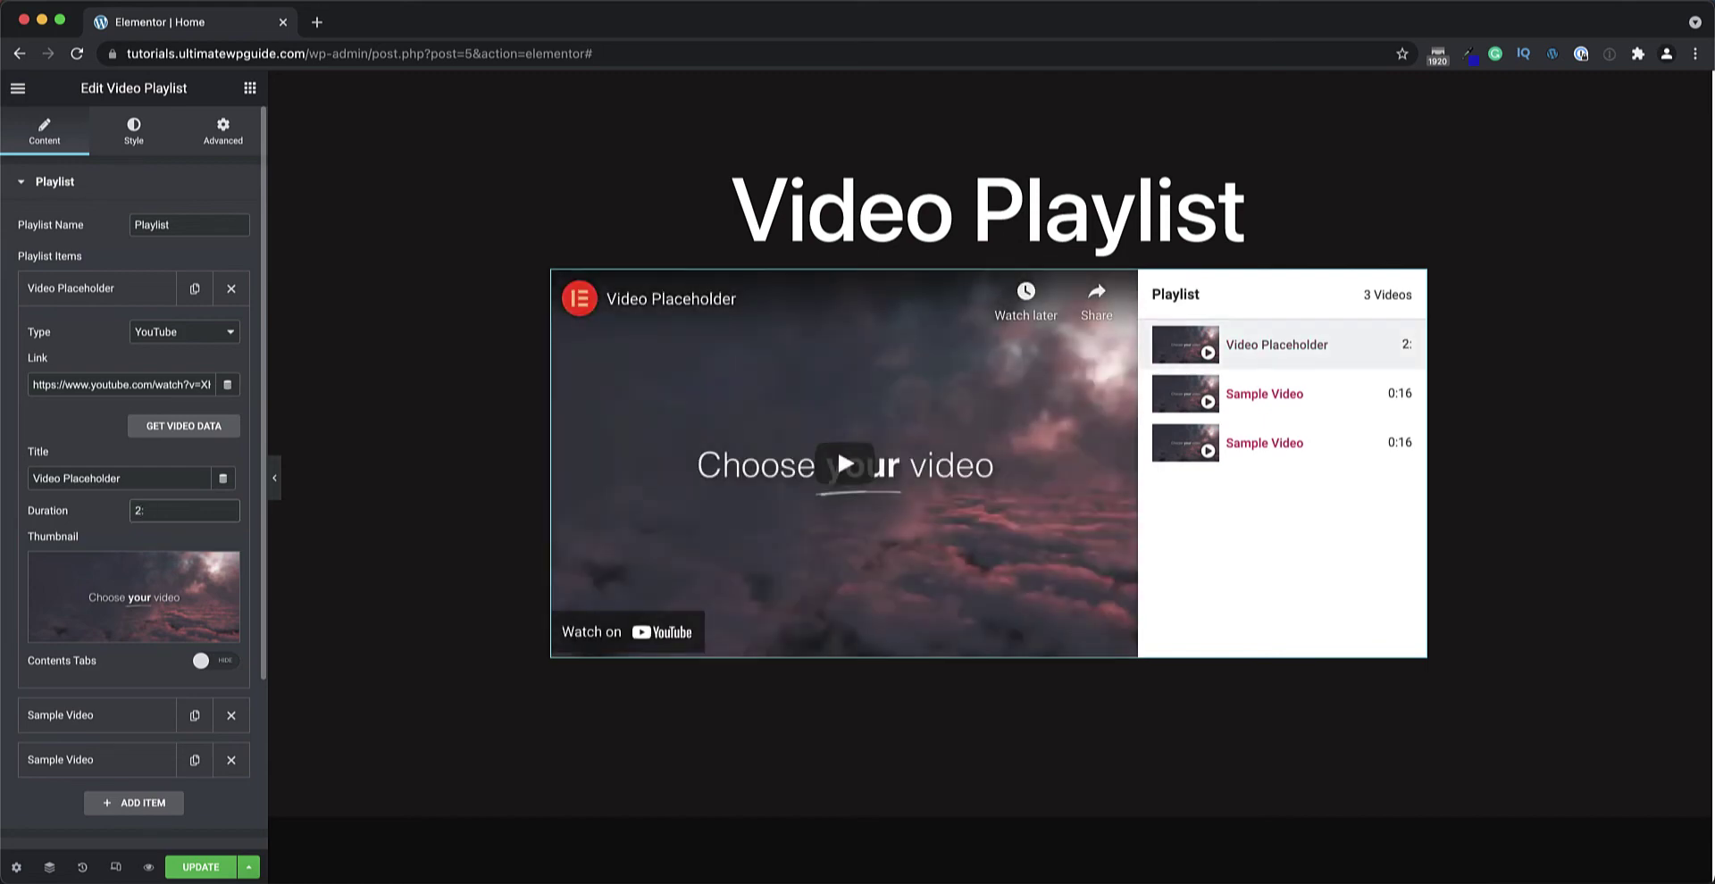
text(03)
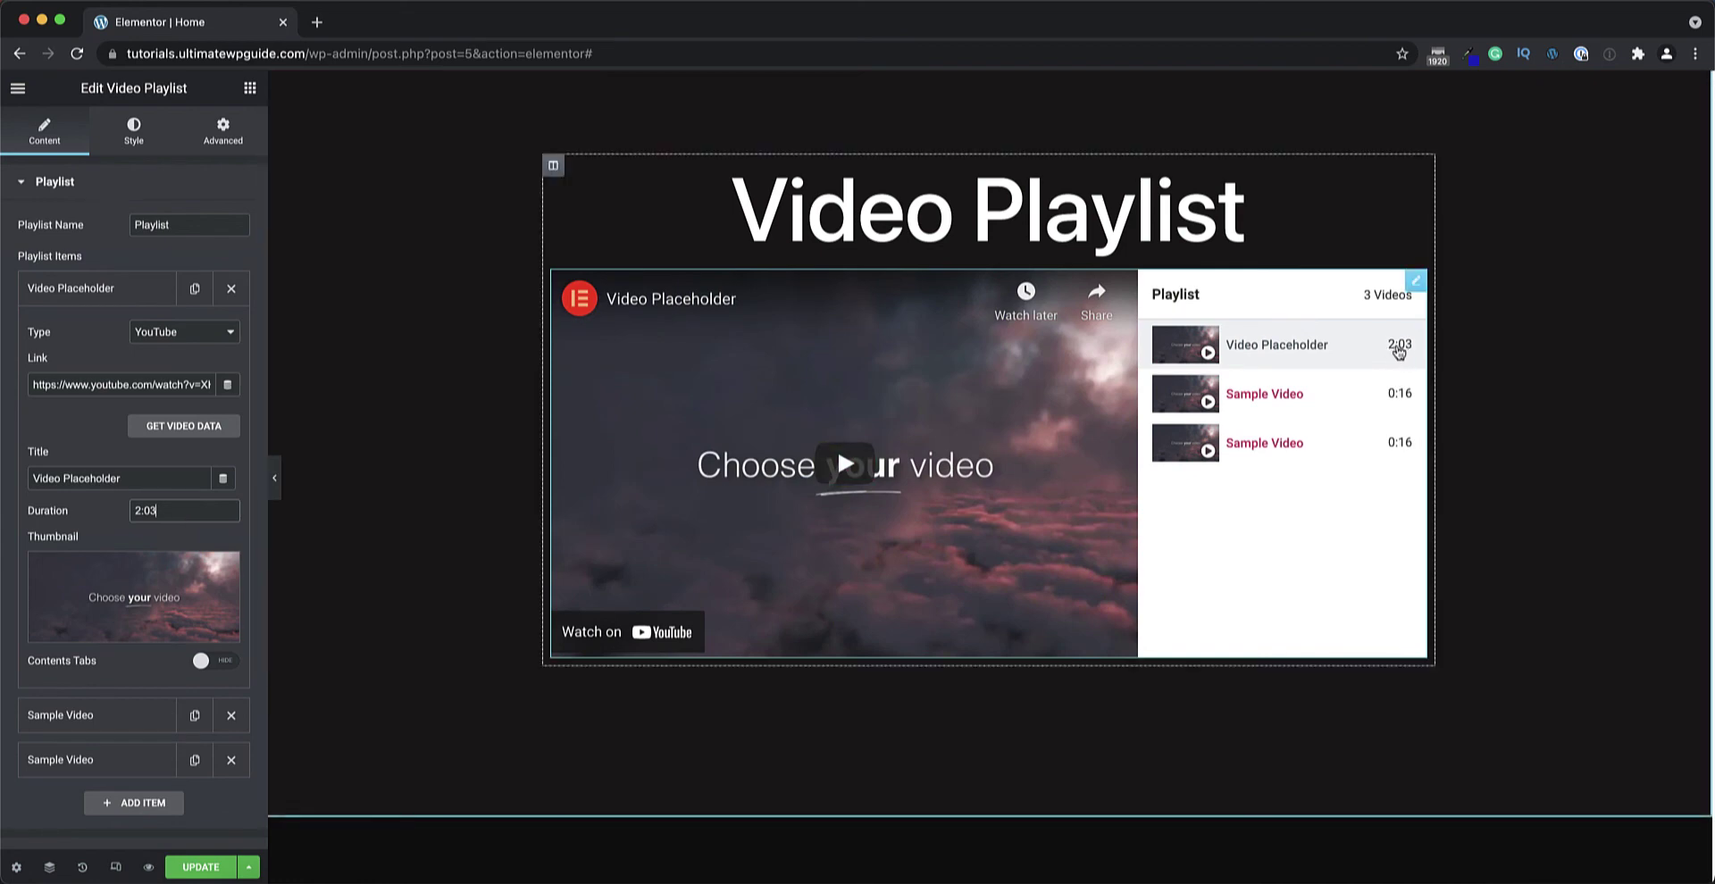
click(184, 429)
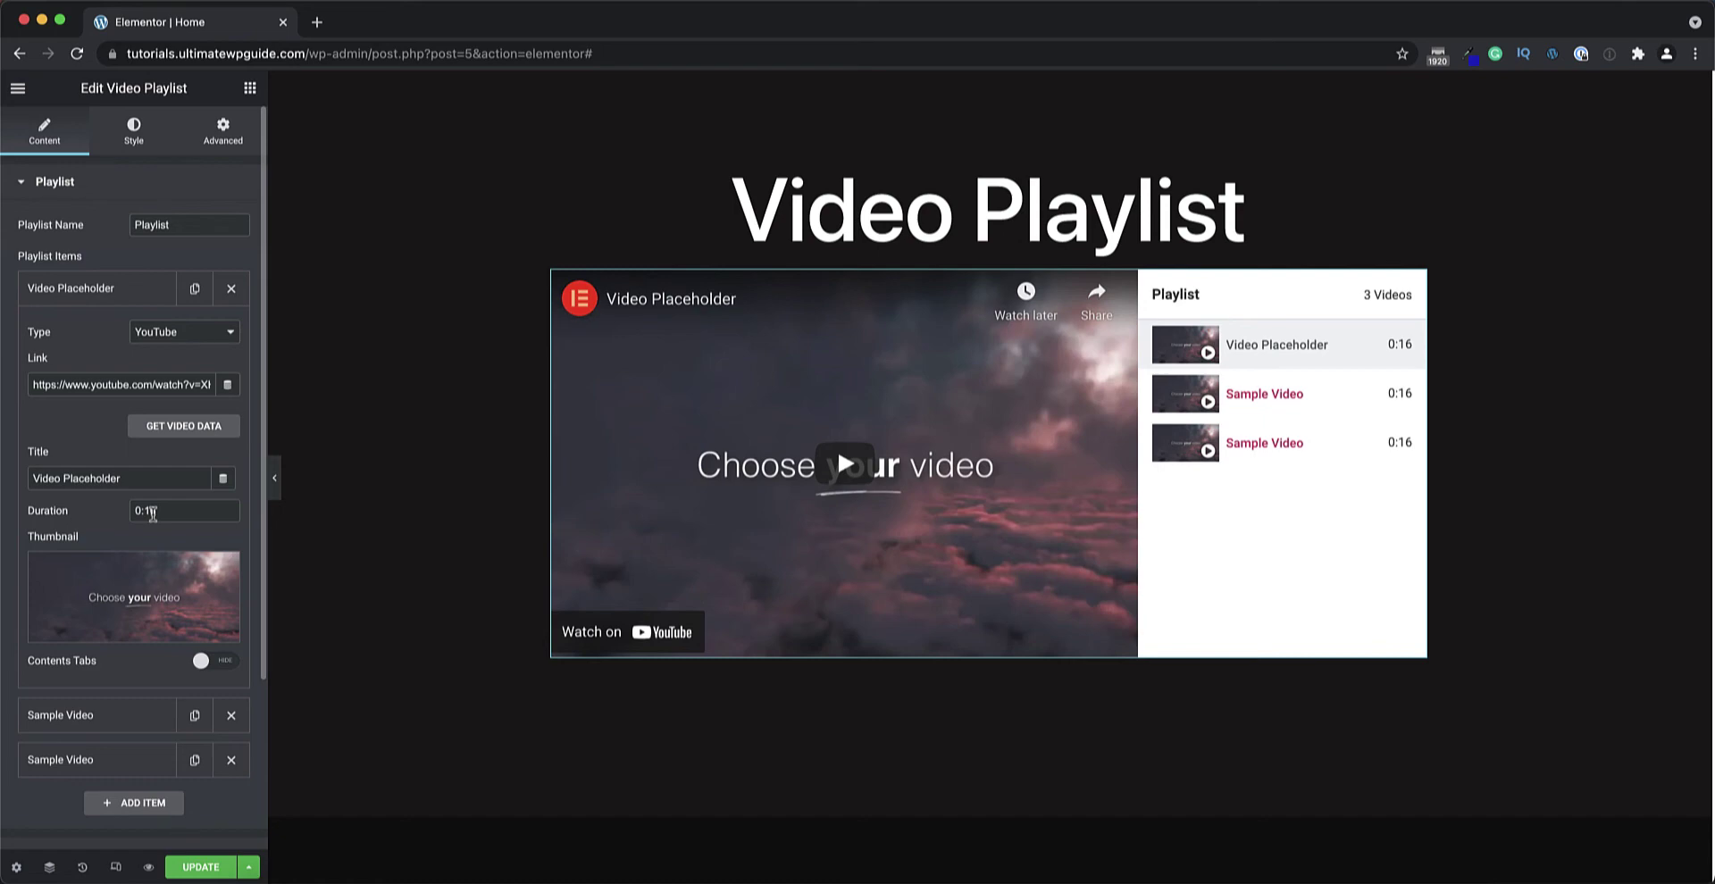
mouse_move(131, 577)
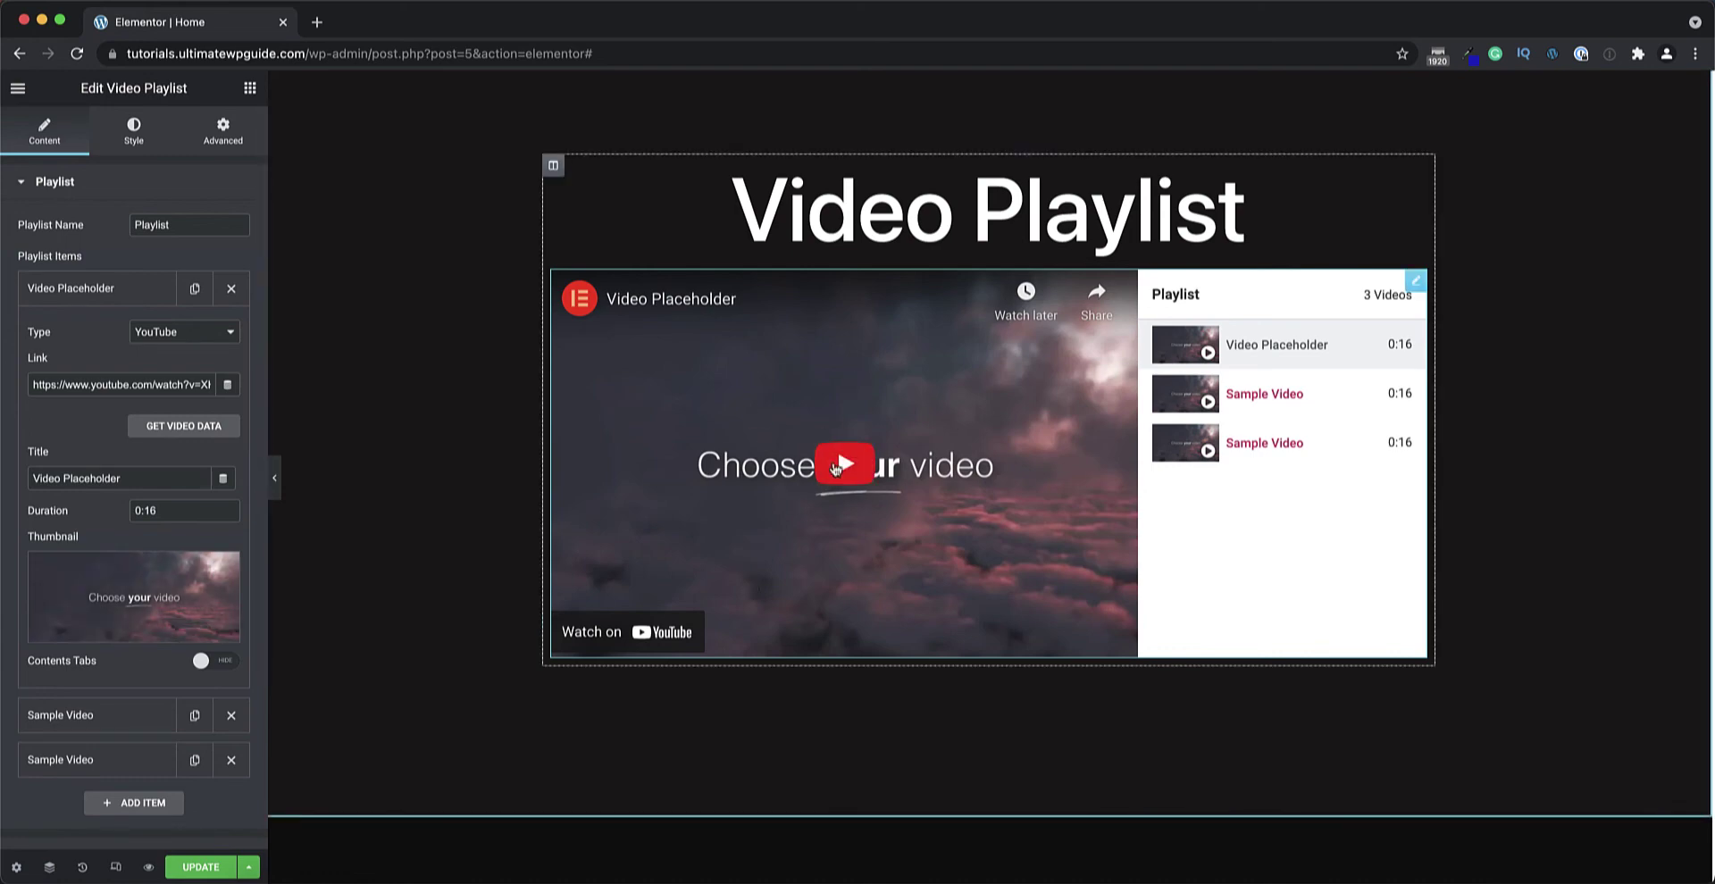
scroll(178, 571, down, 2)
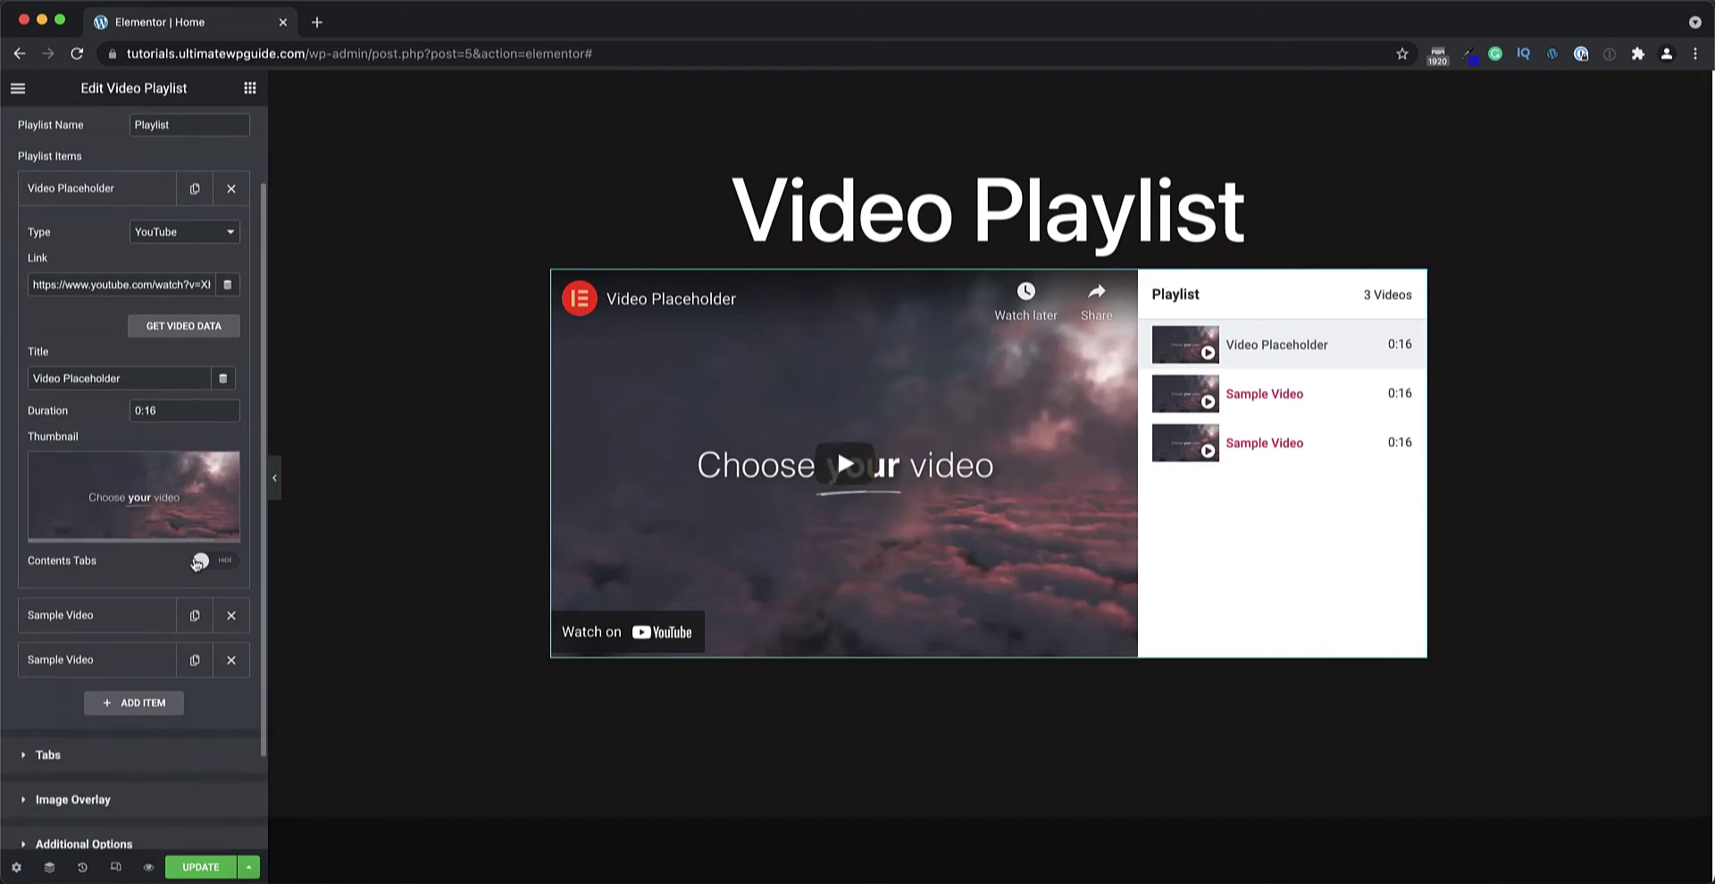
Switch Contents Tabs on for Video Placeholder, check Tab #1 and Tab #2, then collapse the item.
click(230, 560)
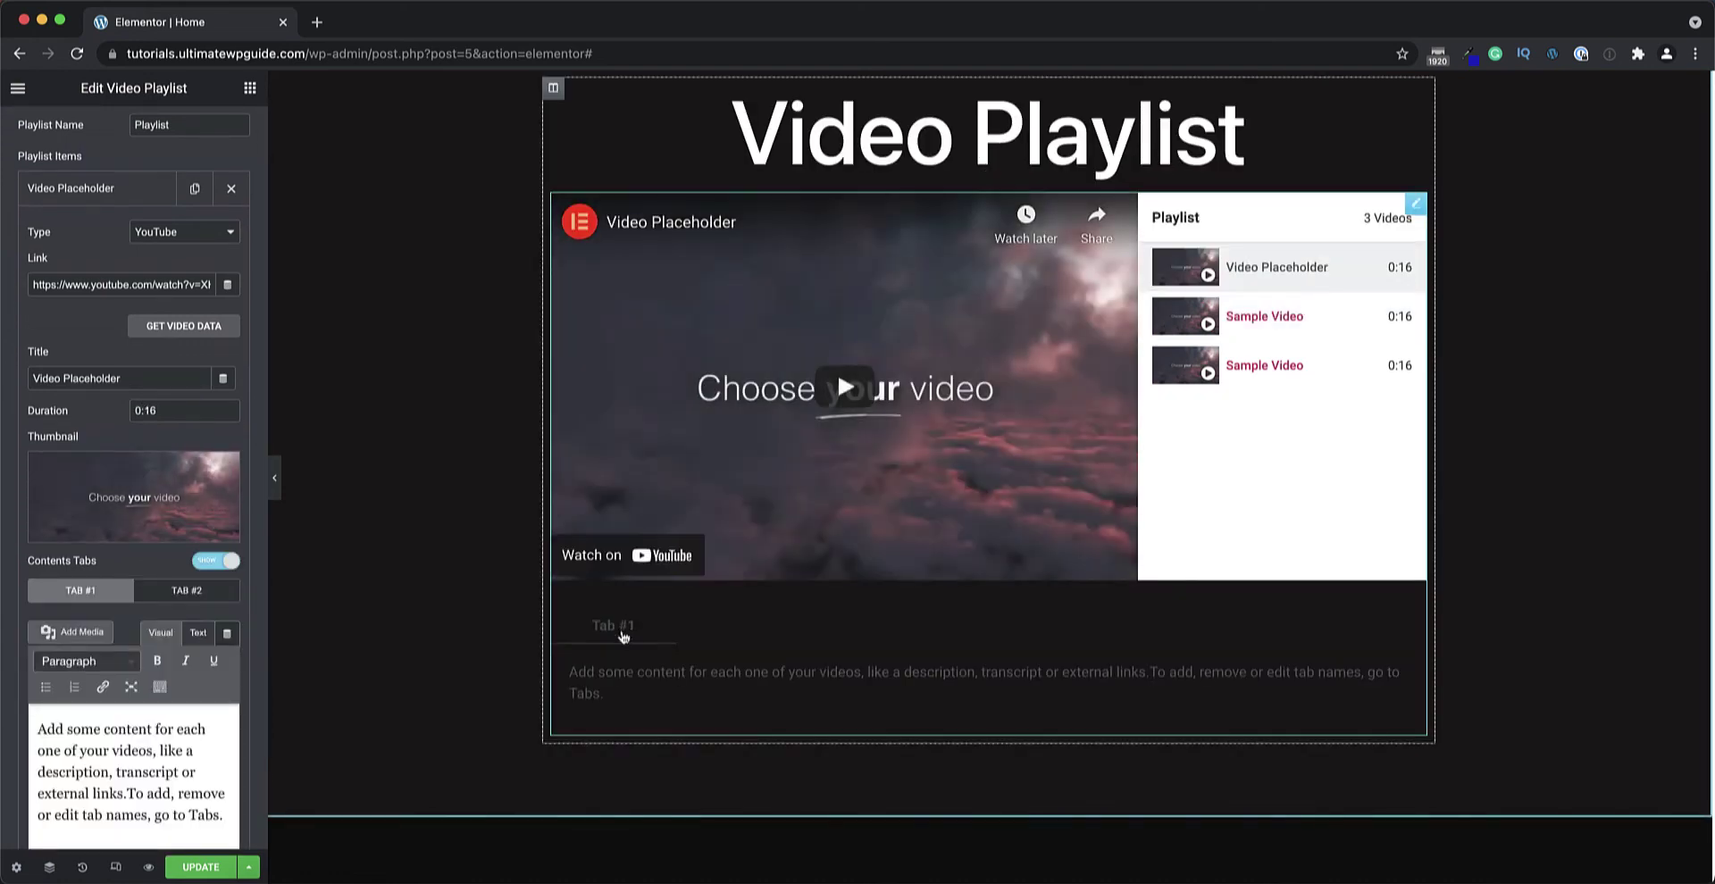
scroll(140, 655, down, 1)
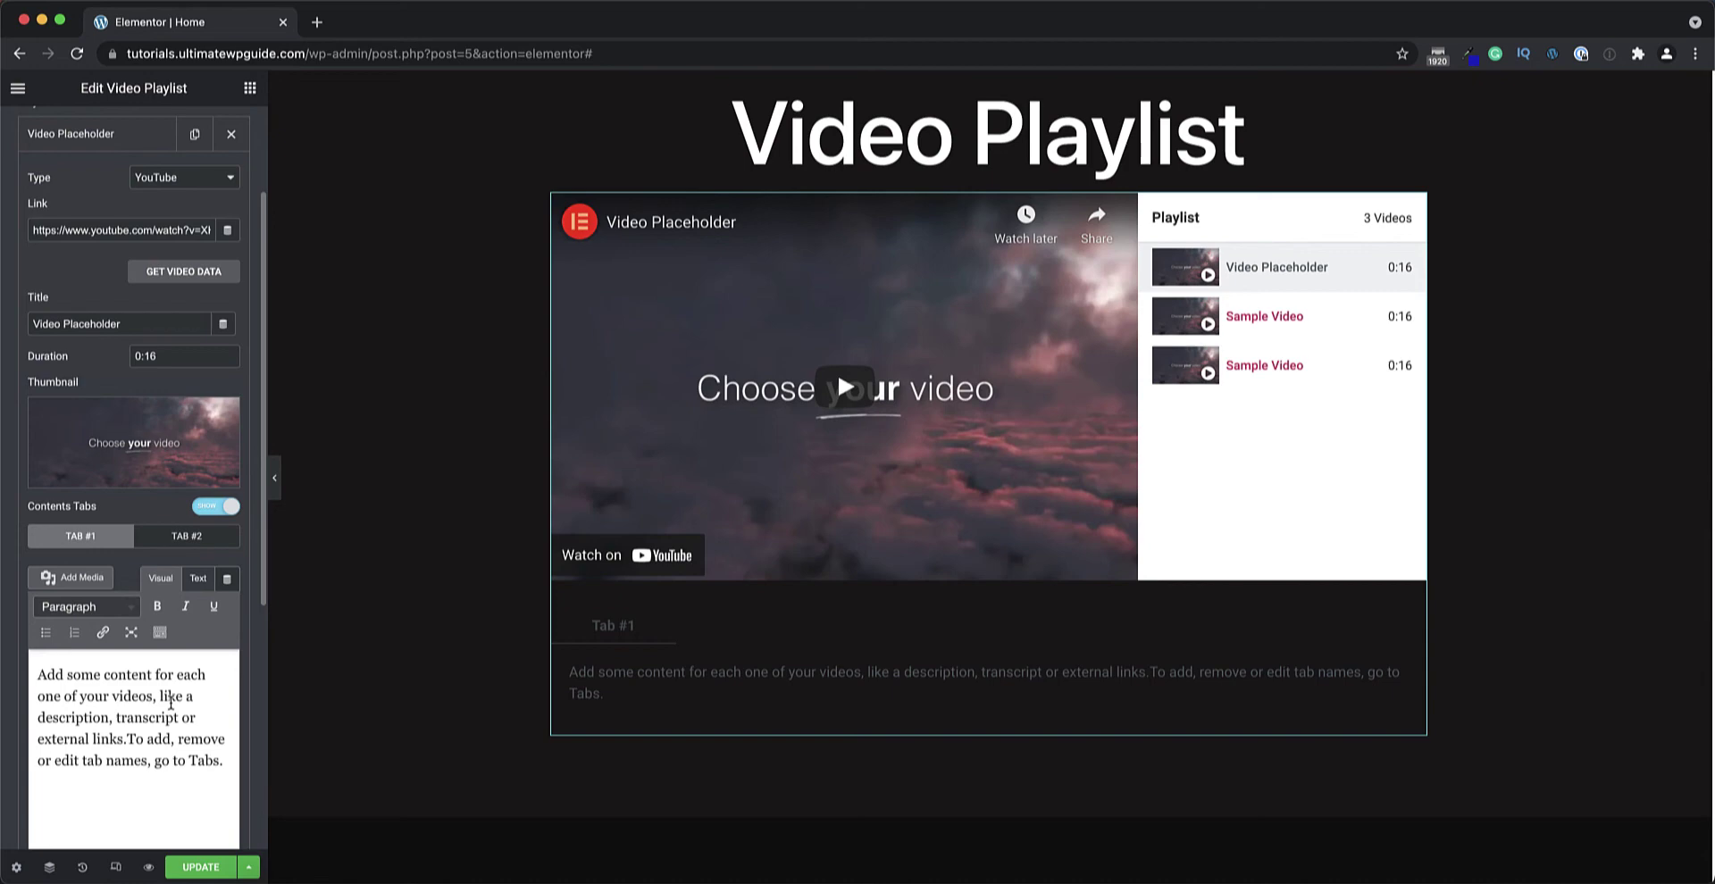
click(187, 537)
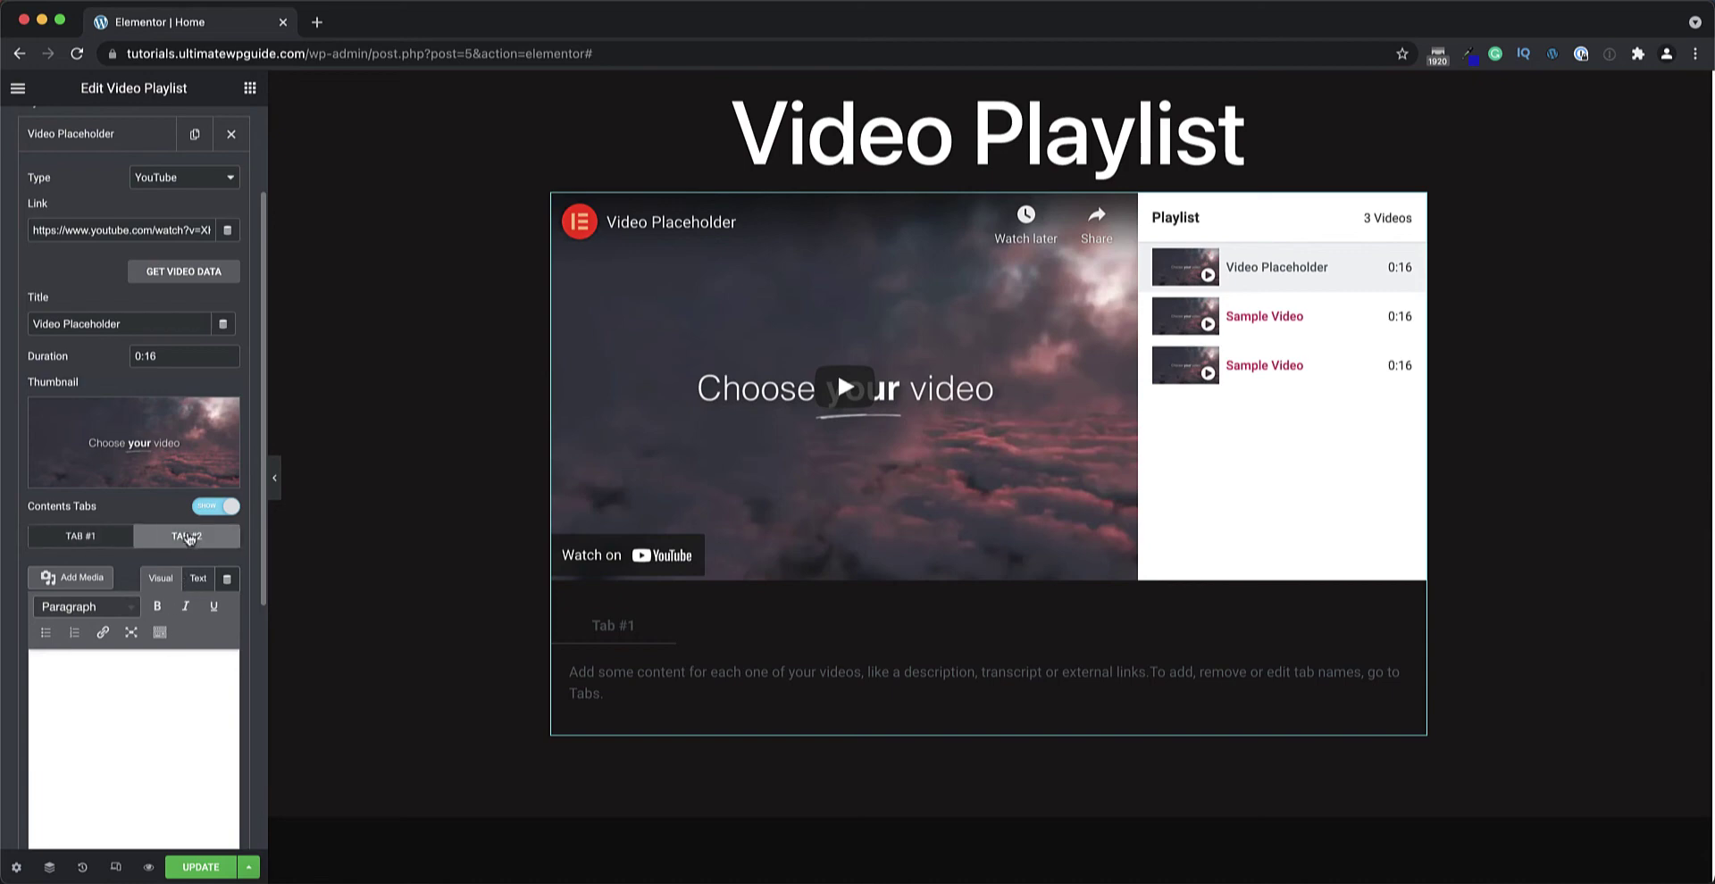
click(96, 537)
scroll(91, 528, up, 3)
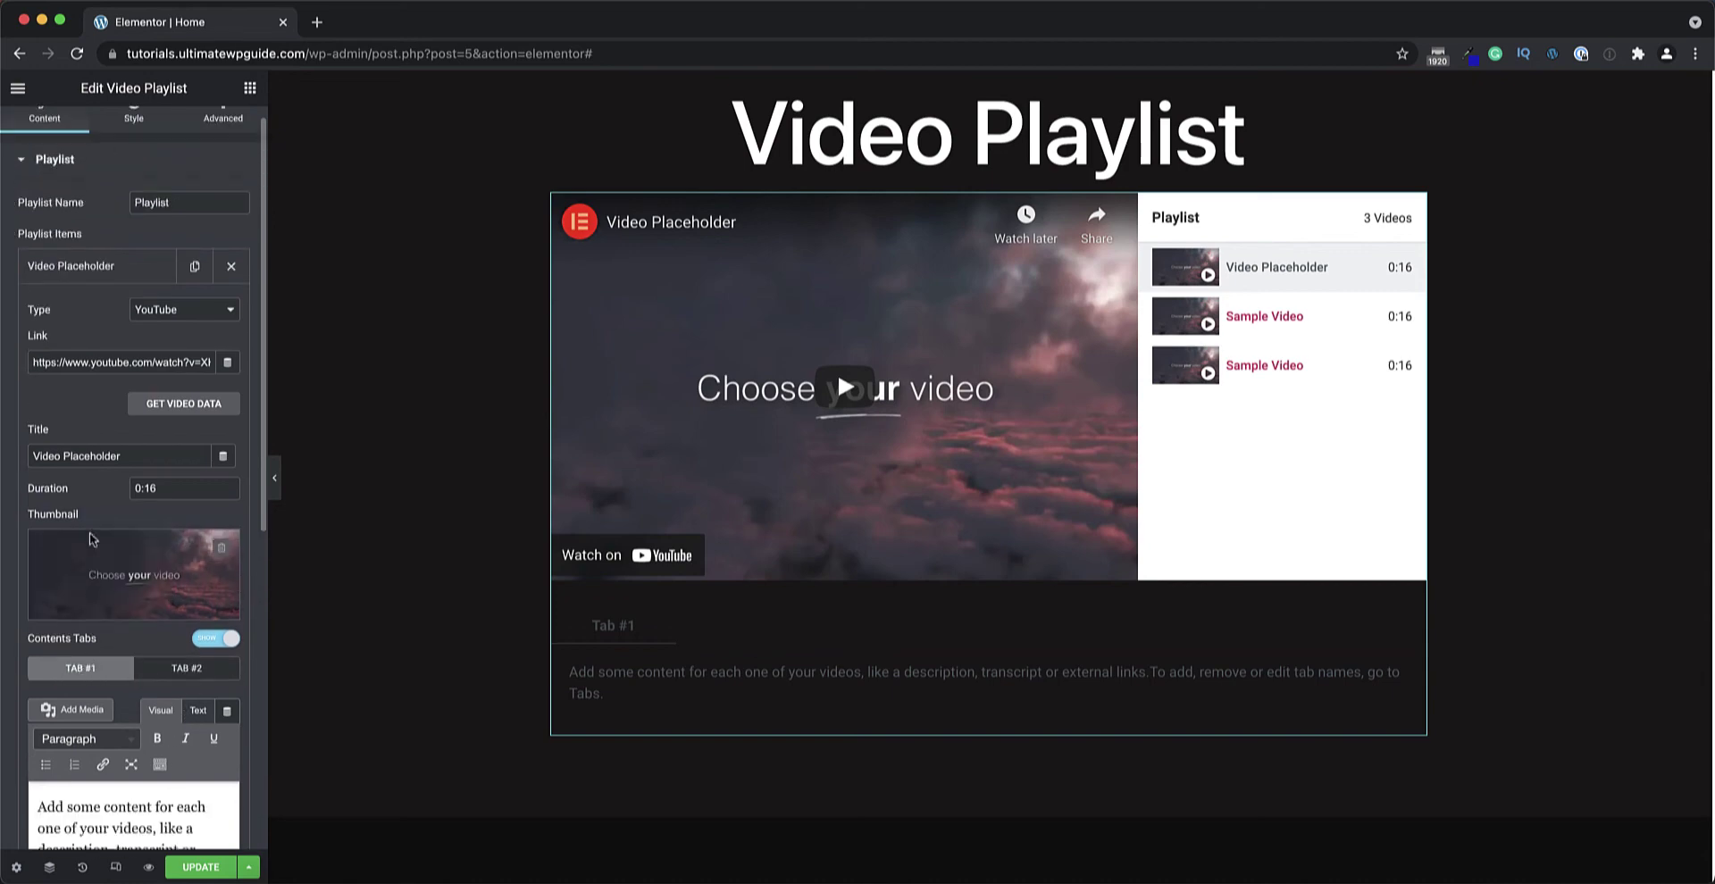
click(103, 294)
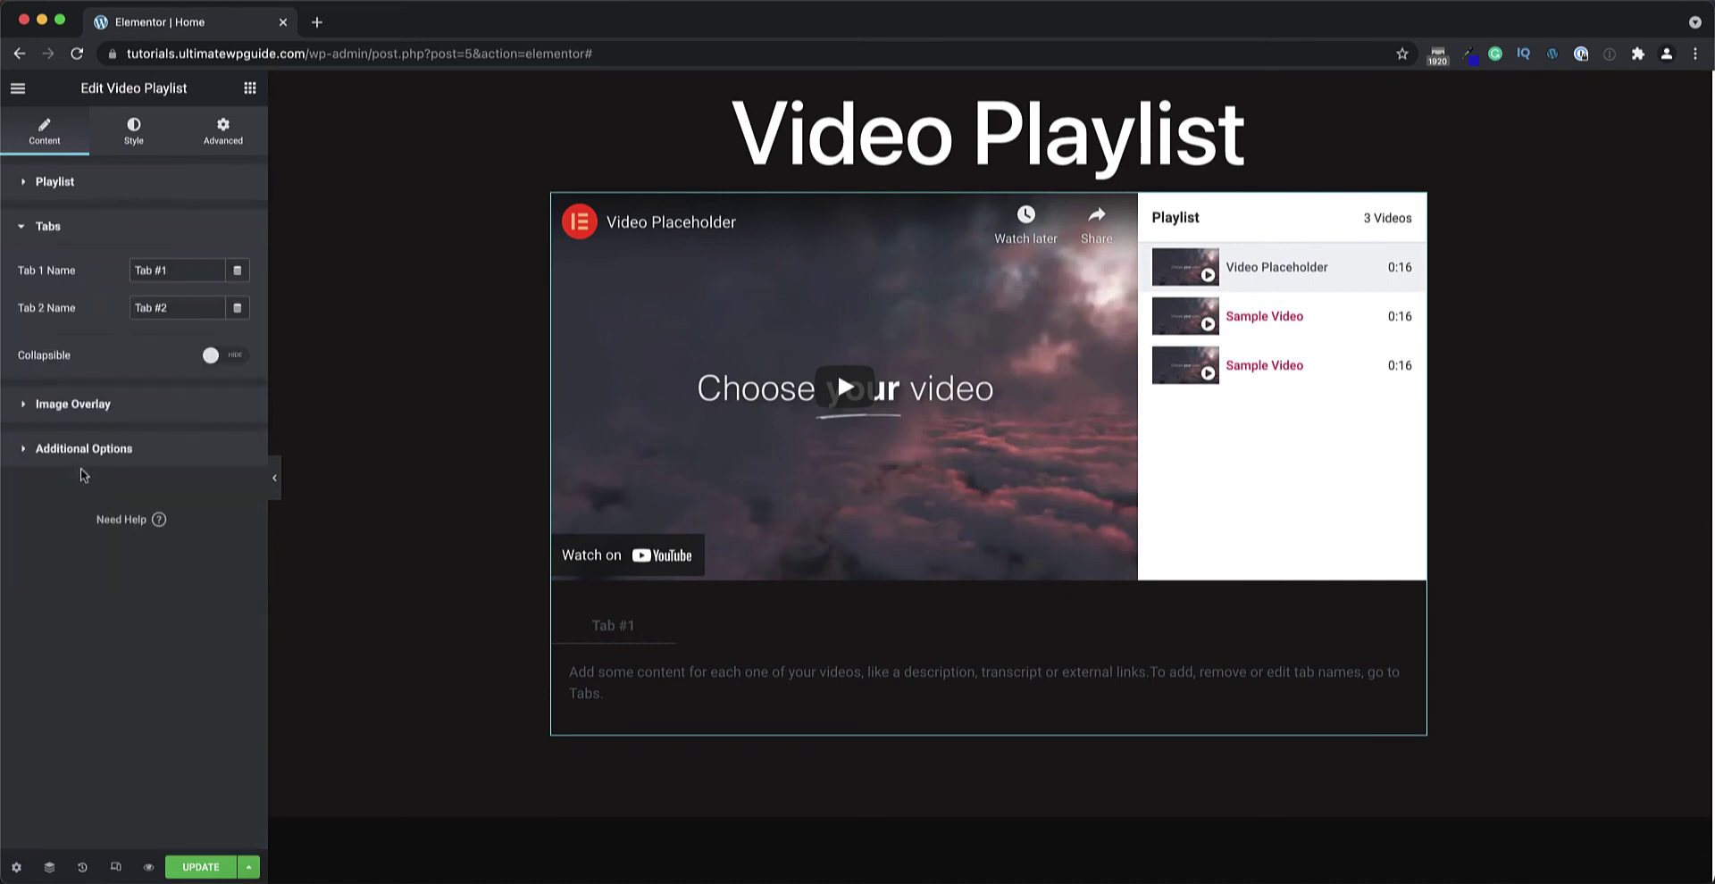
Rename Tab 1 to 'Description' and toggle Collapsible on then back off.
drag(188, 271, 69, 273)
text(Description)
click(221, 355)
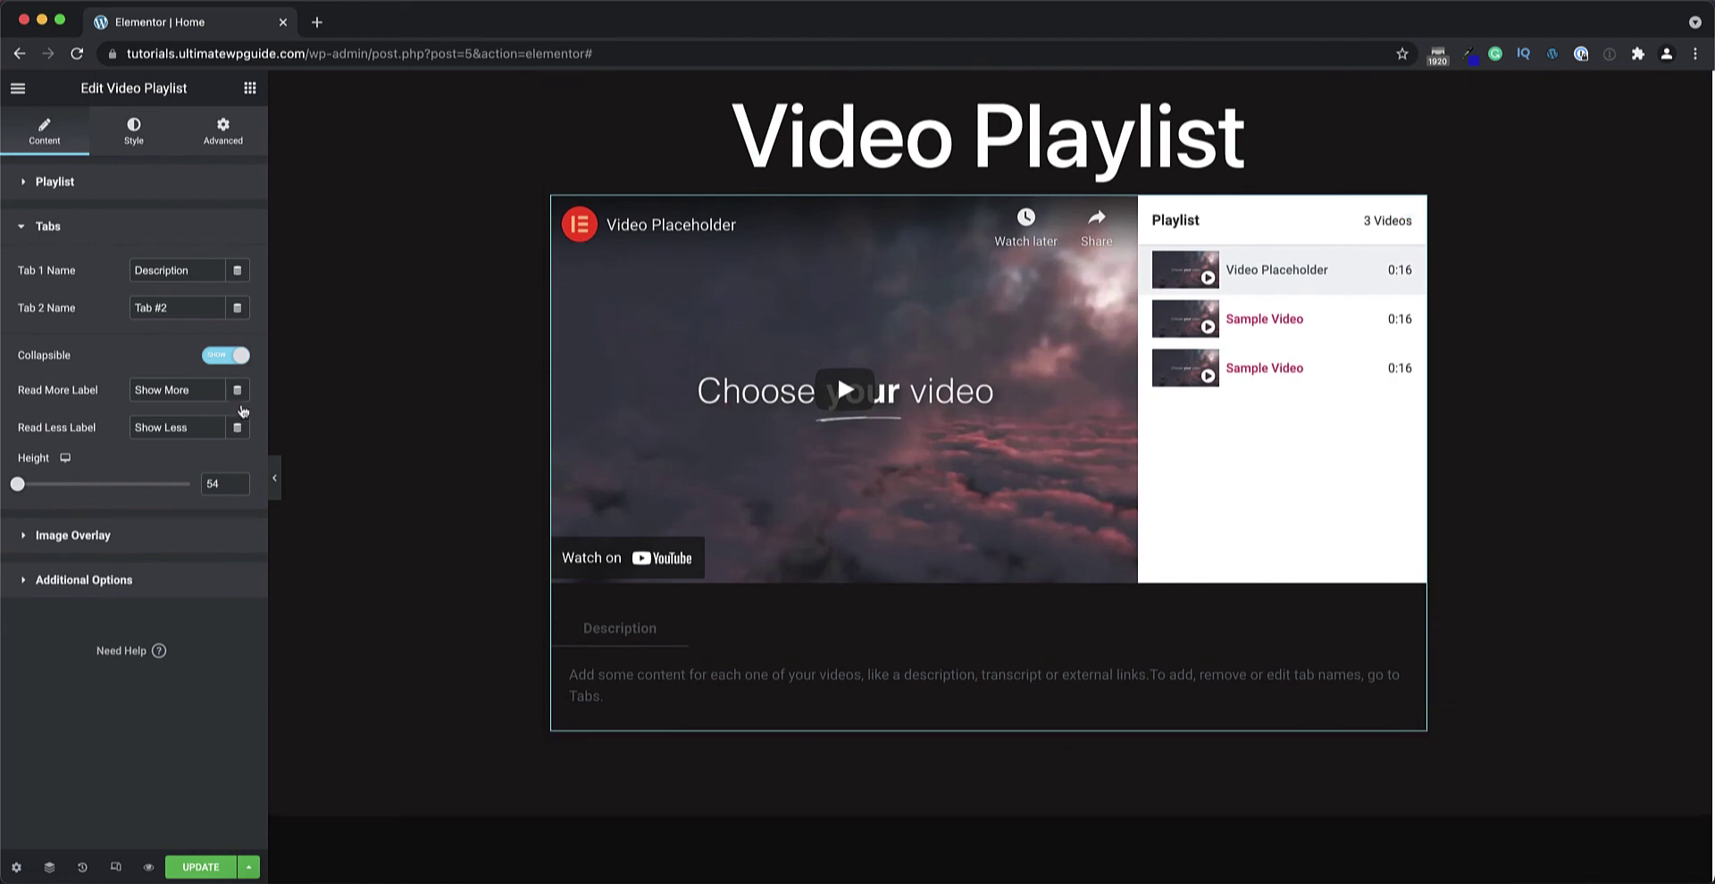
click(223, 357)
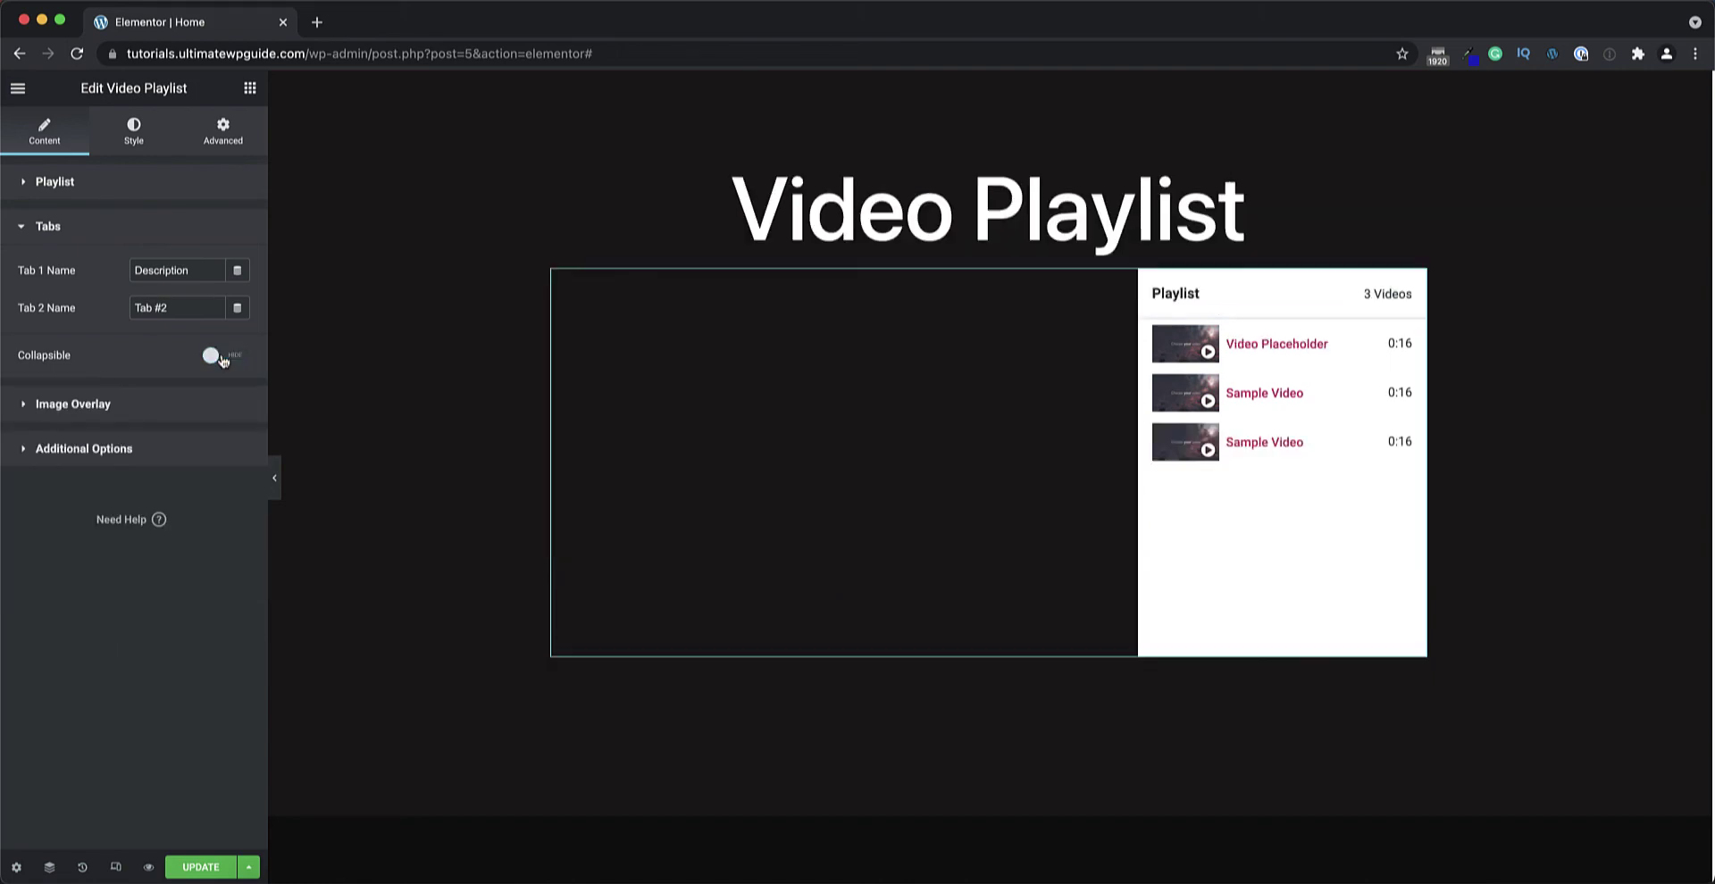
click(151, 407)
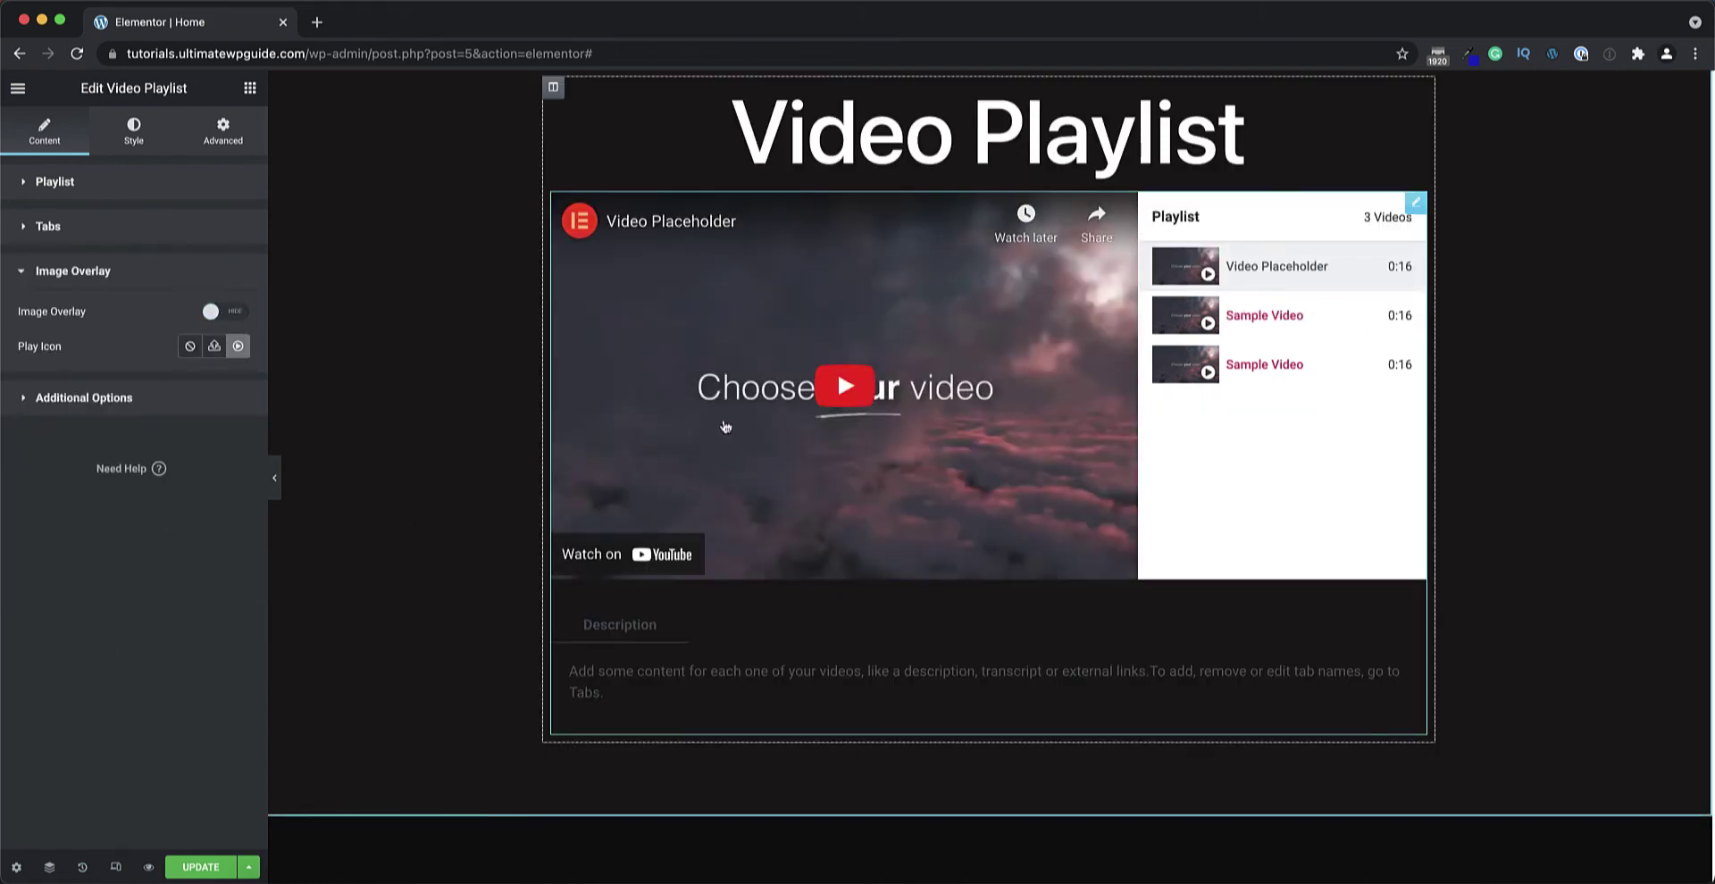
Toggle Image Overlay on and back off so the player previews the YouTube video.
click(228, 312)
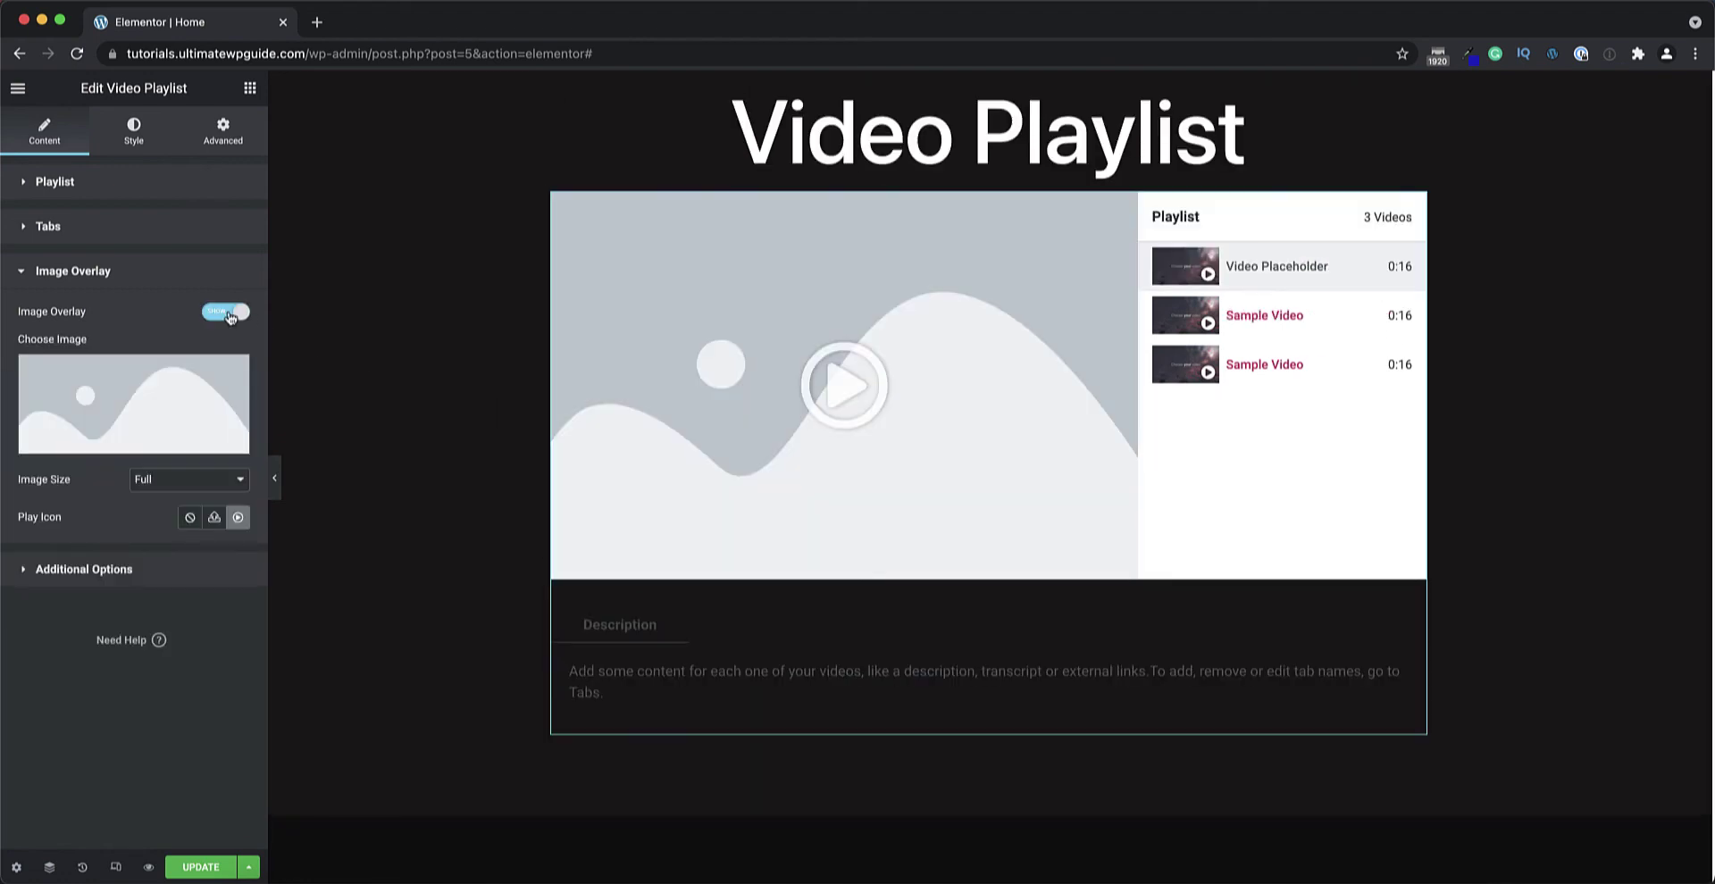
mouse_move(132, 409)
click(222, 312)
click(152, 409)
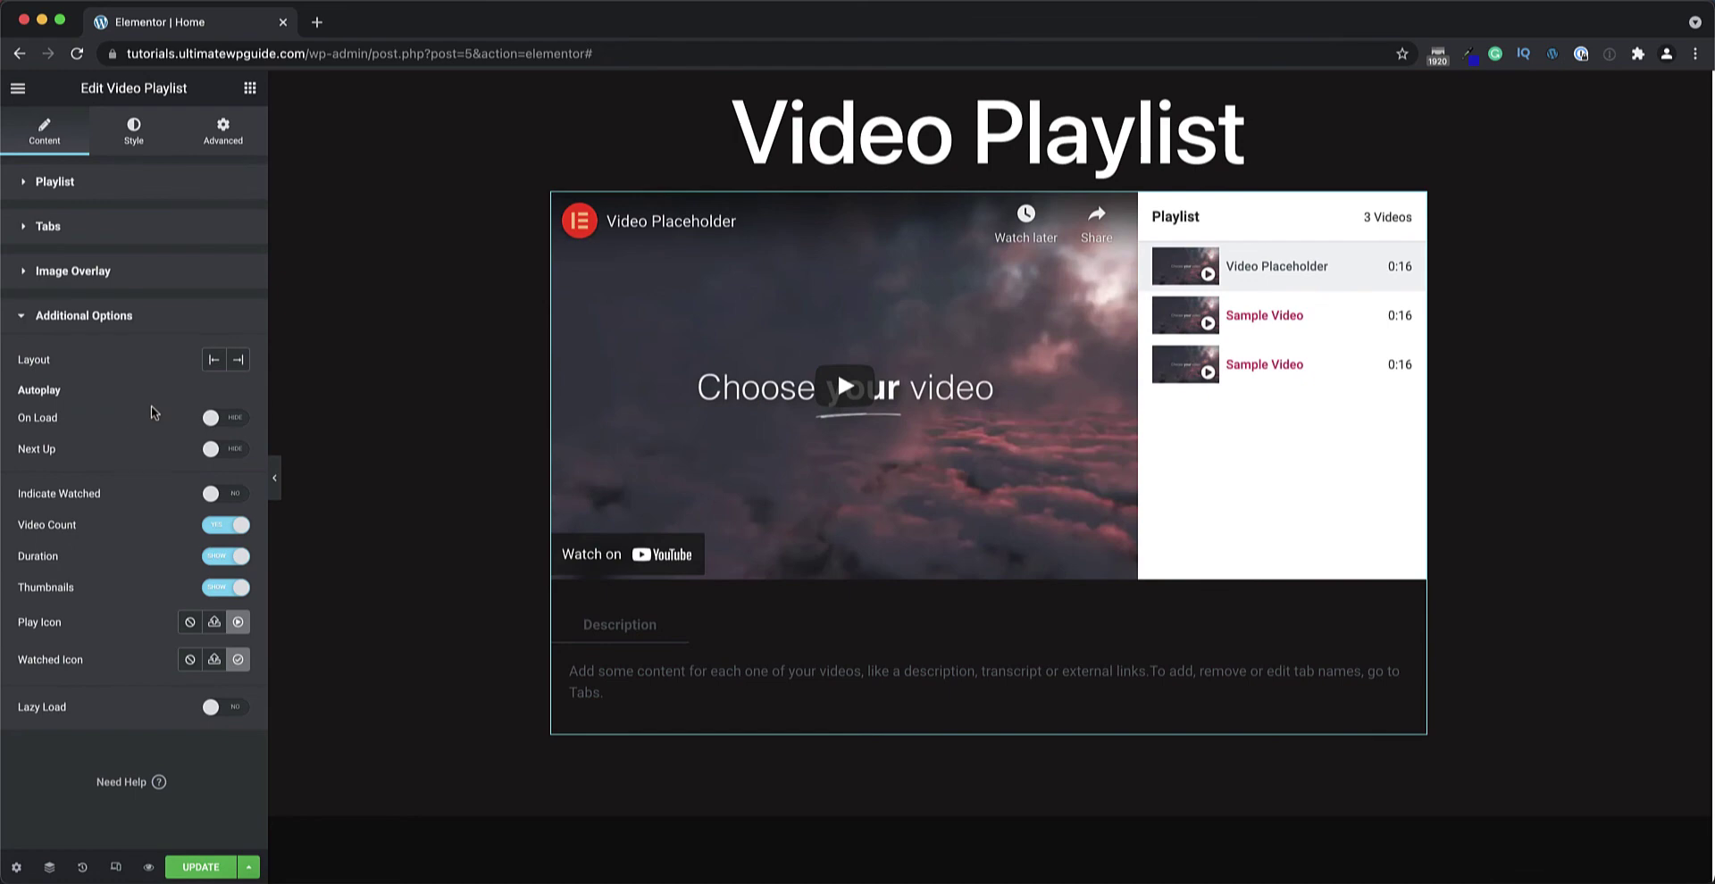
Try the playlist position, Autoplay on Load and Next Up toggles, leaving both autoplay options off.
click(237, 361)
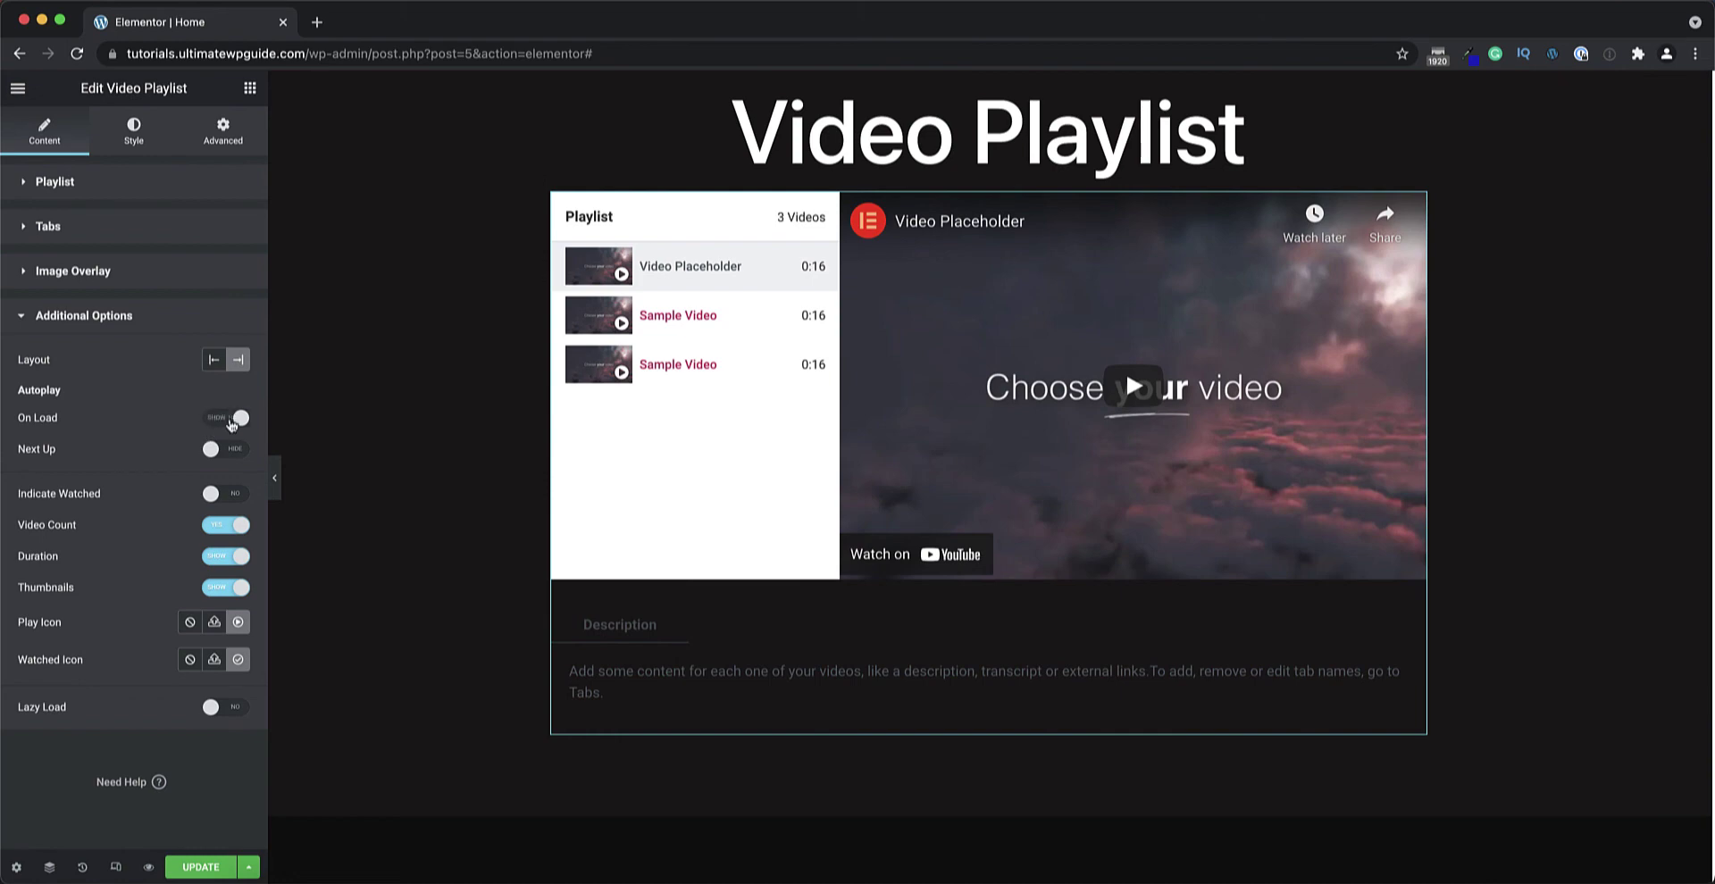
click(230, 421)
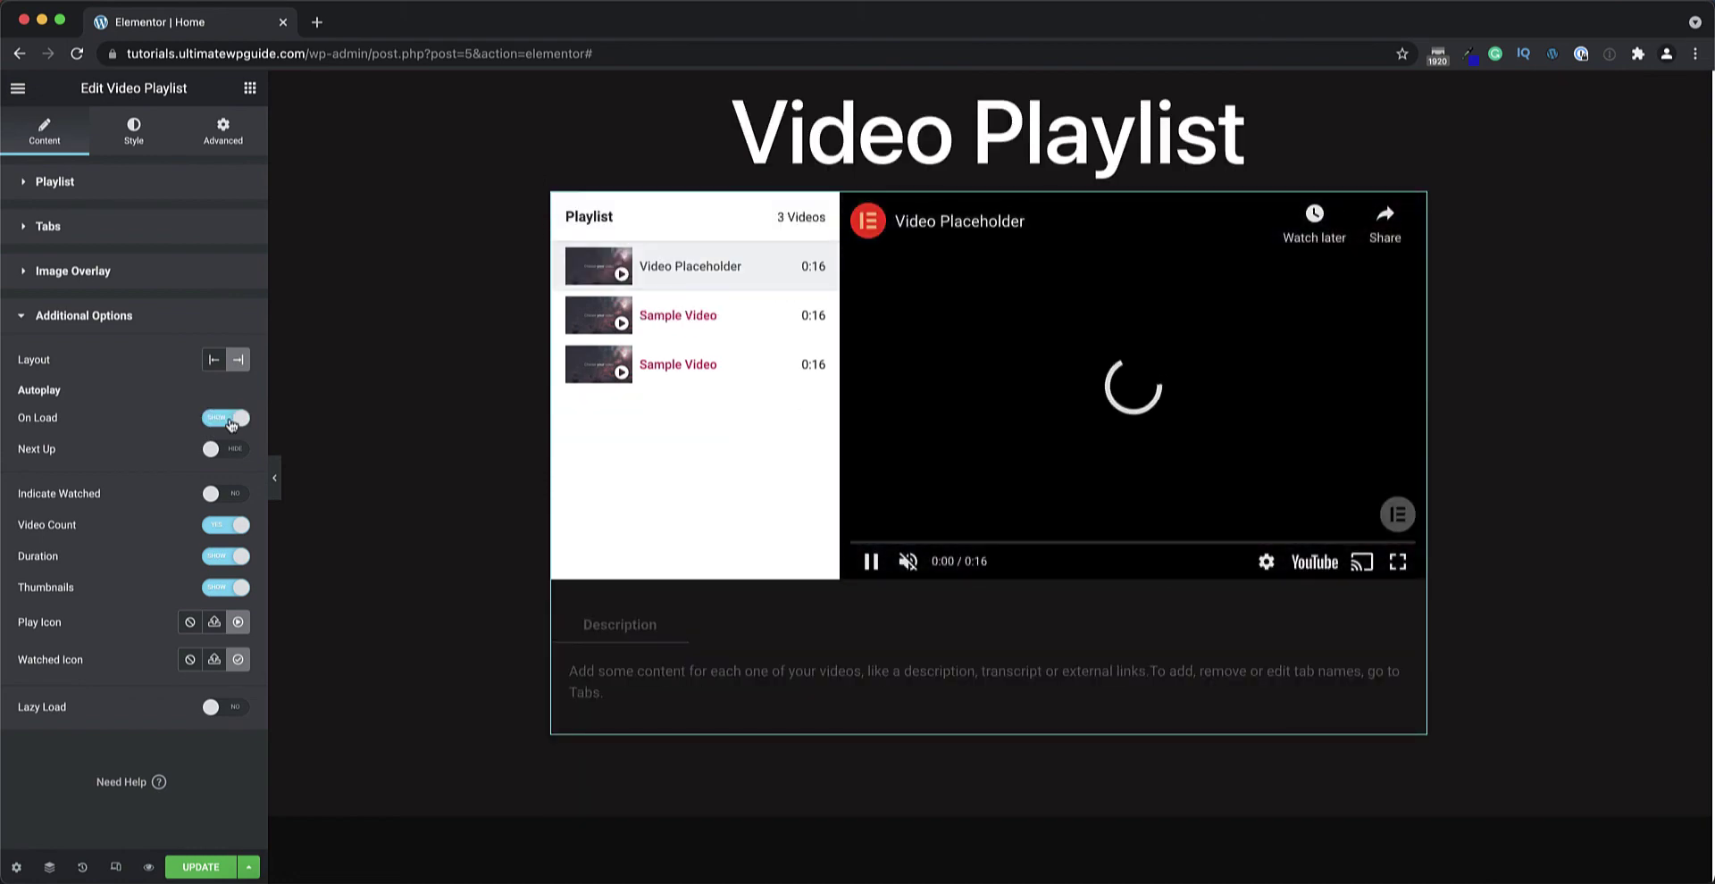
click(231, 420)
click(231, 449)
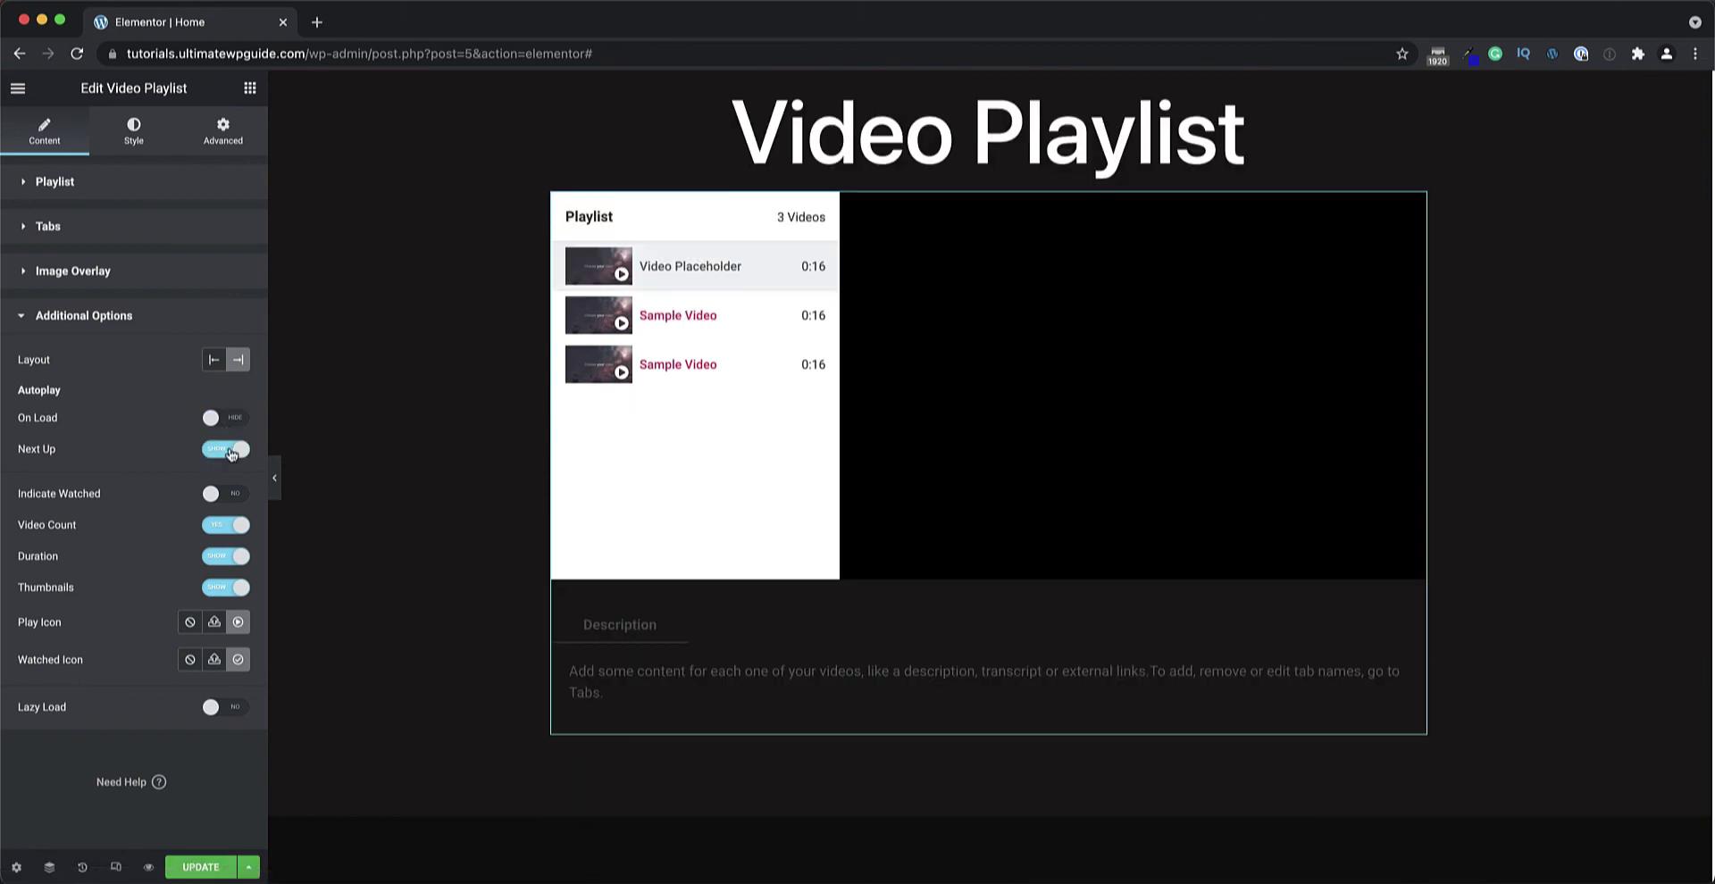
click(226, 451)
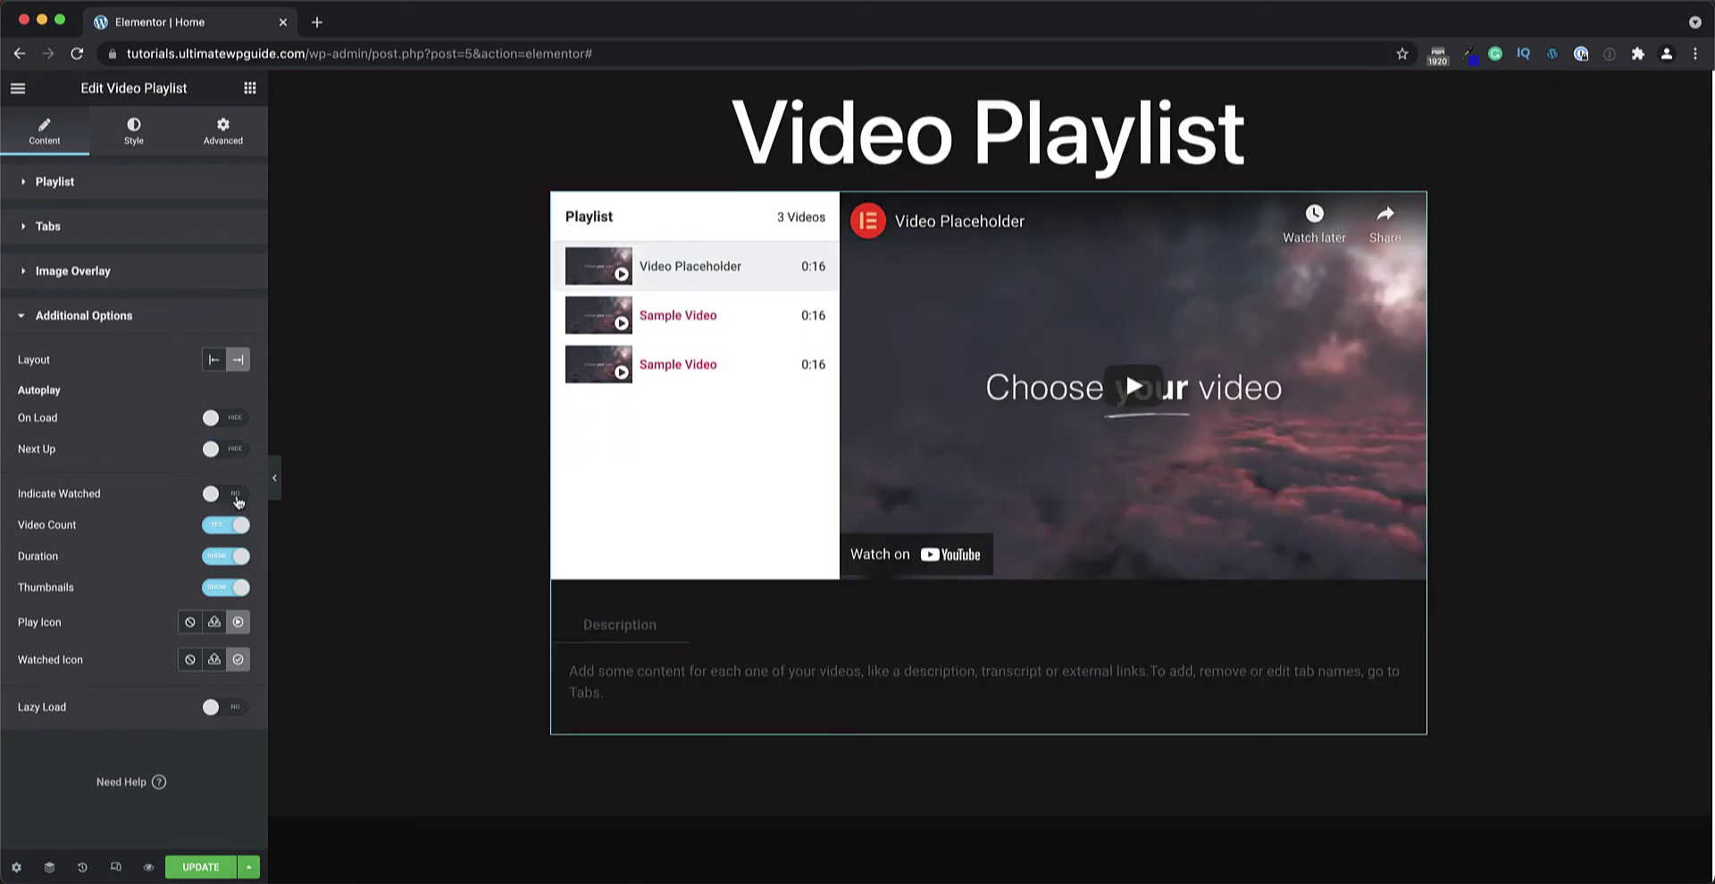
Turn on Indicate Watched and Lazy Load, and hide the playlist thumbnails.
click(237, 499)
click(228, 587)
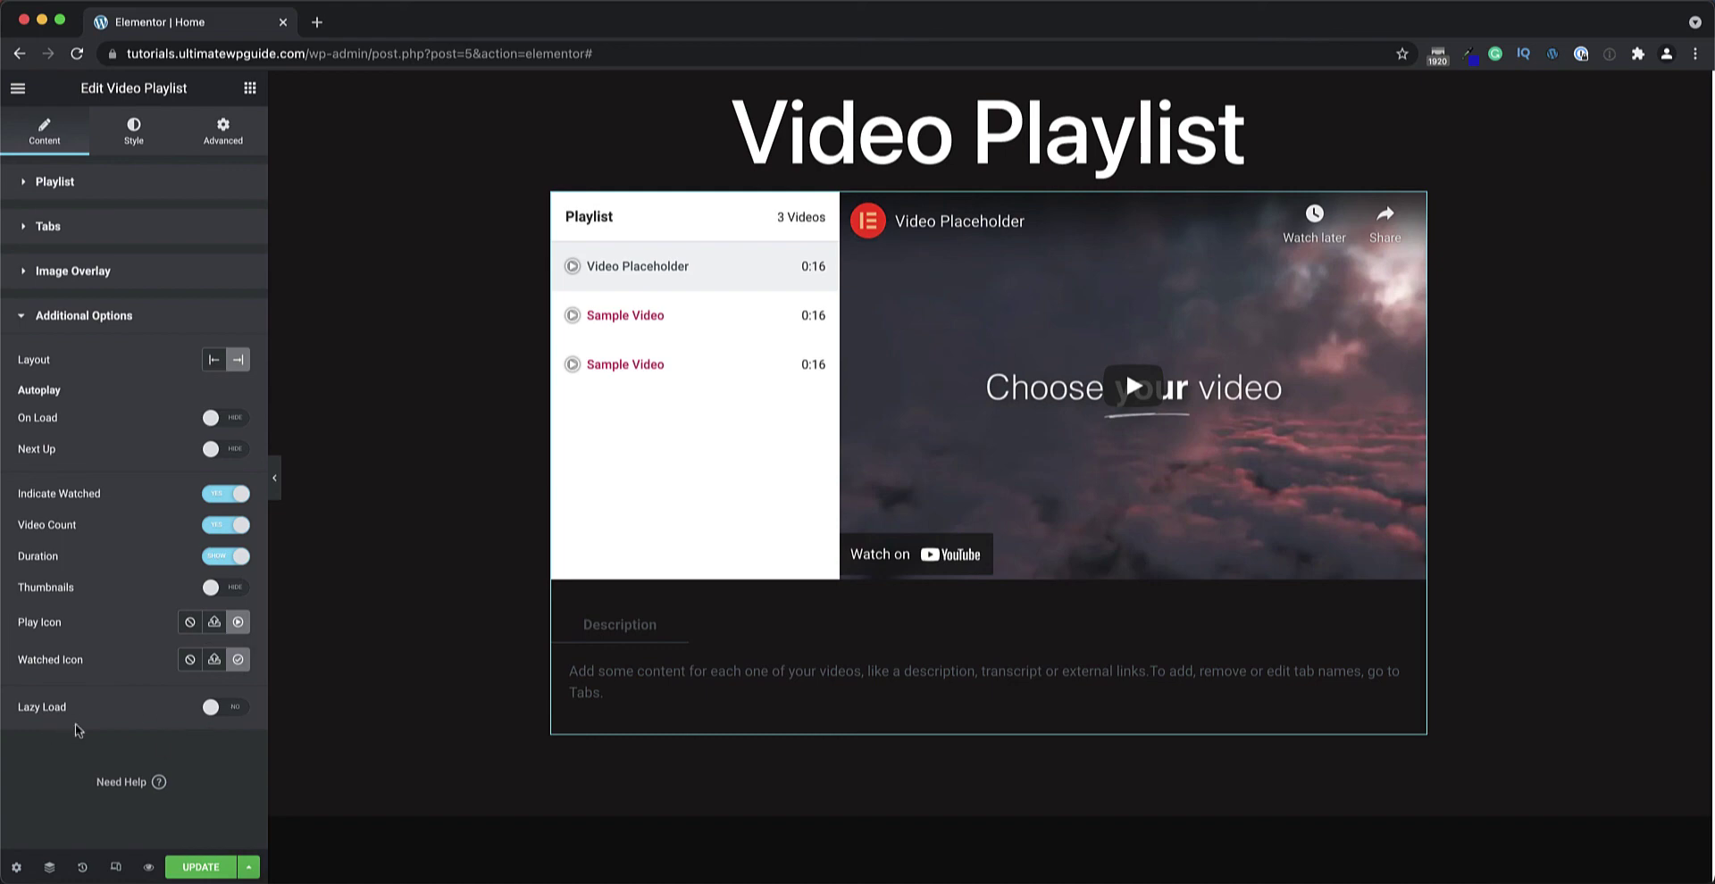
click(233, 710)
click(143, 319)
click(135, 132)
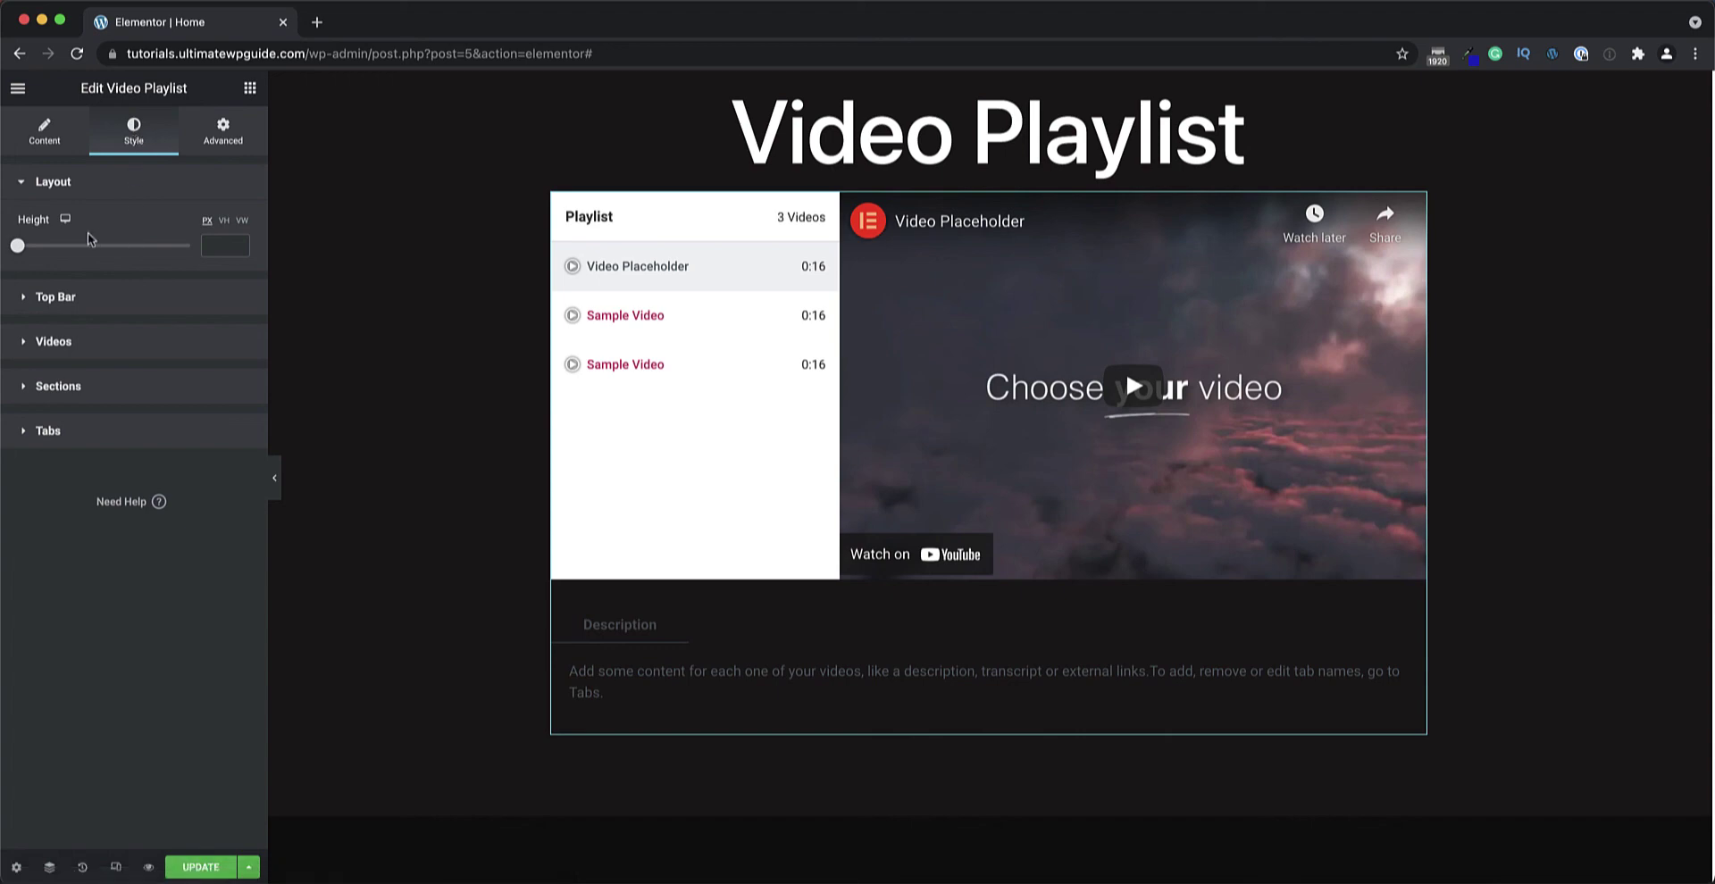
Drag the Layout Height slider to 422 px and expand the Top Bar style section.
drag(17, 250, 55, 254)
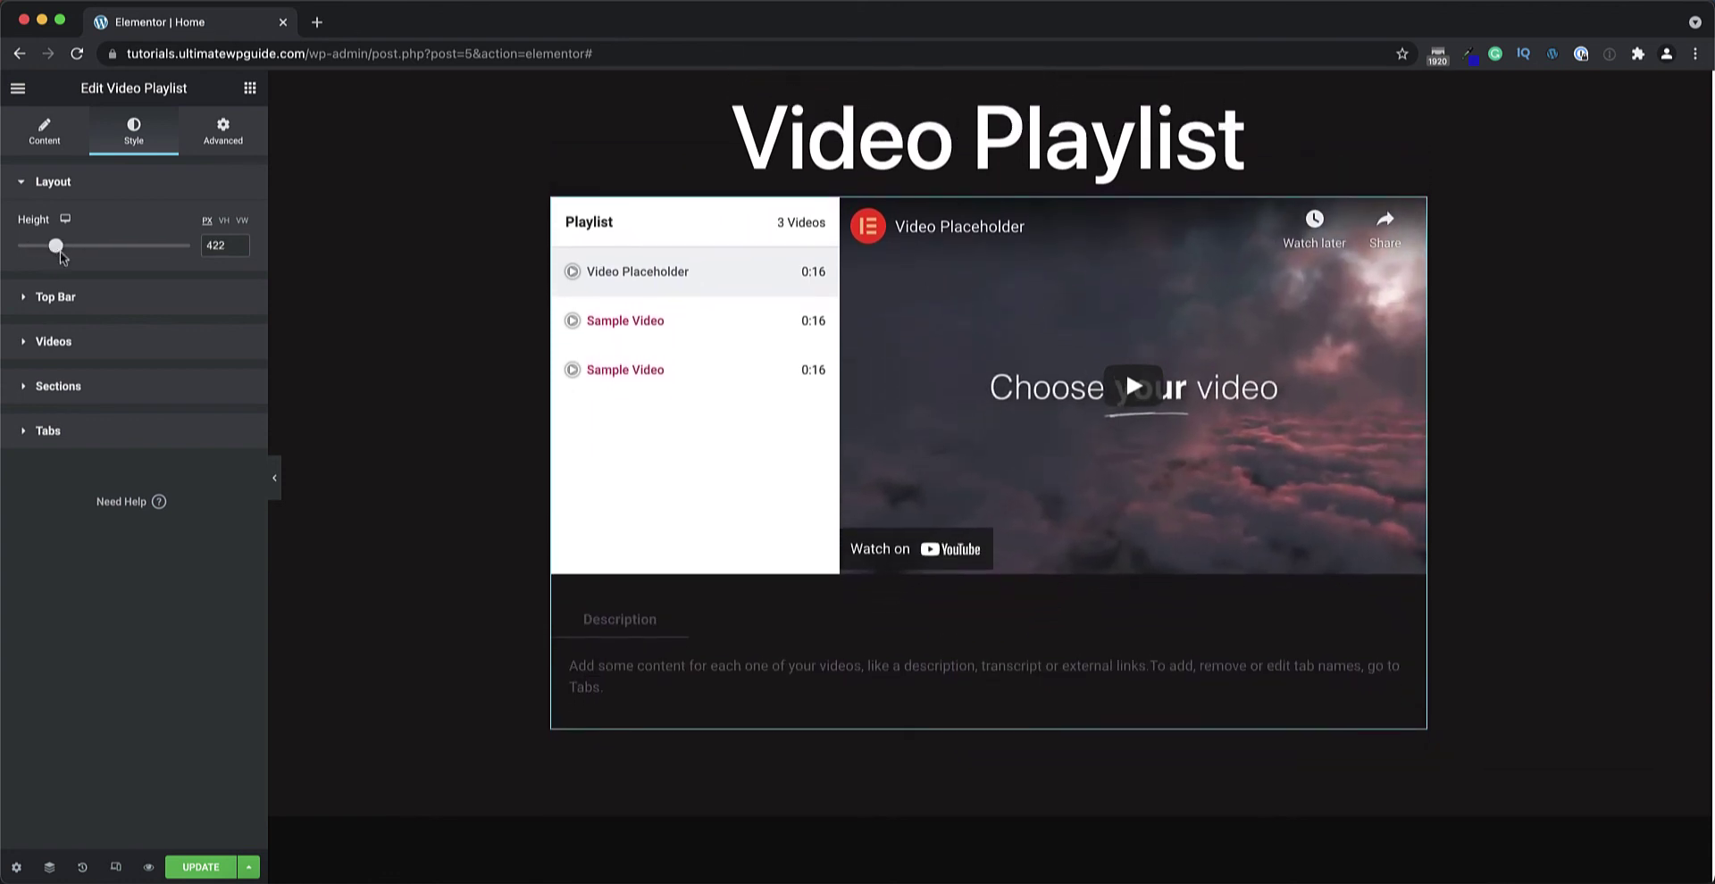
click(87, 301)
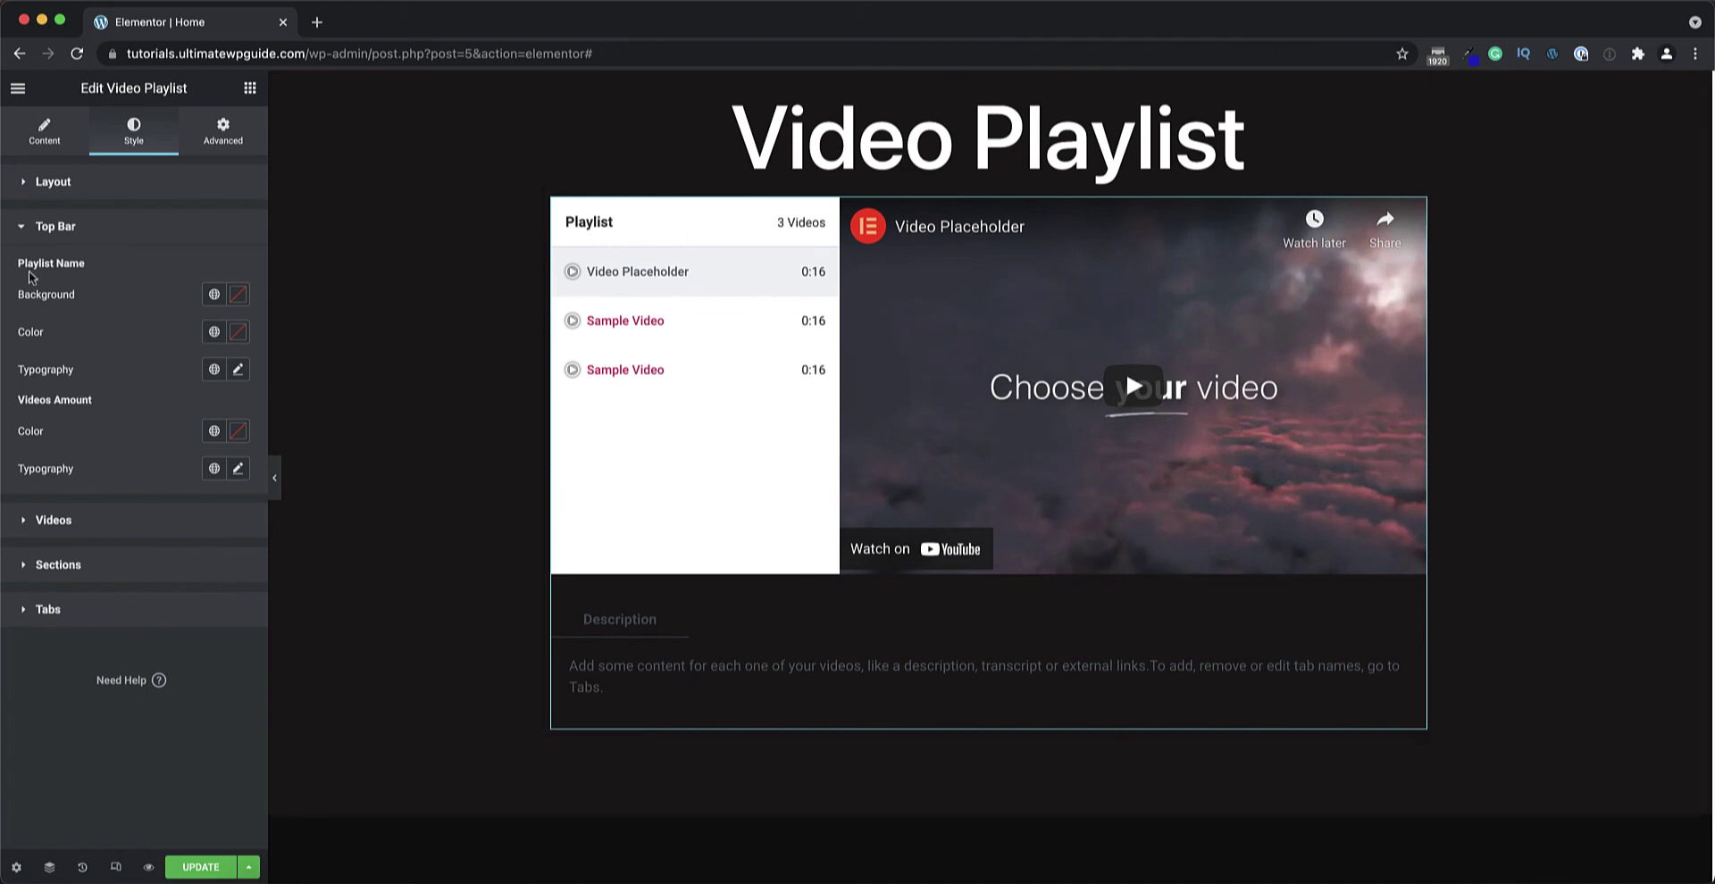
Give the top bar's Playlist Name a #000000 background and #FFFFFF text colour.
click(238, 293)
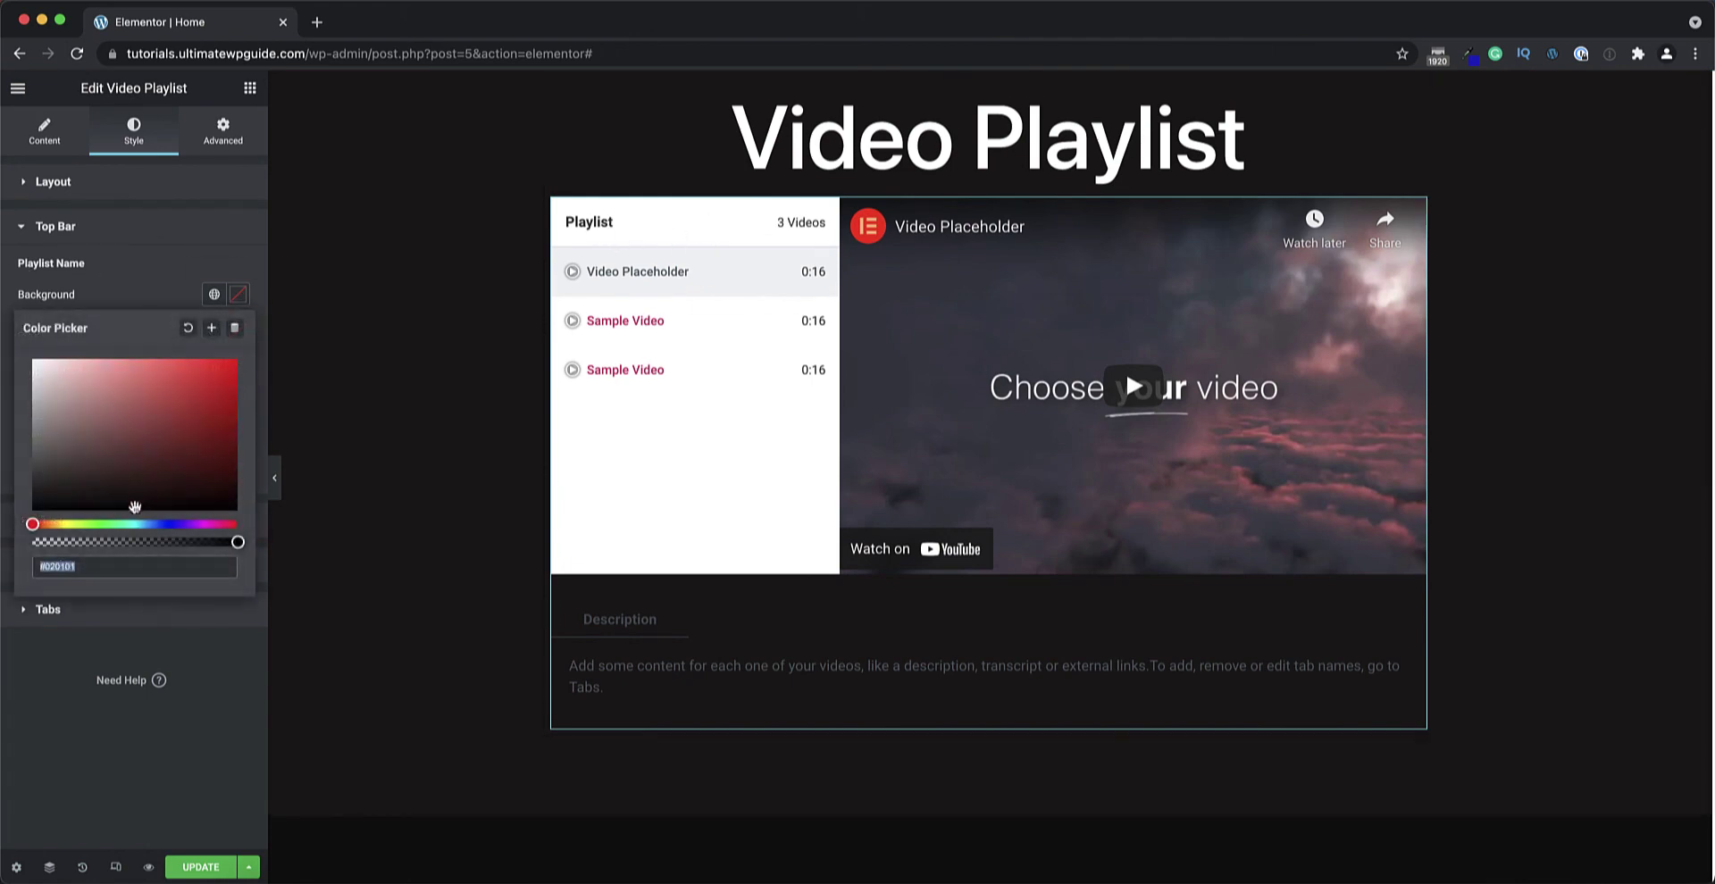
drag(135, 505, 3, 524)
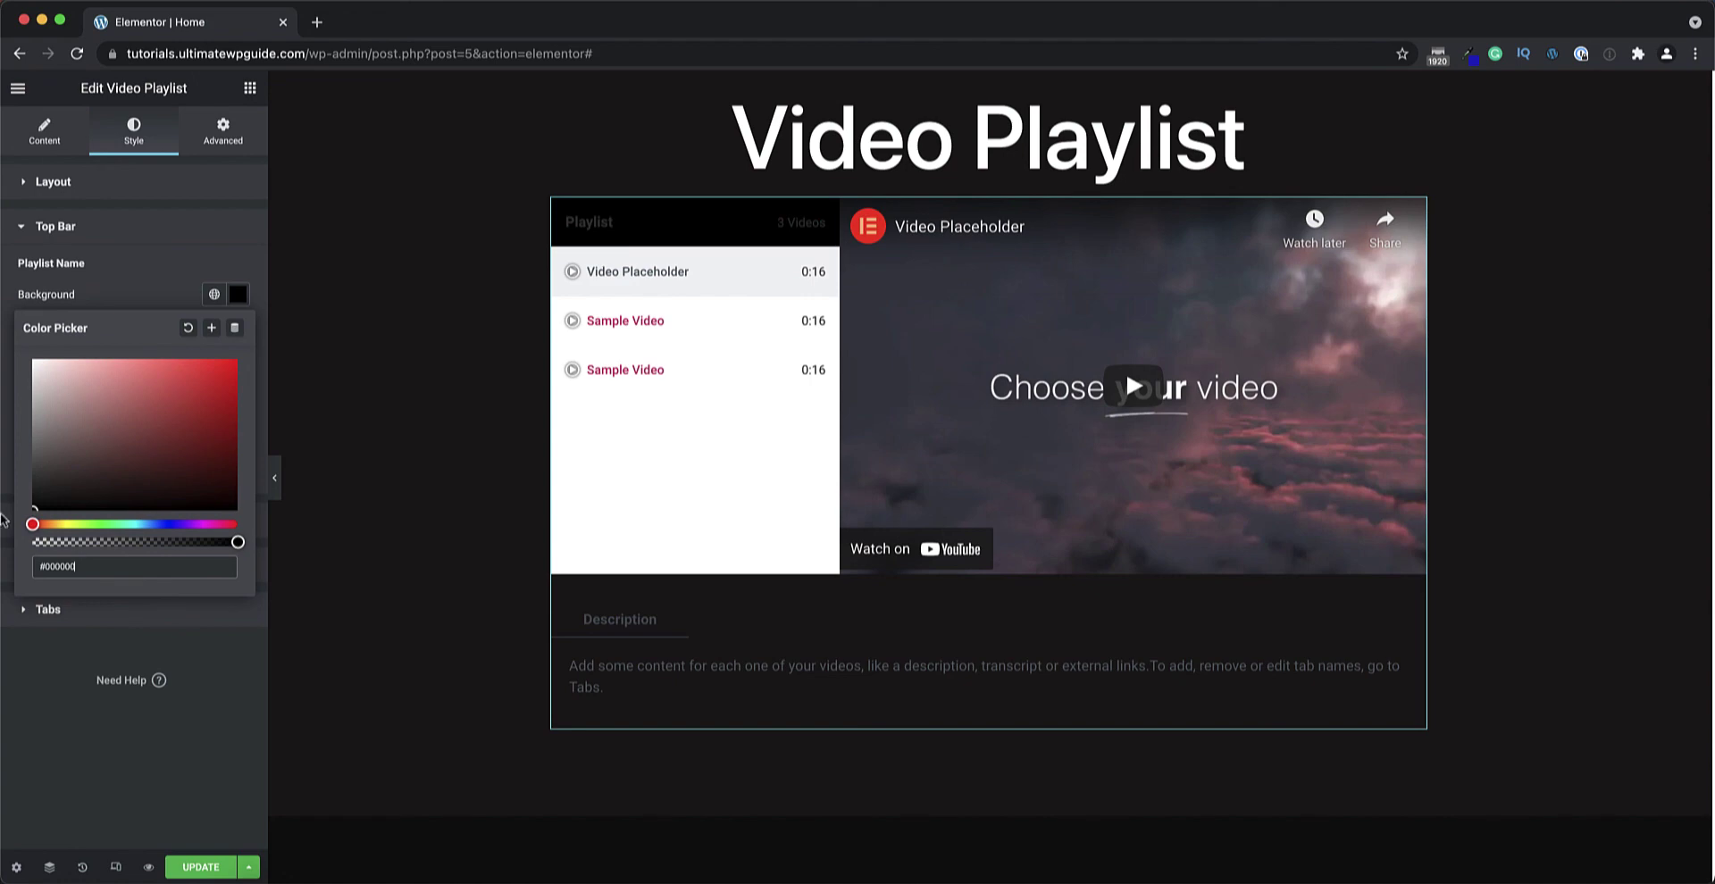
click(128, 305)
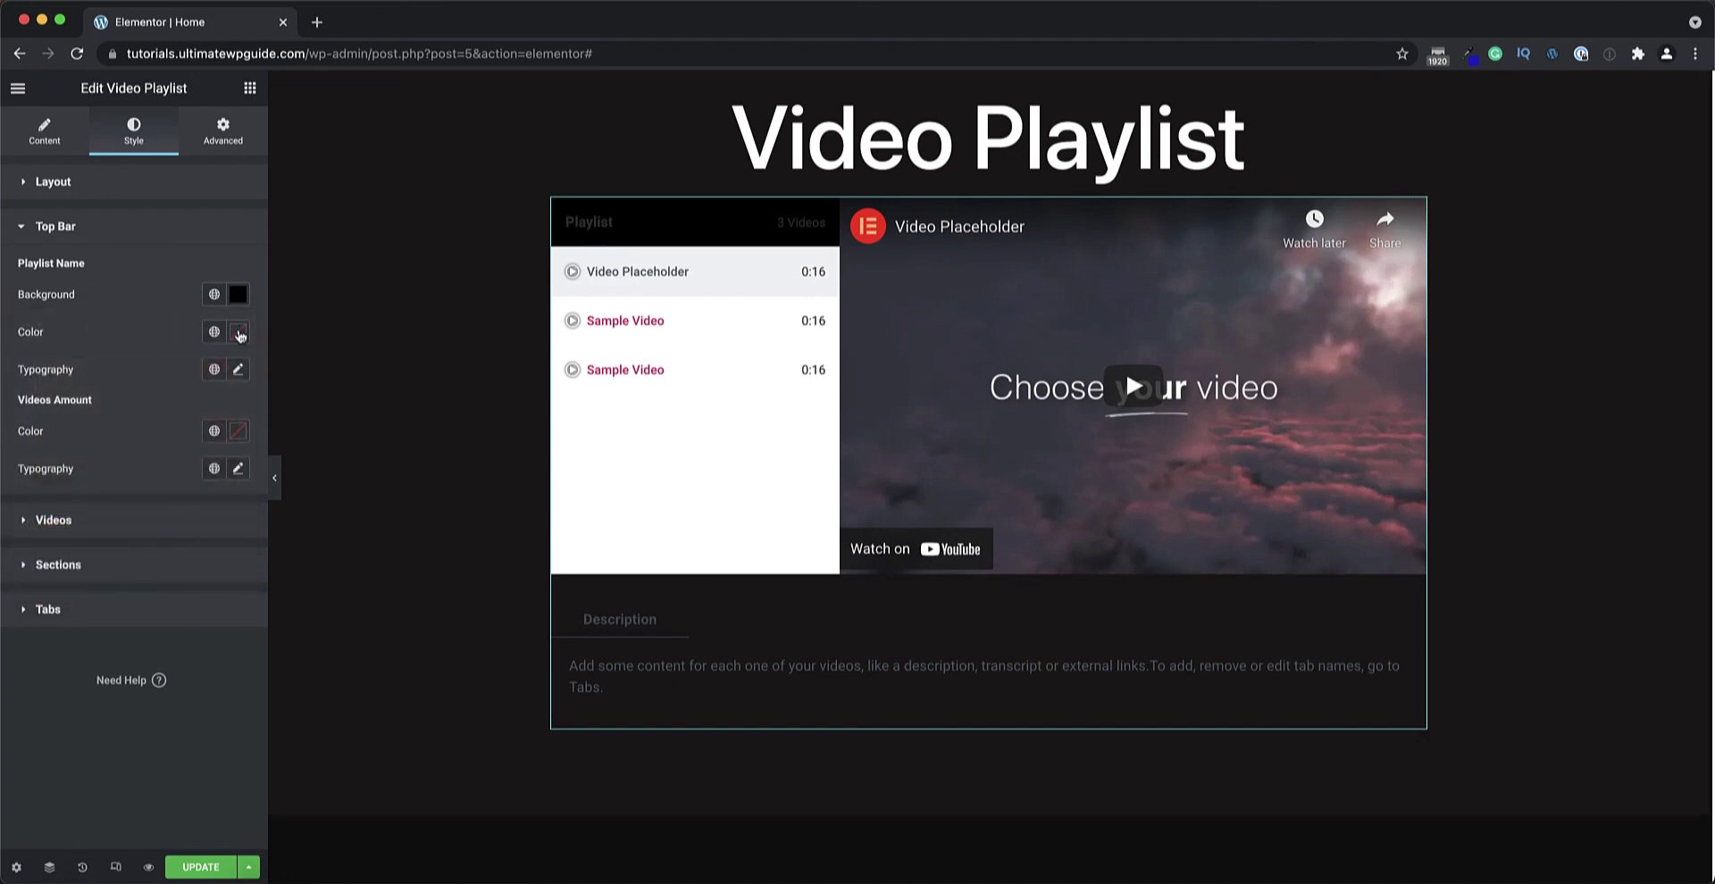
click(237, 331)
text(#FFFFFF)
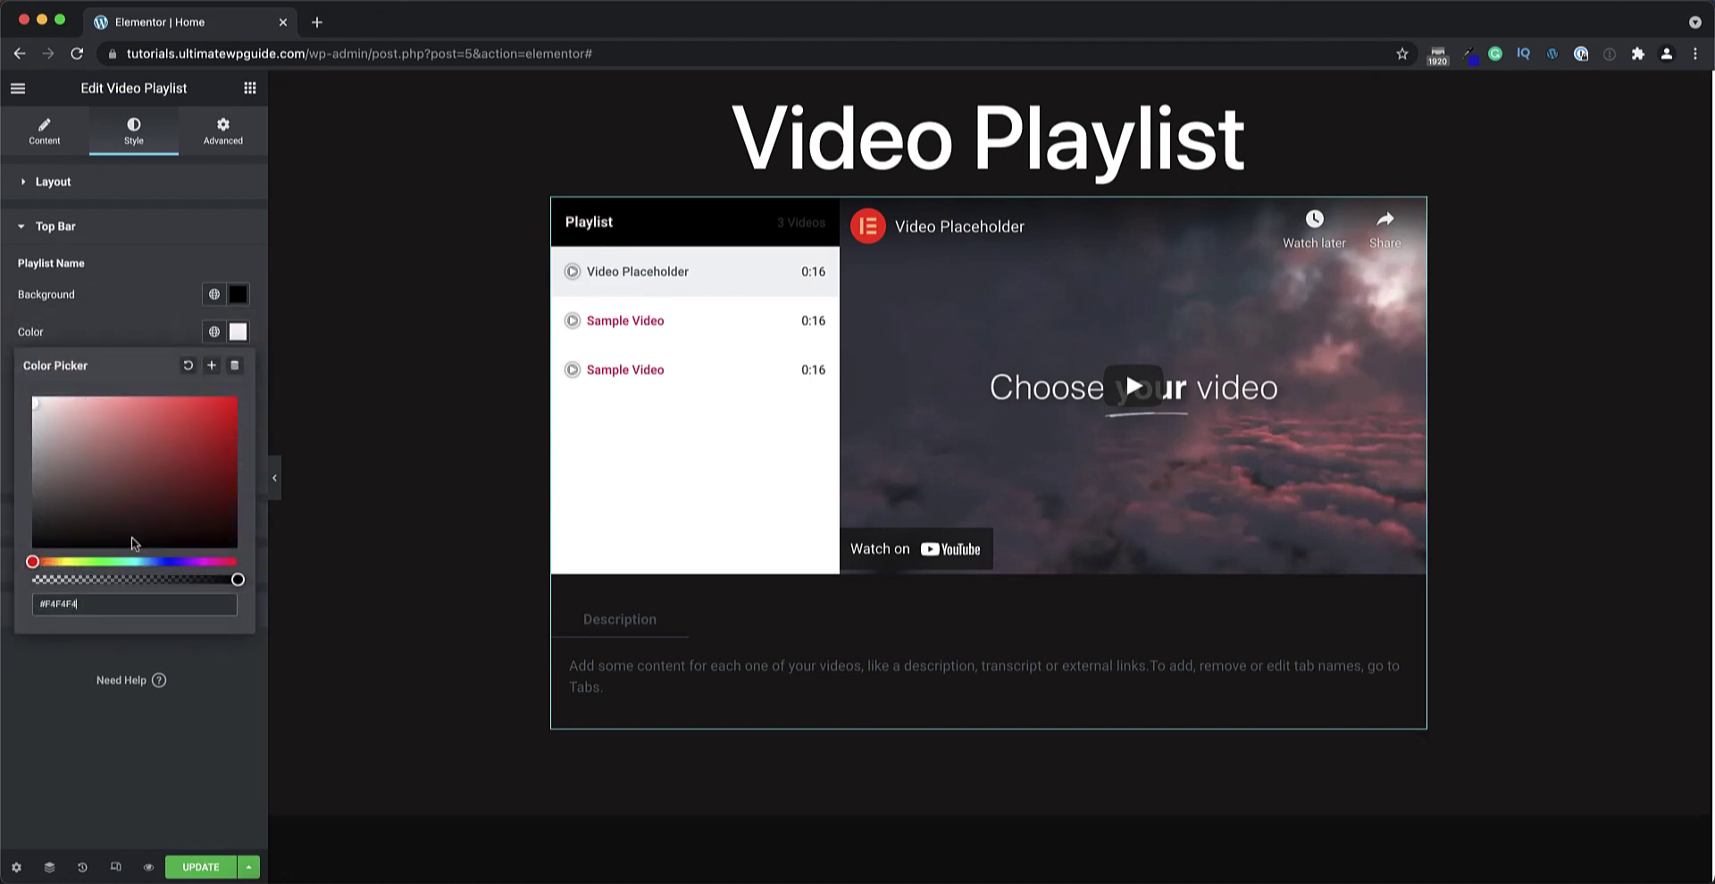
click(117, 334)
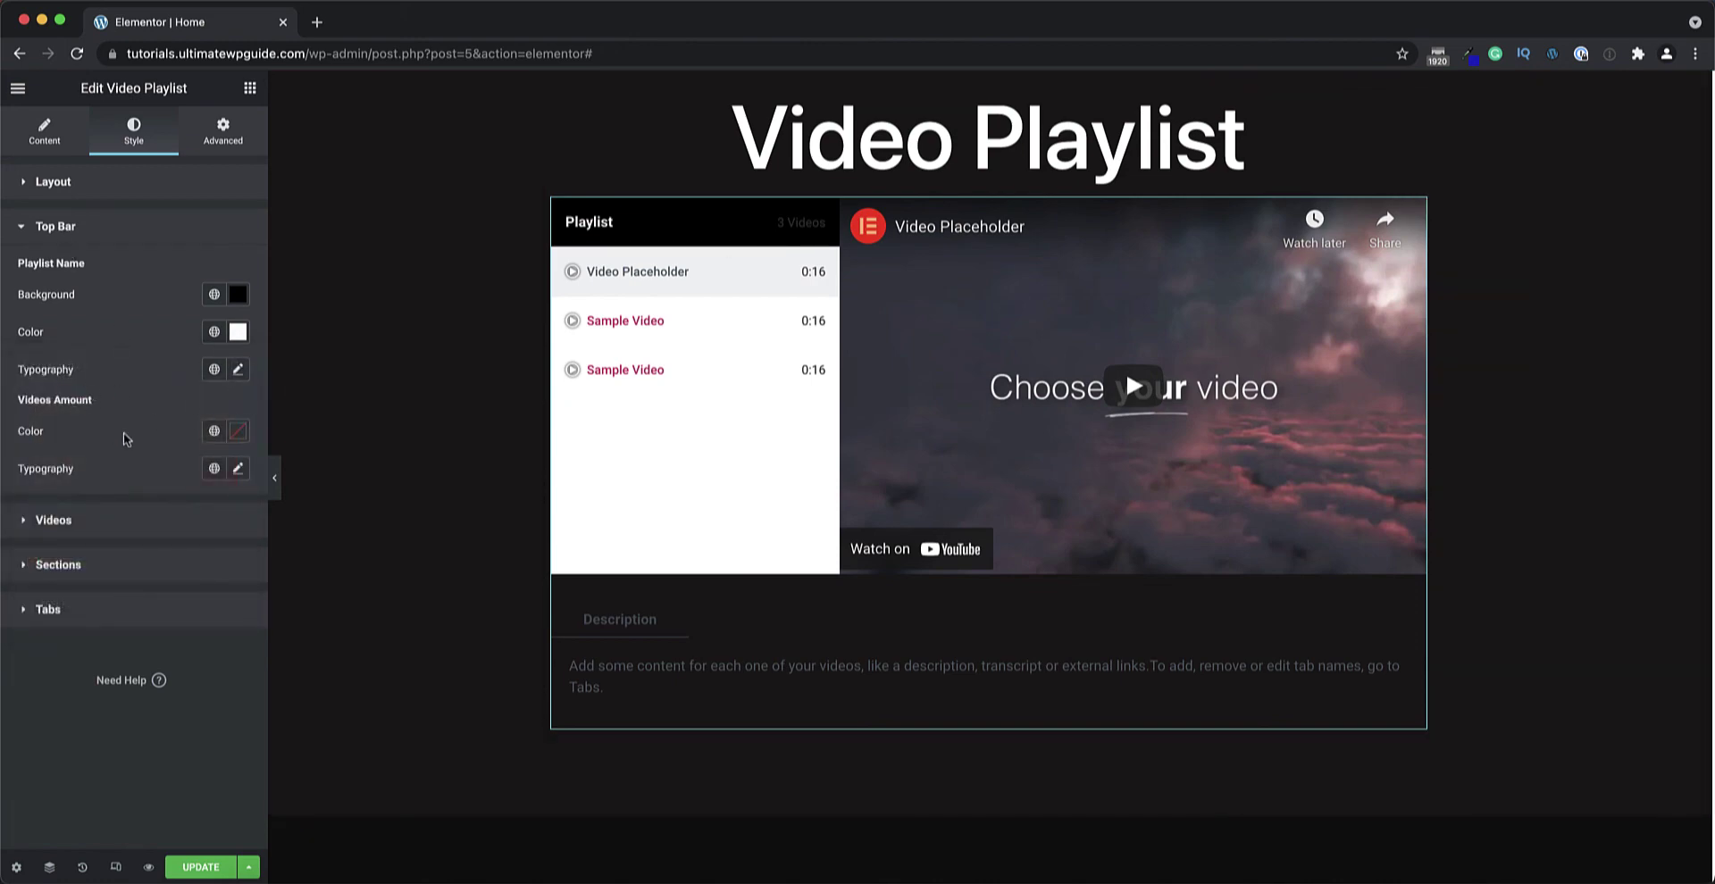
Make the '3 Videos' count text white and expand the Videos style options.
click(238, 431)
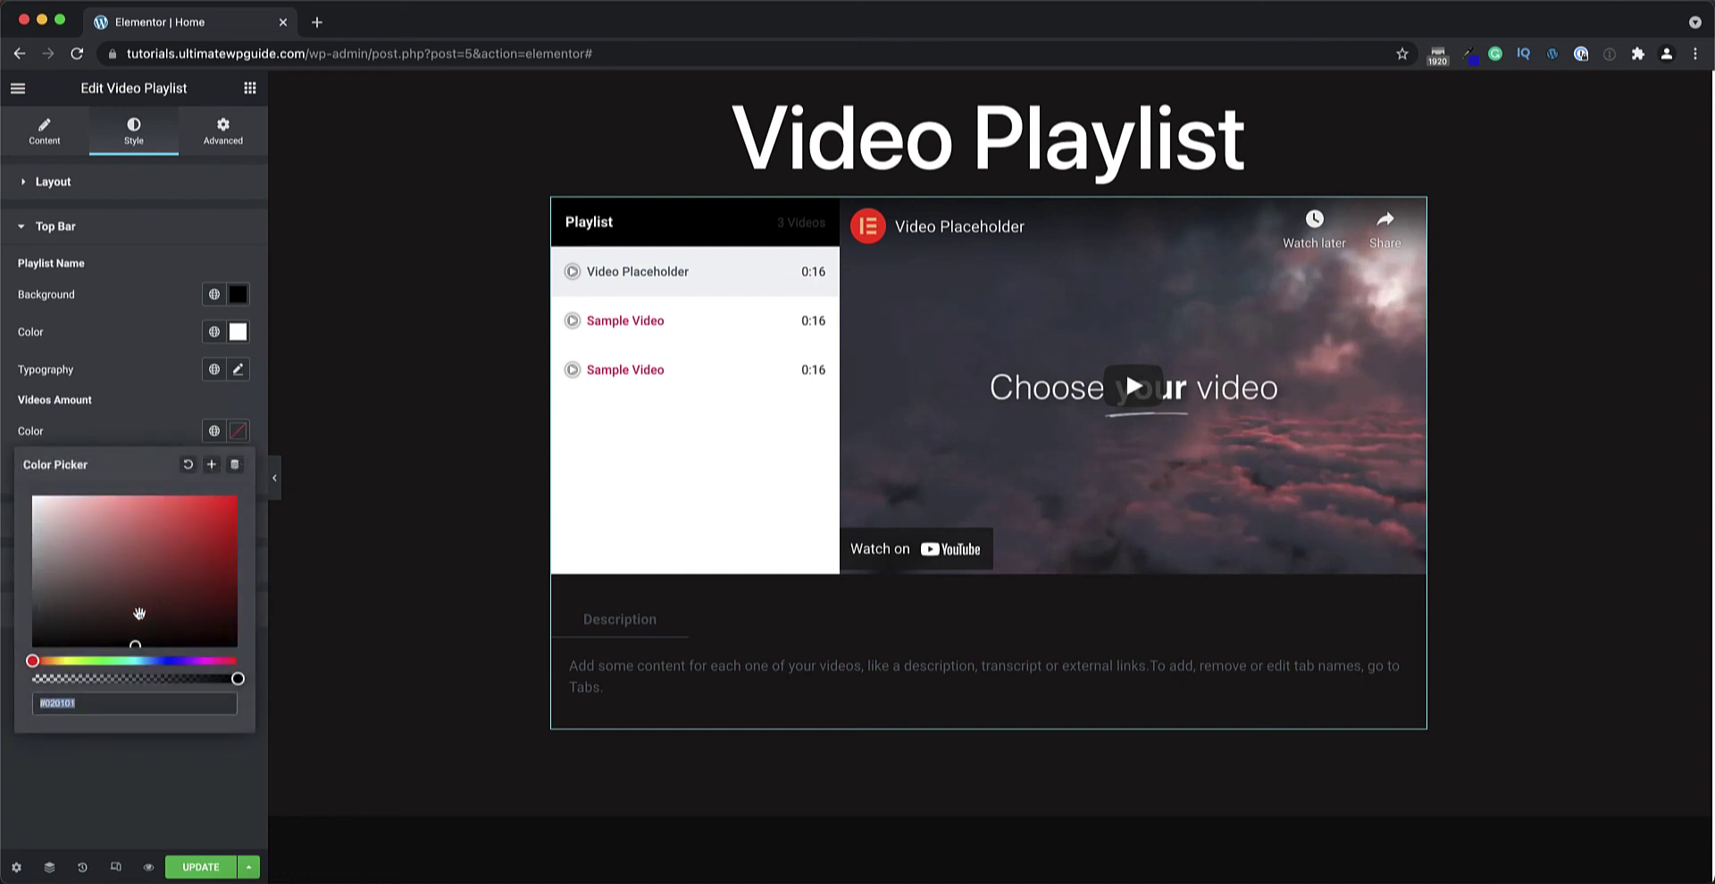
click(125, 628)
drag(66, 537, 13, 479)
click(116, 433)
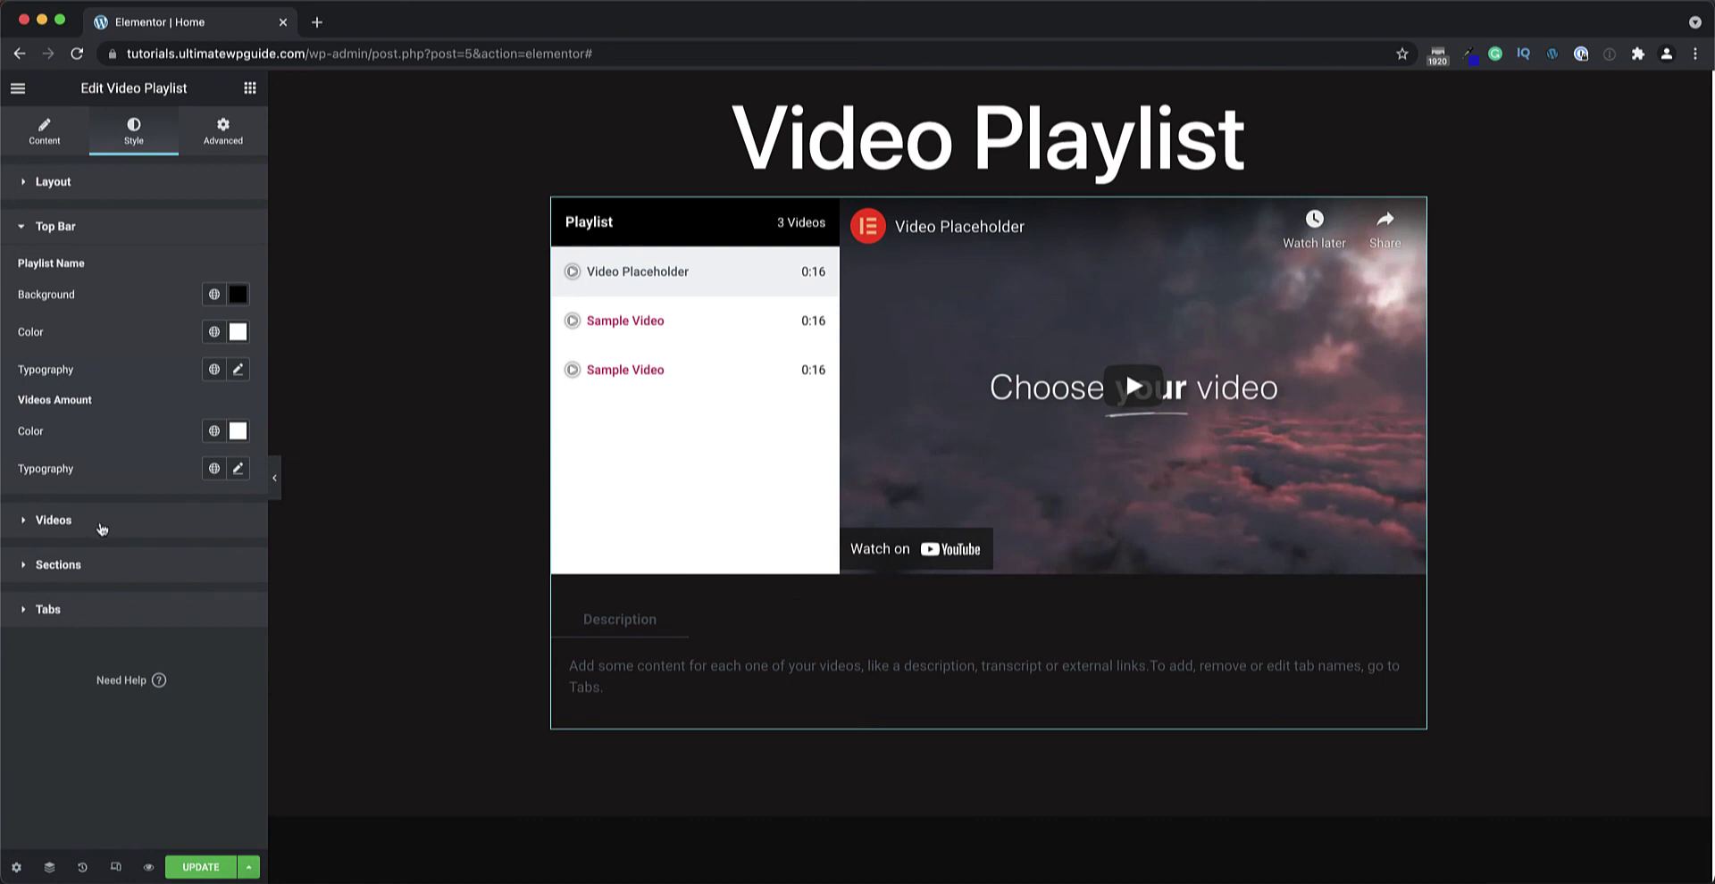
click(92, 529)
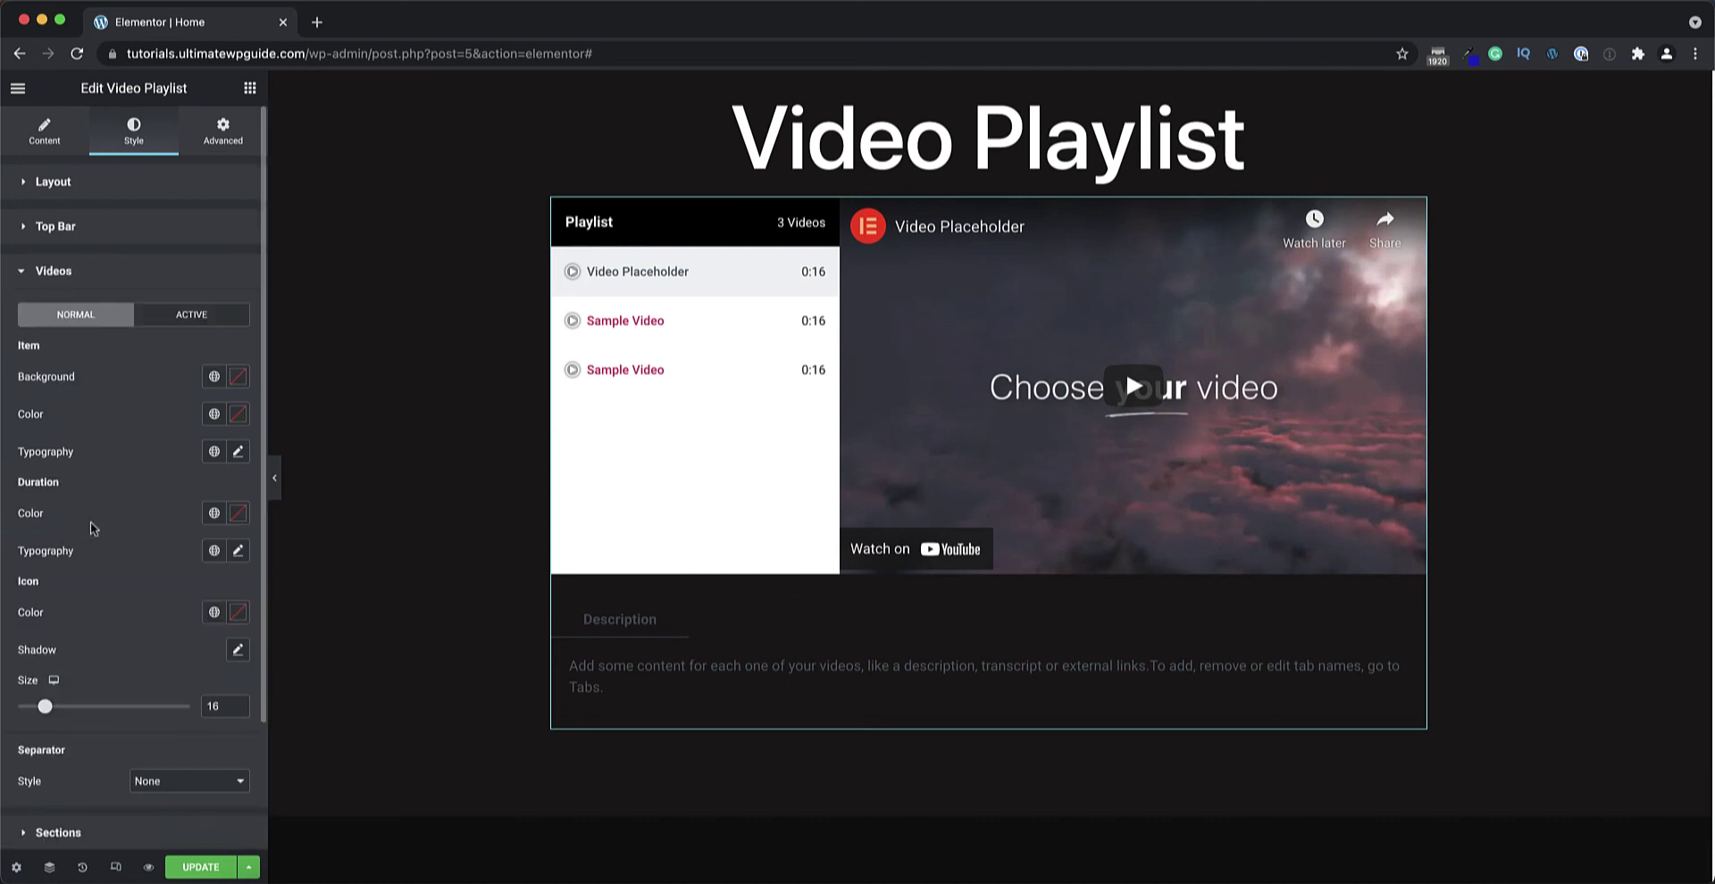
Enlarge the playlist's play icons to Icon Size 18.
scroll(119, 497, down, 2)
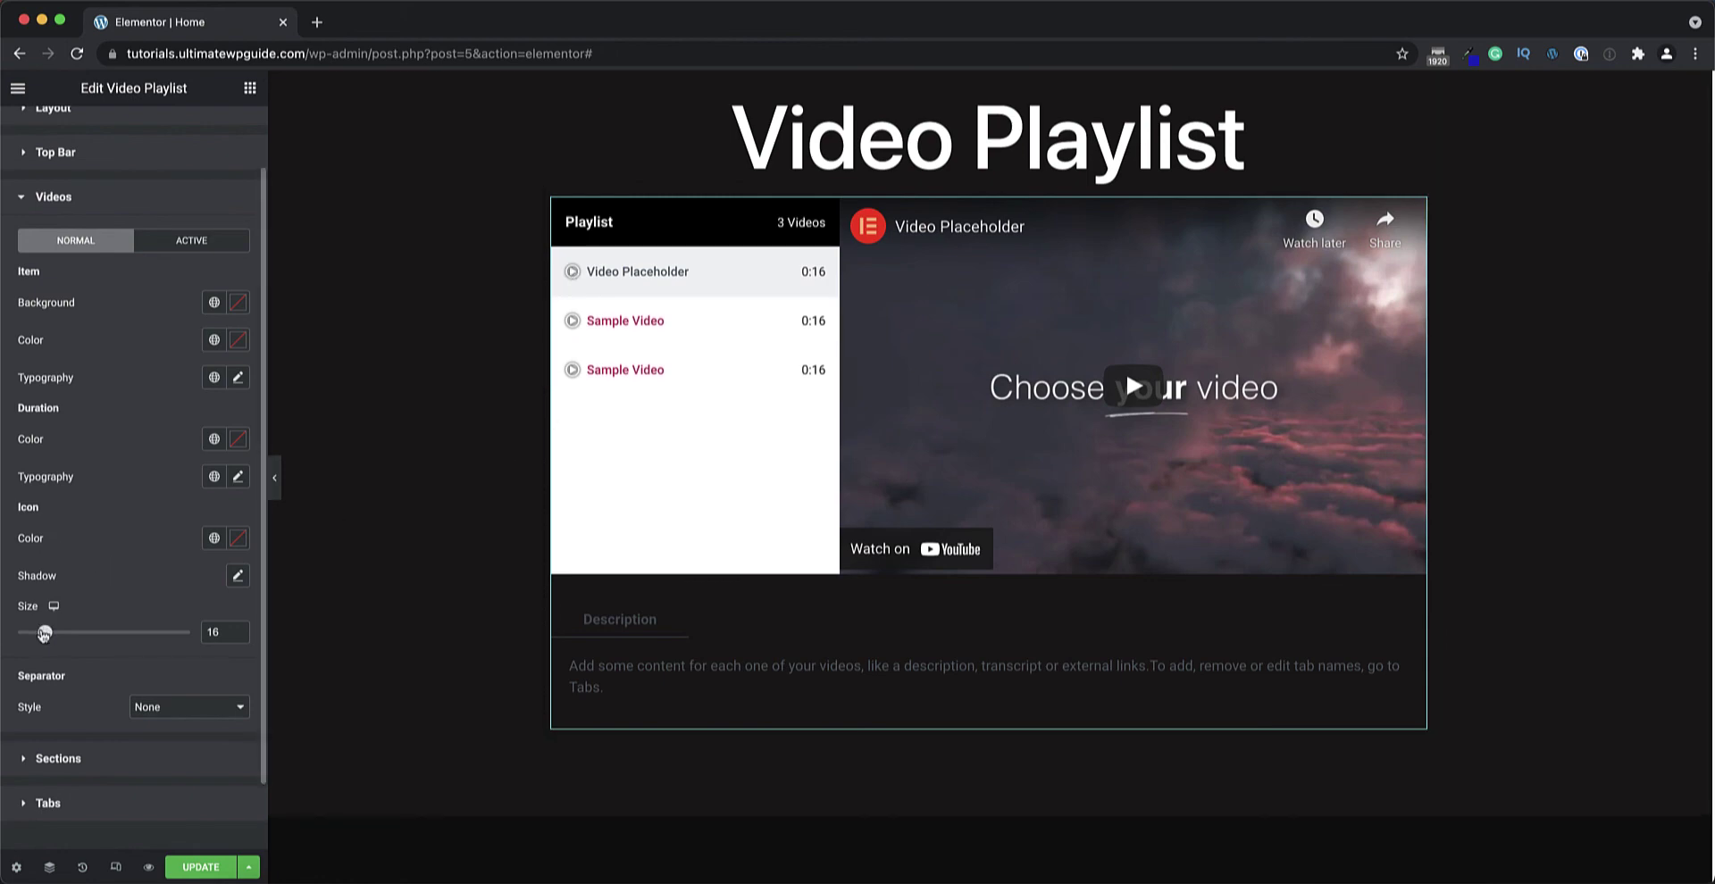
mouse_move(45, 632)
mouse_down()
mouse_move(62, 634)
mouse_move(47, 633)
mouse_up()
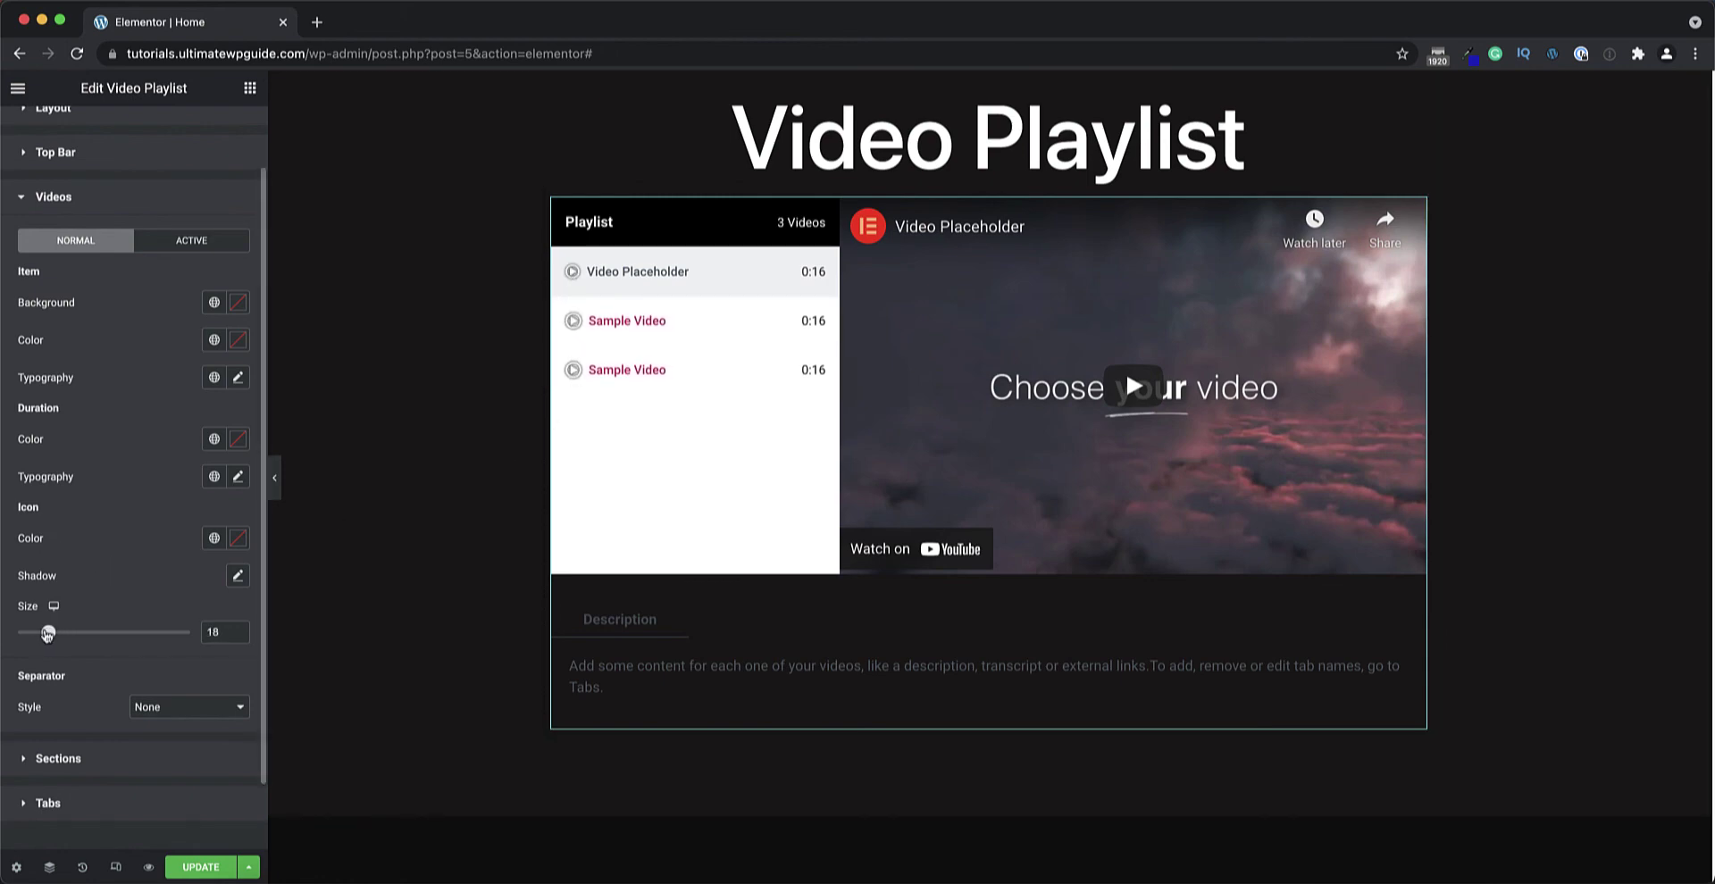
scroll(122, 649, down, 2)
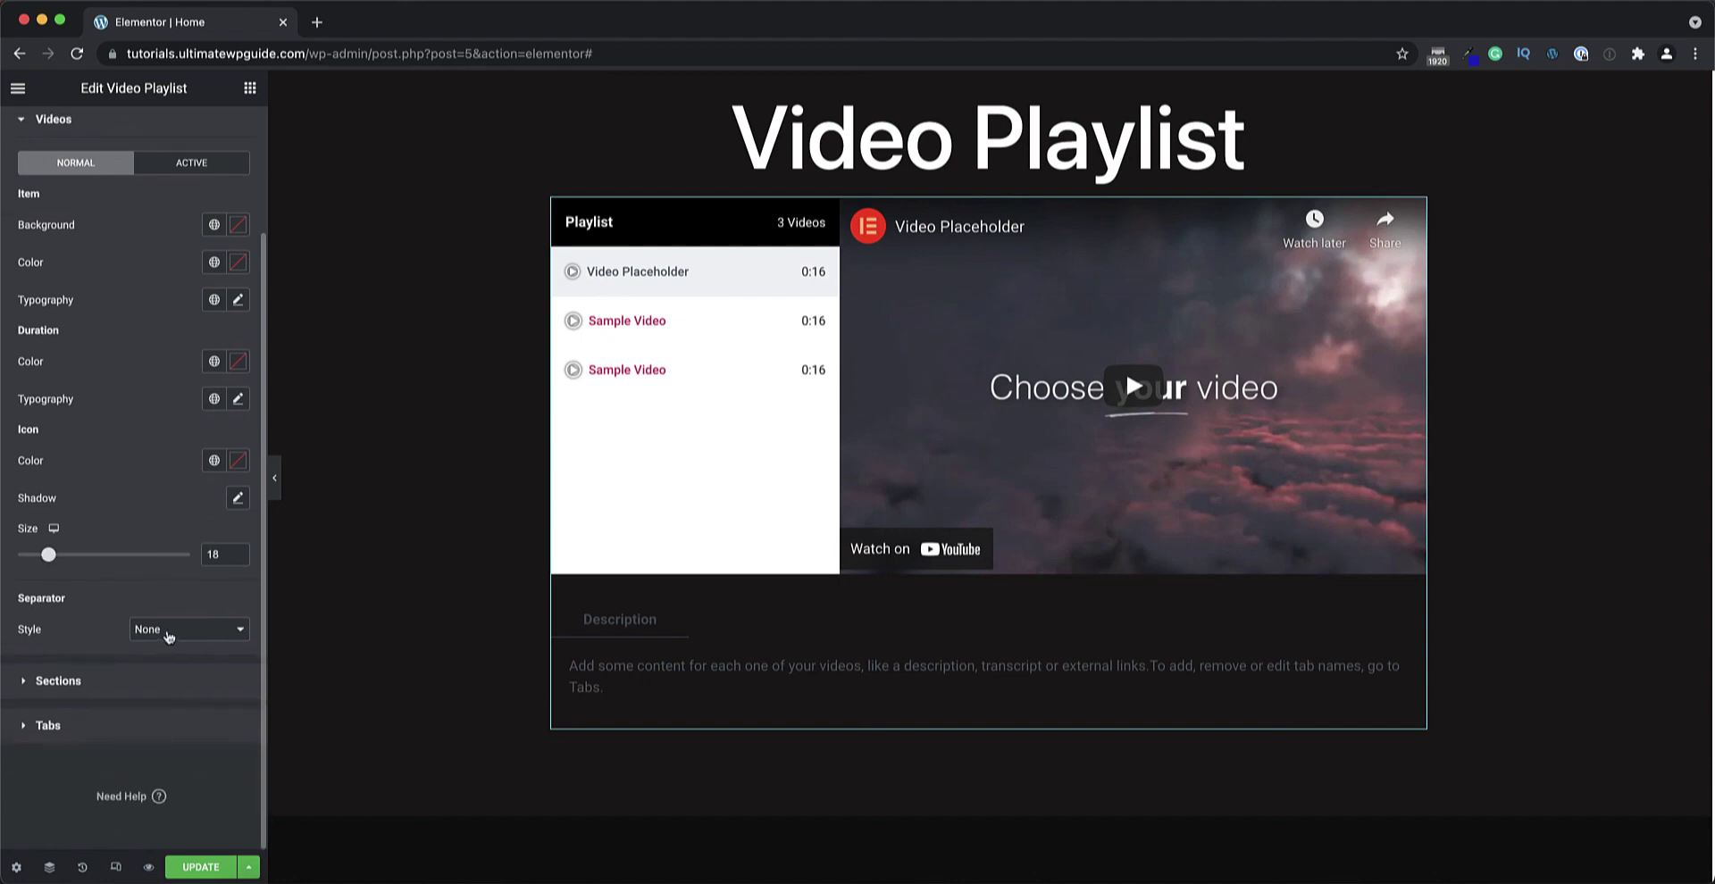
Try Solid separators, revert Separator Style to None, and expand the Sections style options.
click(165, 630)
click(167, 649)
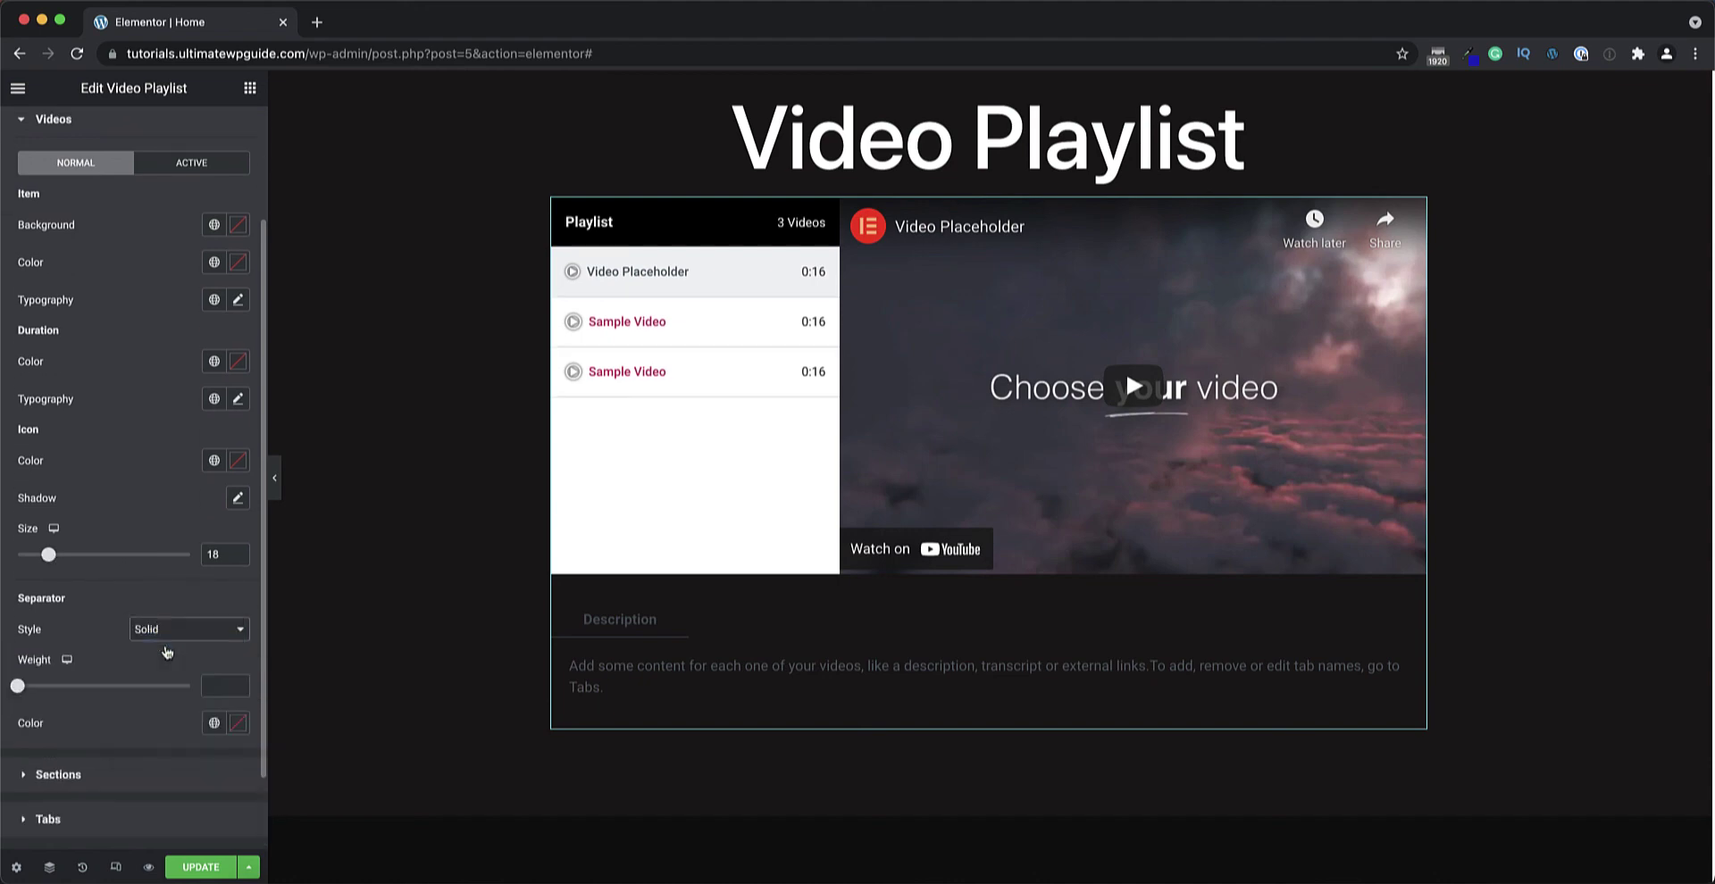
click(169, 632)
click(166, 611)
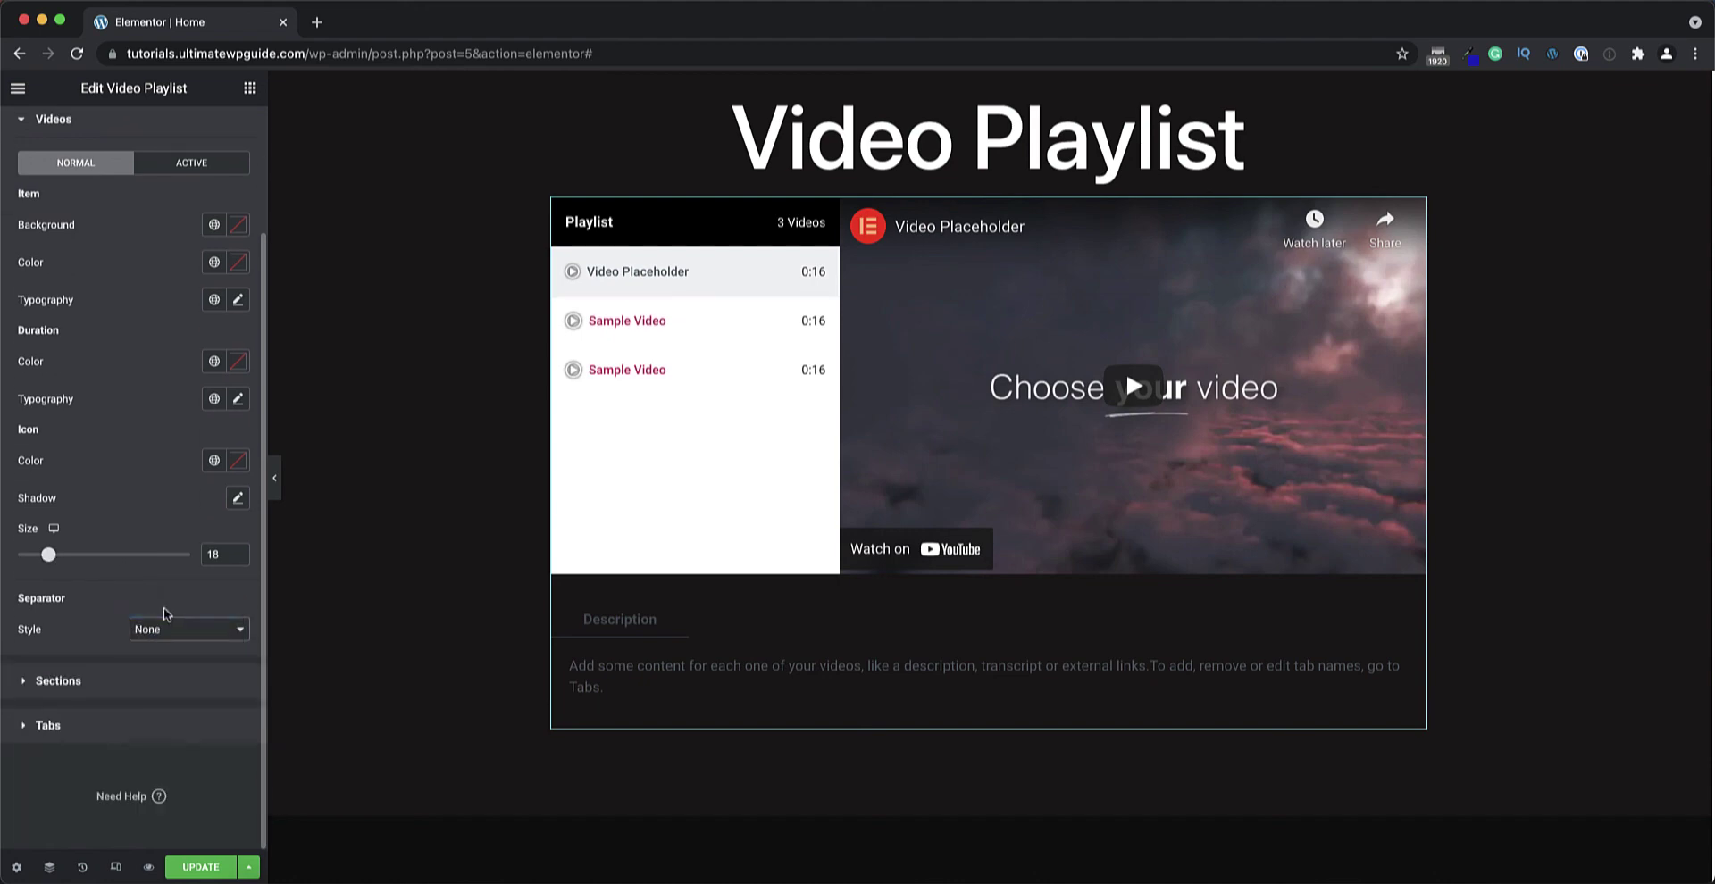
click(104, 684)
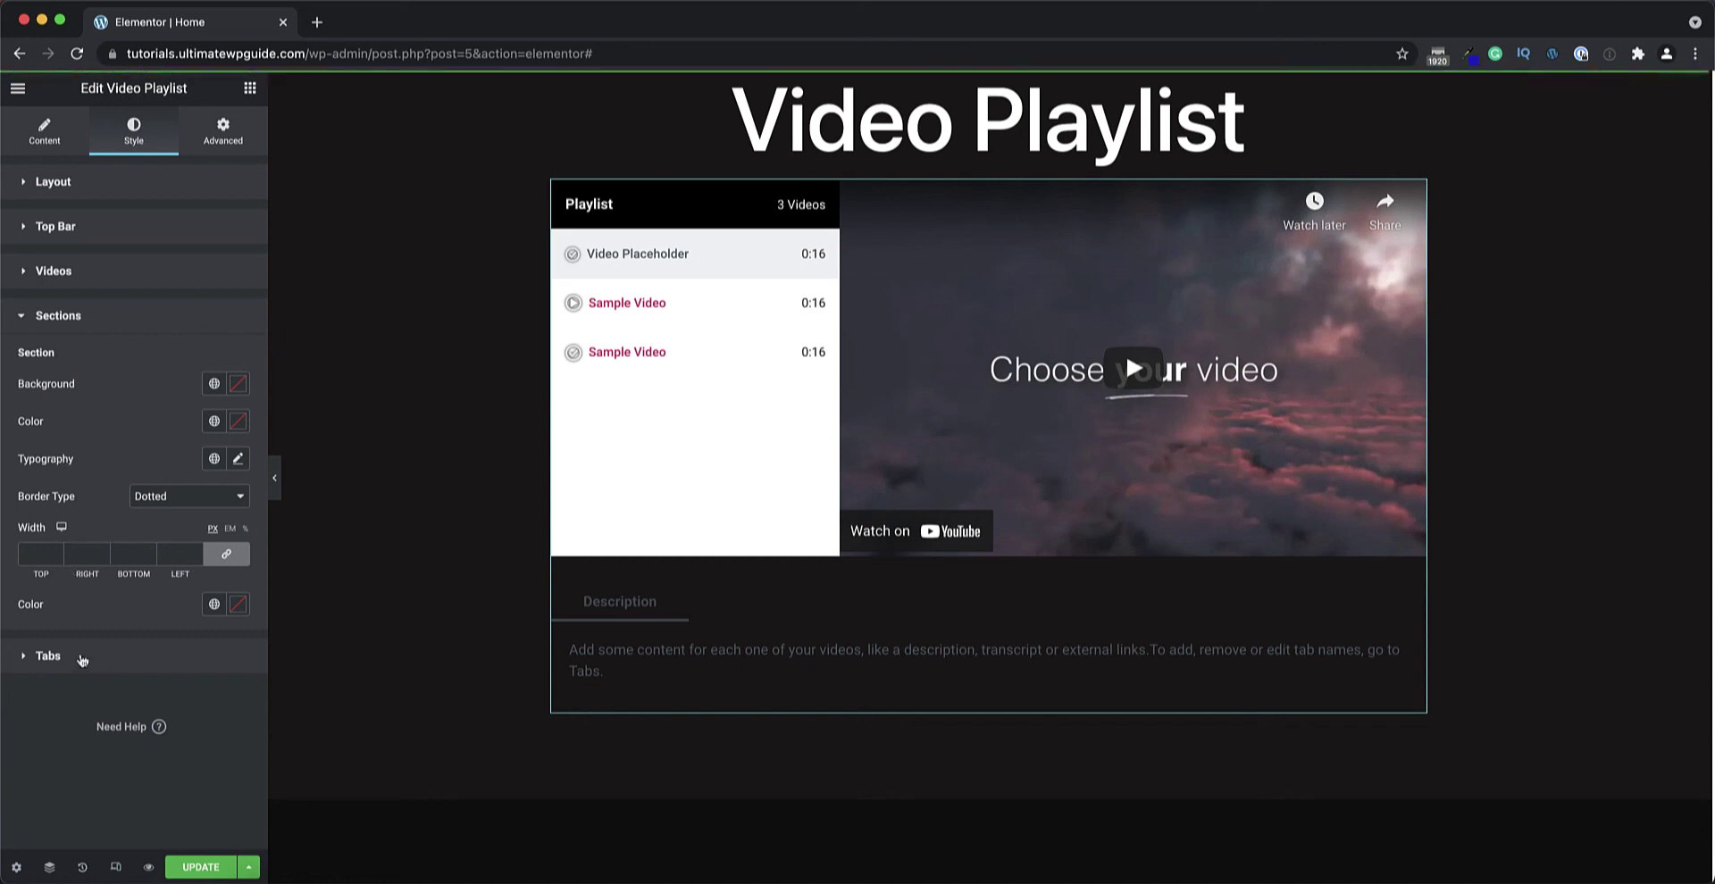
Expand the Tabs style options and preview Show More in Hover, then back to Normal.
click(82, 659)
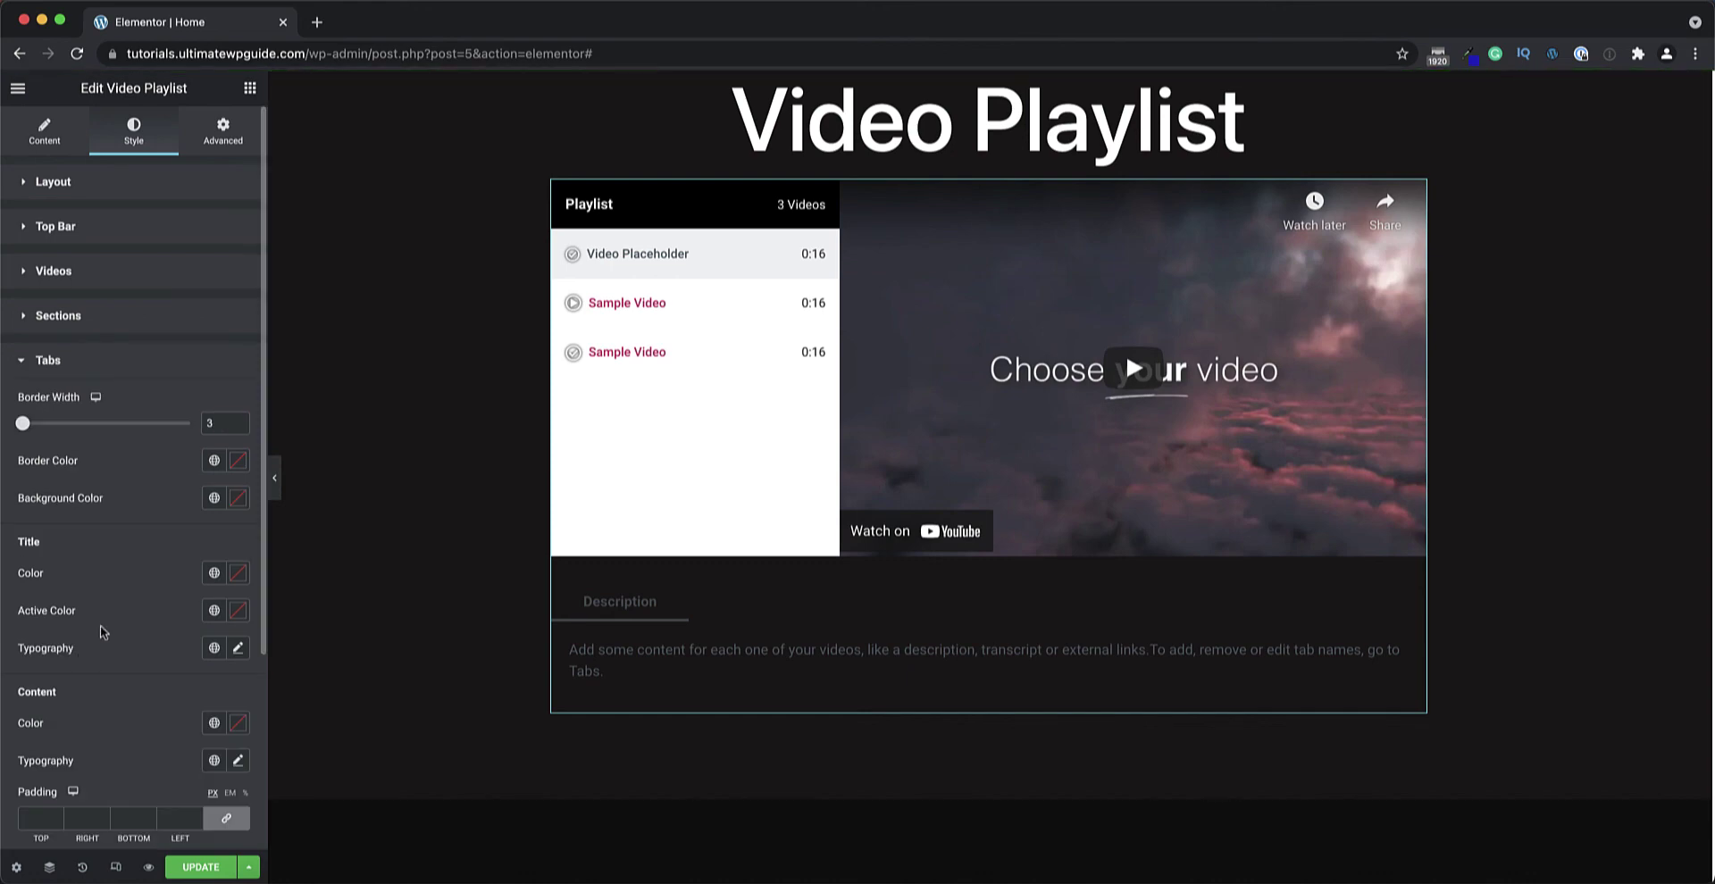
scroll(106, 631, down, 1)
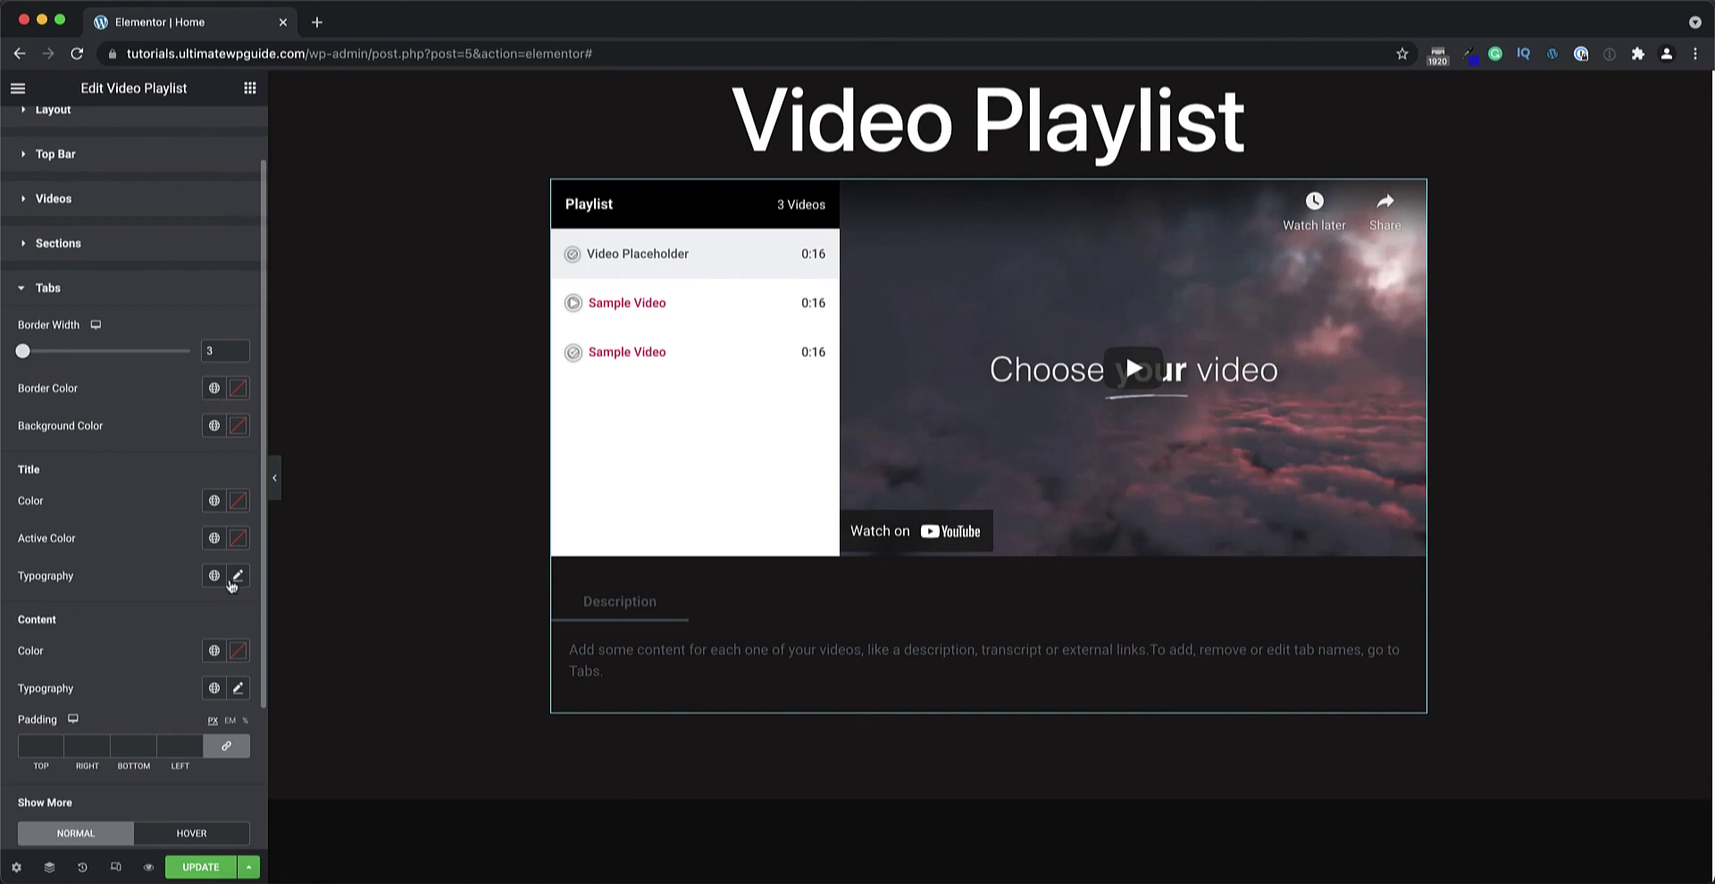
scroll(139, 634, down, 3)
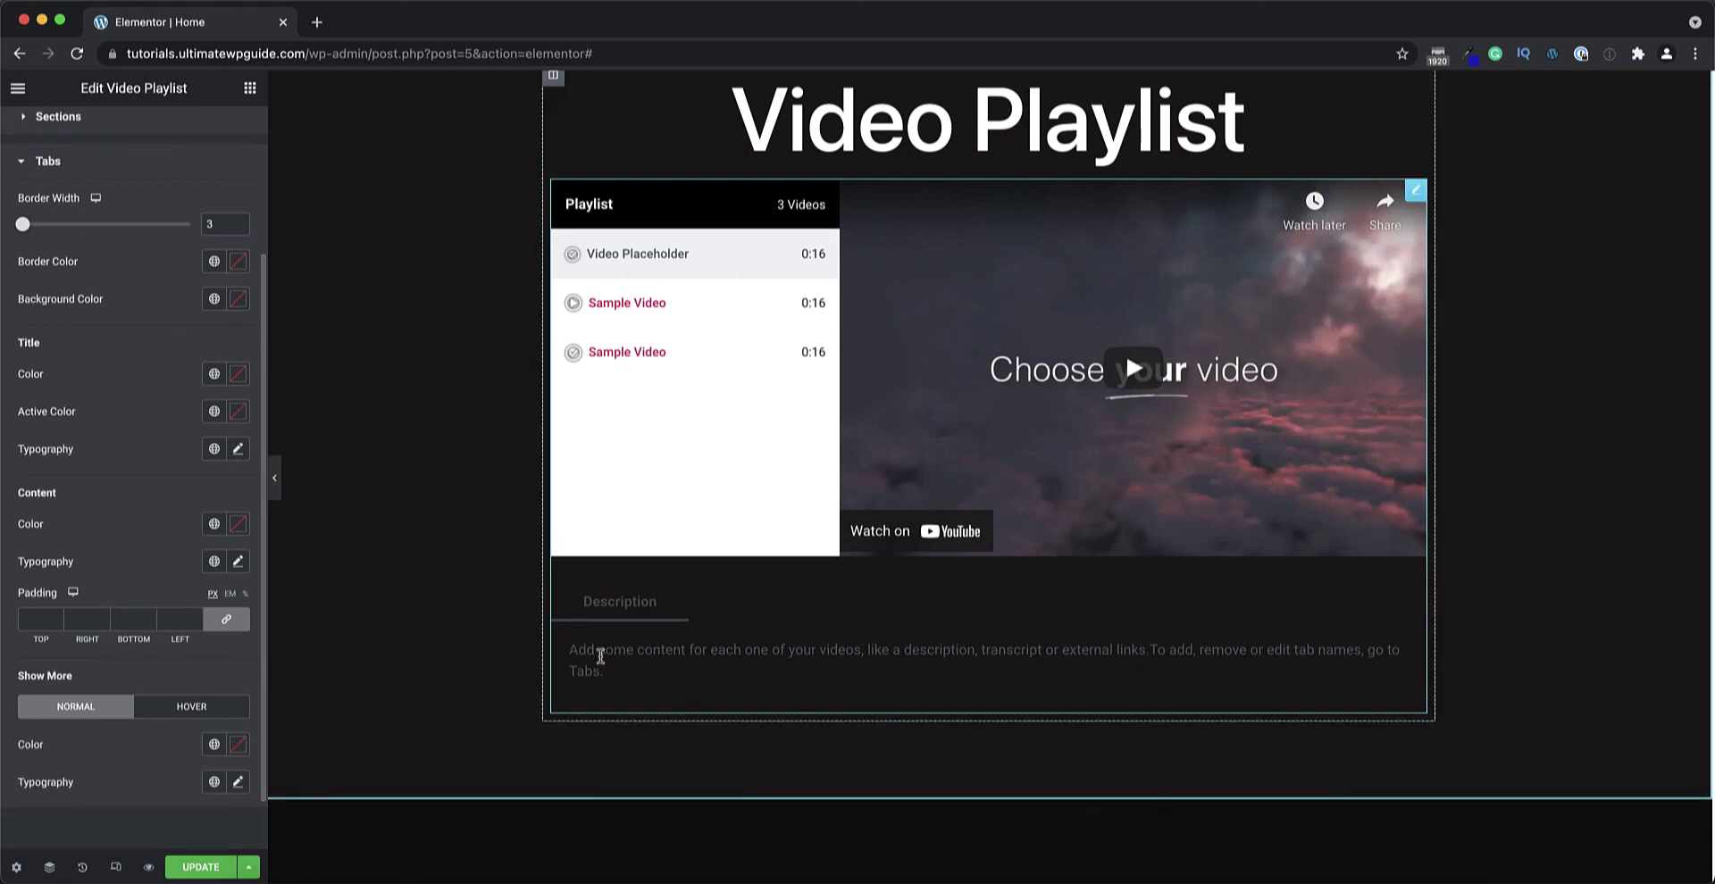
scroll(116, 555, down, 2)
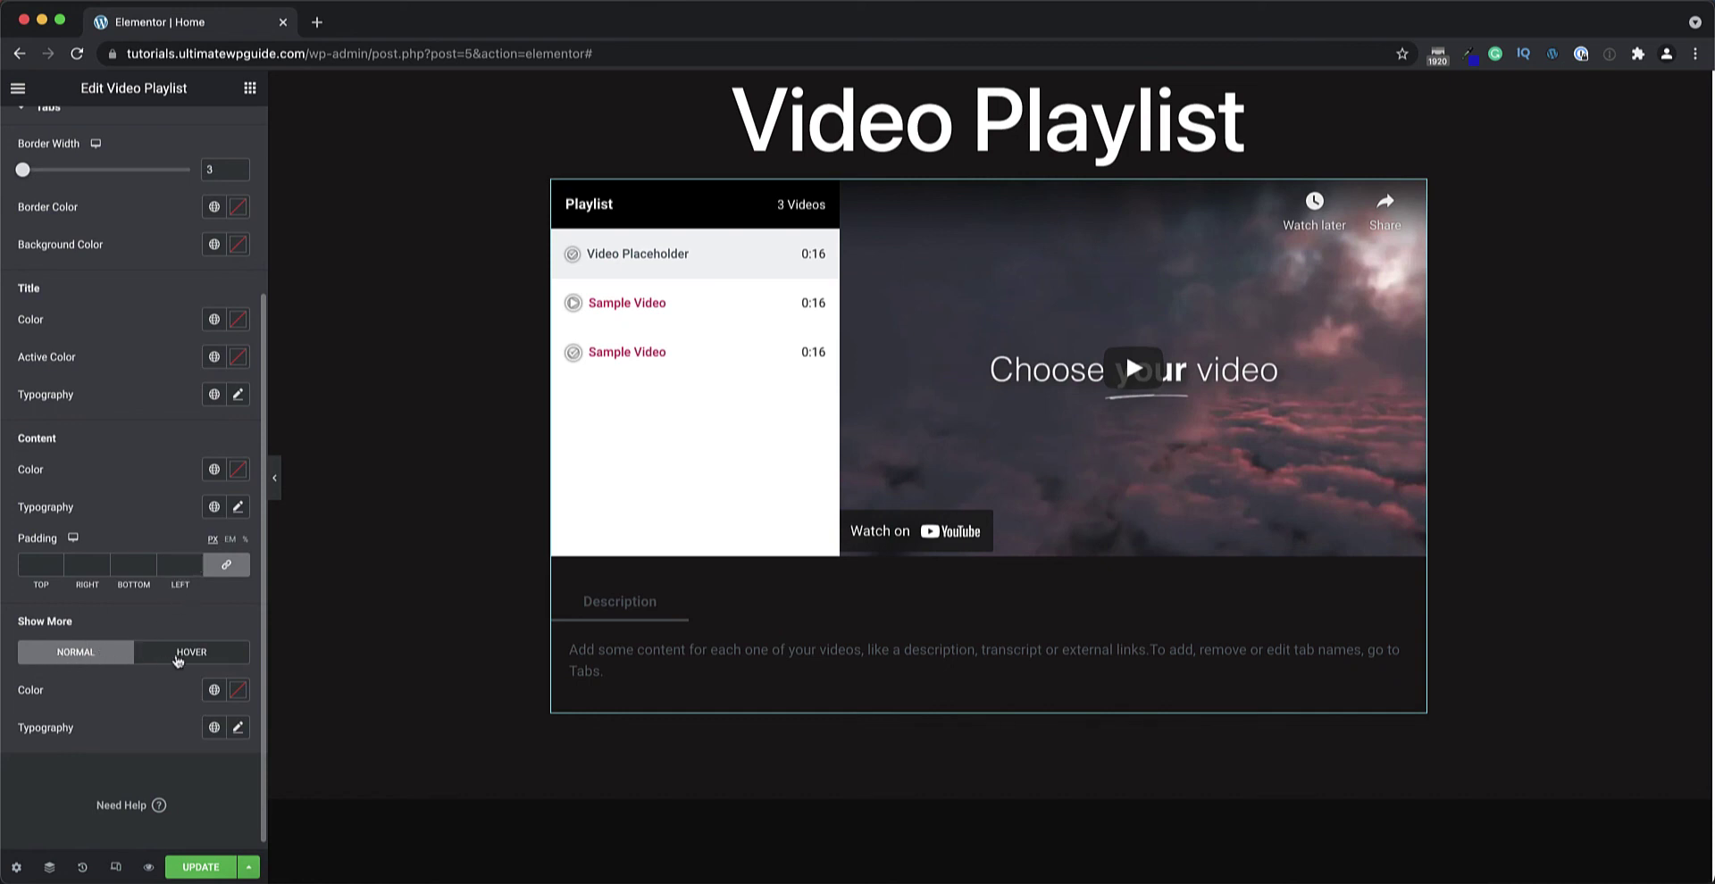
click(178, 659)
click(101, 660)
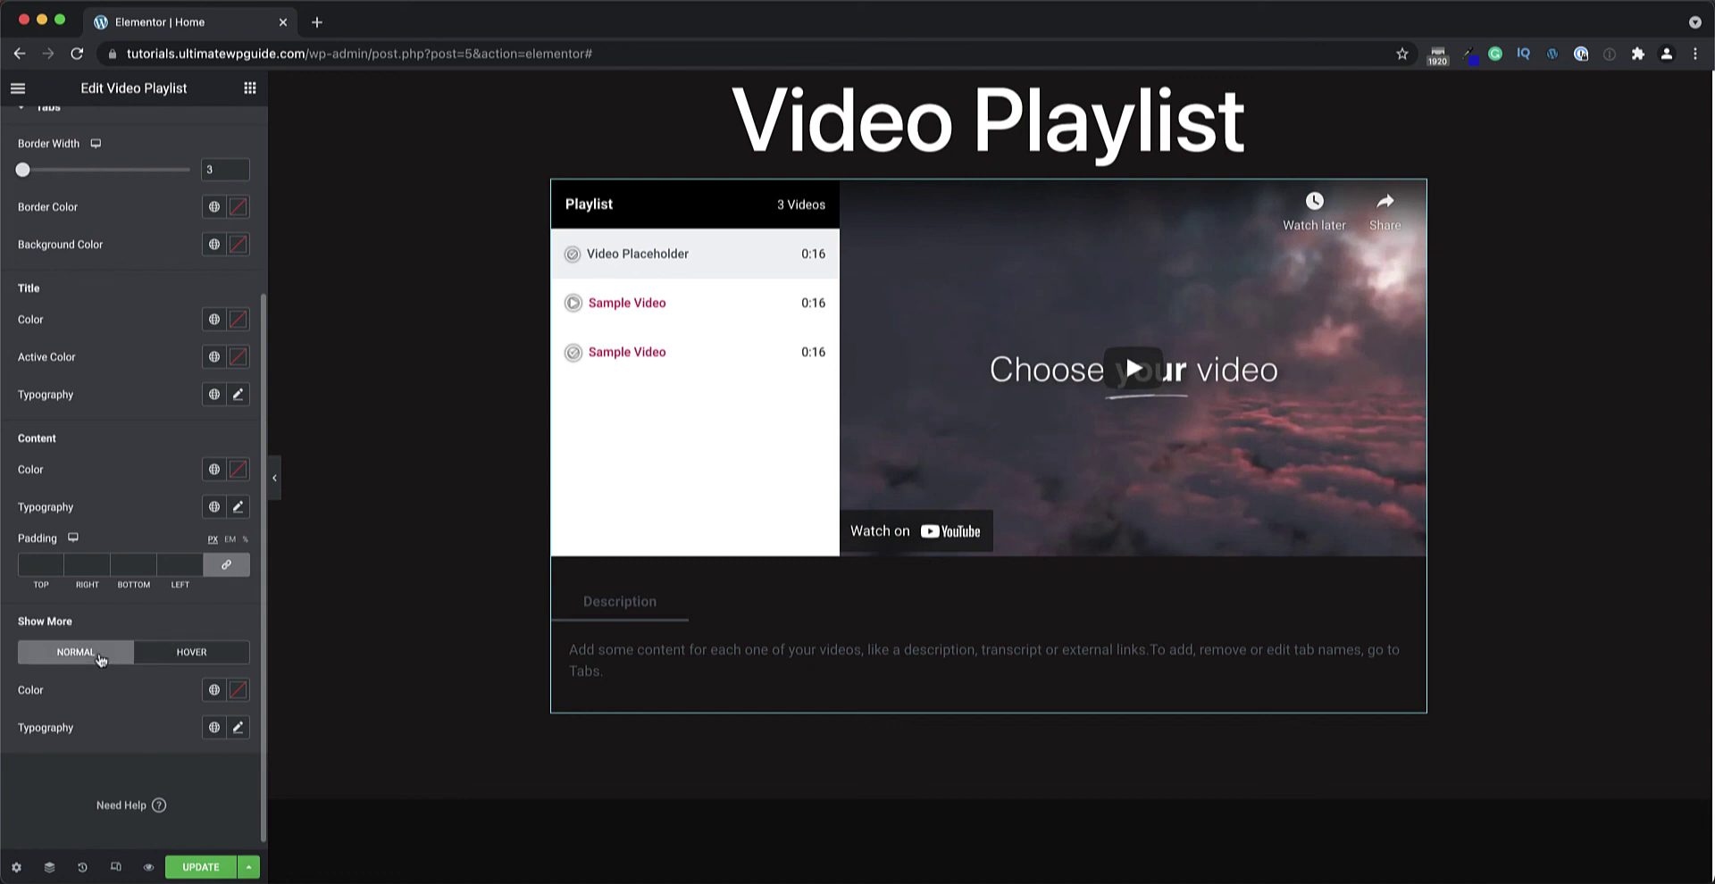